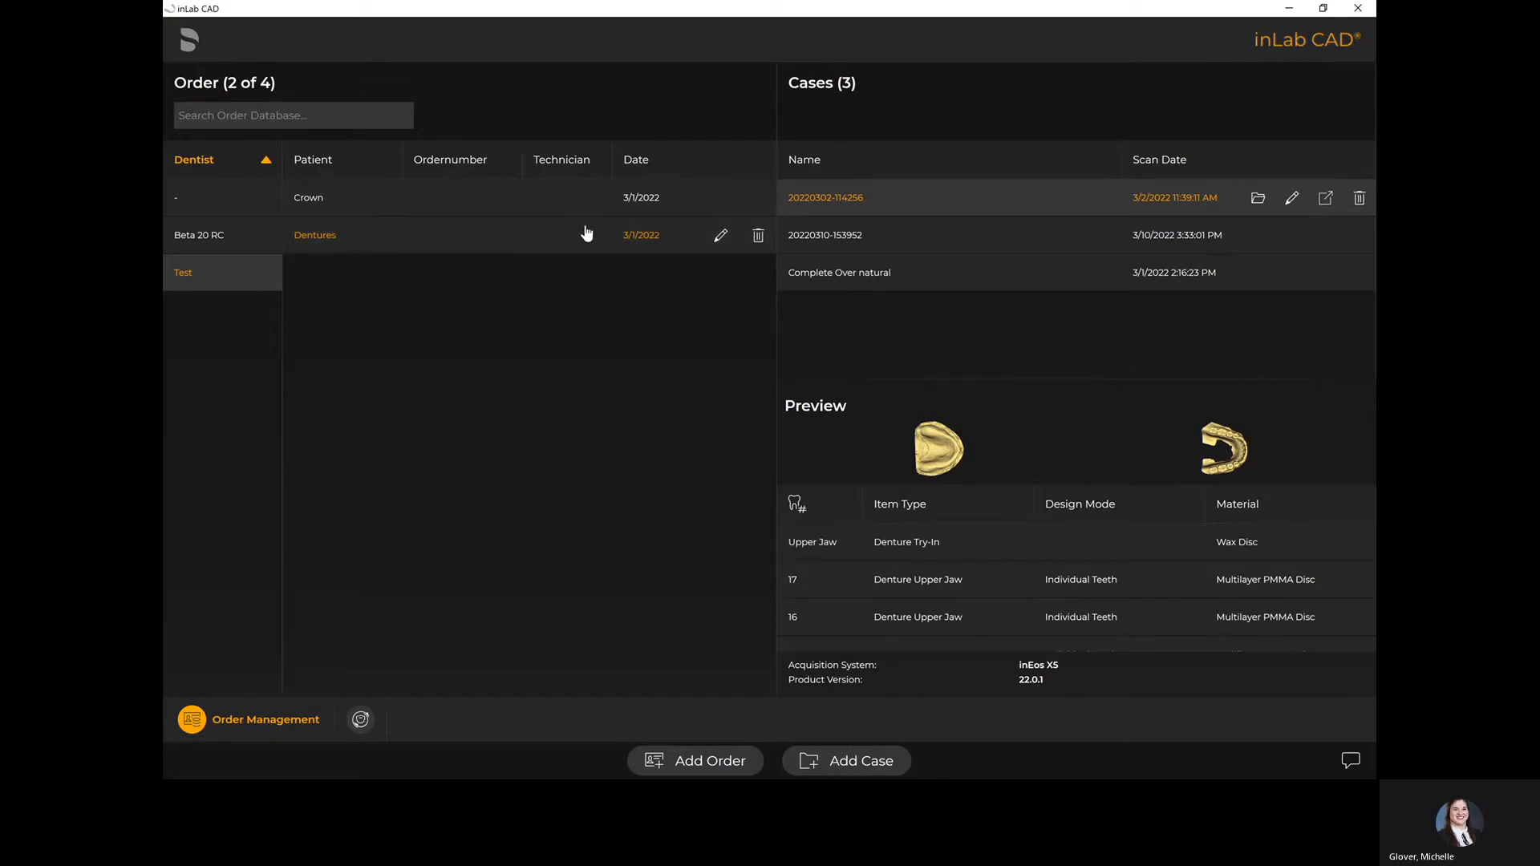
Add a case to the Dentures order and define an individual-teeth denture for upper jaw teeth 17–27
left_click(848, 761)
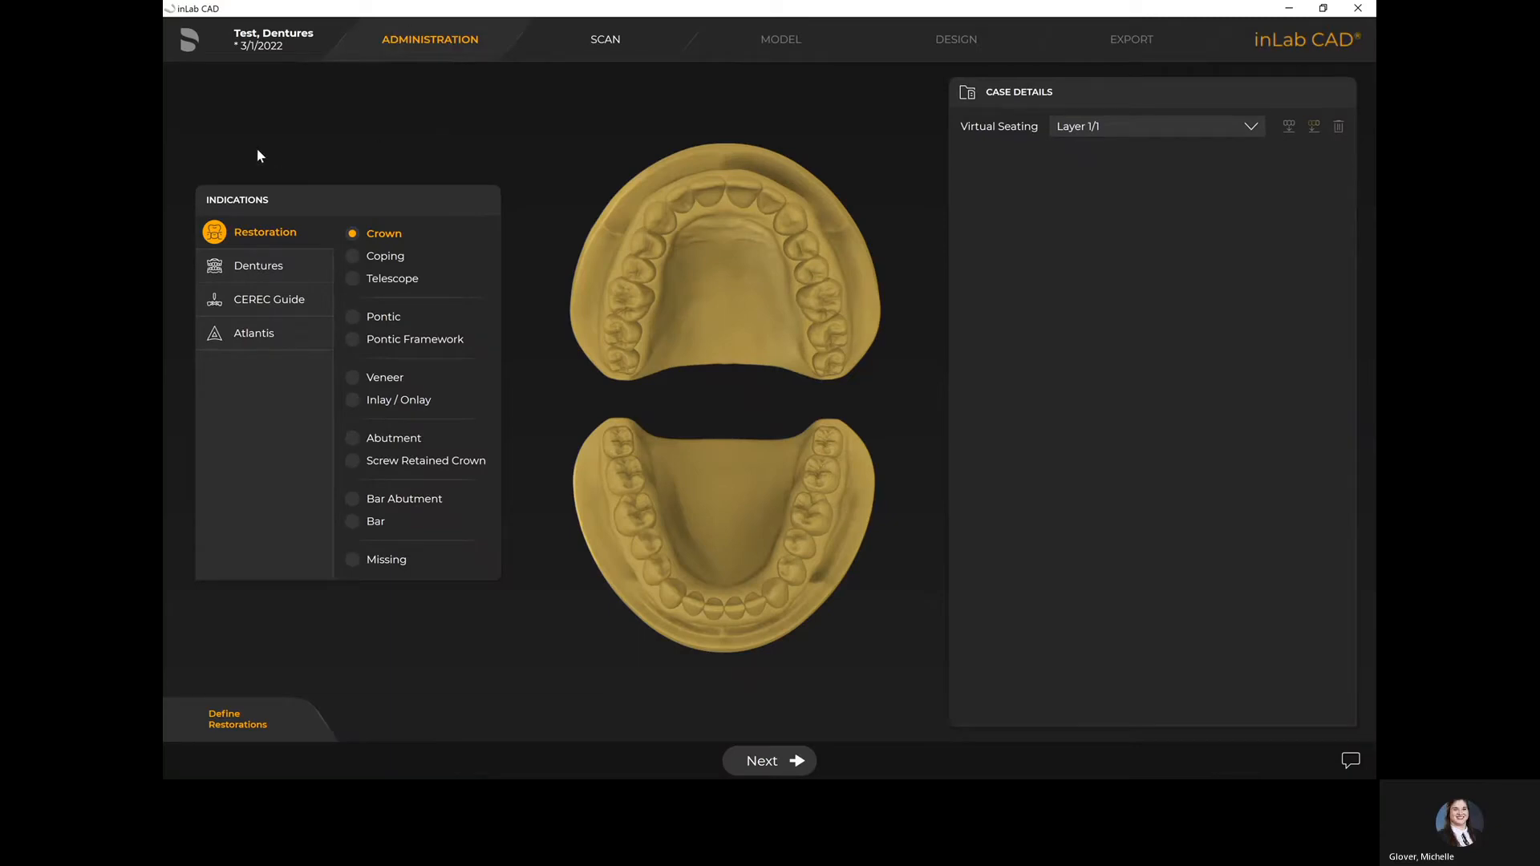
left_click(257, 275)
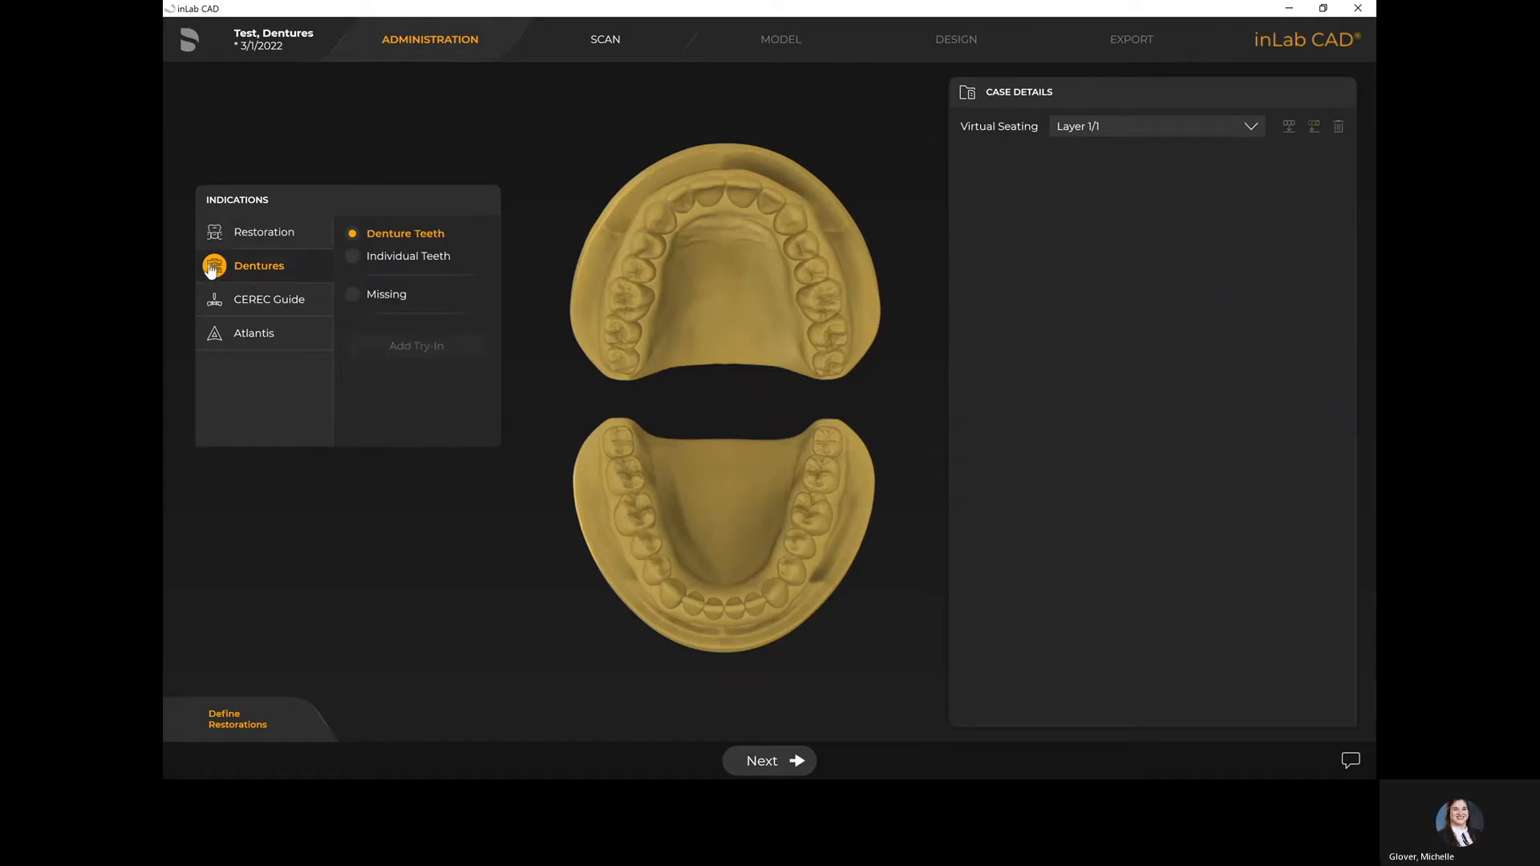
left_click(427, 258)
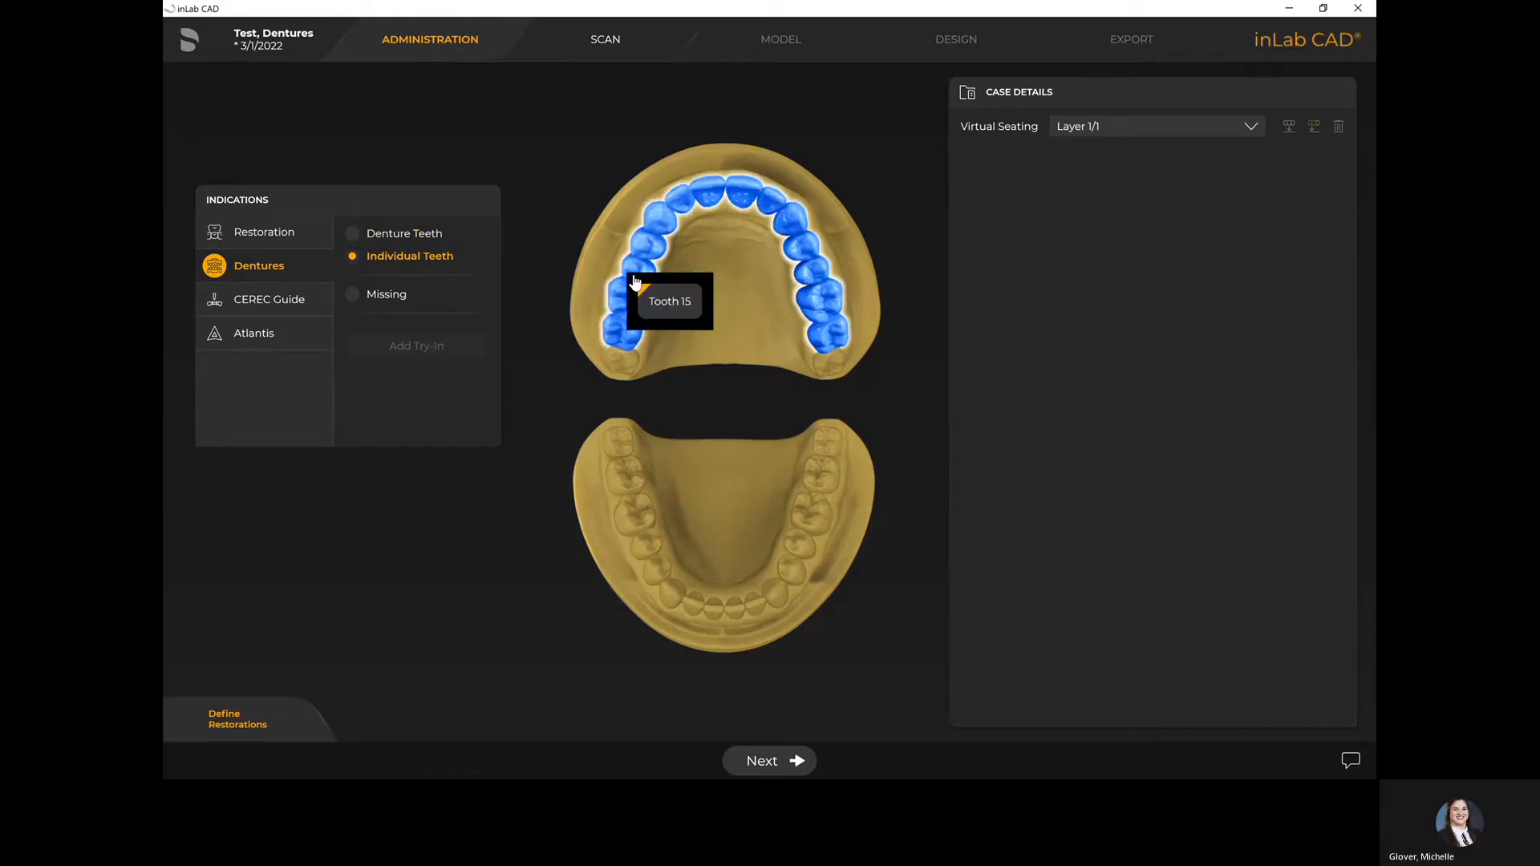
left_click(635, 282)
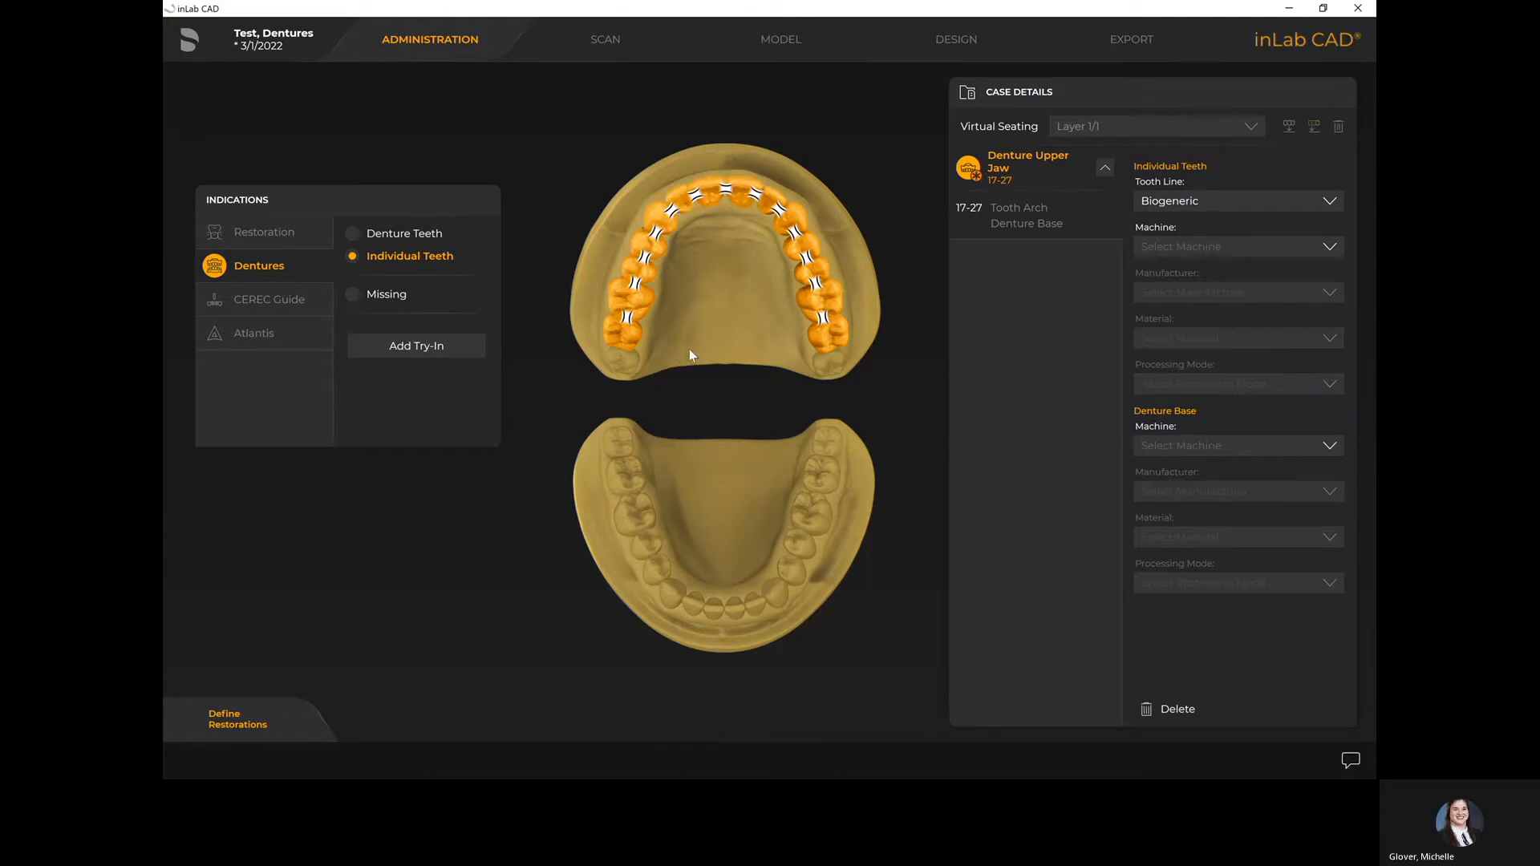
Split the upper tooth arch into four segments: 17–14, 13–11, 21–23 and 24–27
left_click(656, 235)
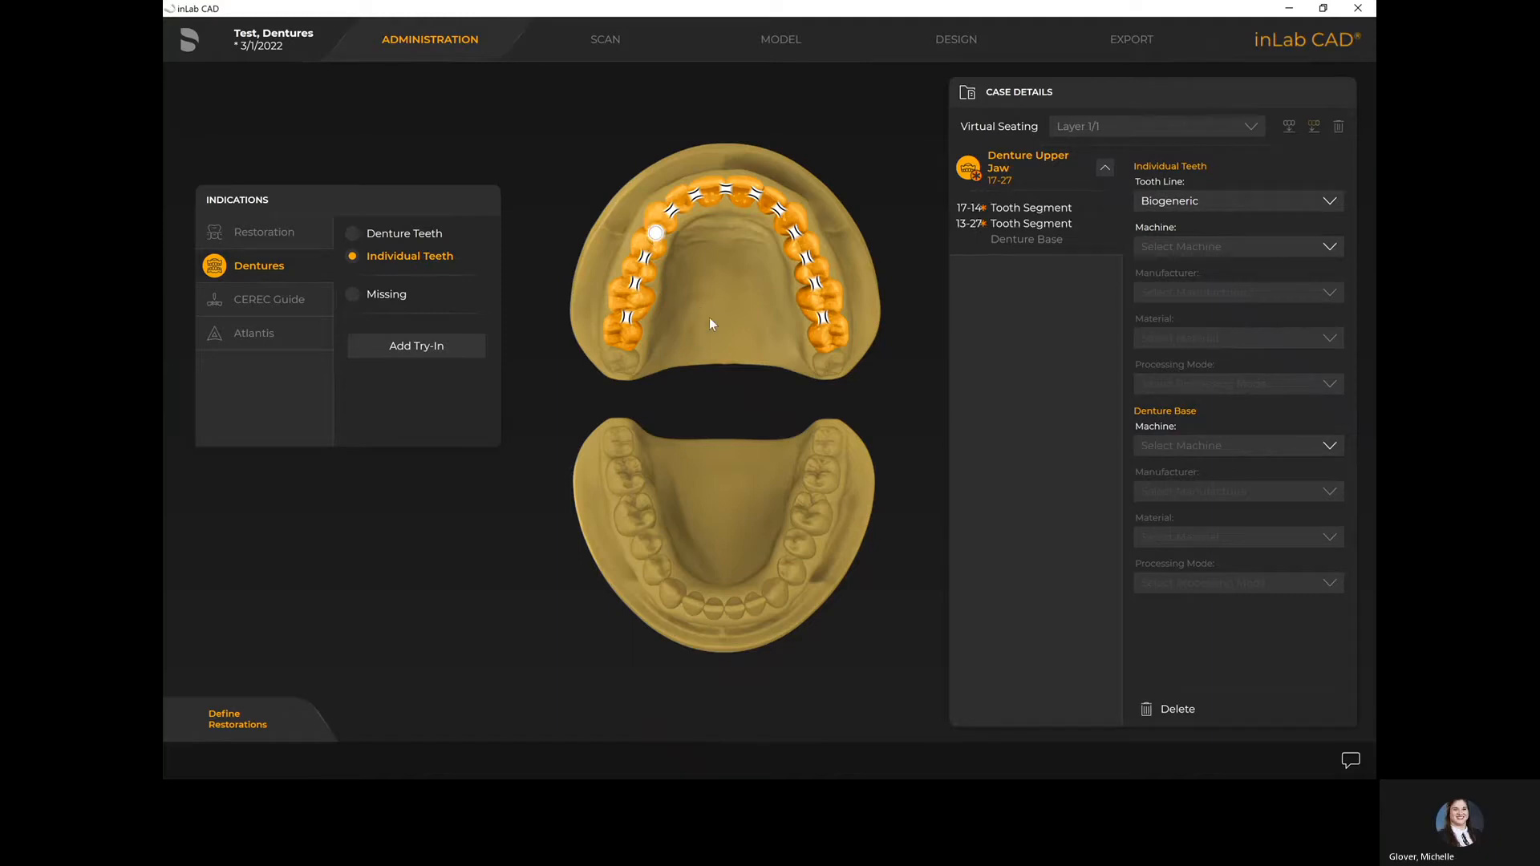
left_click(727, 193)
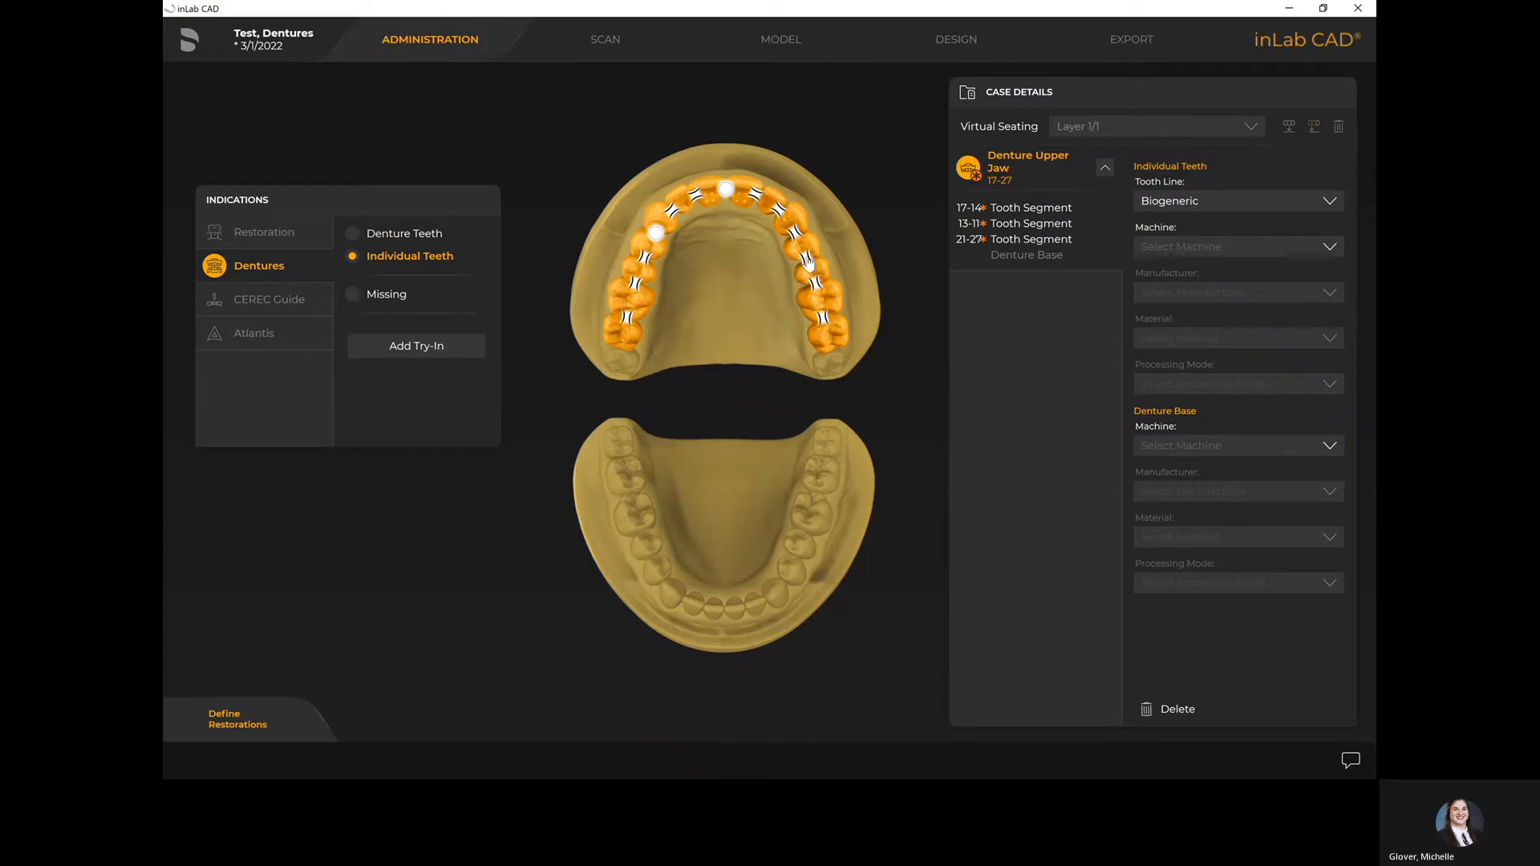
left_click(794, 232)
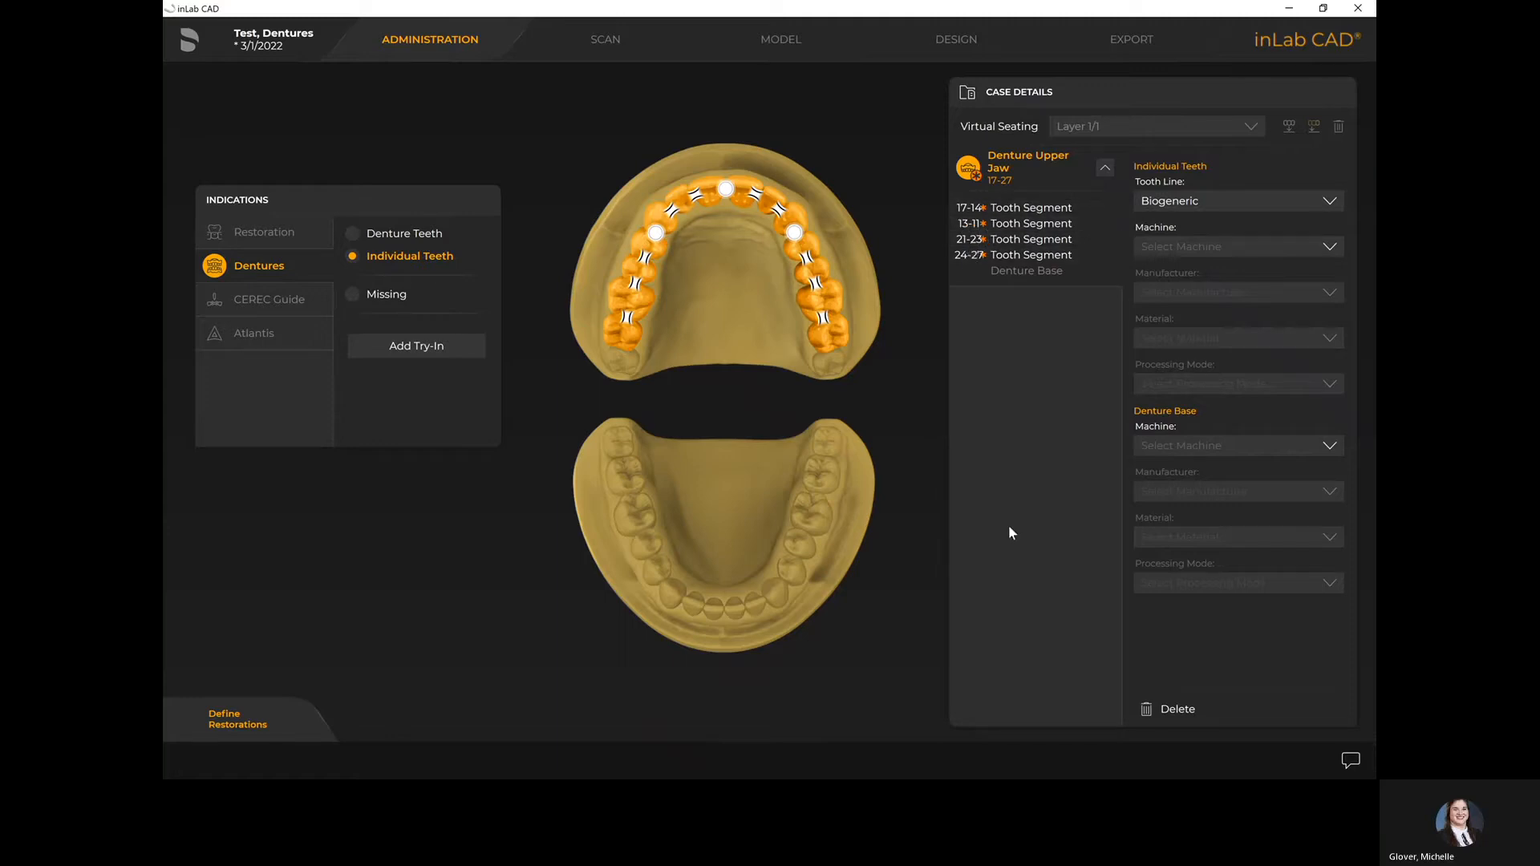
Set the individual teeth to the Digital Portrait line, Square Ovoid upper anterior shape, automatically detected mold and 33° posterior shape
left_click(1201, 207)
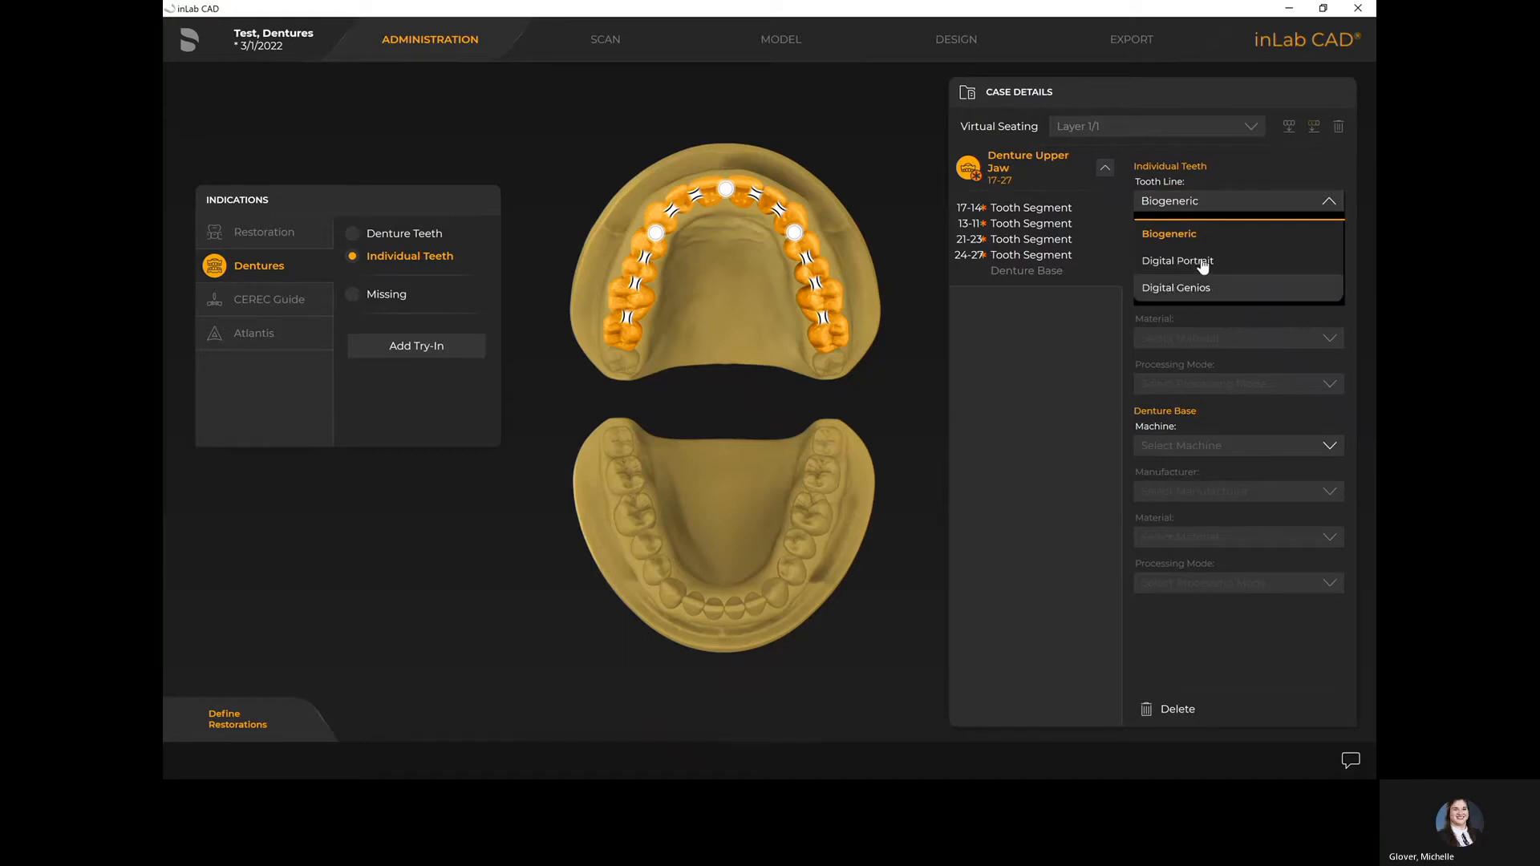
left_click(1201, 262)
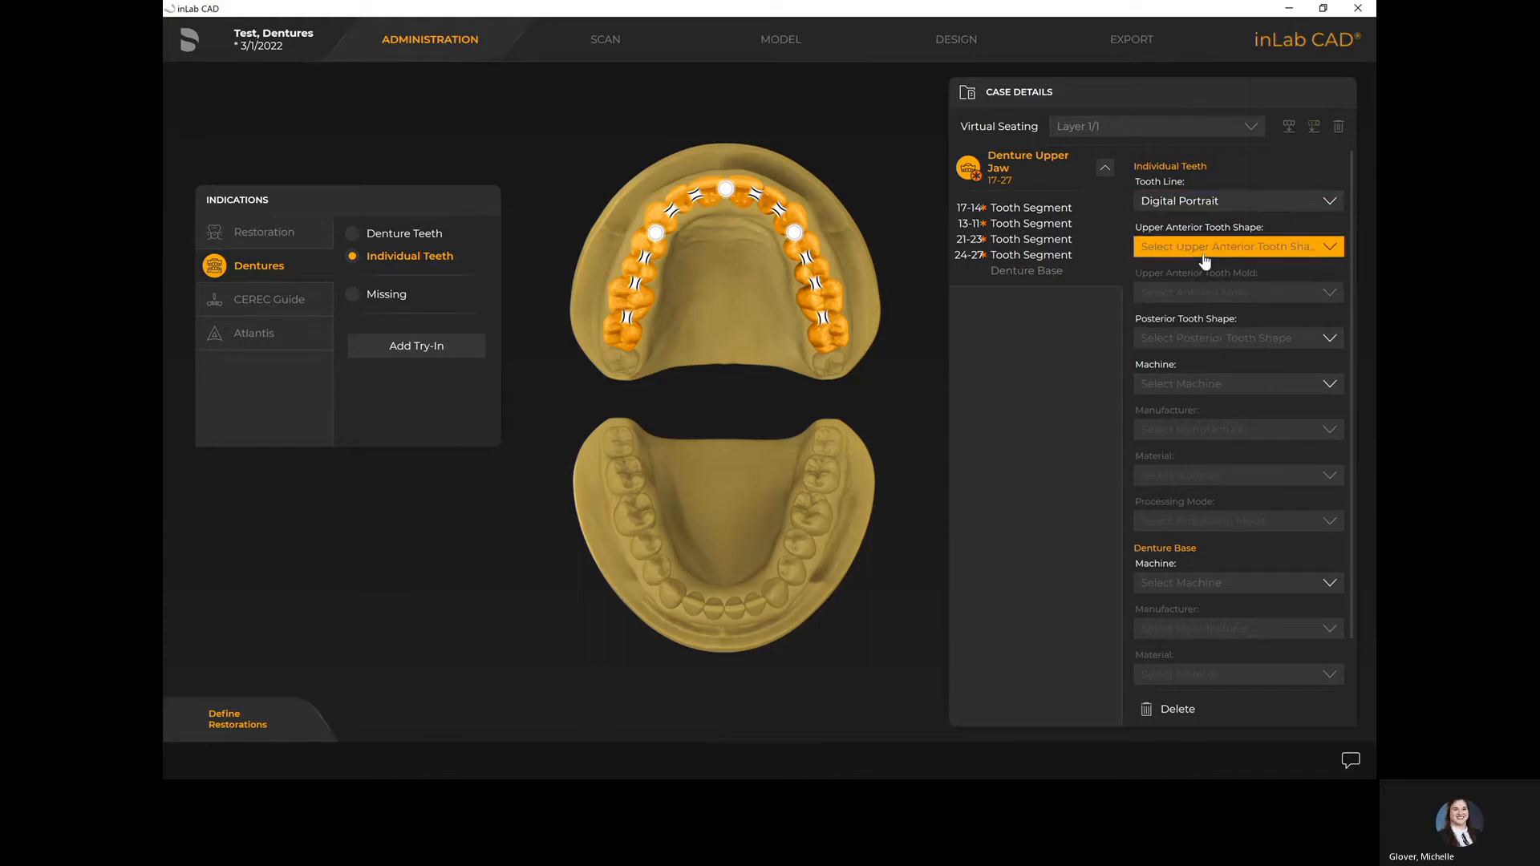
left_click(1203, 252)
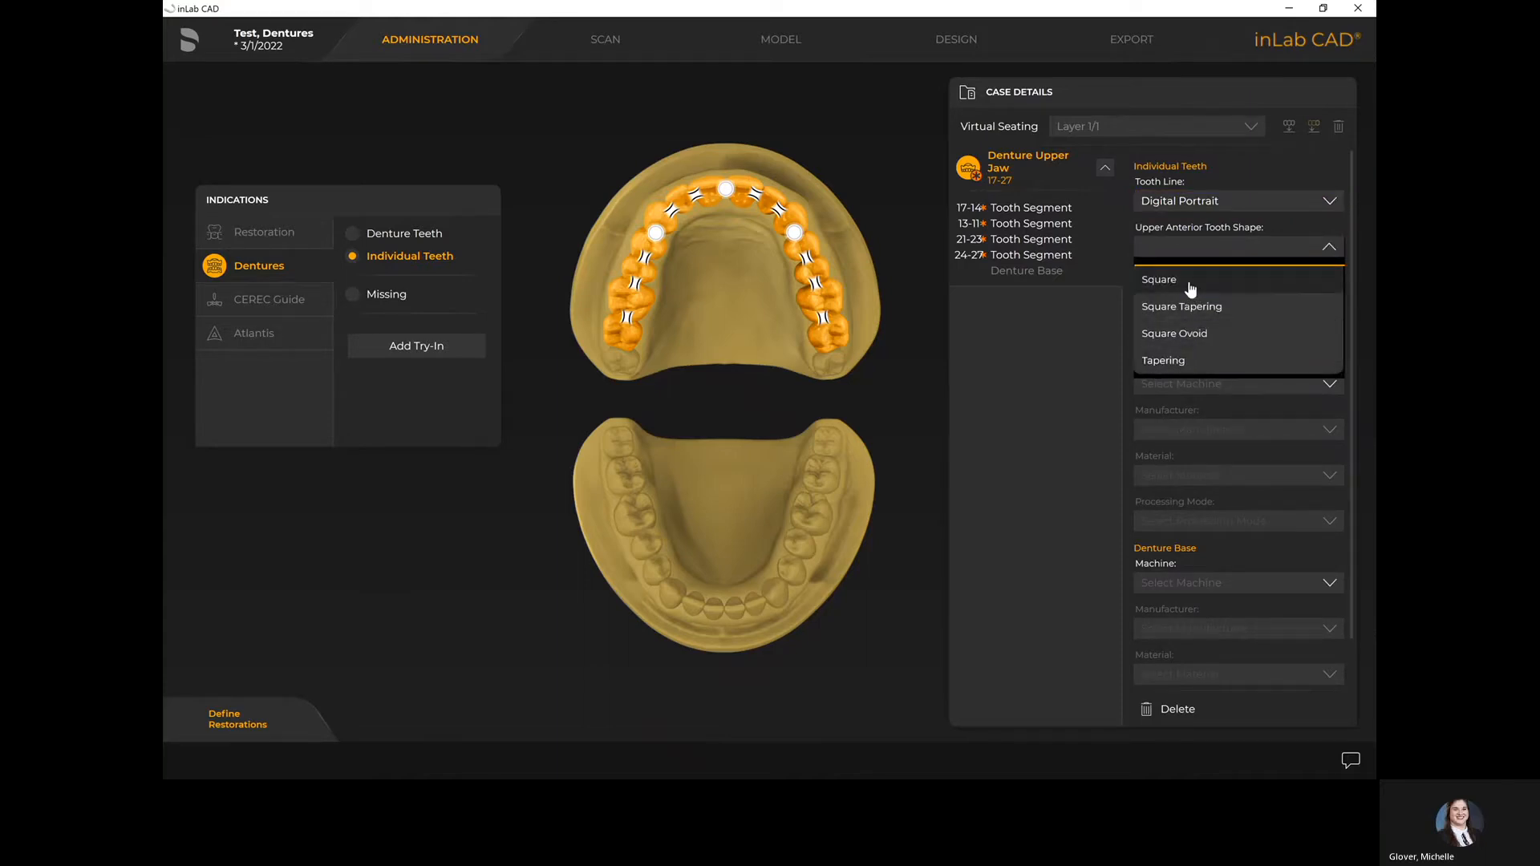
left_click(1199, 334)
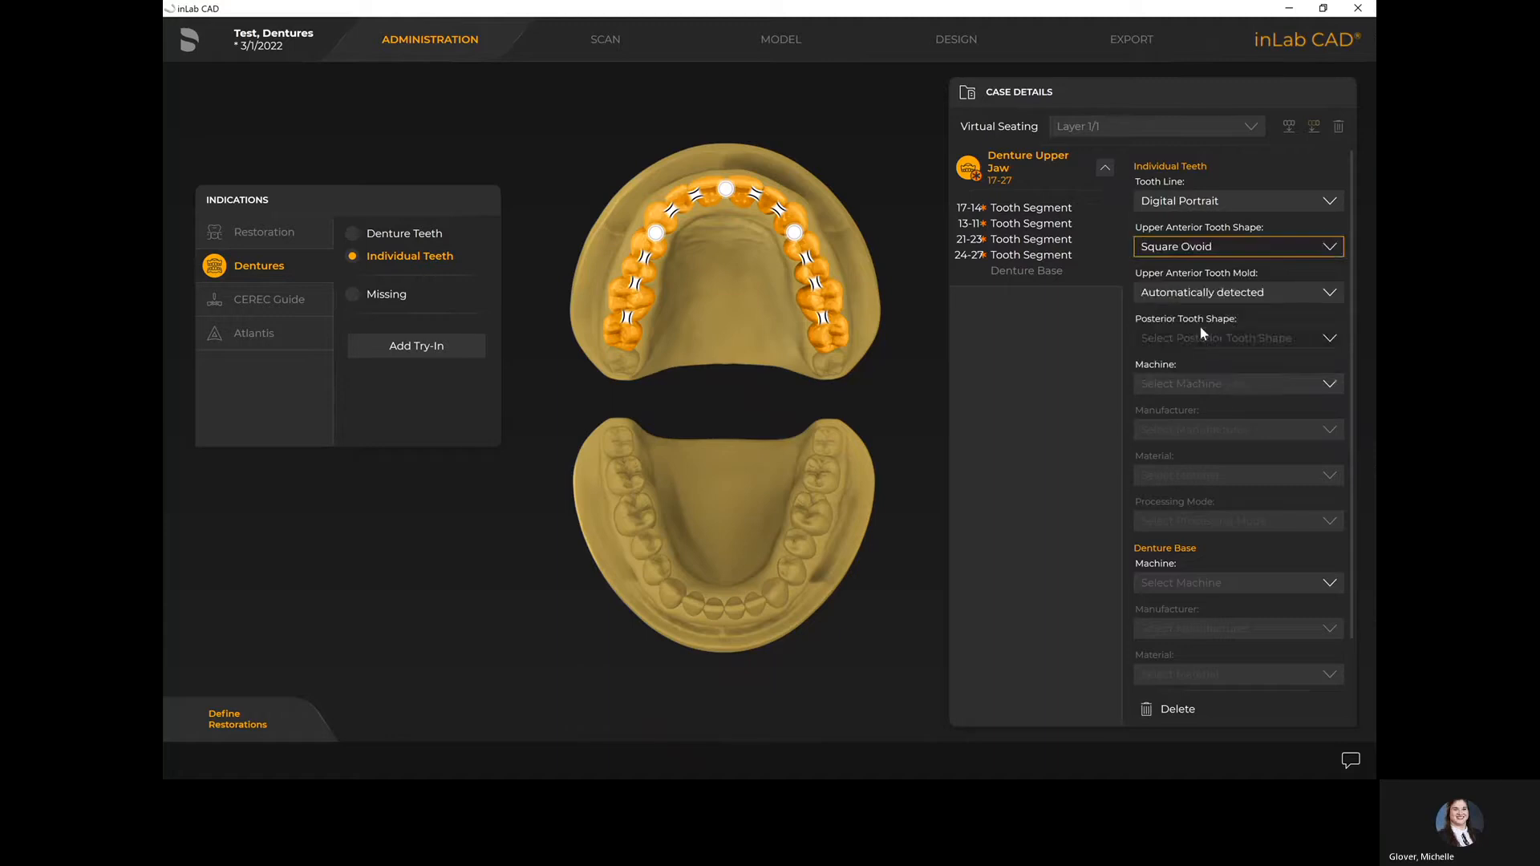
left_click(1244, 298)
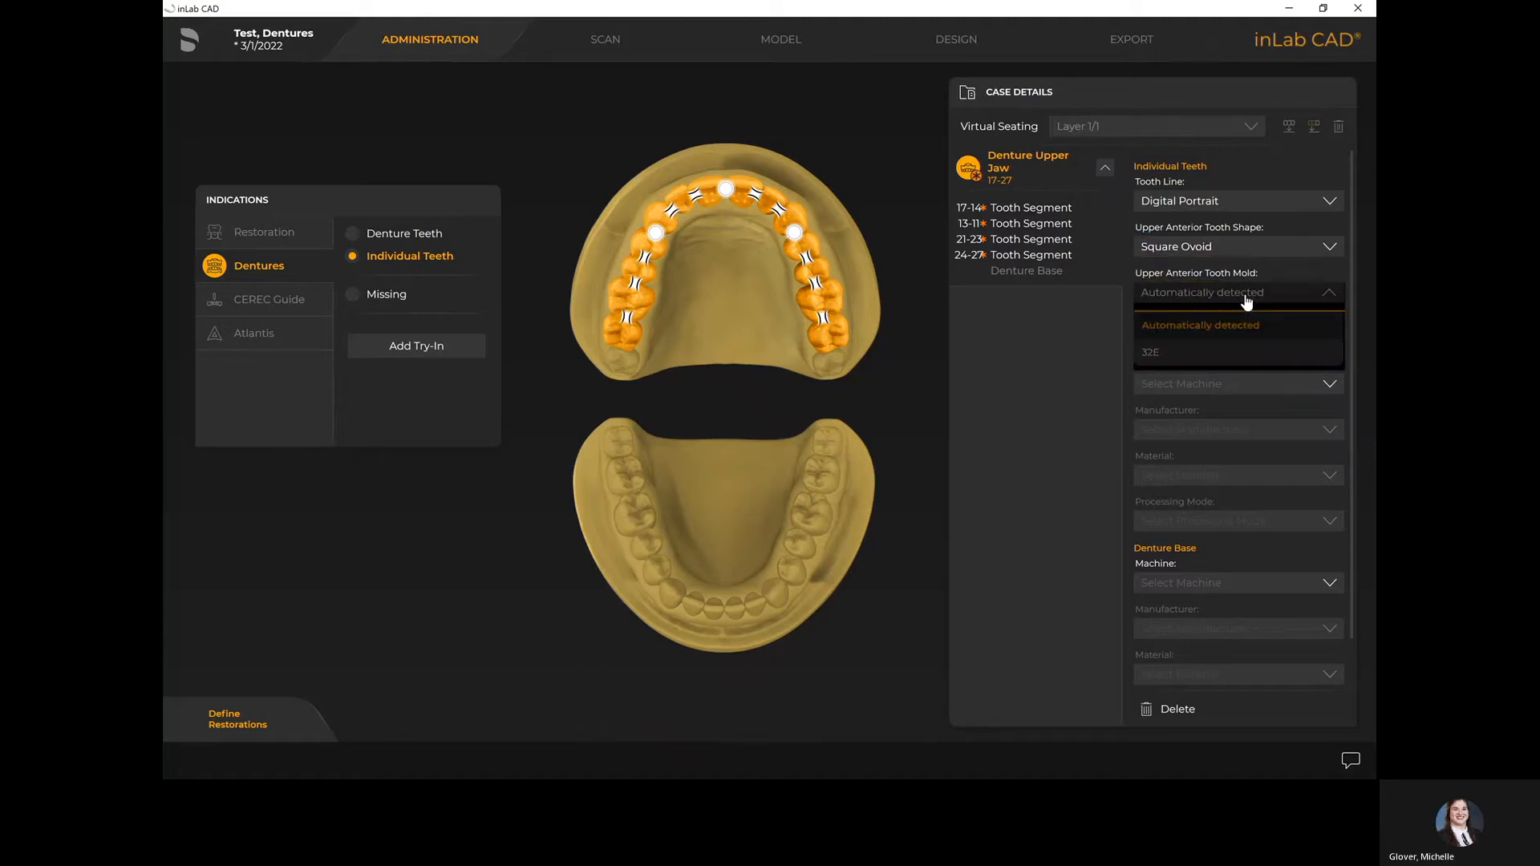
left_click(1078, 367)
left_click(1200, 347)
left_click(1070, 365)
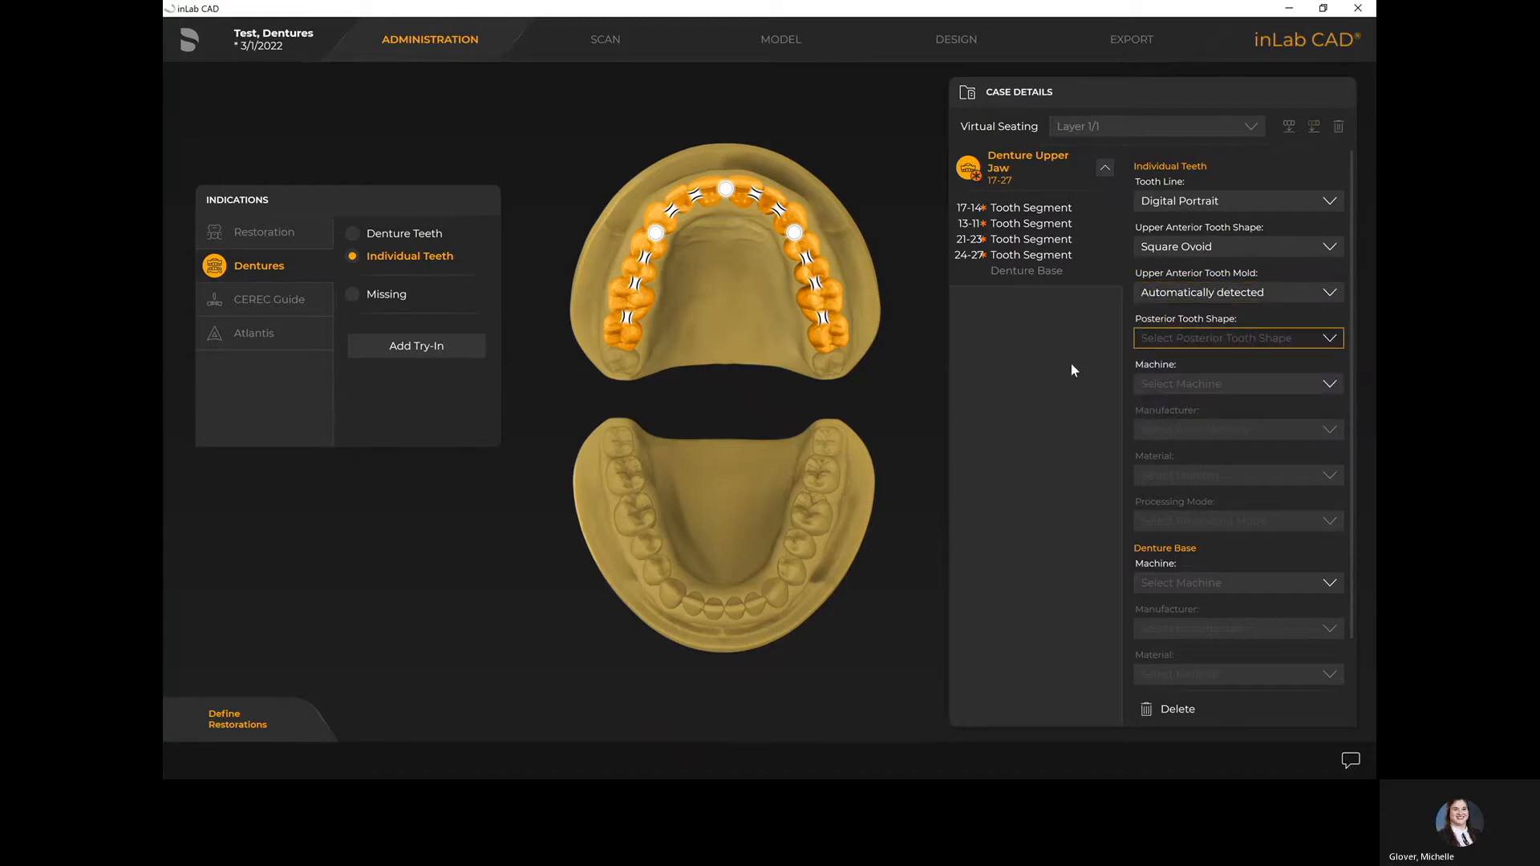
left_click(1165, 343)
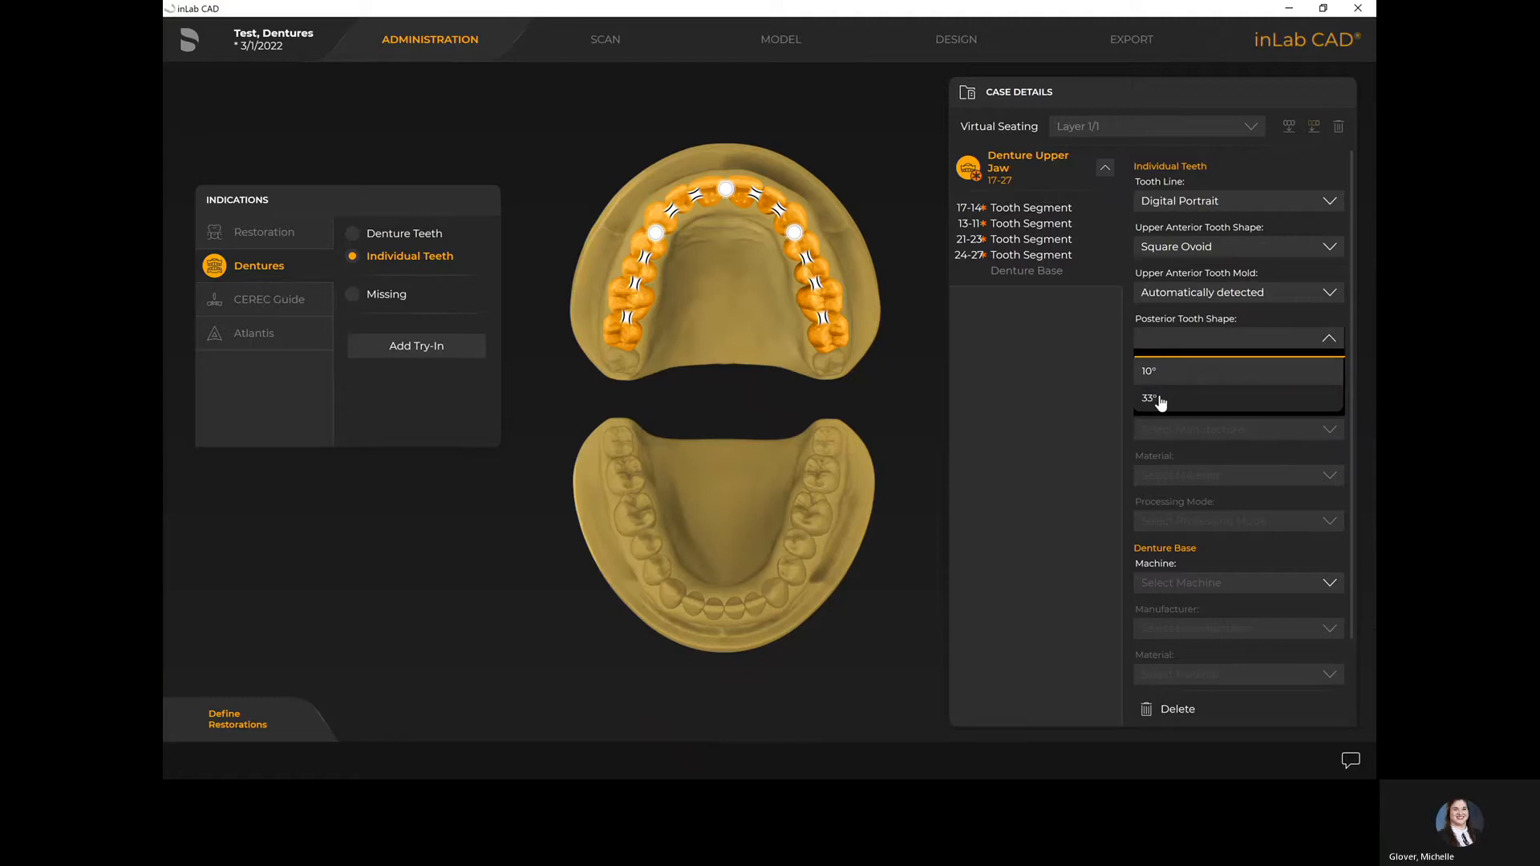
left_click(1159, 400)
Set the individual teeth's machine to MC X5, manufacturer to Dentsply Sirona and material to Multilayer PMMA Disc
left_click(1184, 390)
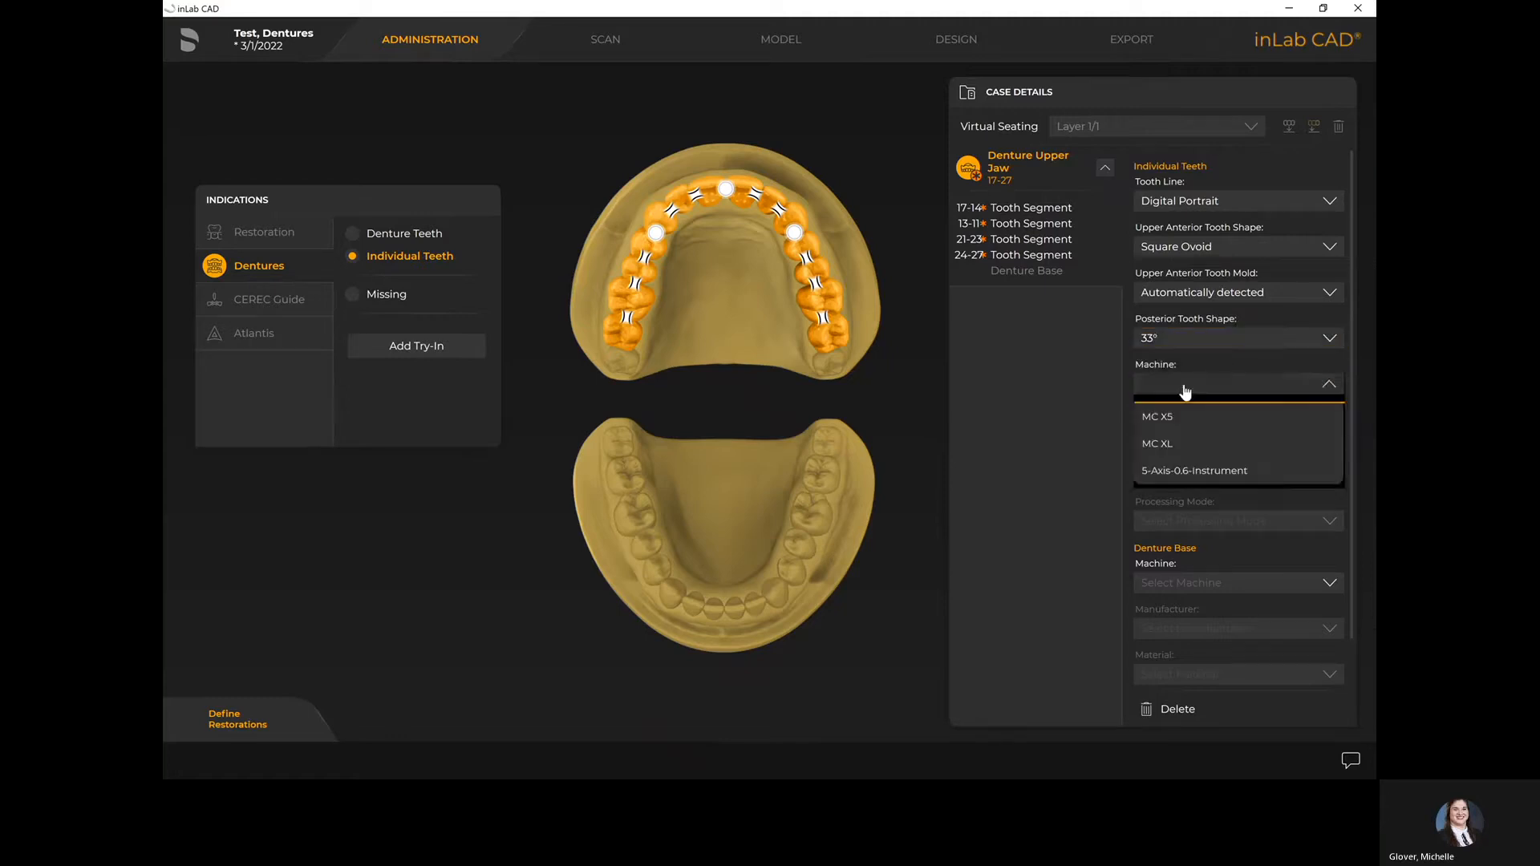
left_click(1184, 416)
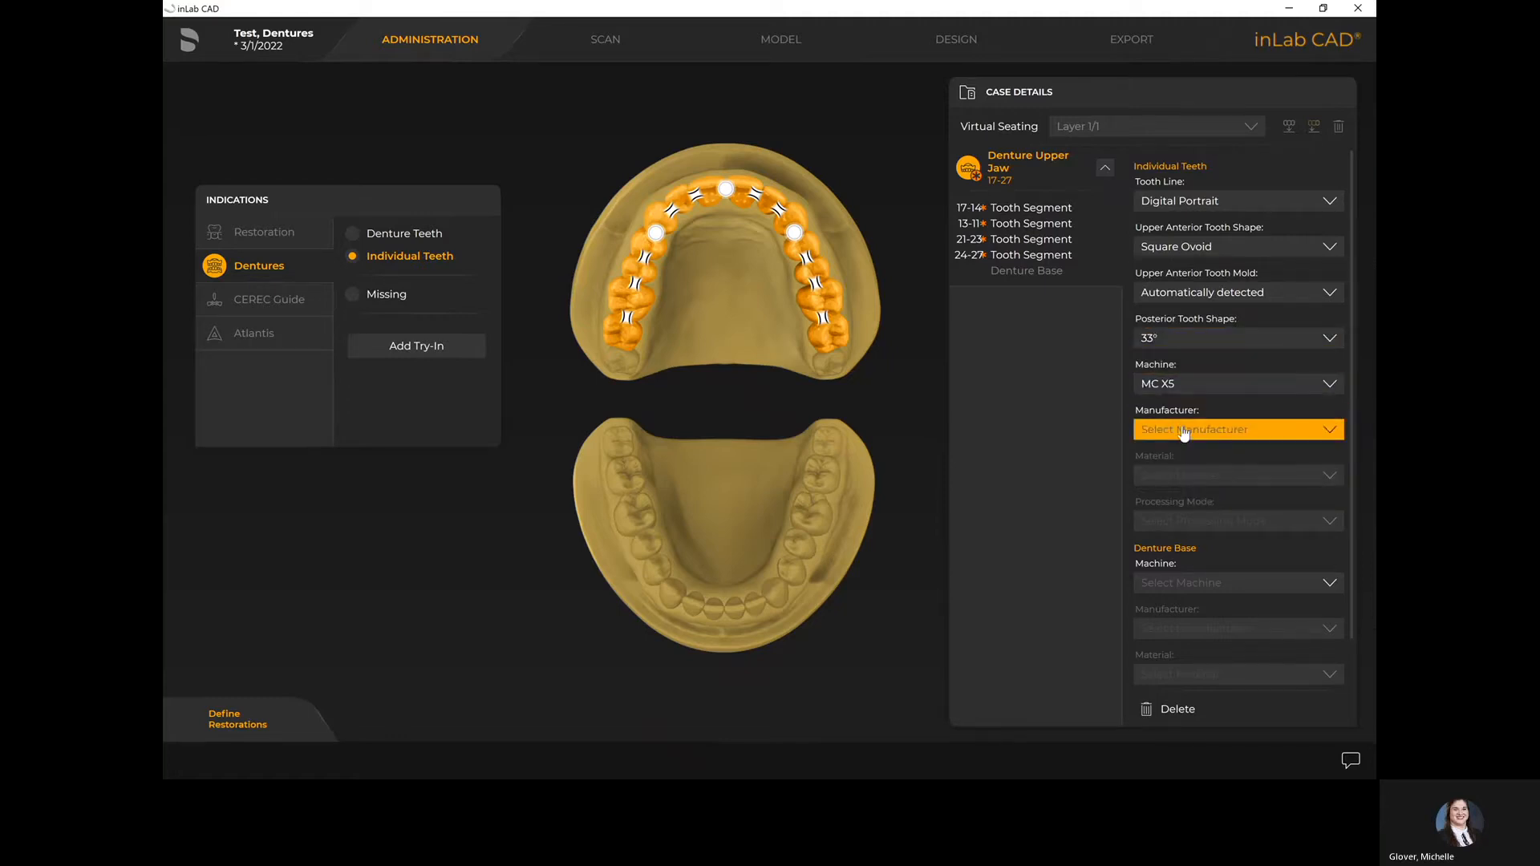
left_click(1184, 432)
left_click(1178, 459)
left_click(1184, 476)
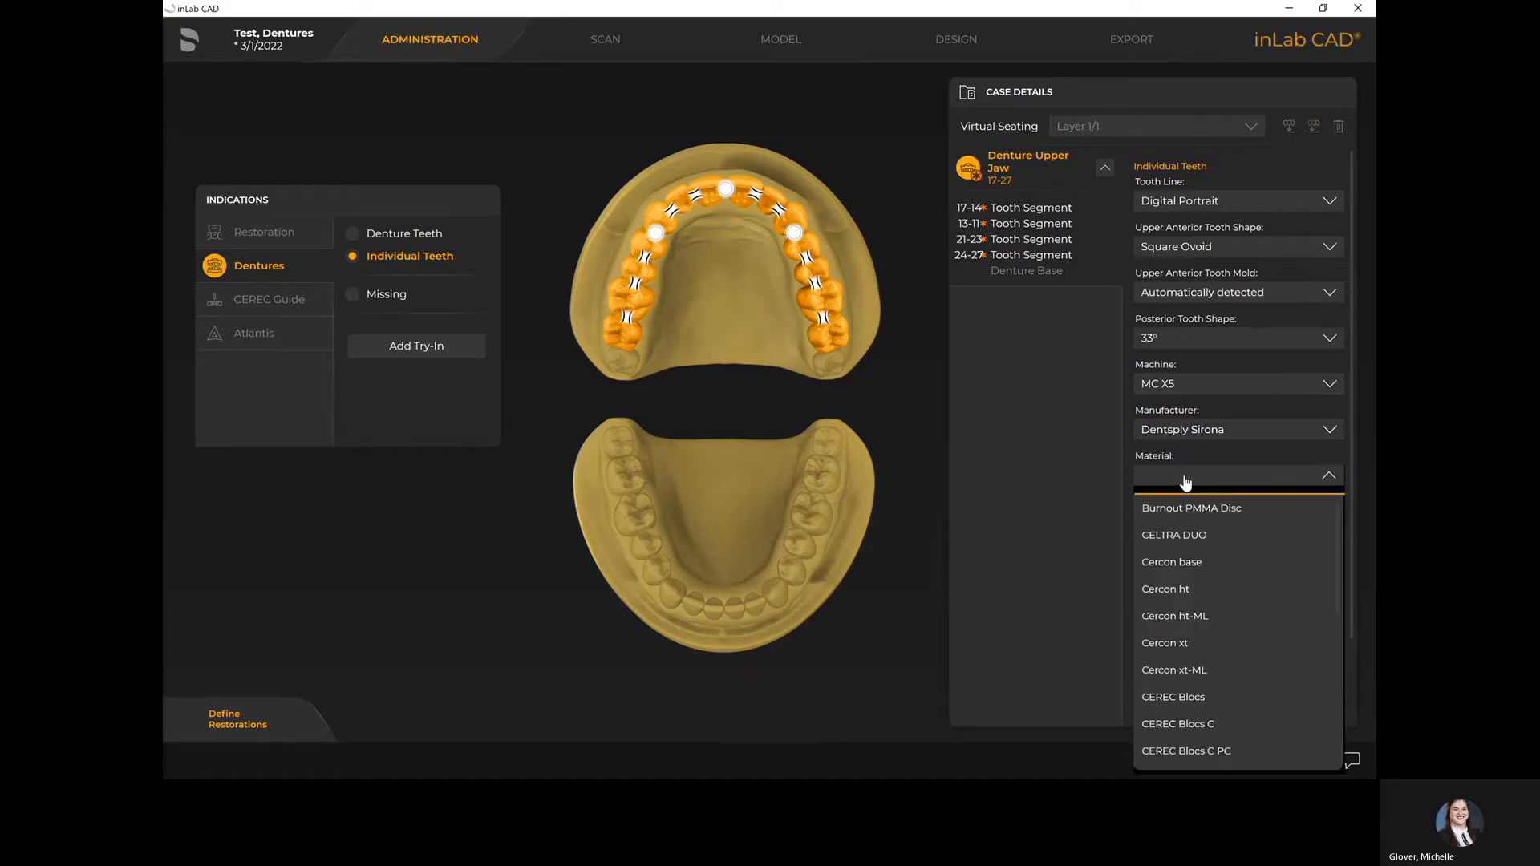
scroll(1215, 680, "down", 5)
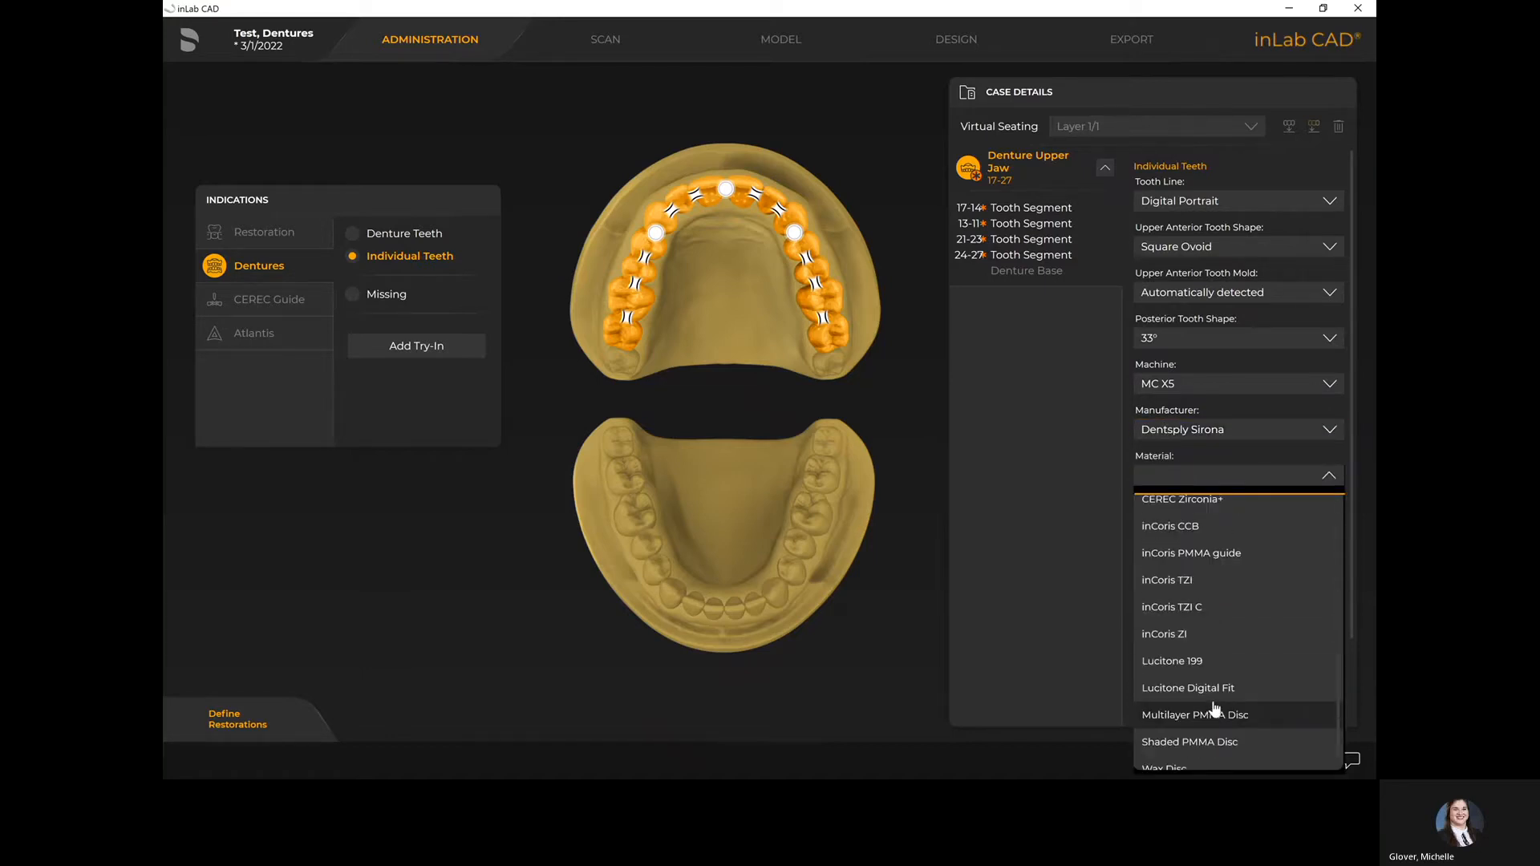
scroll(1214, 709, "down", 1)
left_click(1213, 702)
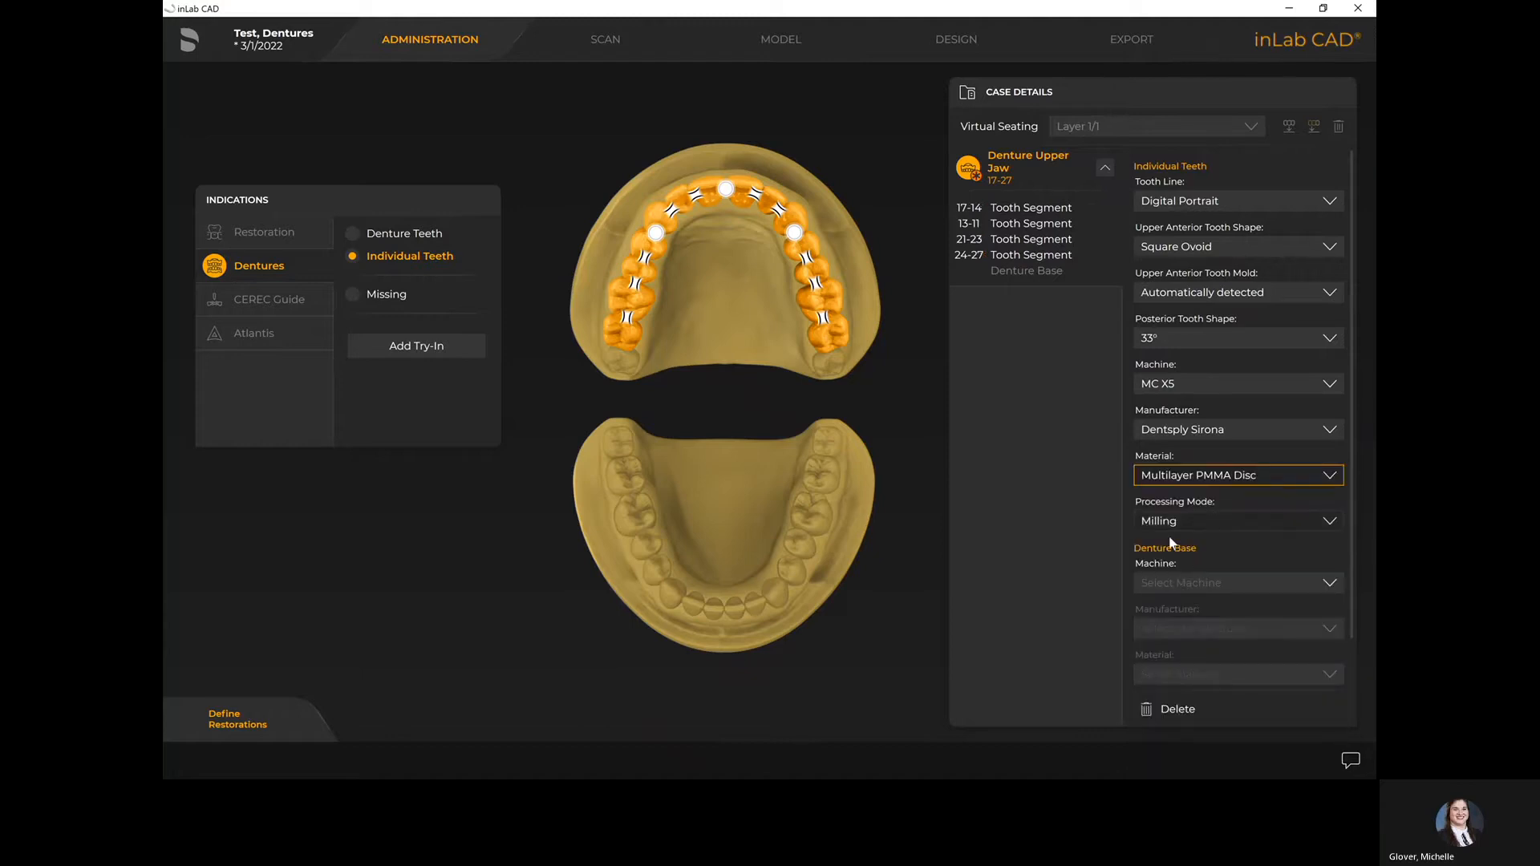
Set the denture base's machine to MC X5, manufacturer to Dentsply Sirona and material to Lucitone Digital Fit
left_click(1179, 583)
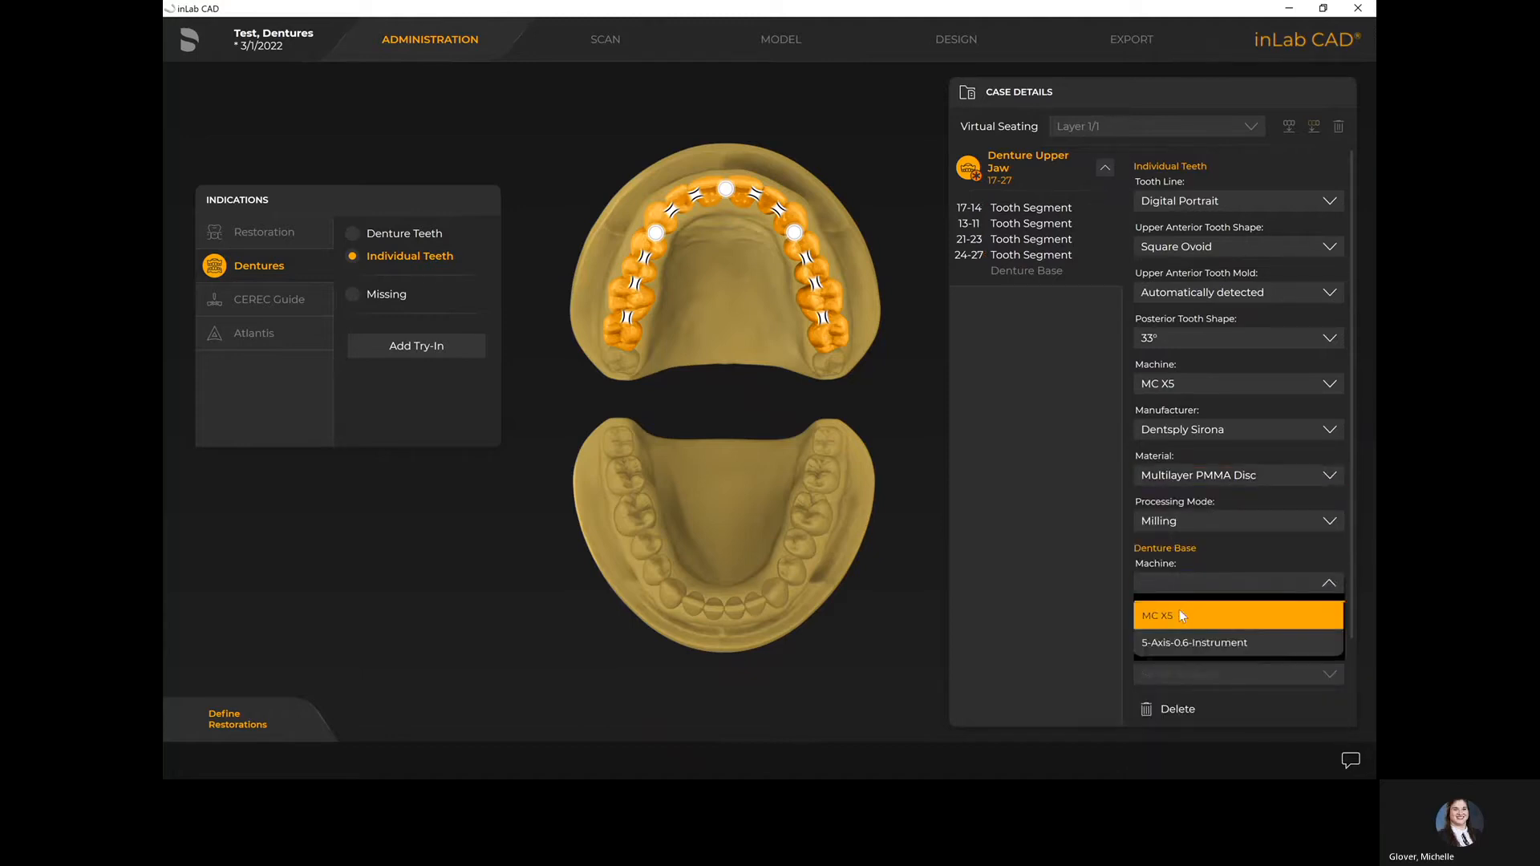
left_click(1180, 615)
left_click(1188, 631)
left_click(1208, 663)
left_click(1186, 674)
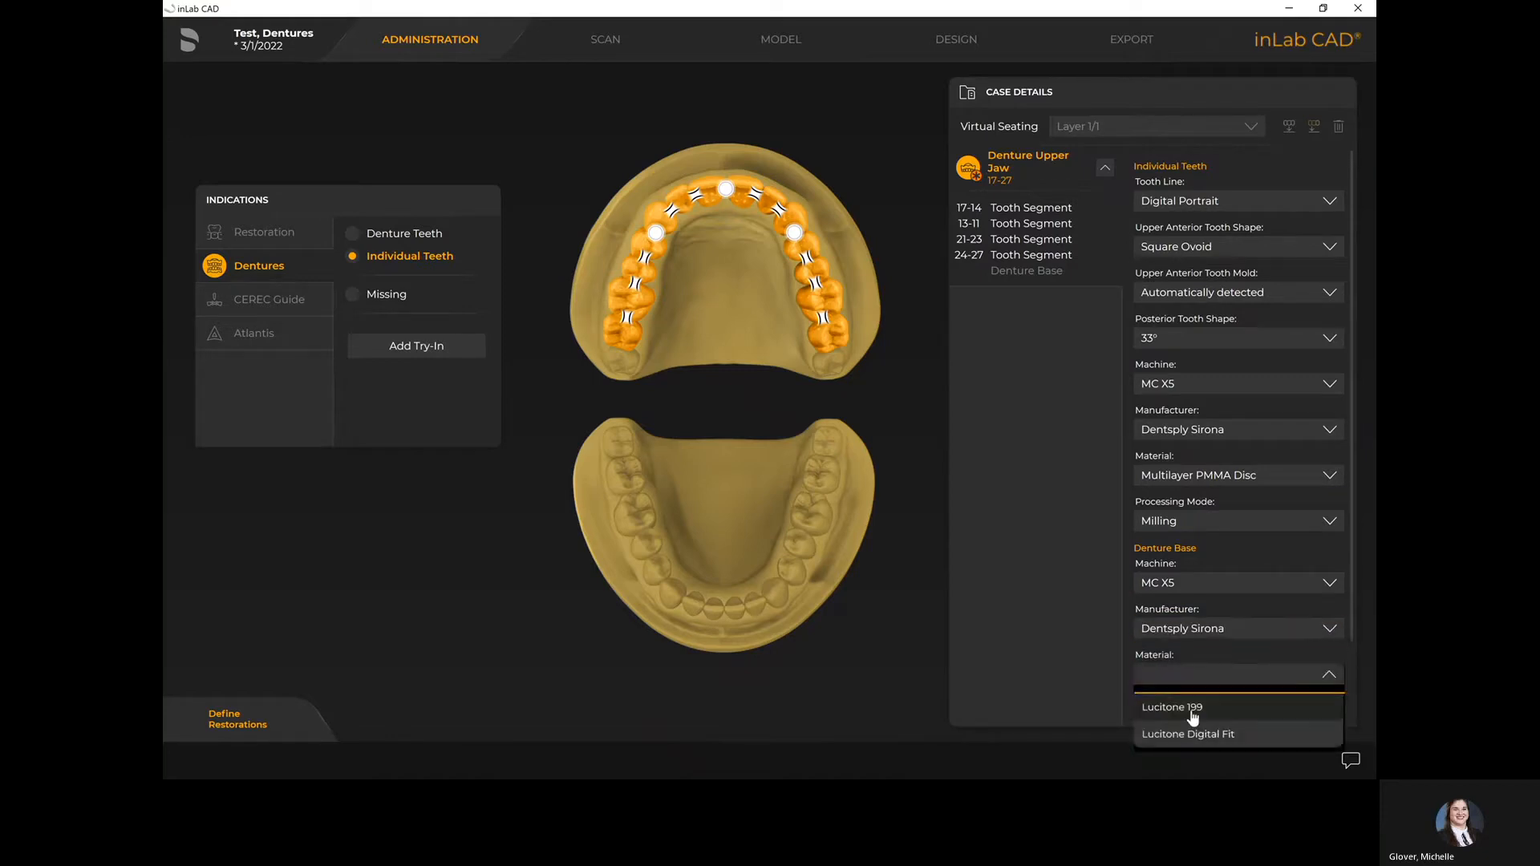
left_click(1201, 732)
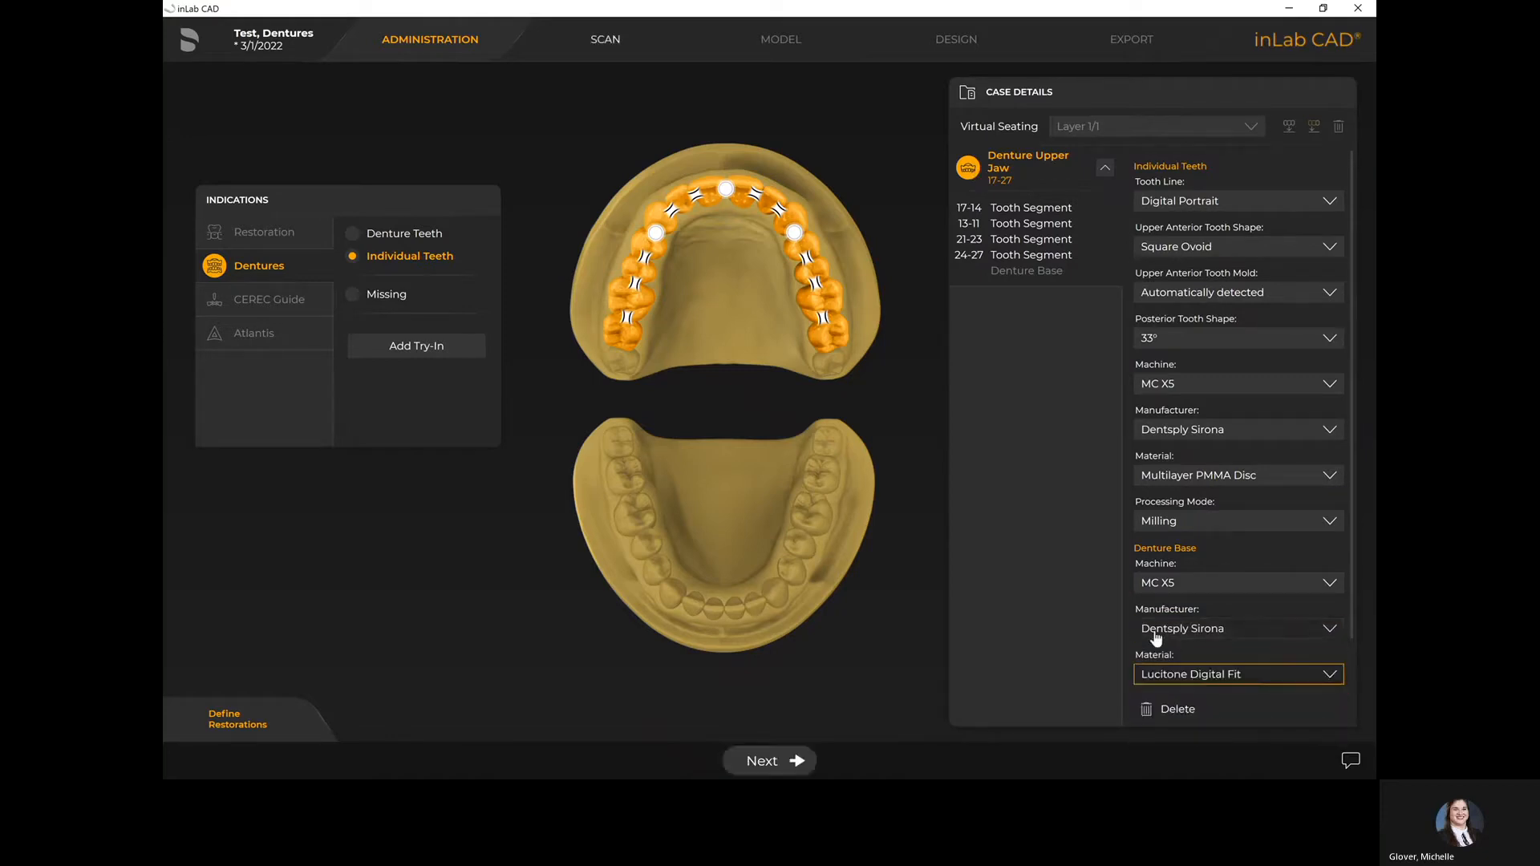
Add an upper jaw try-in and set its machine to MC X5 and manufacturer to Dentsply Sirona
left_click(417, 353)
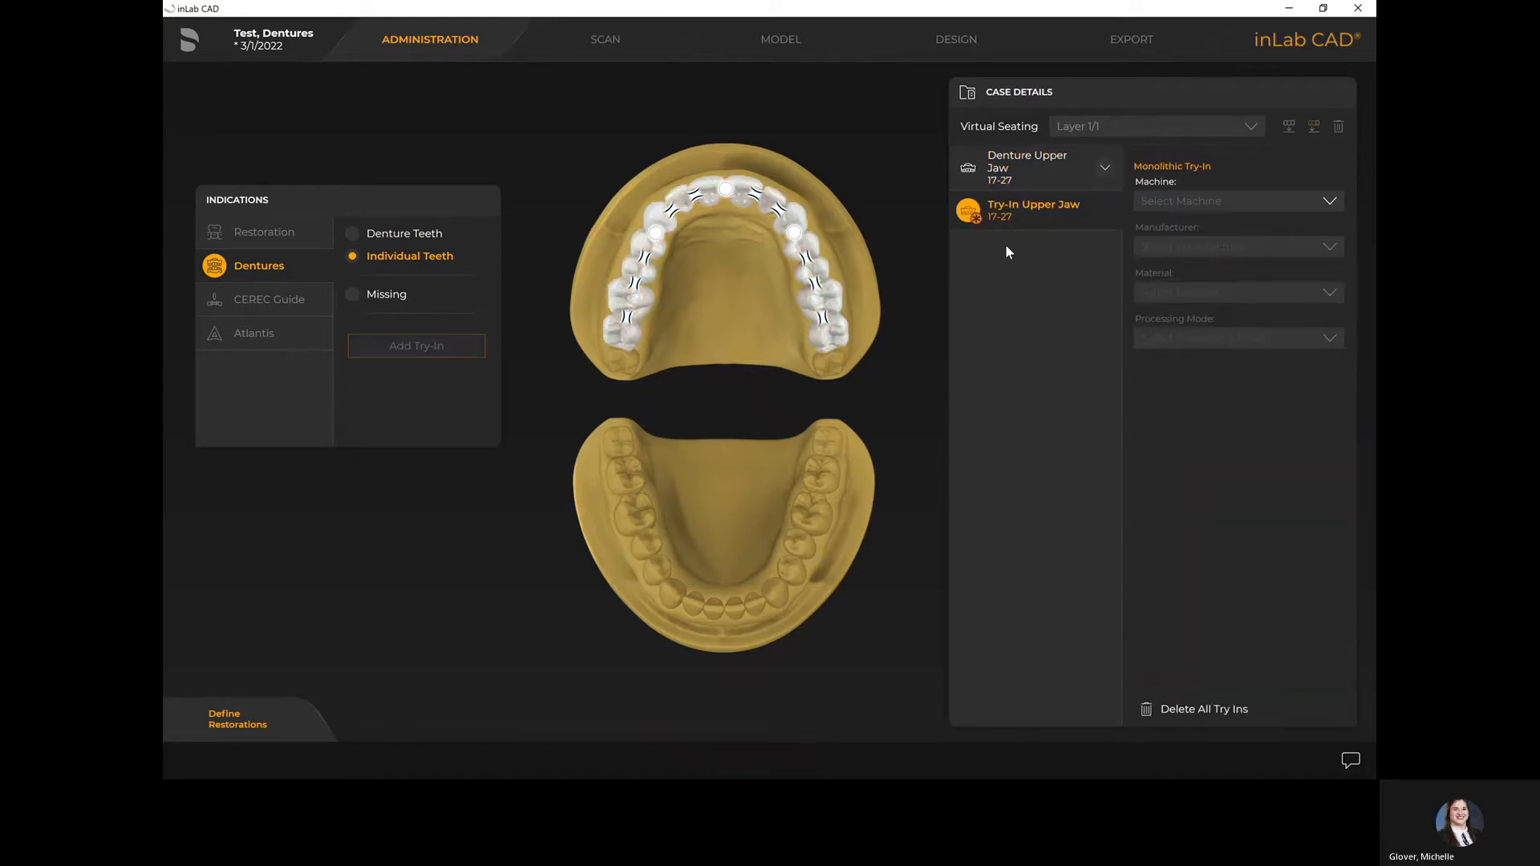
left_click(1191, 202)
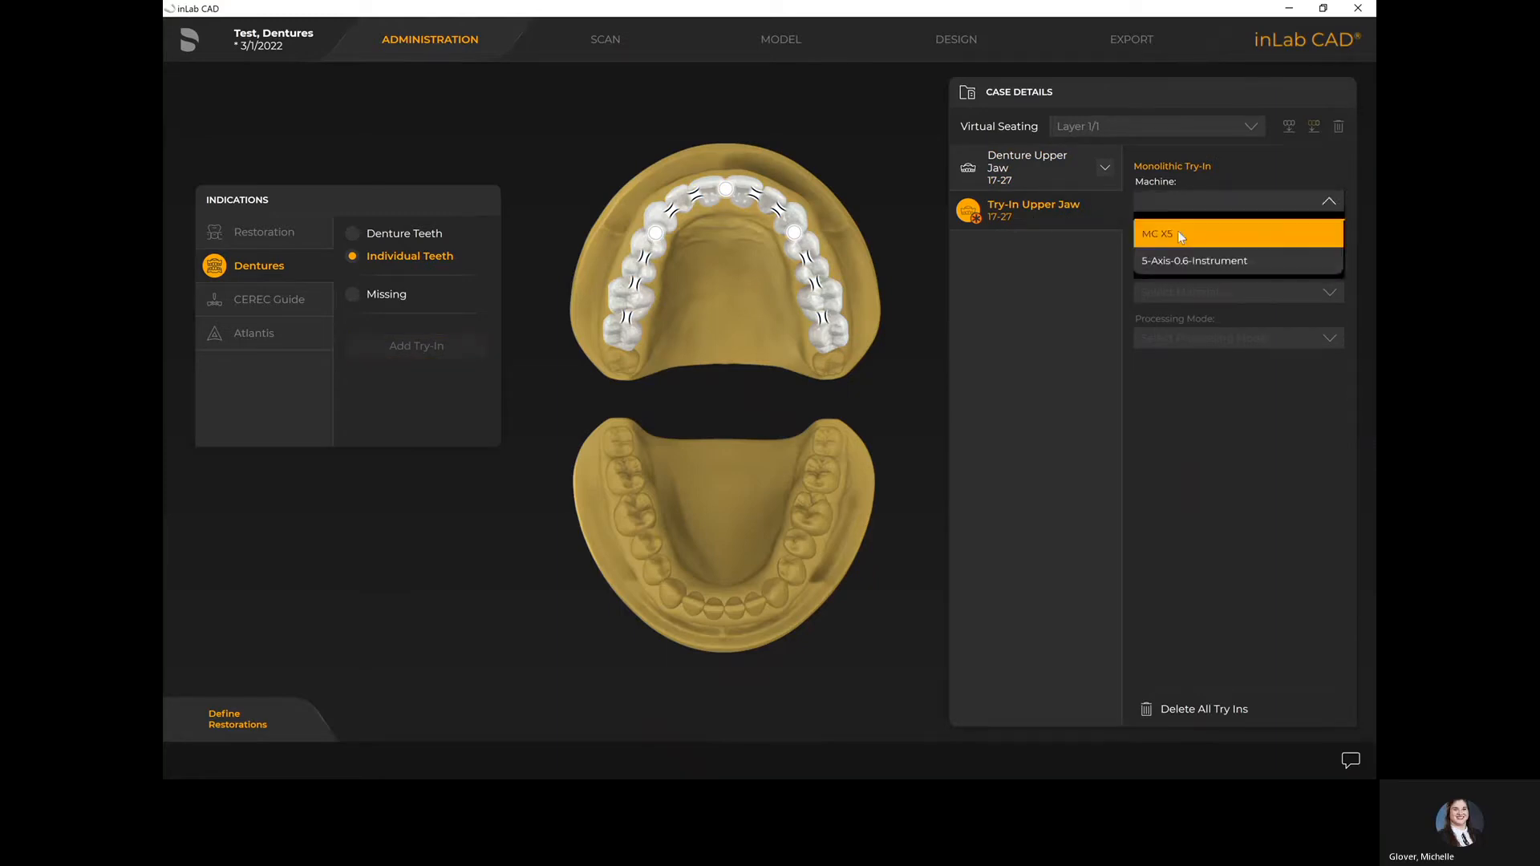
left_click(1178, 231)
left_click(1193, 247)
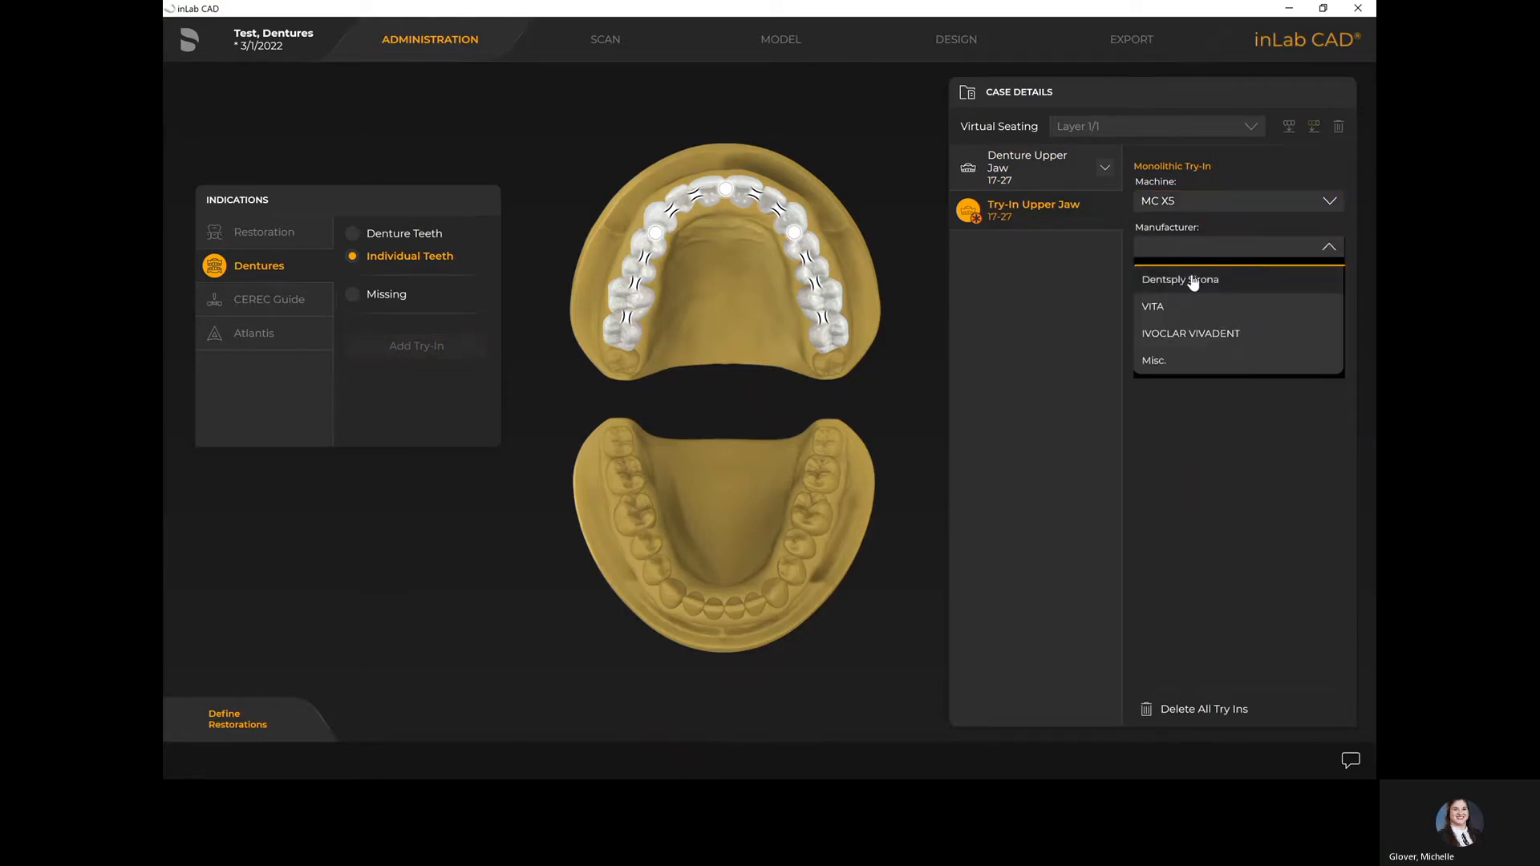
left_click(1192, 278)
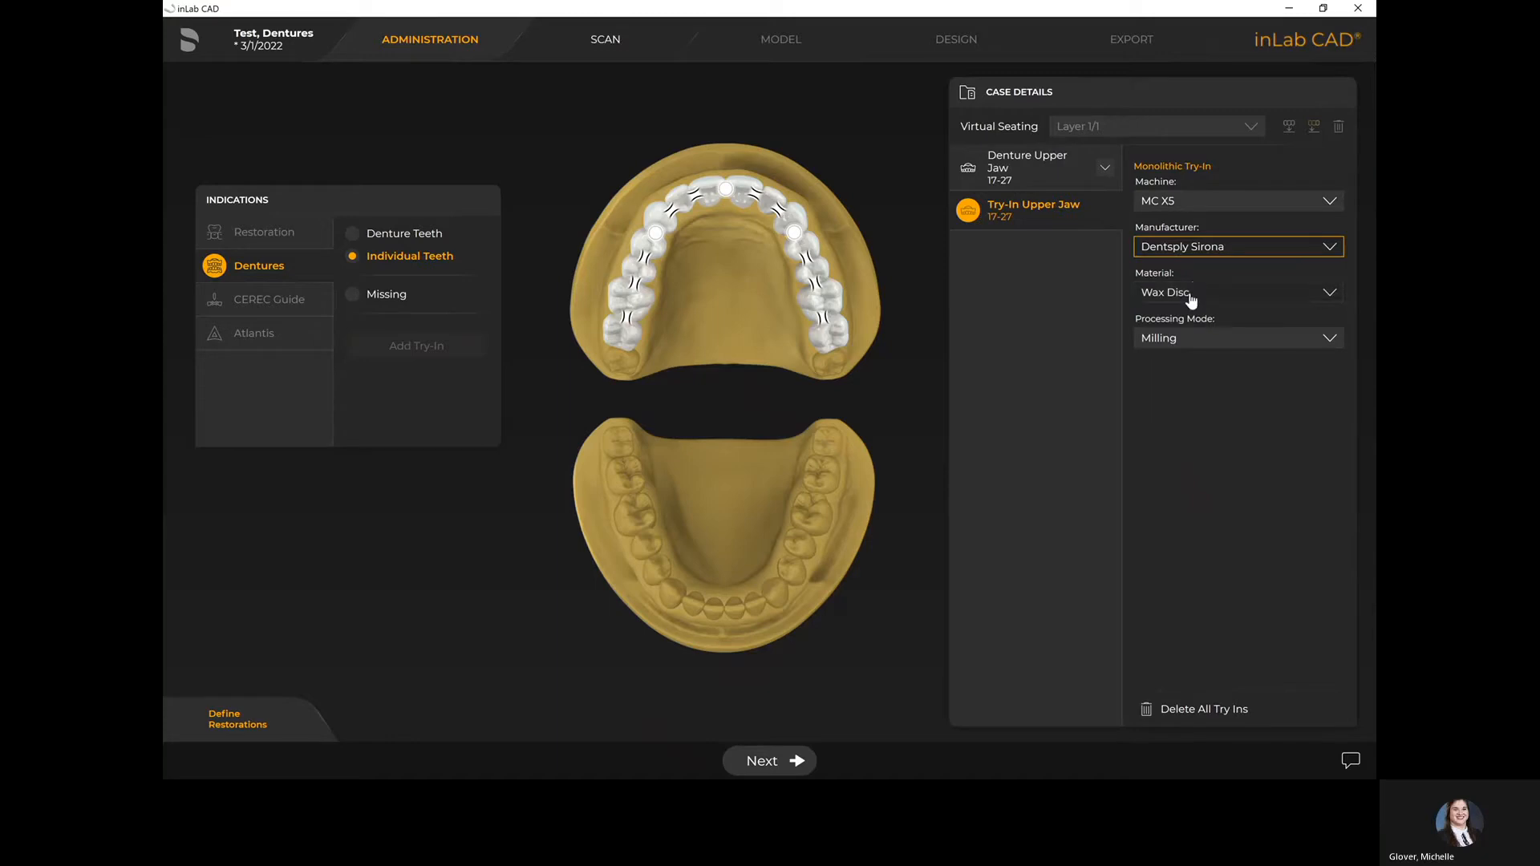
Proceed to the scan phase and import the STL file Reference Denture_UpperJaw from the Desktop as the upper jaw
left_click(769, 759)
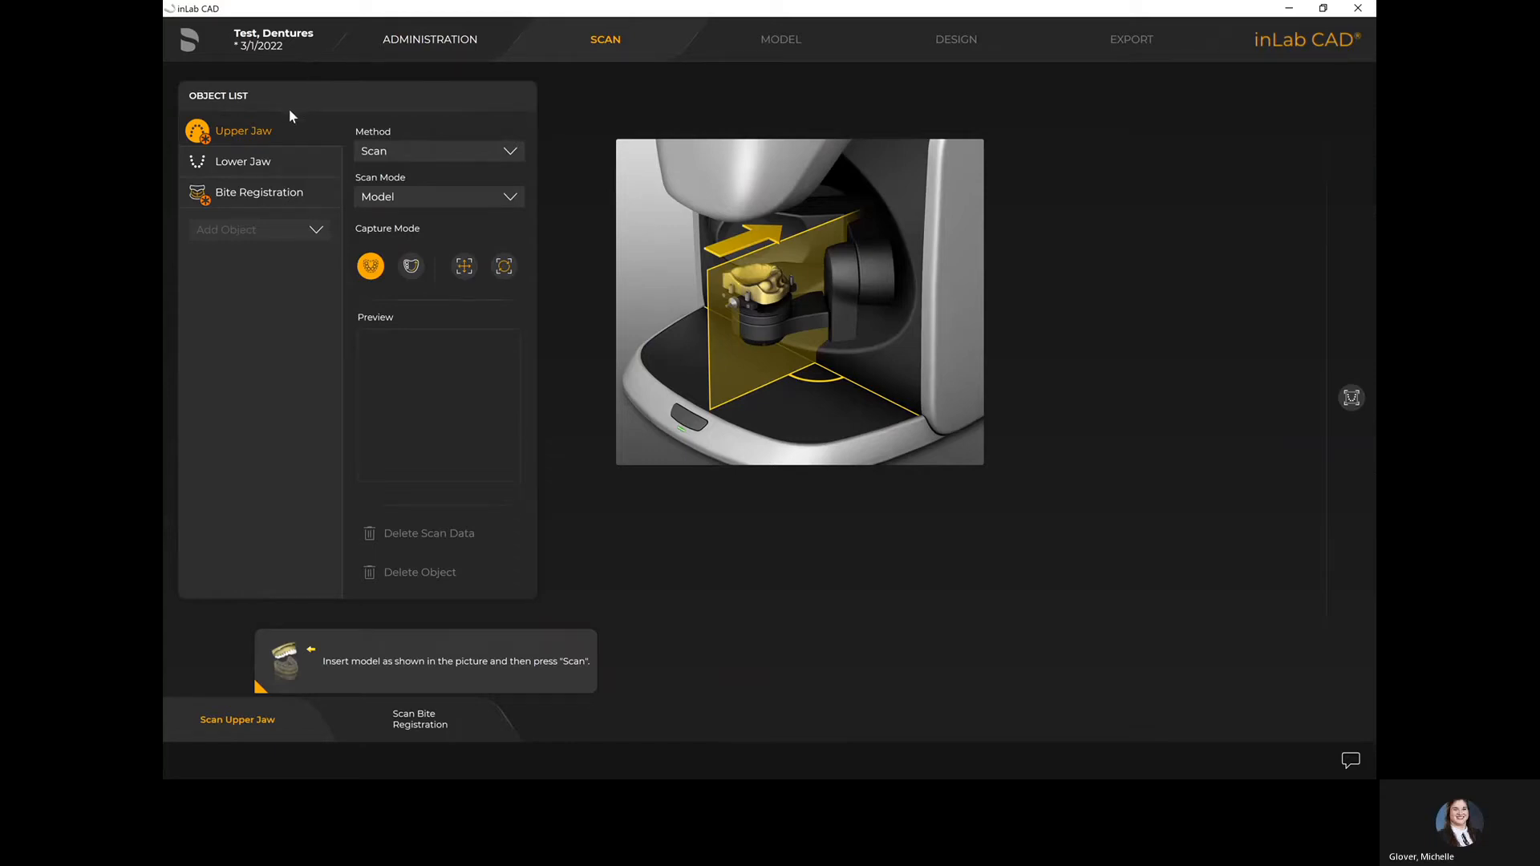
left_click(390, 158)
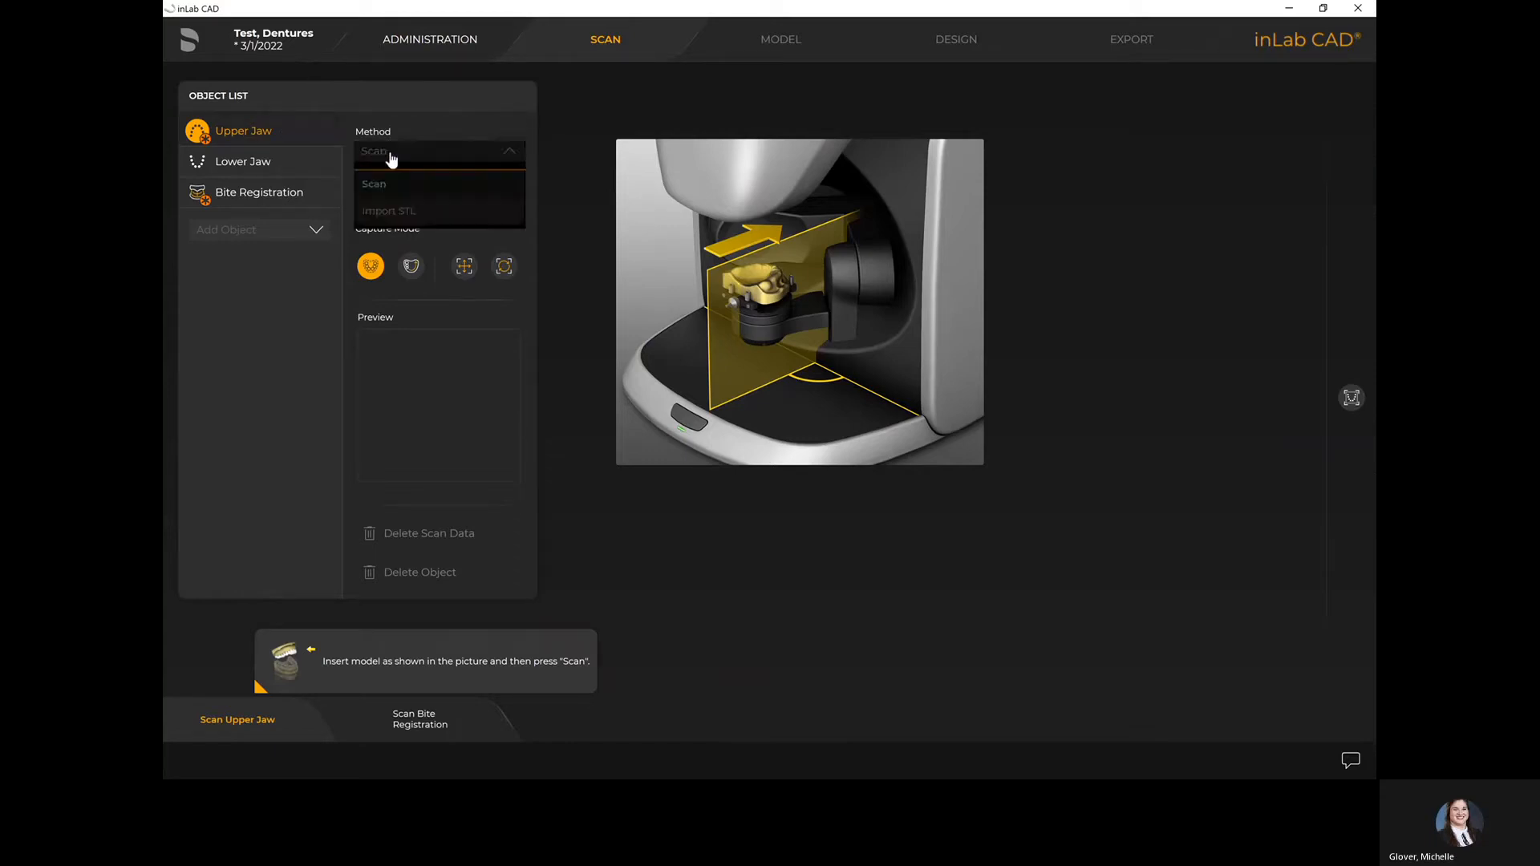
left_click(390, 211)
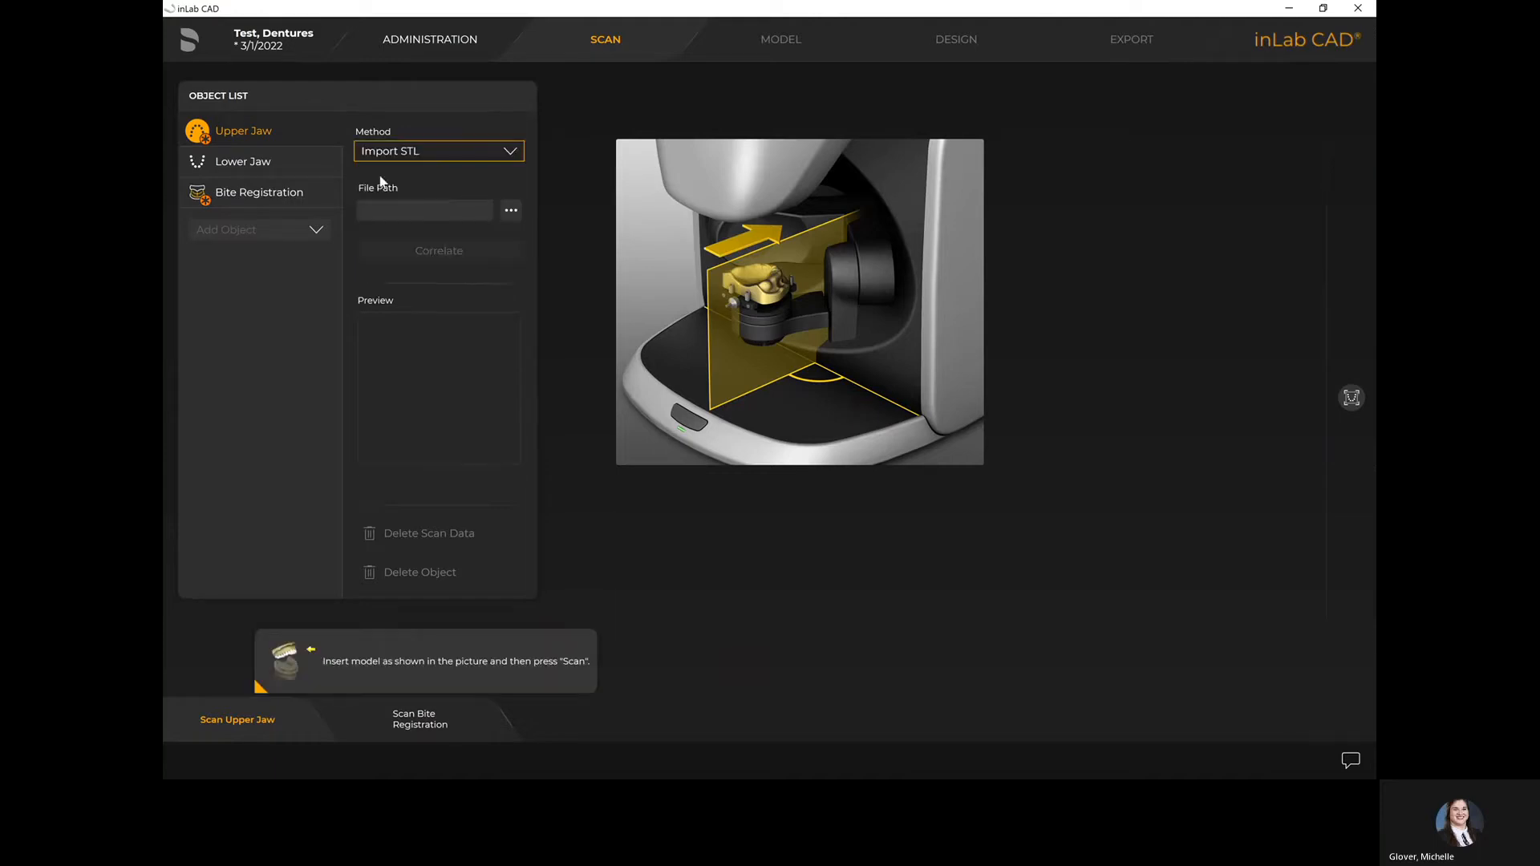
left_click(511, 215)
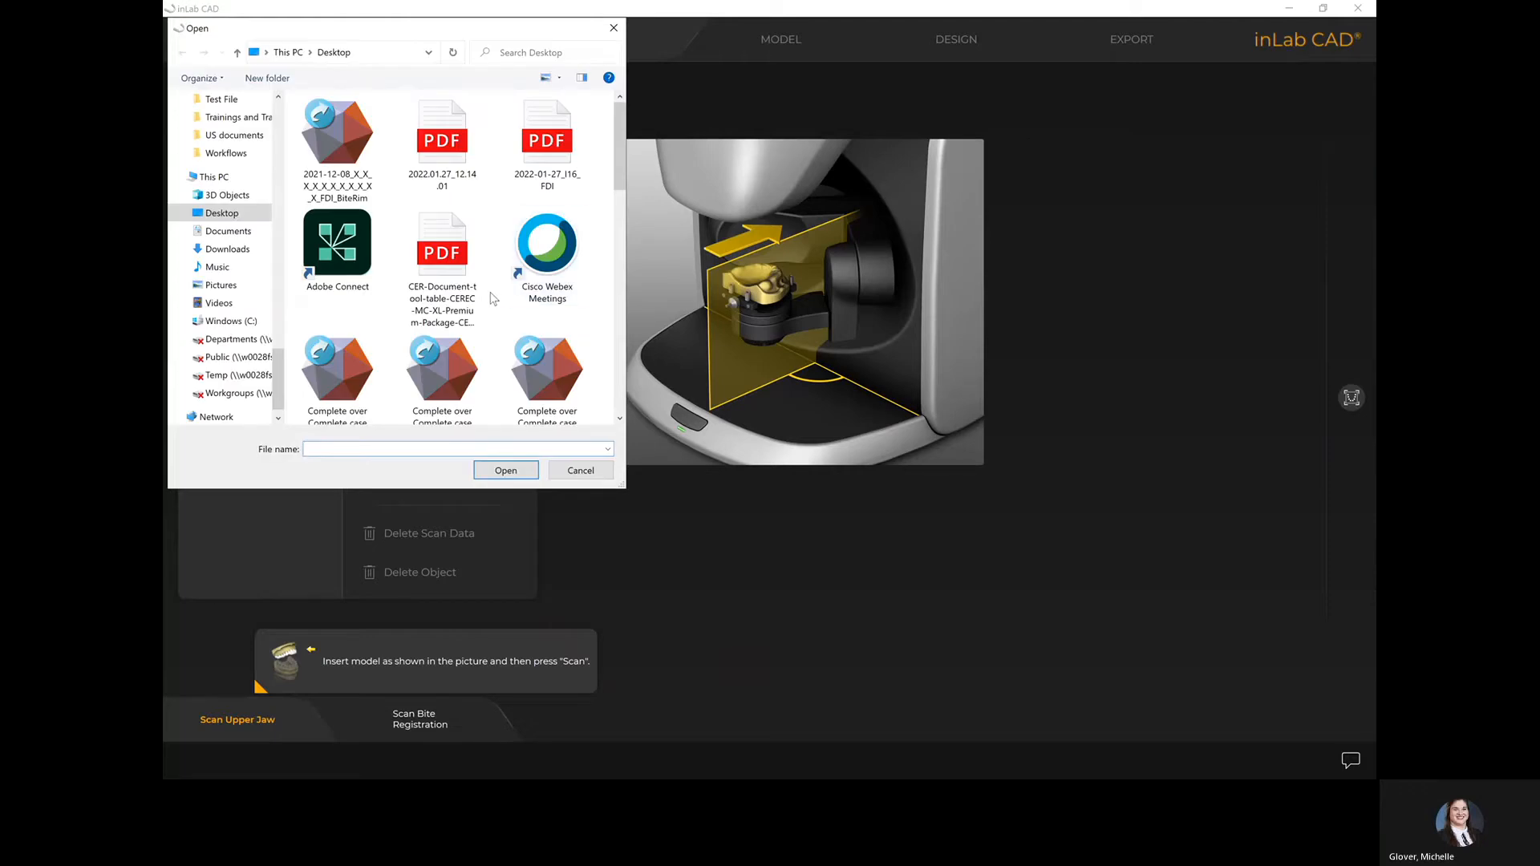
scroll(503, 270, "down", 2)
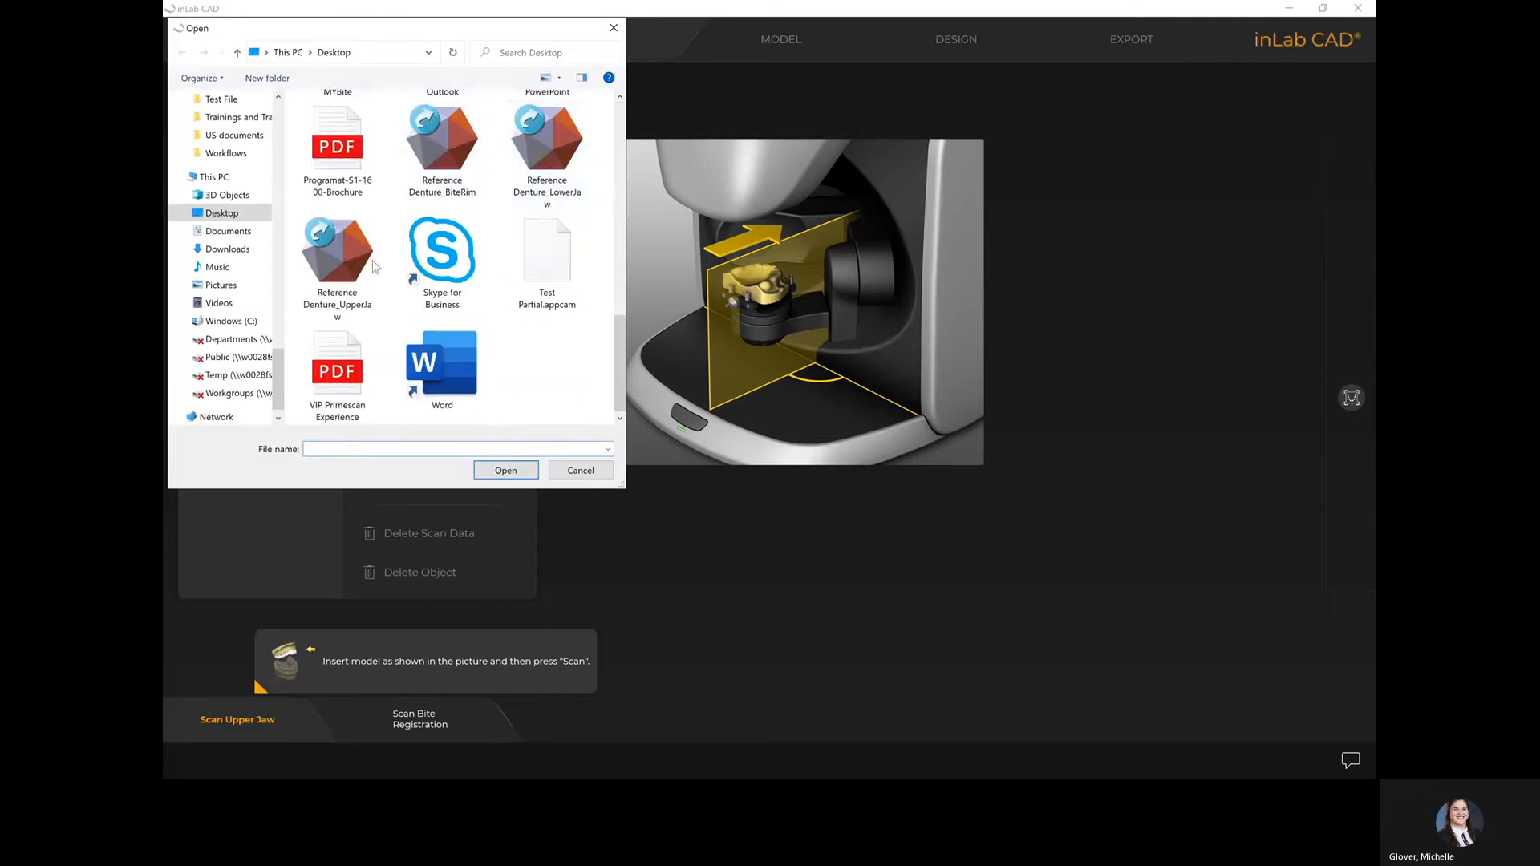
left_click(337, 265)
left_click(502, 471)
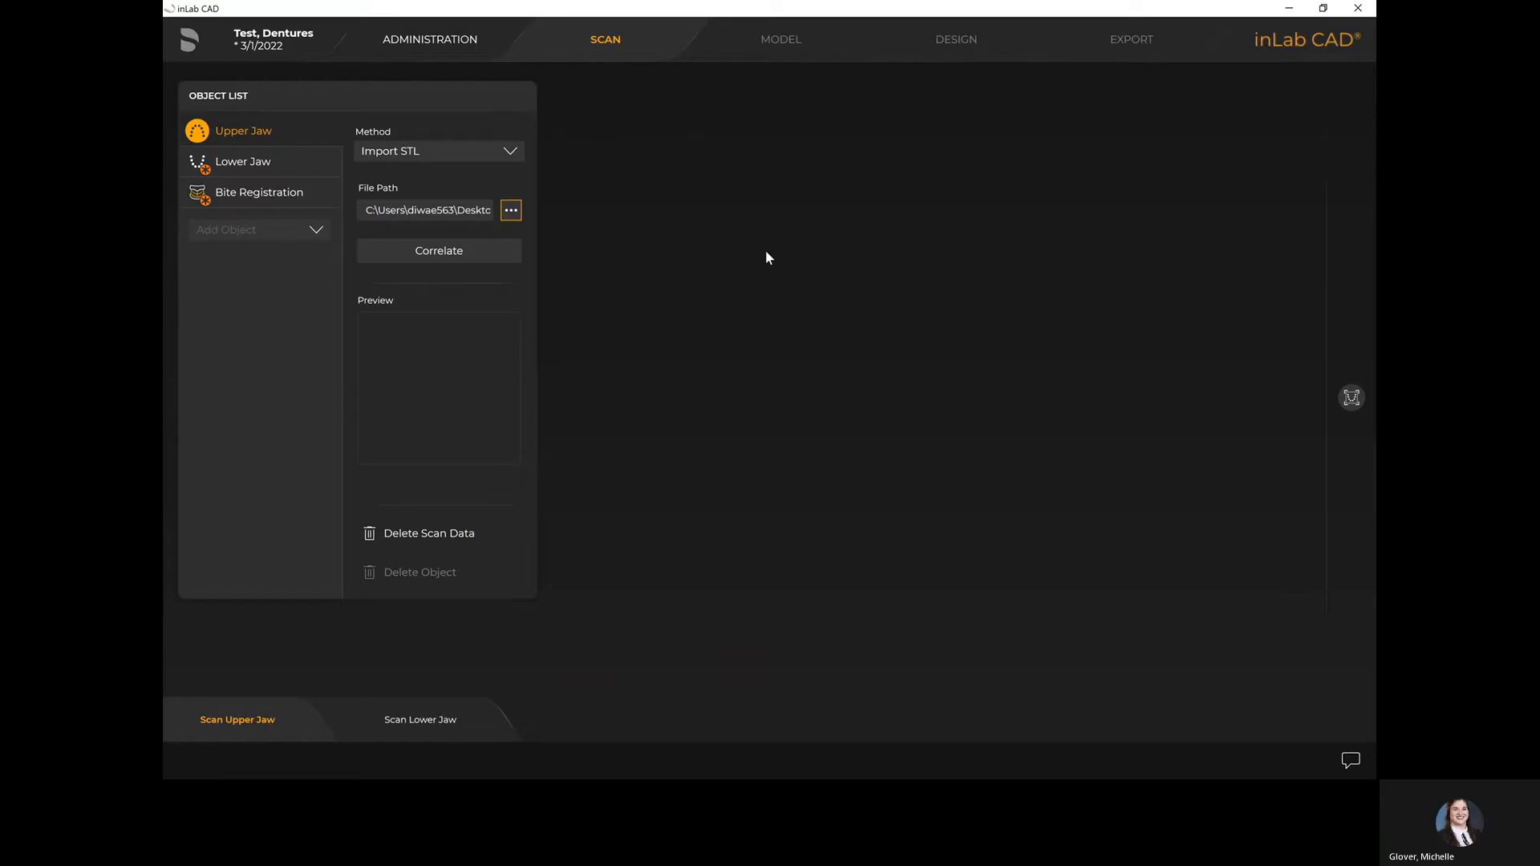
mouse_move(876, 214)
left_mouse_down()
mouse_move(900, 278)
mouse_move(866, 189)
left_mouse_up()
Import the STL file Reference Denture_LowerJaw from the Desktop as the lower jaw
left_click(285, 163)
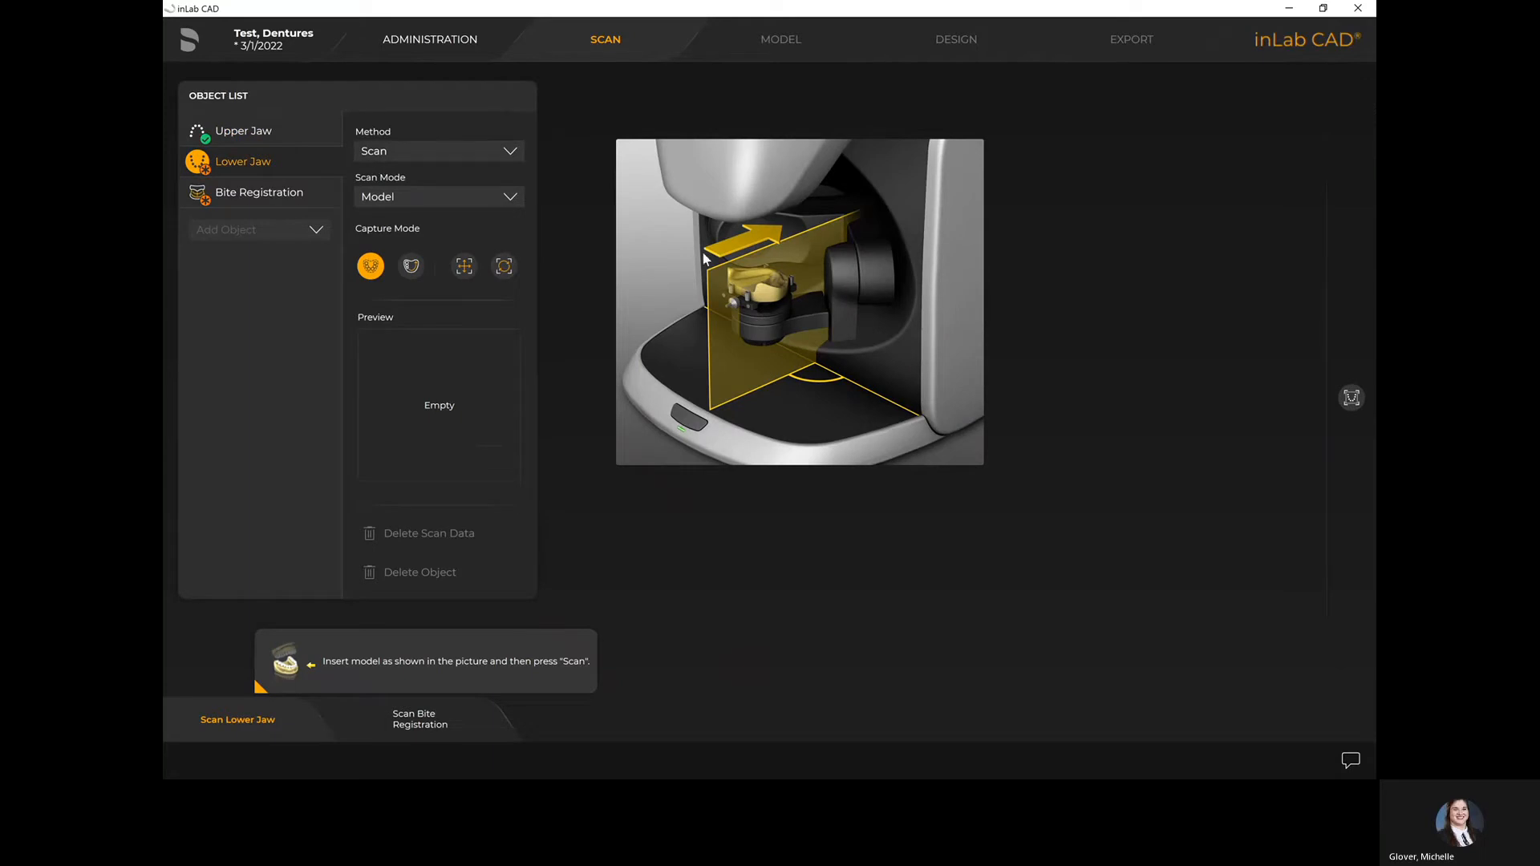
left_click(433, 153)
left_click(403, 211)
left_click(511, 212)
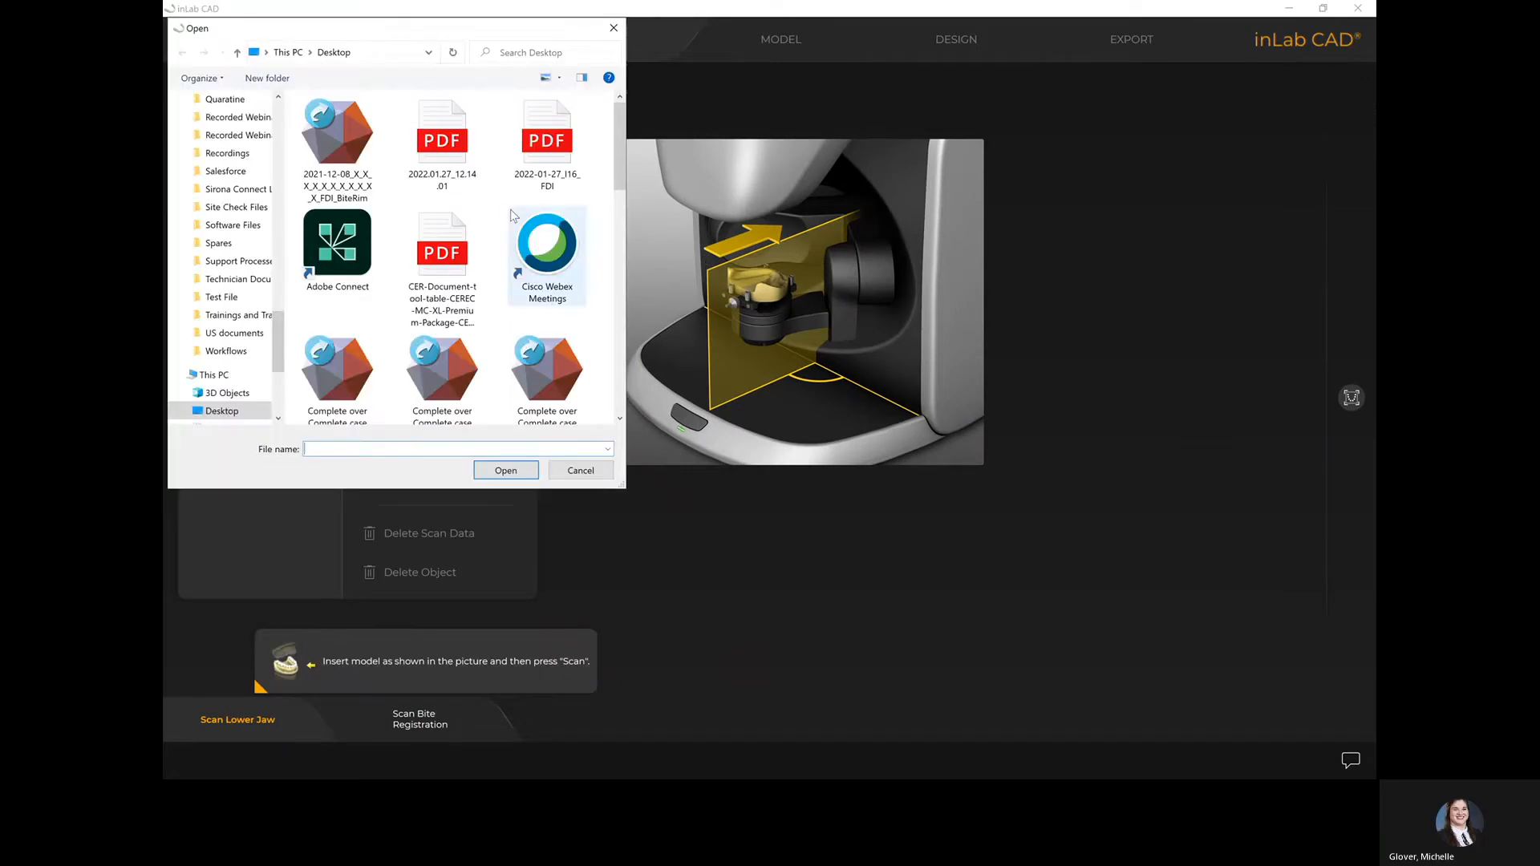
scroll(504, 345, "down", 5)
left_click(547, 153)
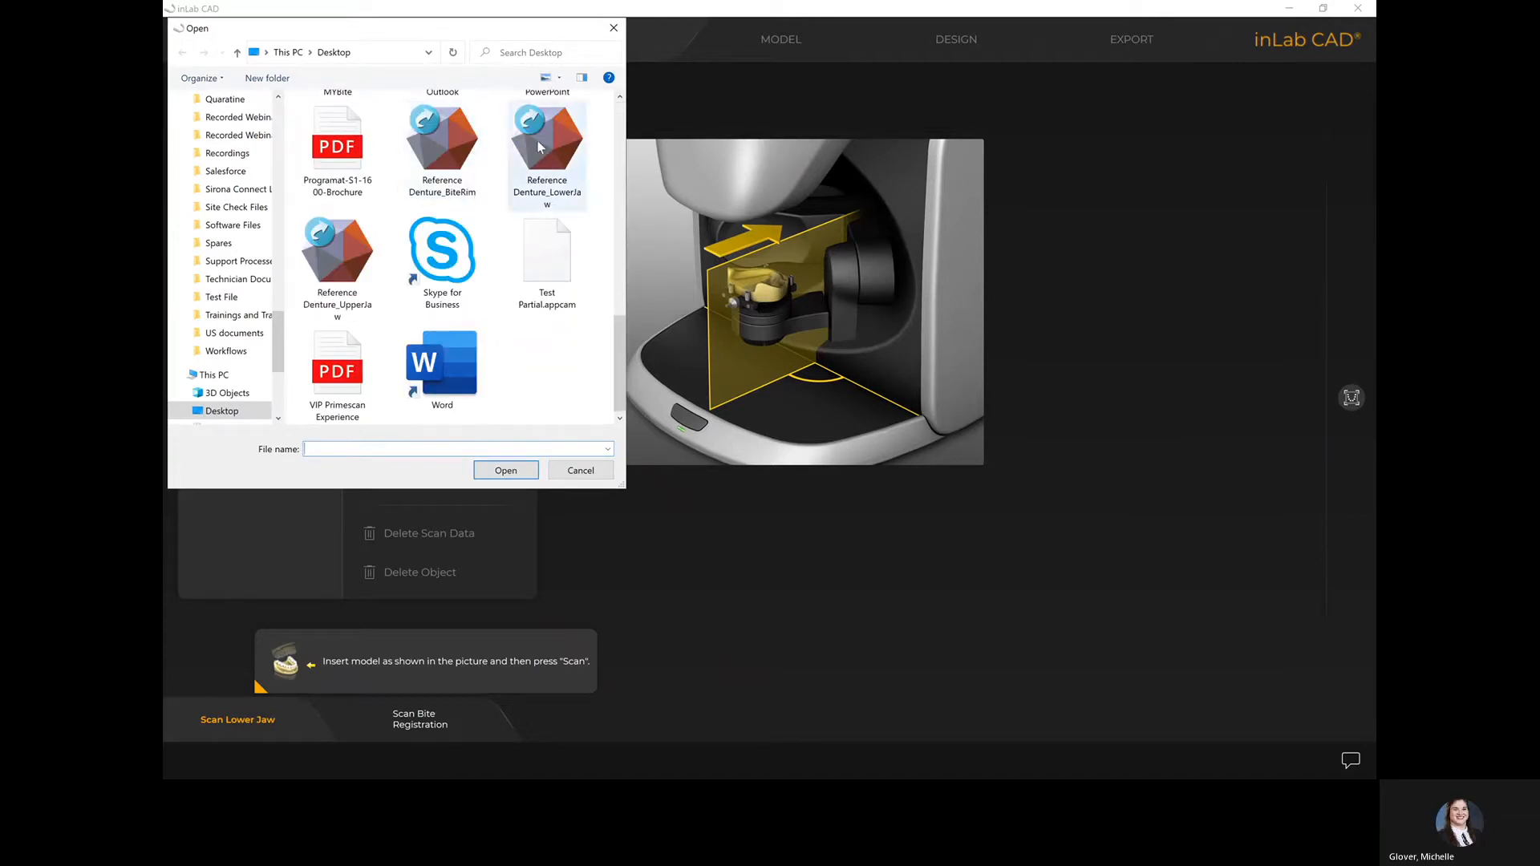
left_click(520, 472)
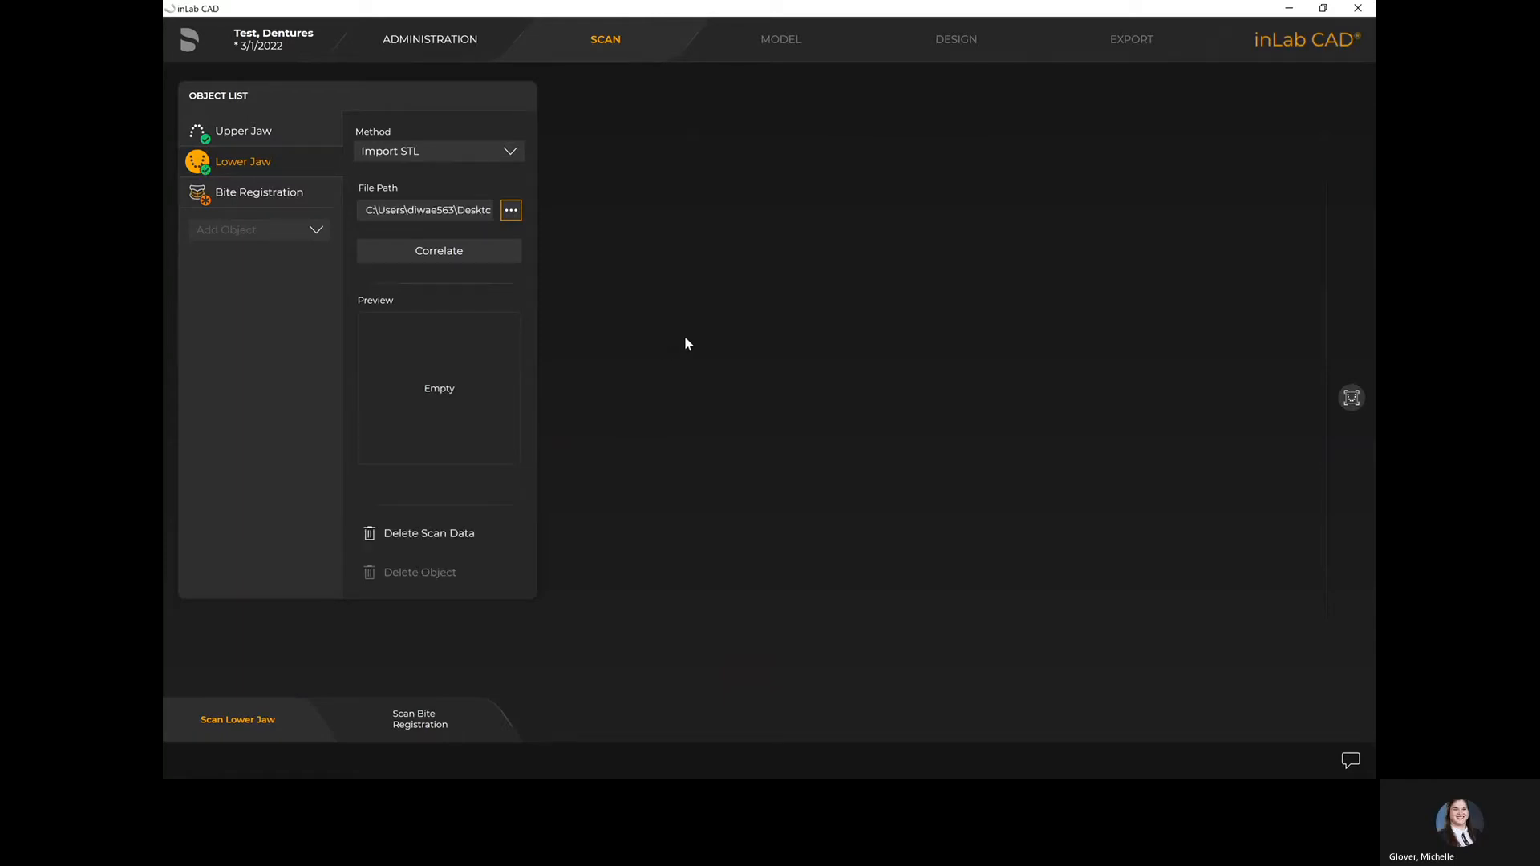
left_click_drag(859, 456, 874, 408)
Import the STL file Reference Denture_BiteRim from the Desktop as the bite registration
left_click(307, 192)
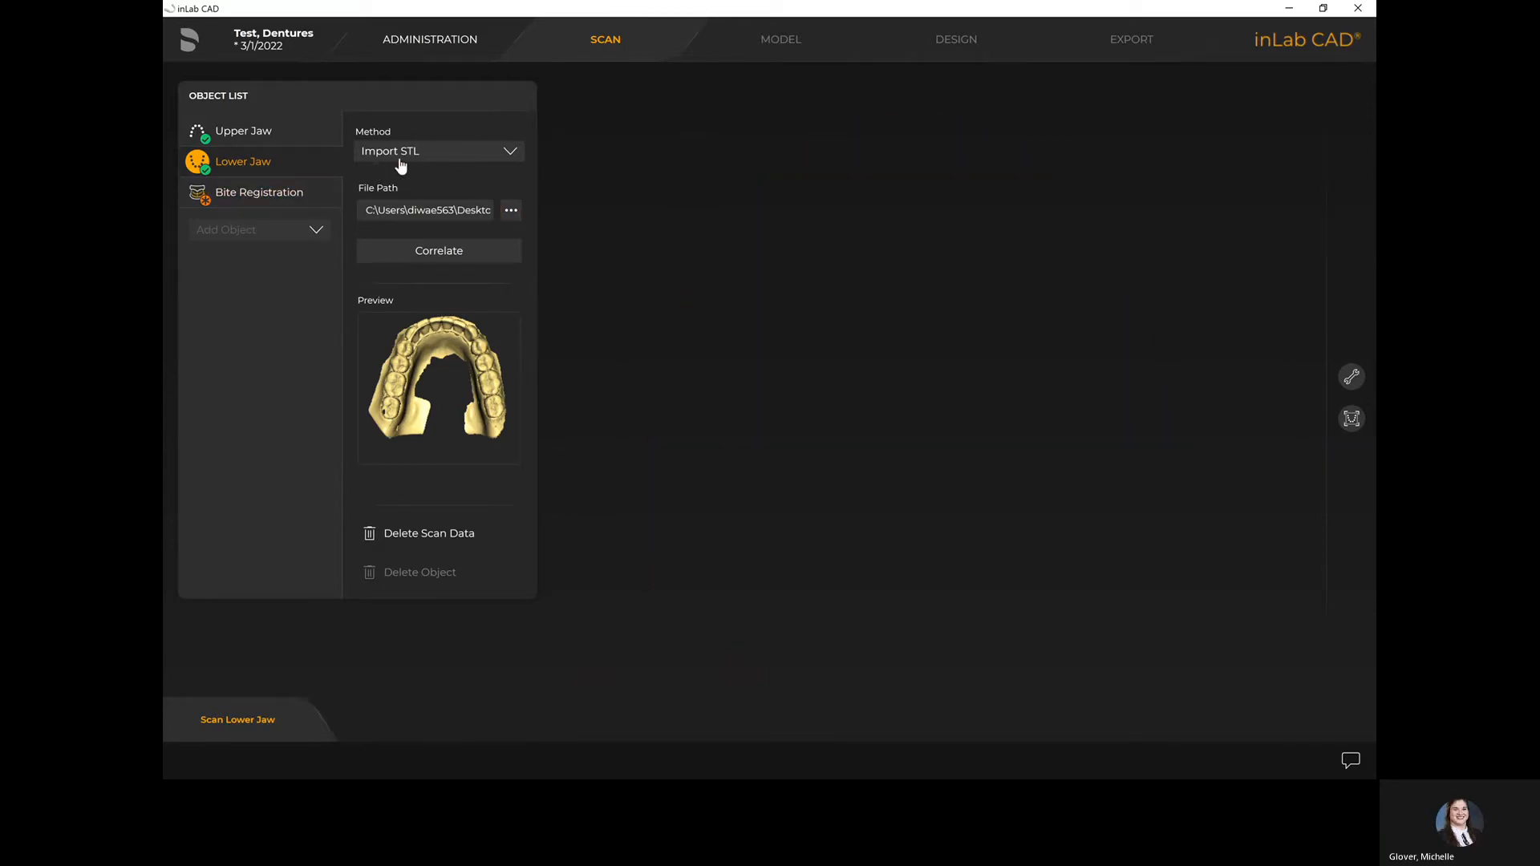
left_click(425, 159)
left_click(417, 211)
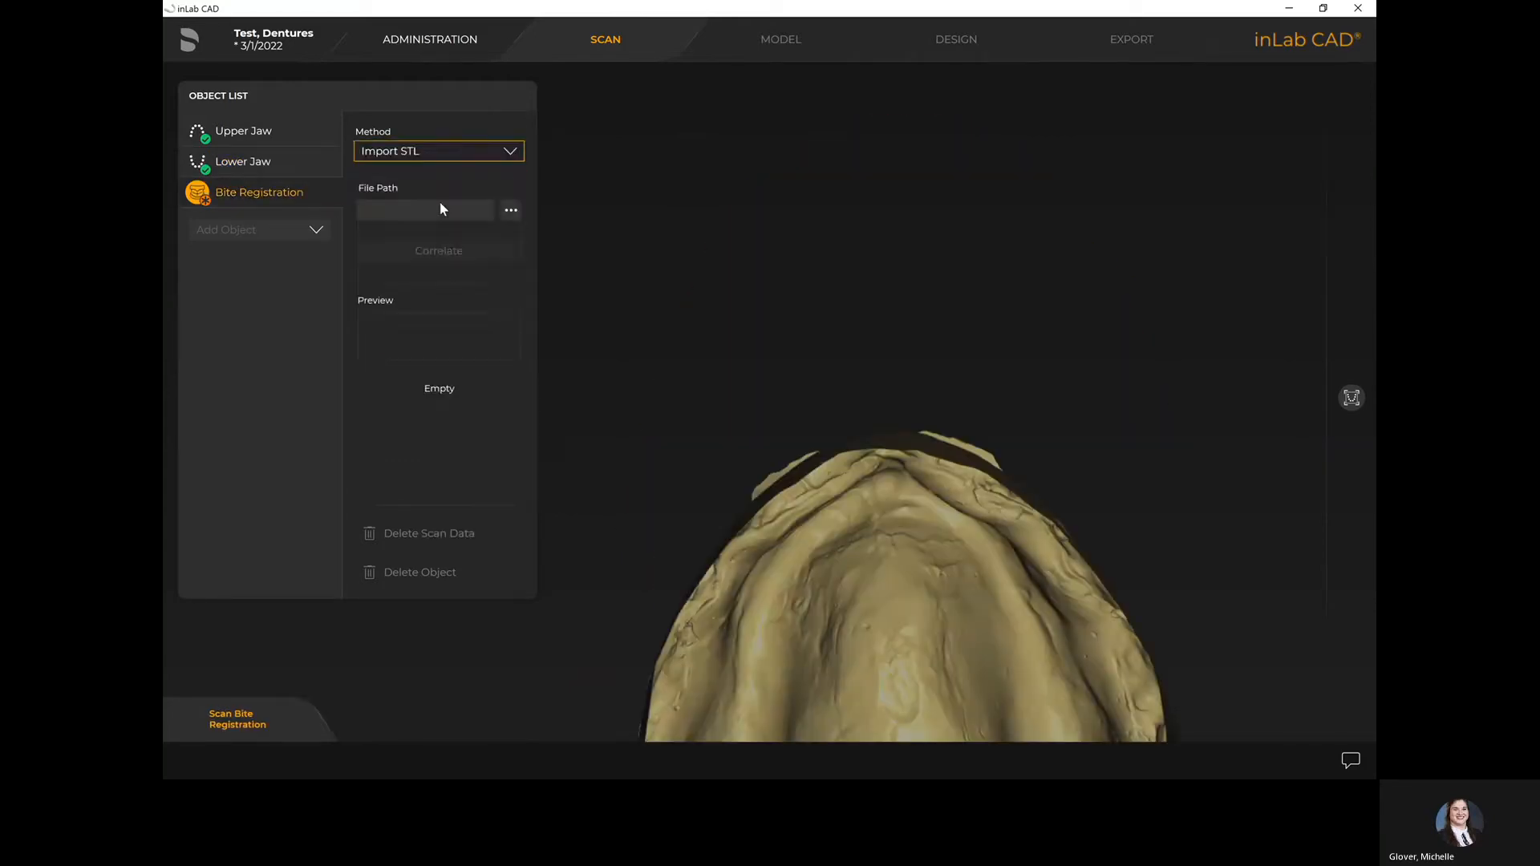
left_click(505, 211)
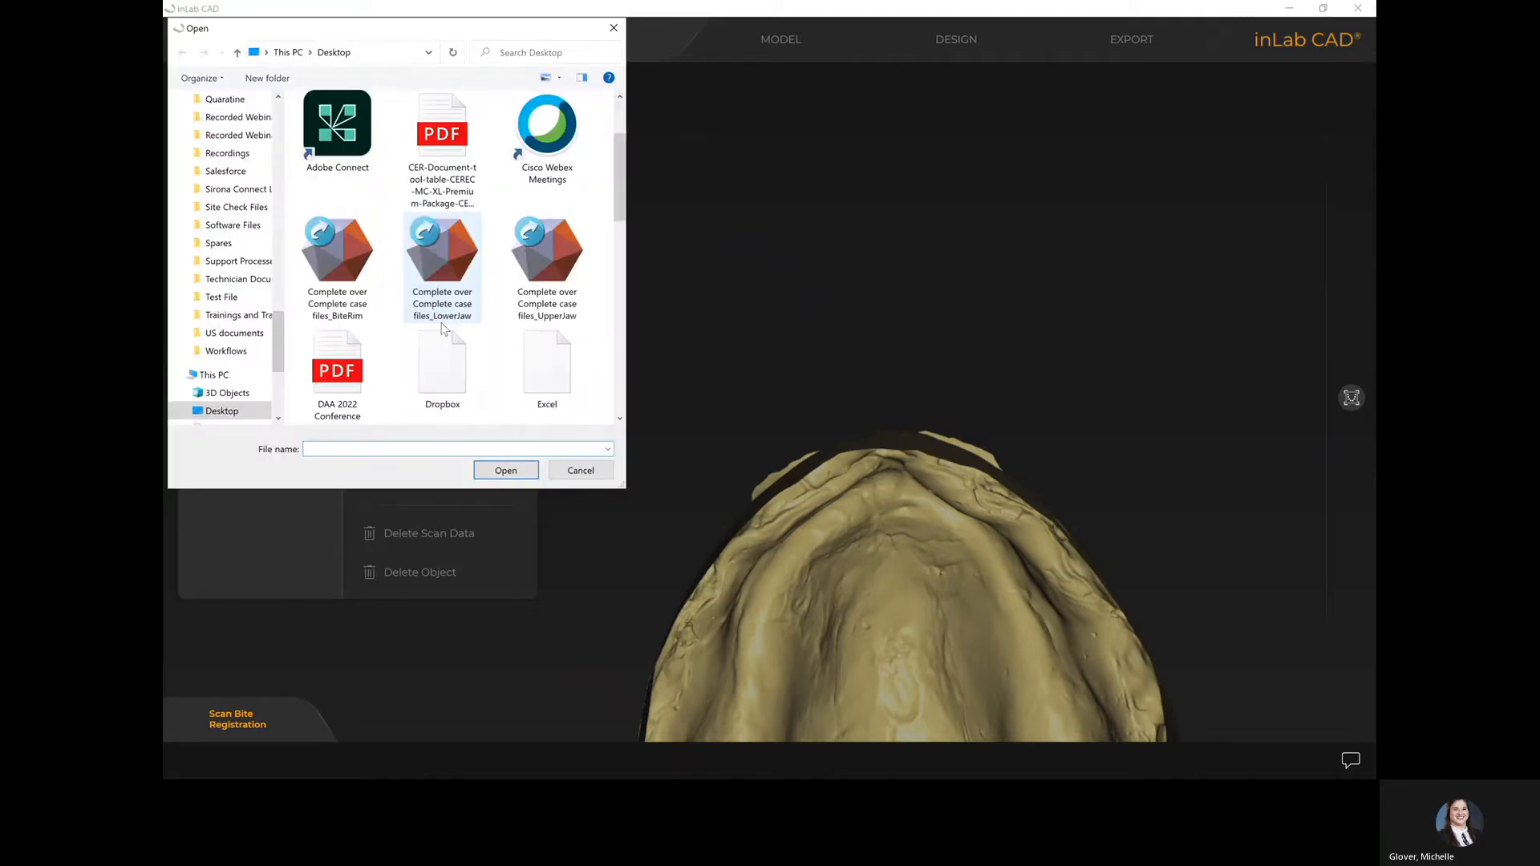
scroll(442, 327, "down", 2)
left_click(438, 164)
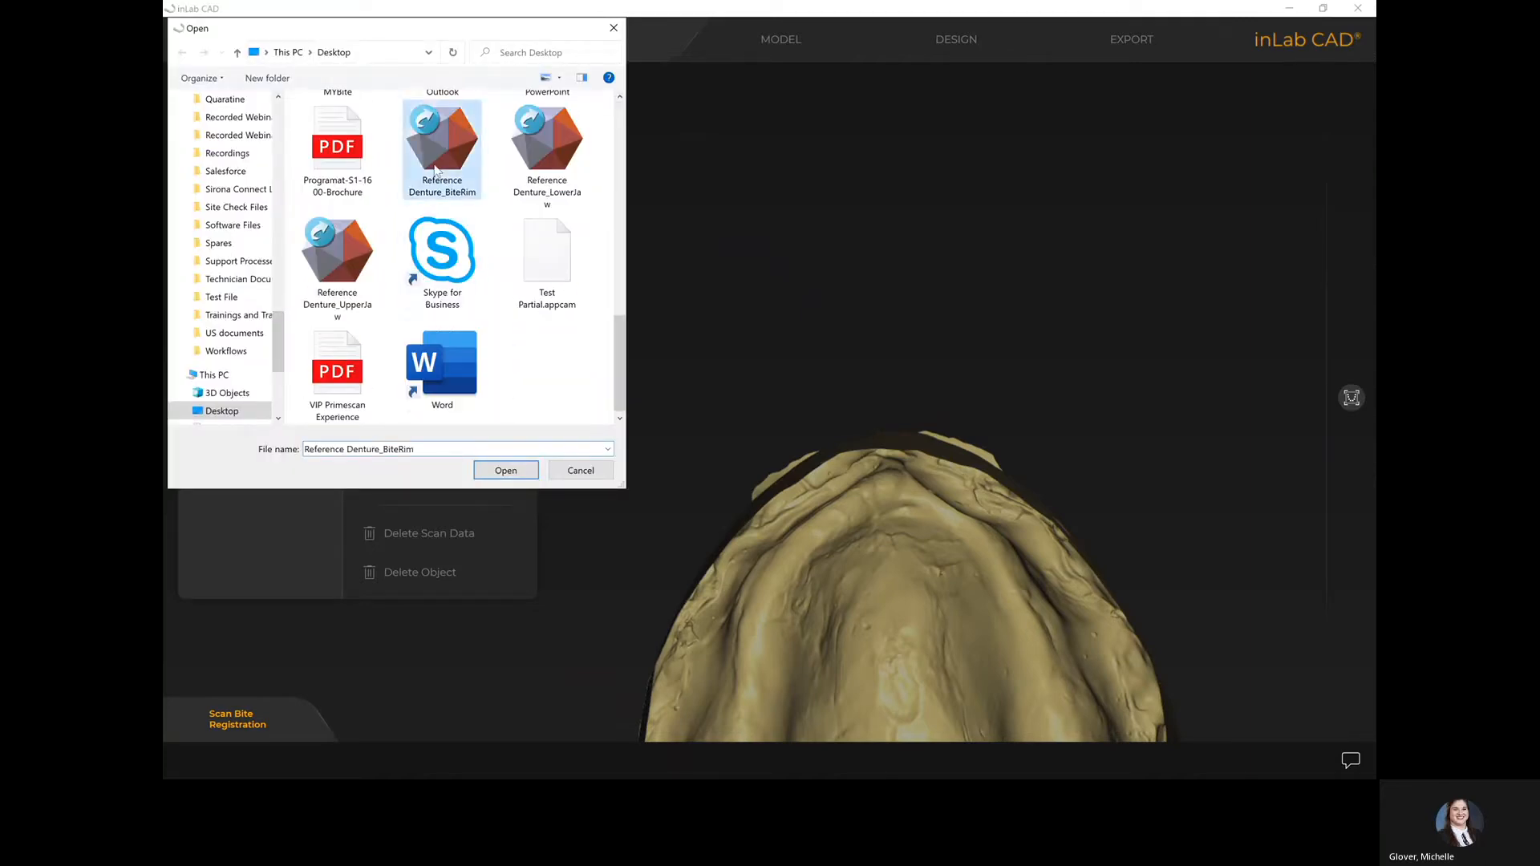
left_click(508, 472)
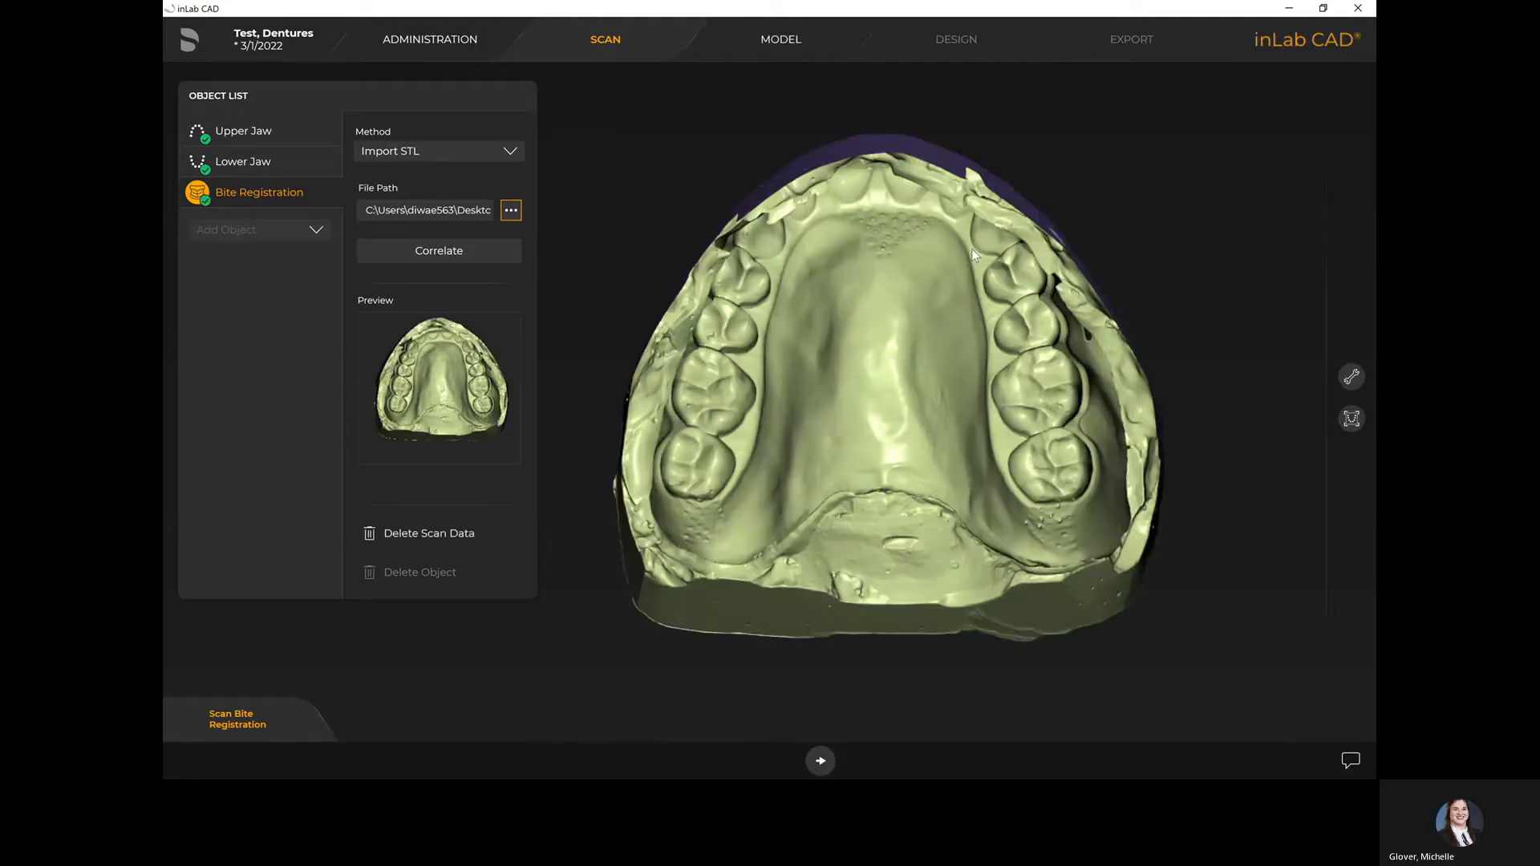
Look over the imported bite registration and proceed to the model phase
left_click_drag(950, 406, 742, 429)
left_click_drag(1003, 211, 978, 376)
left_click(778, 53)
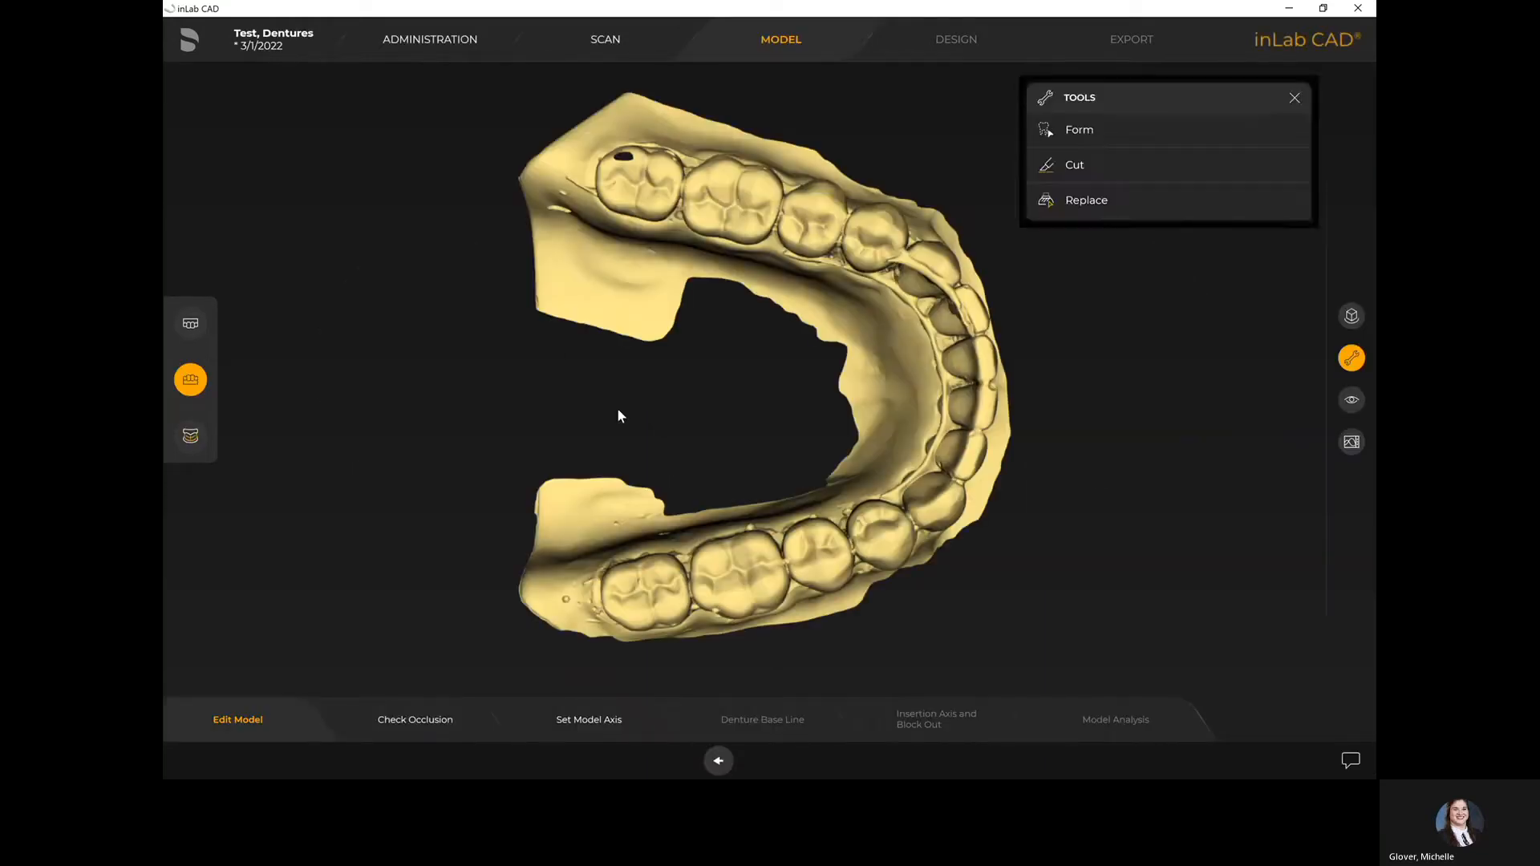
Fill the hole in the lower jaw's rearmost molar by outlining it with the Replace tool and applying
left_click_drag(756, 632, 866, 641)
scroll(867, 642, "up", 5)
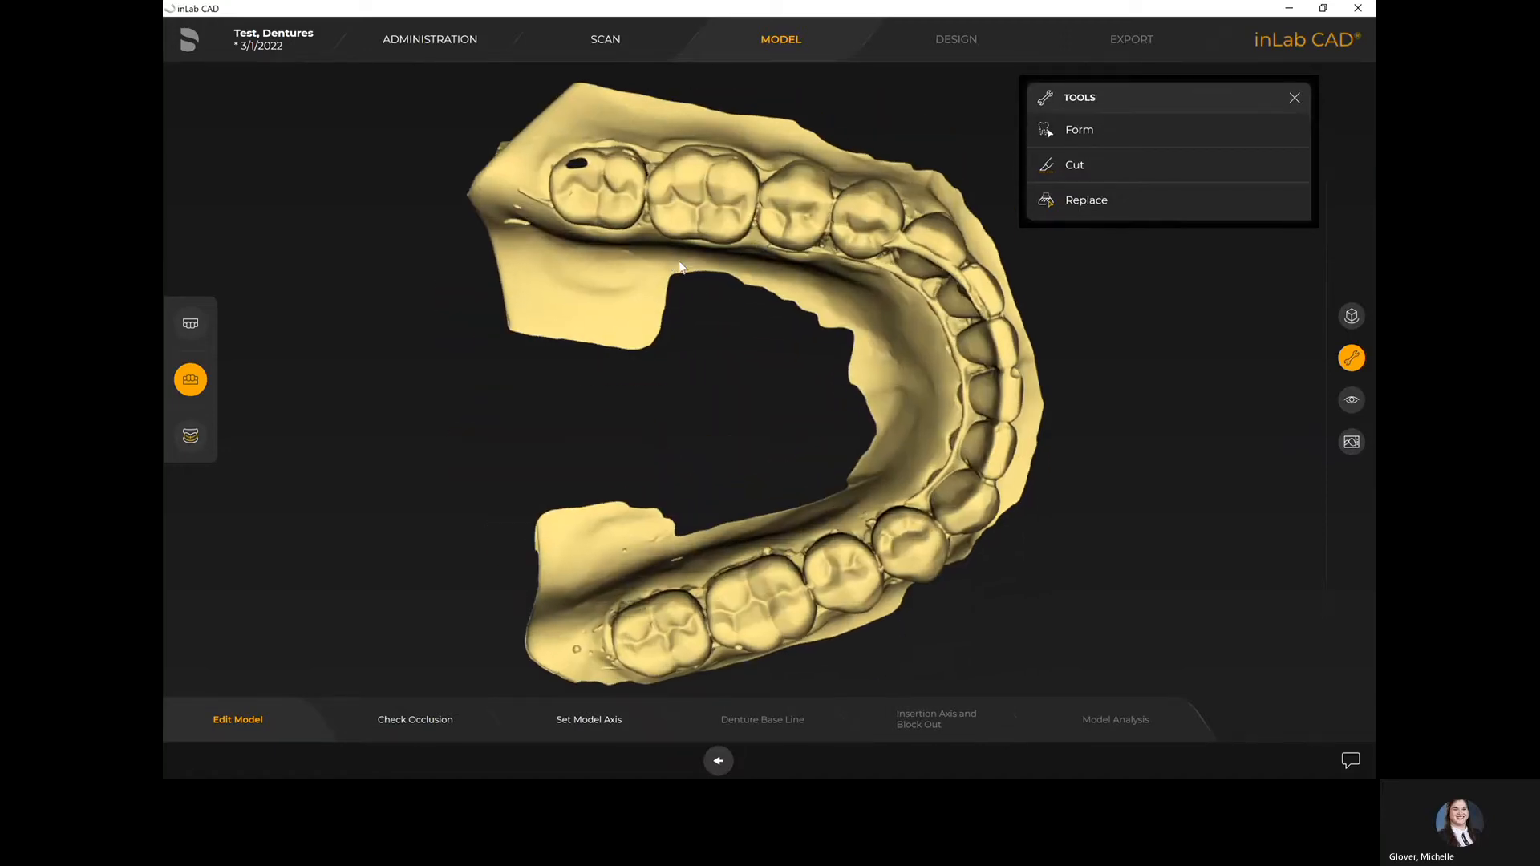
right_click_drag(629, 205, 754, 363)
scroll(748, 396, "up", 3)
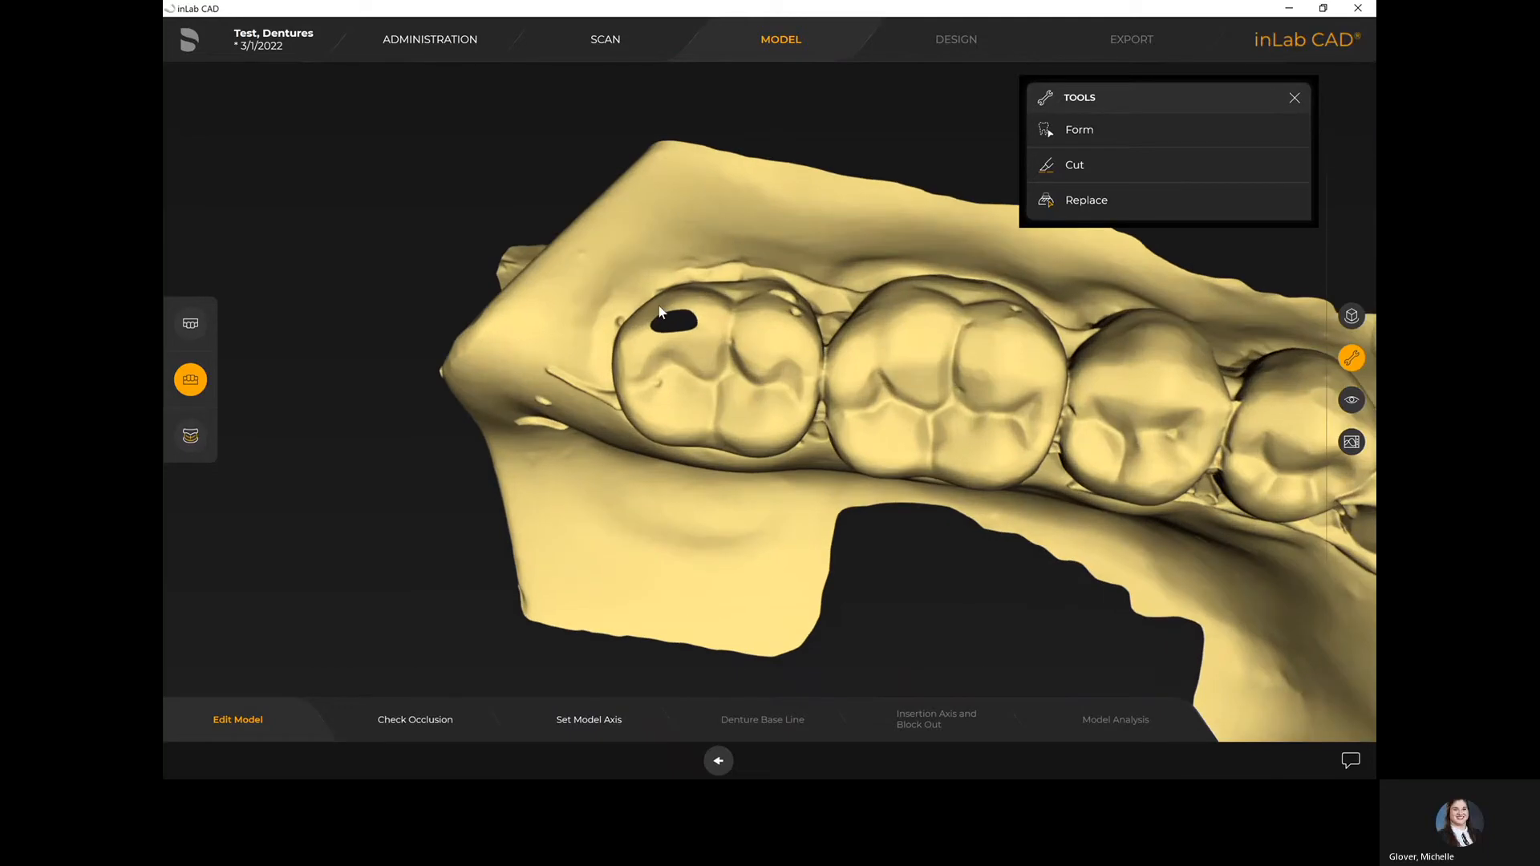
left_click(1092, 202)
scroll(665, 243, "up", 5)
right_click_drag(644, 195, 756, 481)
scroll(628, 313, "up", 3)
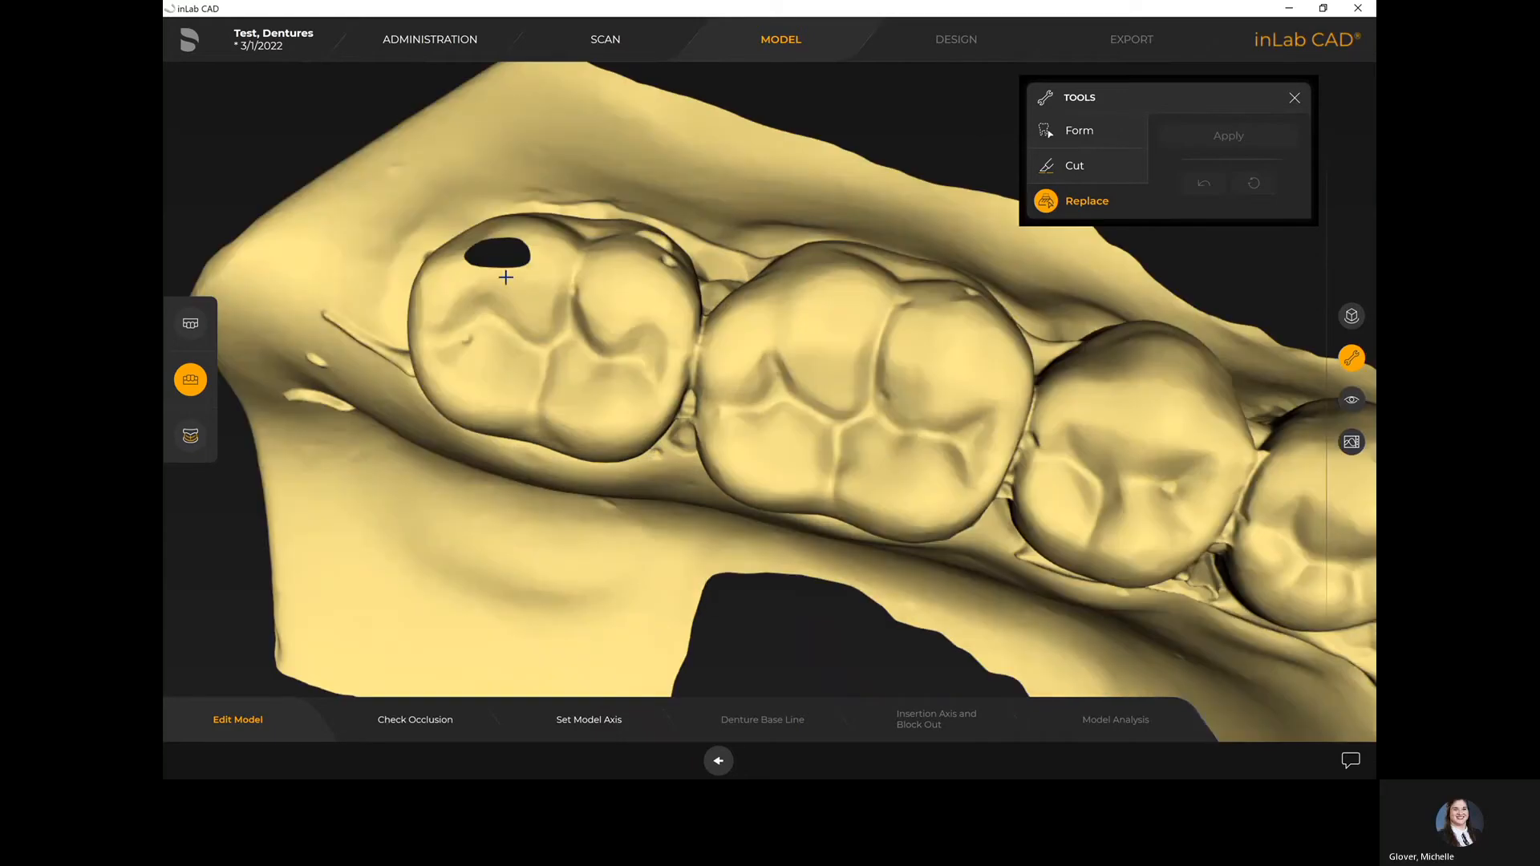
double_click(506, 276)
left_click(534, 273)
left_click(529, 232)
left_click(469, 234)
left_click(456, 261)
left_click(504, 275)
left_click(1220, 136)
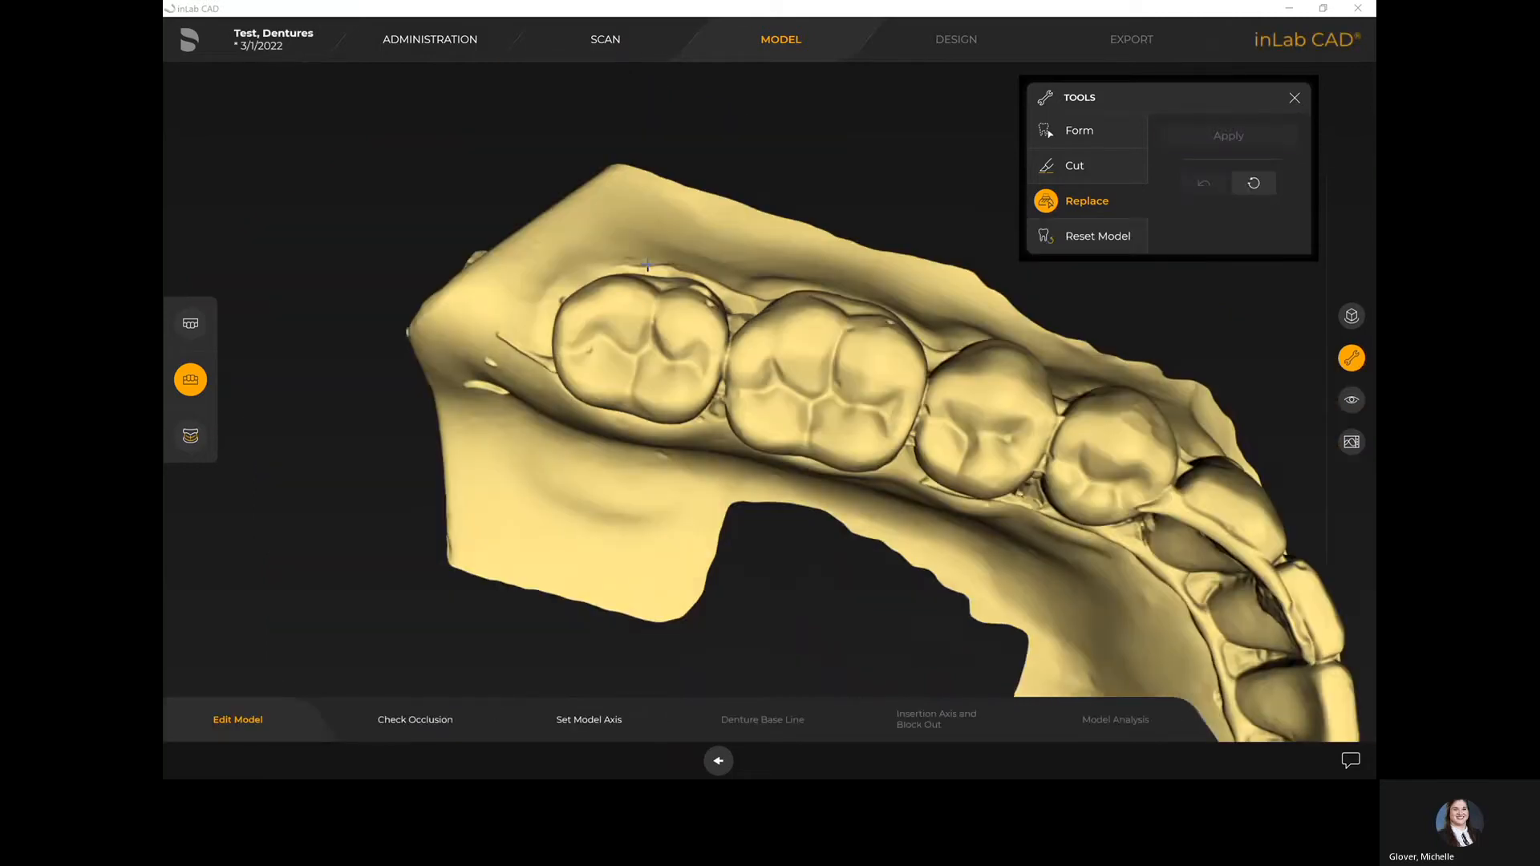
Show the upper jaw and smooth out the small round flaw on its ridge by outlining it with the Replace tool and applying
left_click(190, 326)
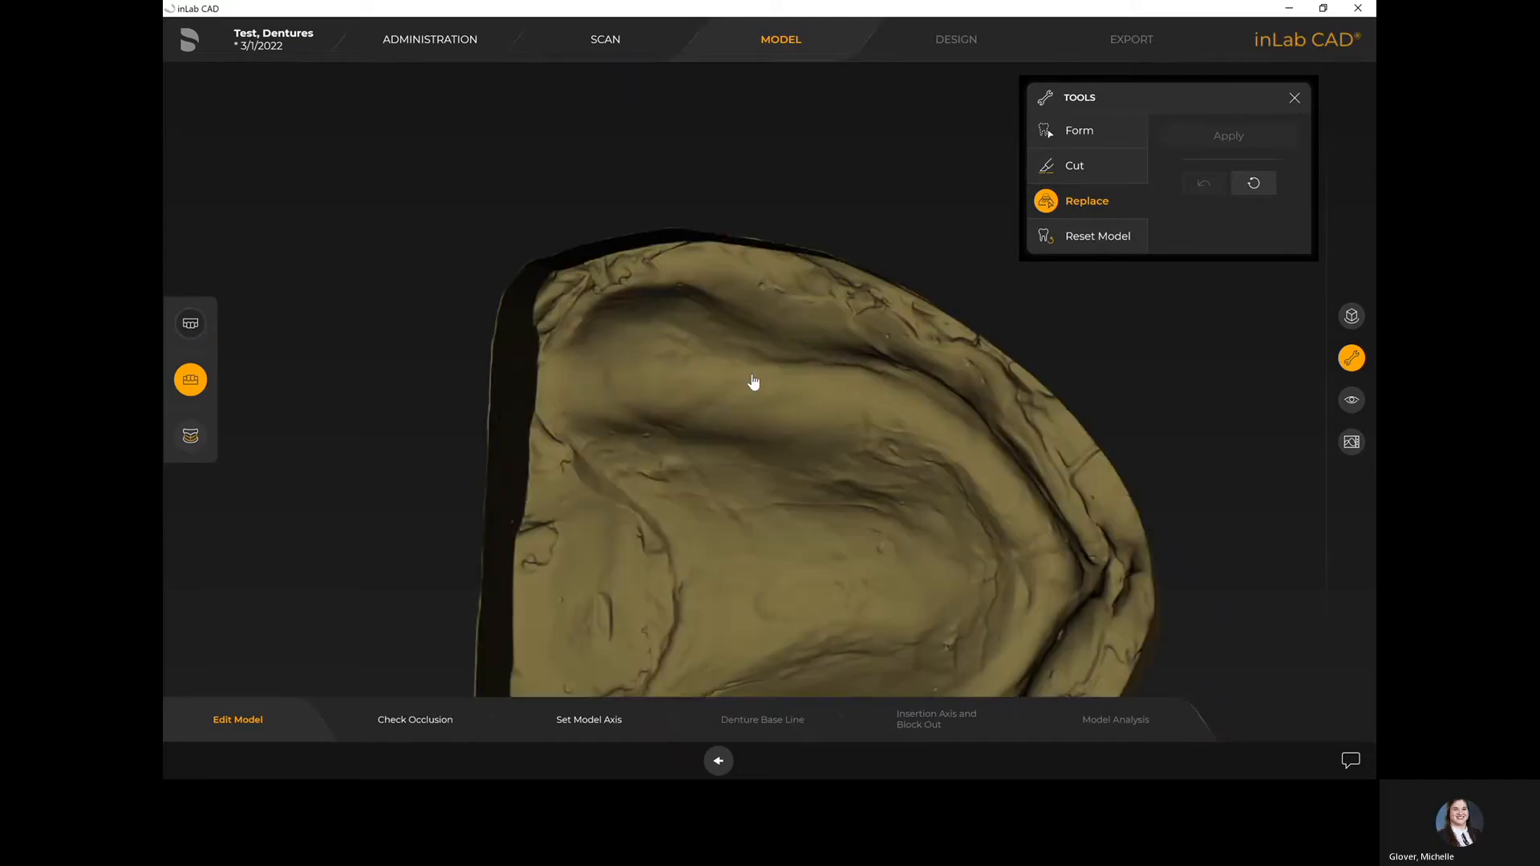
right_click_drag(776, 375, 711, 351)
left_click_drag(942, 374, 812, 430)
scroll(741, 429, "up", 4)
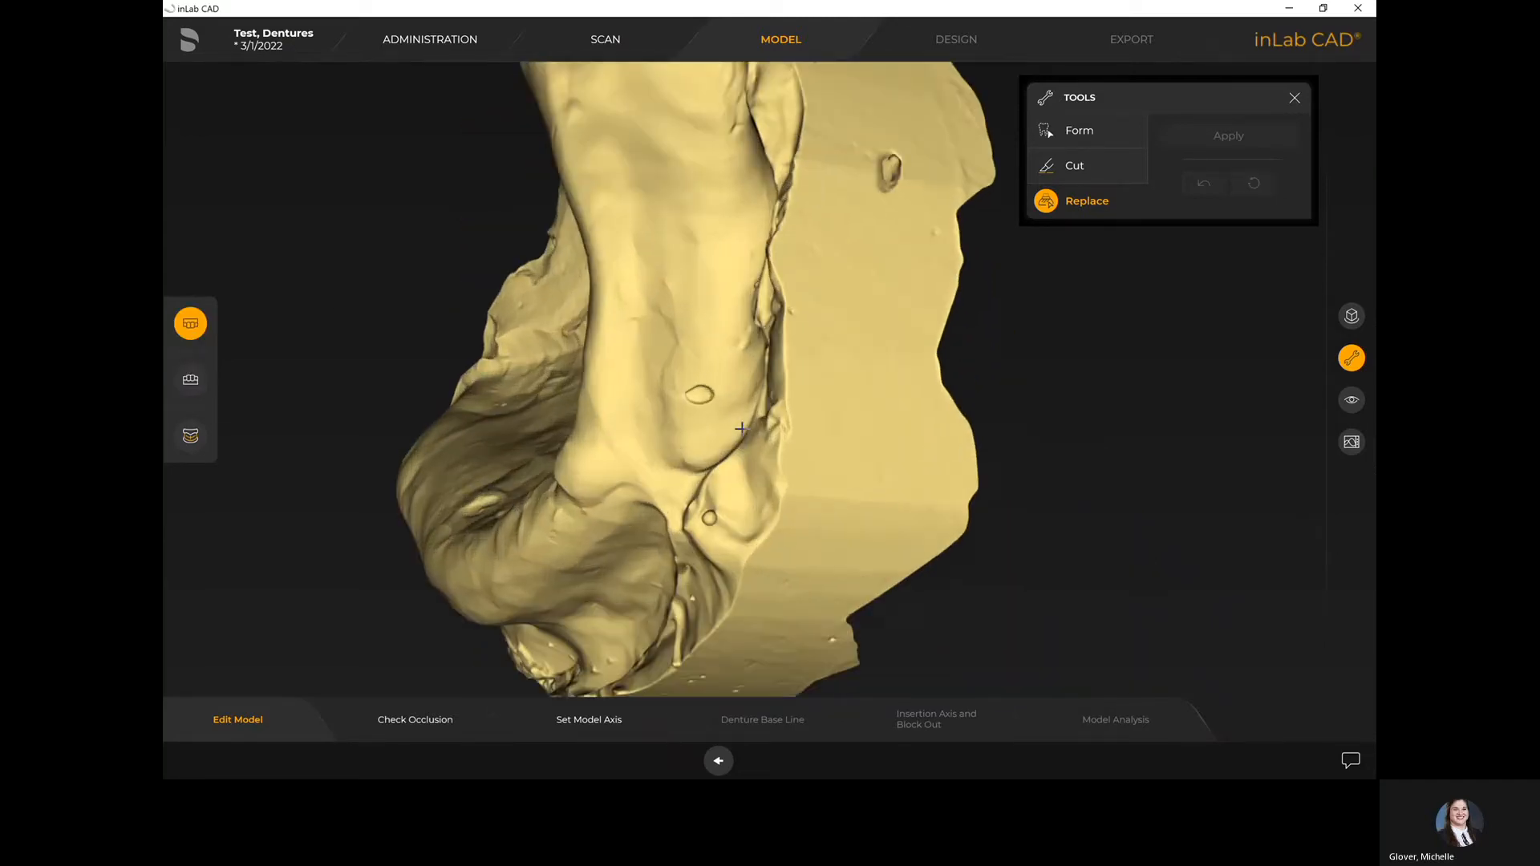
scroll(741, 429, "up", 1)
double_click(682, 377)
left_click(667, 391)
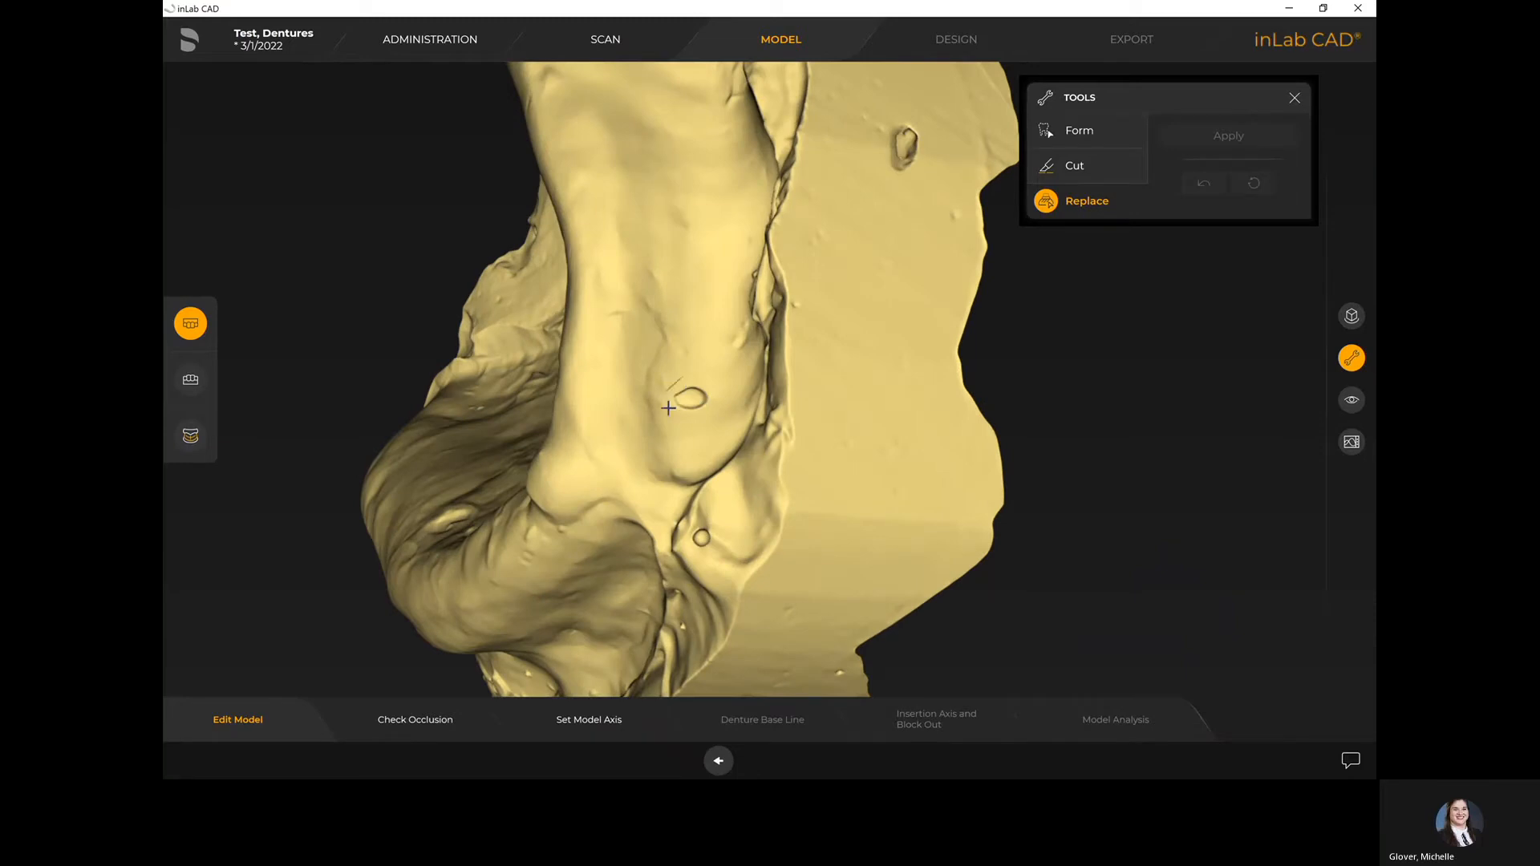
left_click(663, 394)
left_click(699, 414)
left_click(720, 405)
left_click(682, 378)
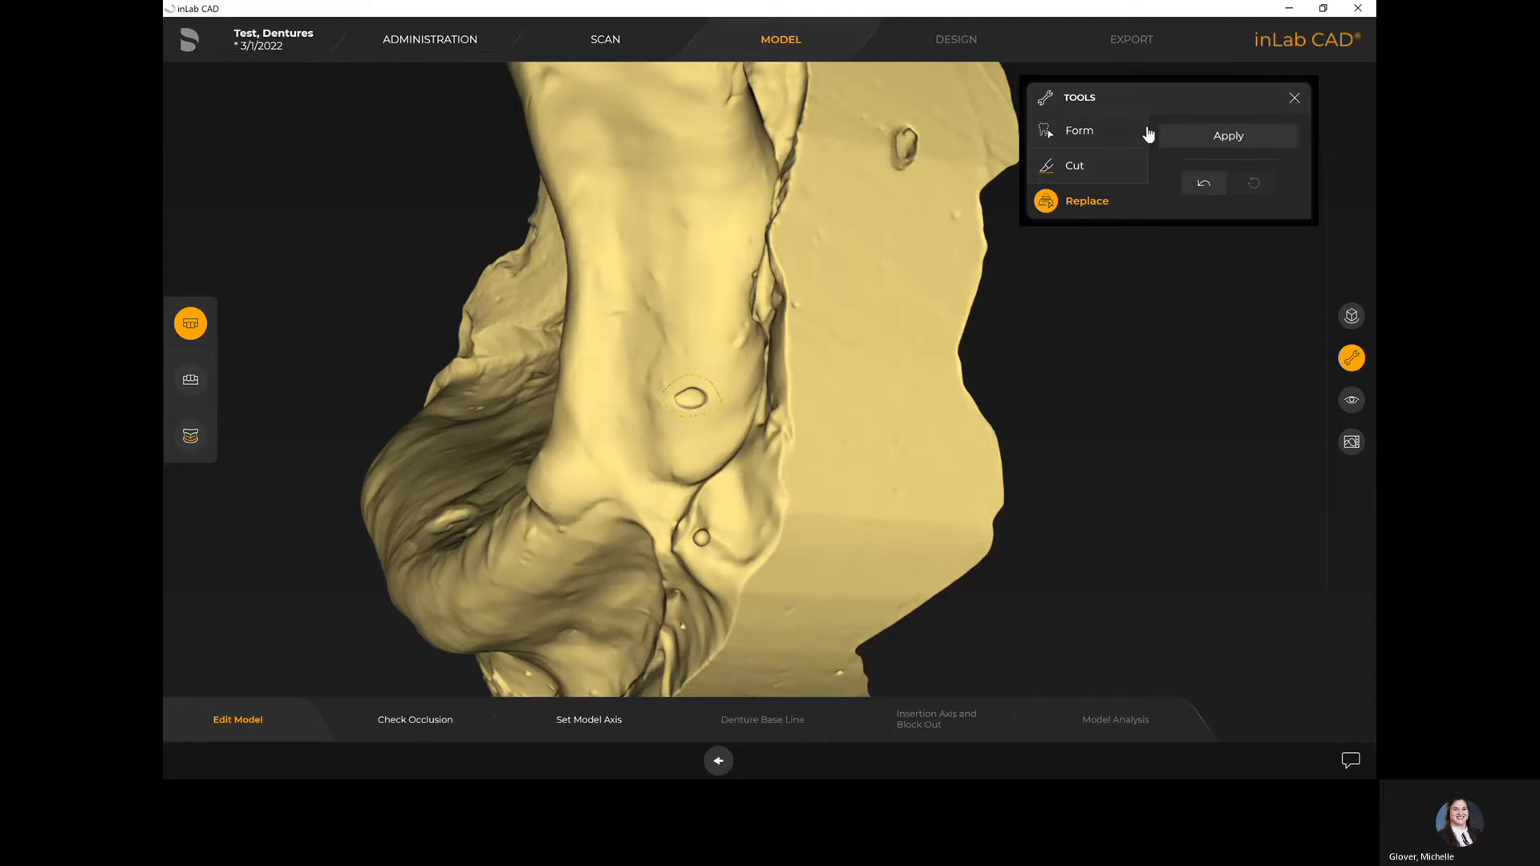
left_click(1199, 130)
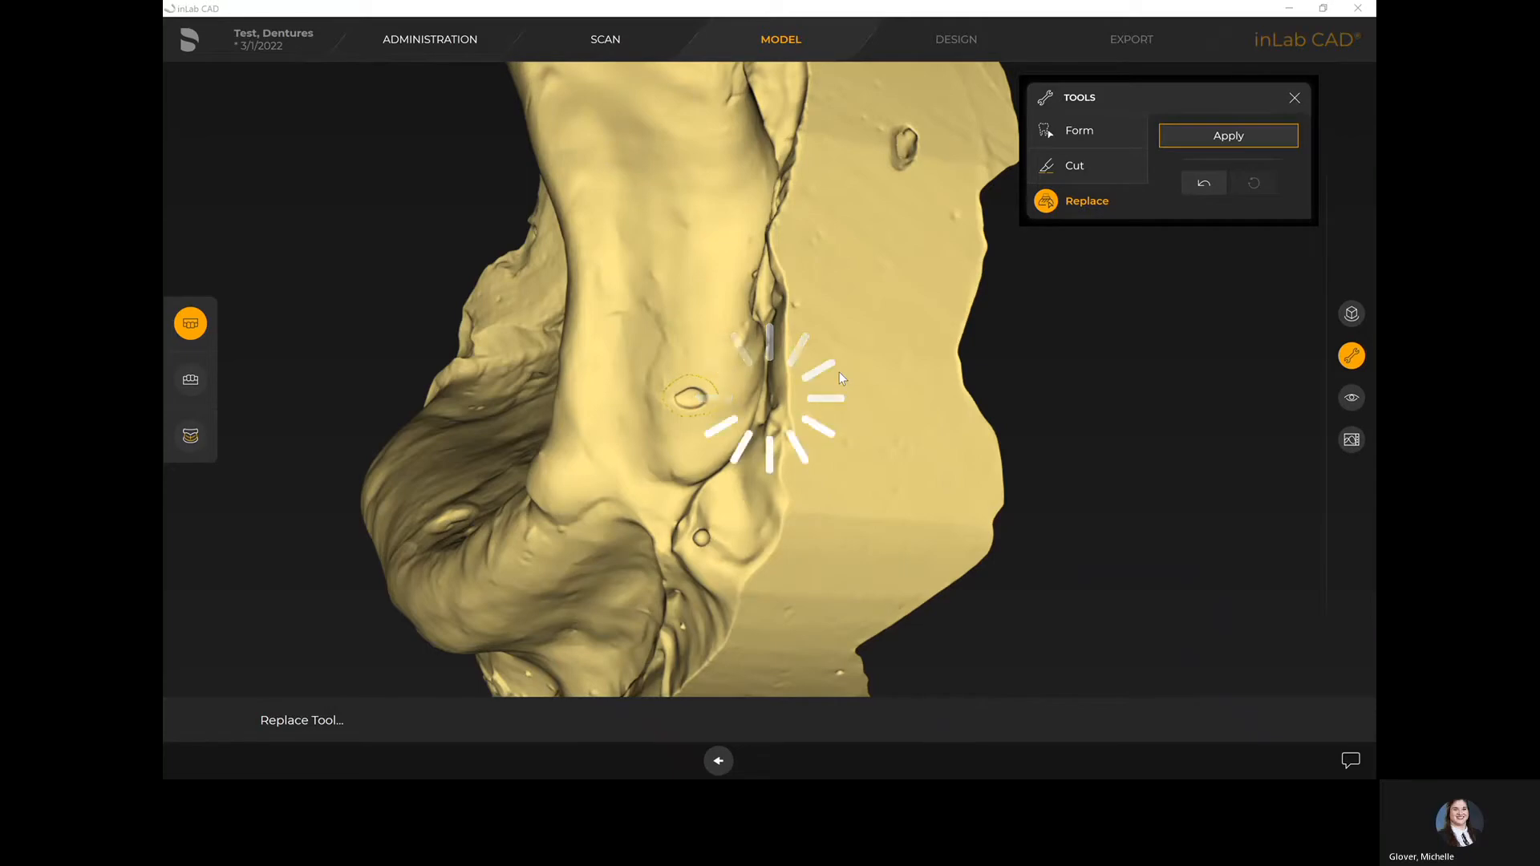
Inspect the upper jaw model and check the occlusion between the jaws
scroll(835, 367, "down", 3)
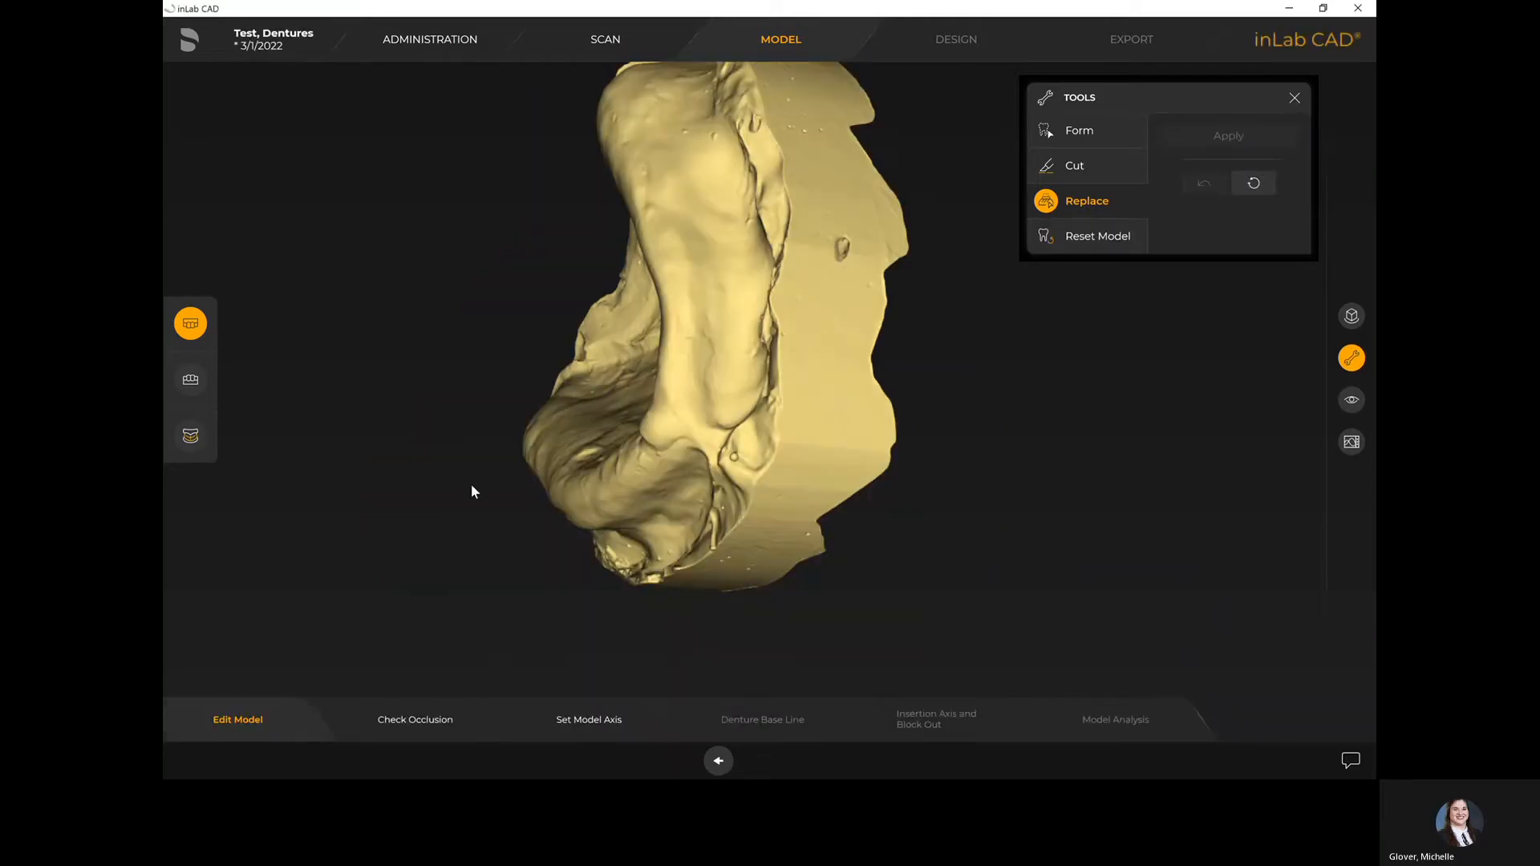
right_click_drag(532, 454, 779, 497)
right_click_drag(869, 305, 749, 278)
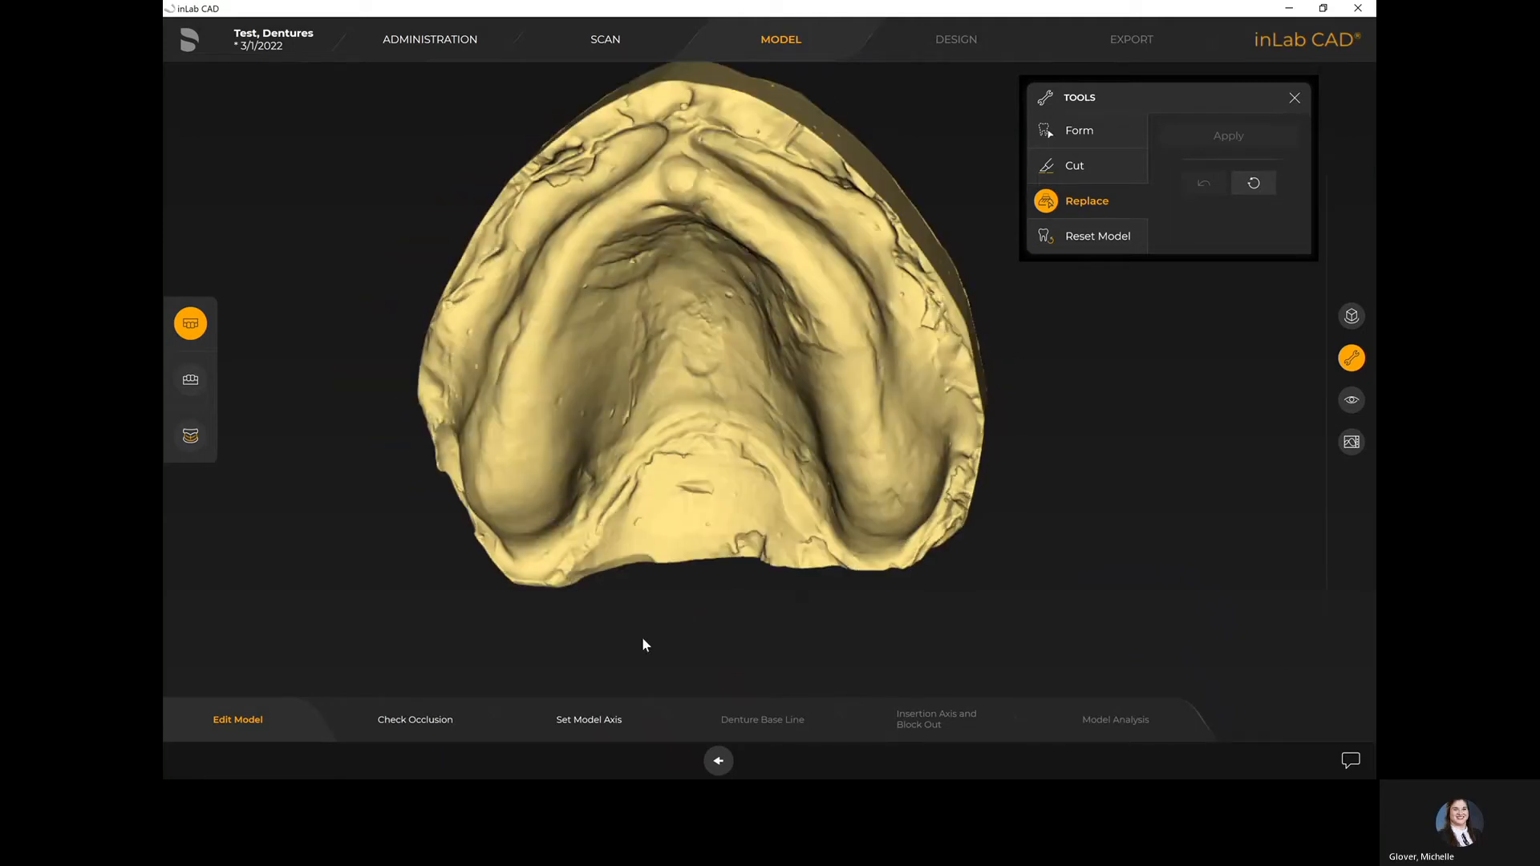
left_click(450, 726)
middle_click_drag(1061, 333, 815, 399)
Start setting the model axis, moving and rotating the upper model so its front midline meets the arch template's centre line
left_click(591, 726)
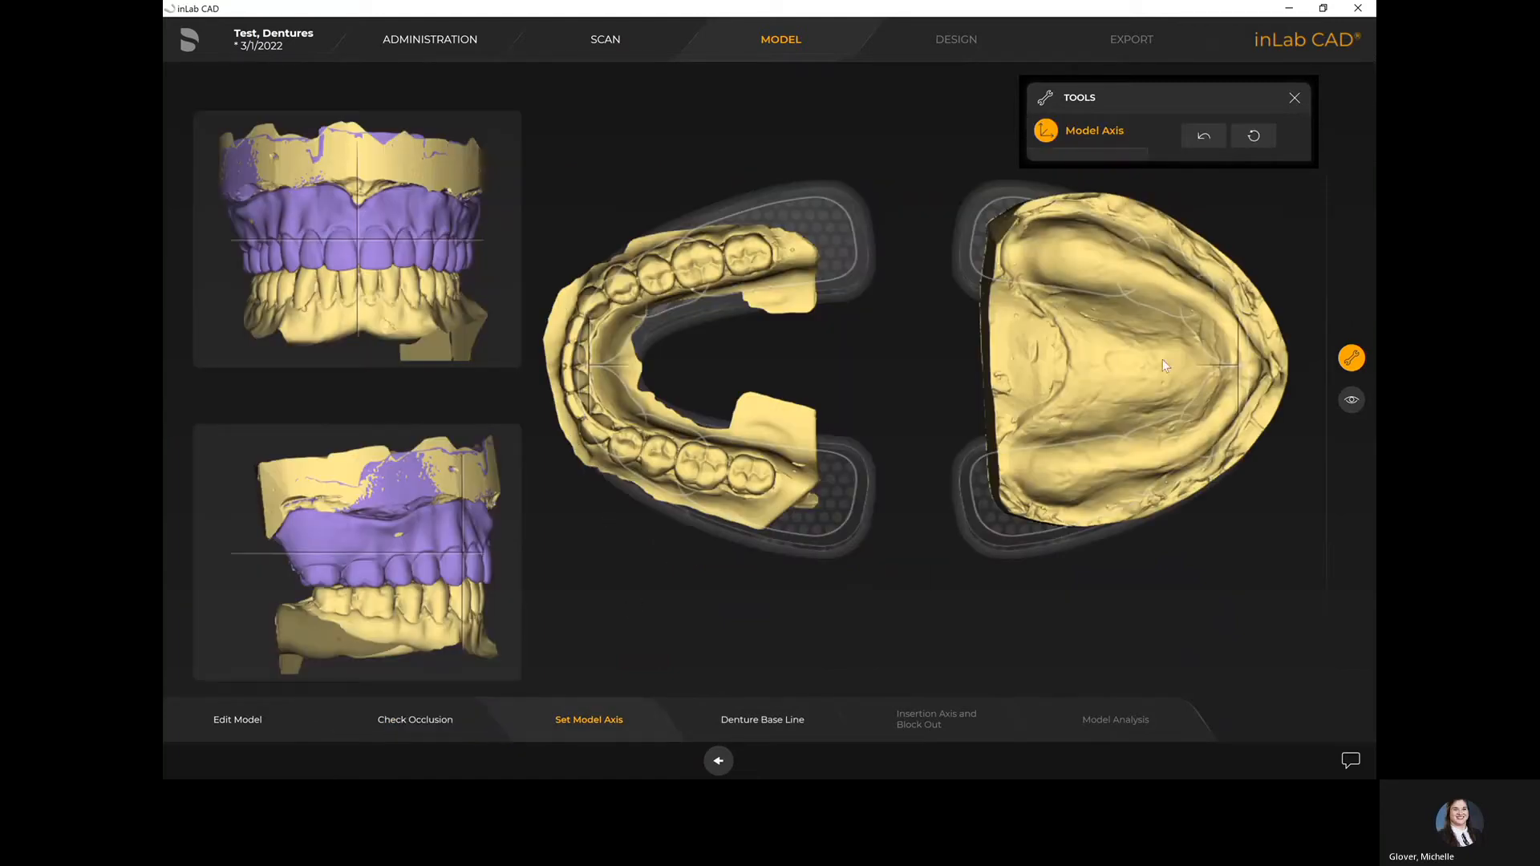
left_click_drag(1195, 364, 1161, 353)
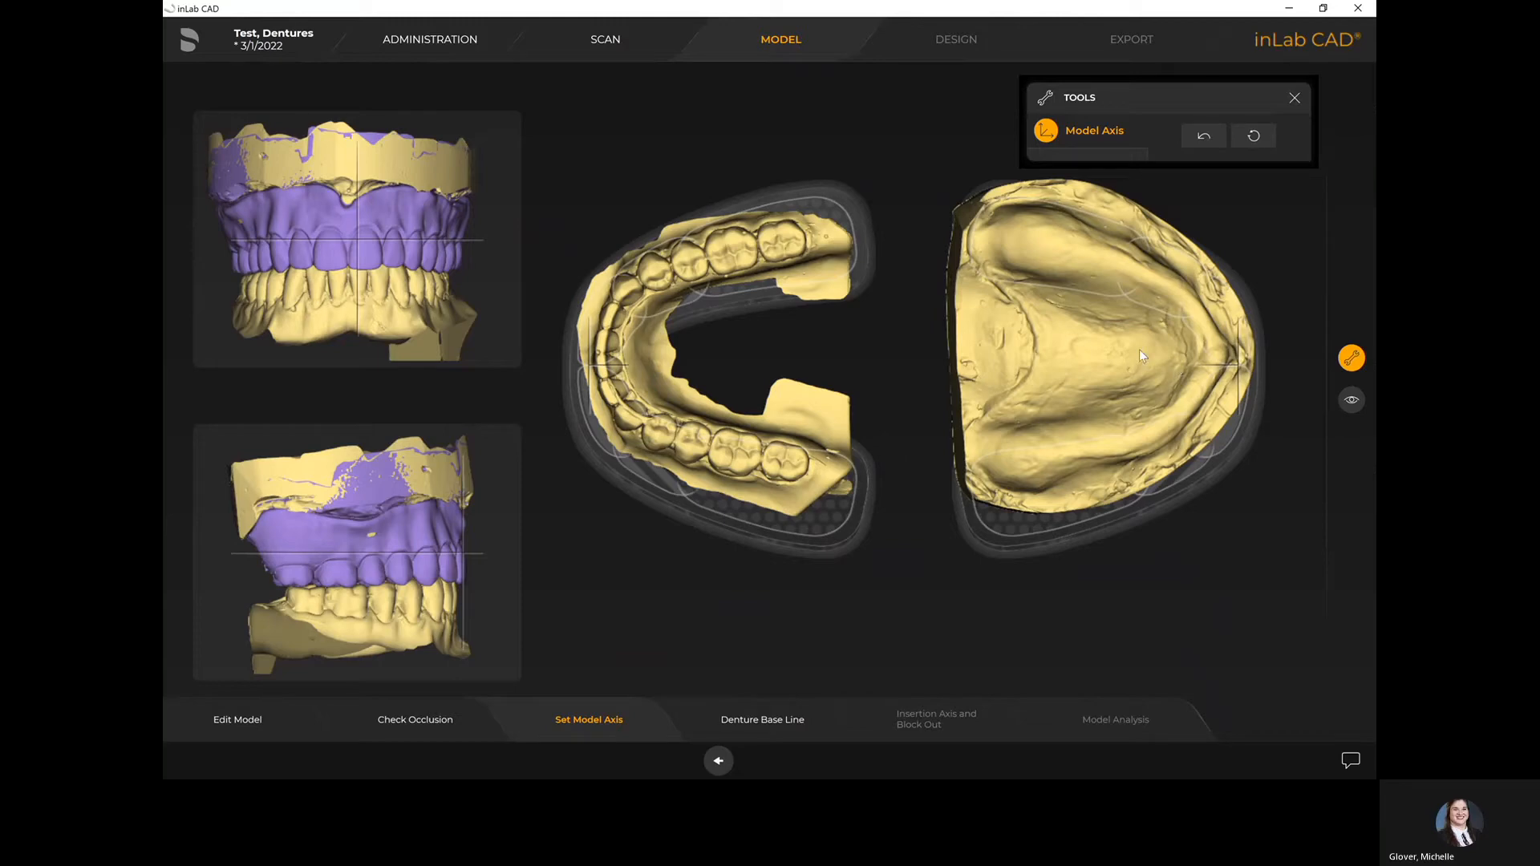
mouse_move(1137, 338)
left_mouse_down()
mouse_move(1071, 370)
mouse_move(1099, 406)
mouse_move(1137, 359)
left_mouse_up()
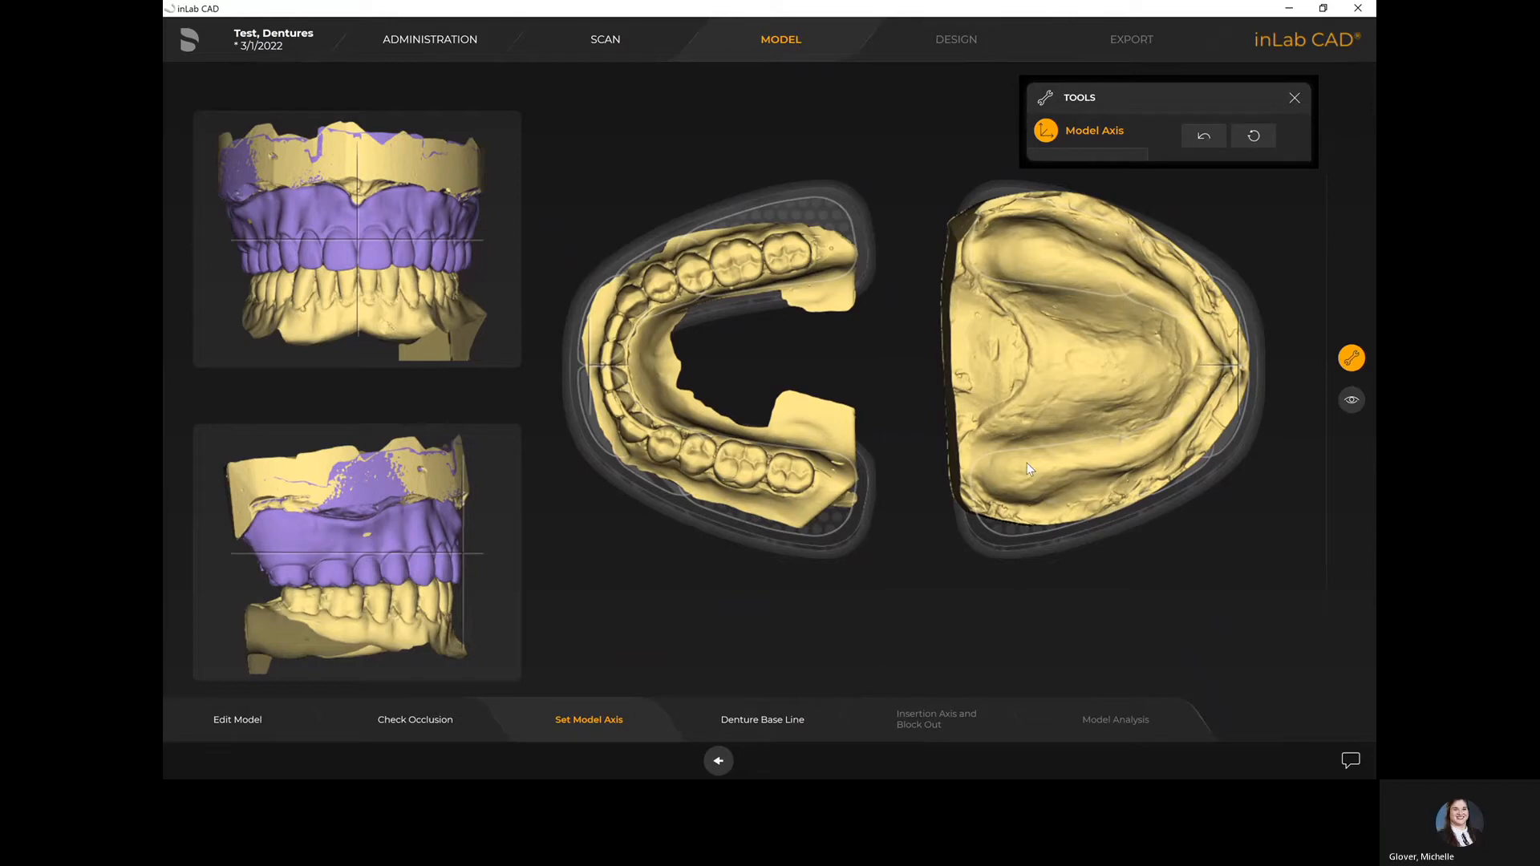
left_click_drag(1002, 474, 1005, 482)
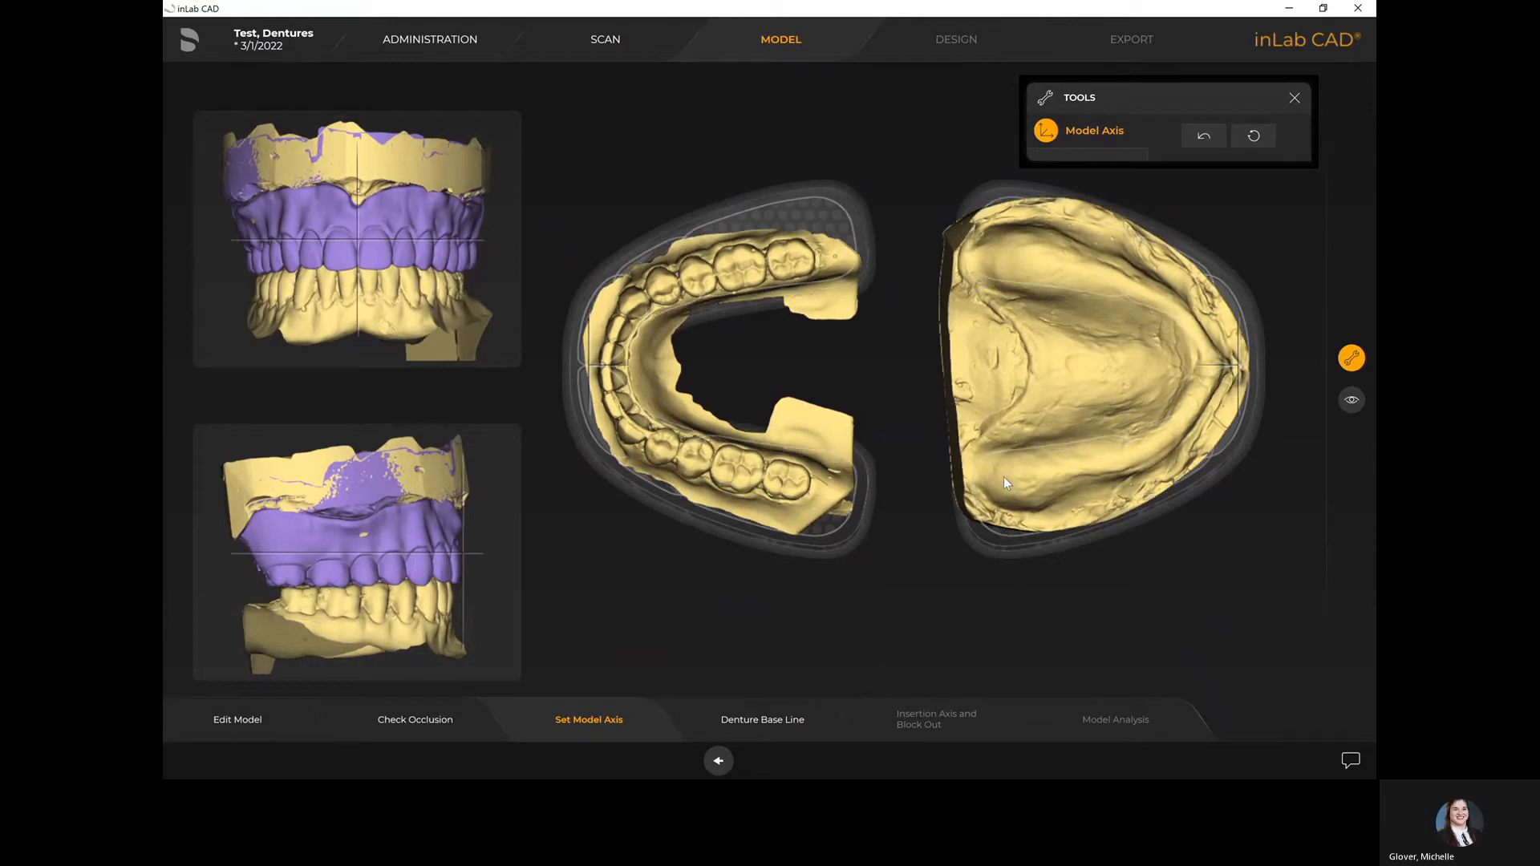
Raise the models in the side view until the upper teeth's biting edges sit on the horizontal axis line, and fine-tune the front view
left_click_drag(401, 566, 434, 507)
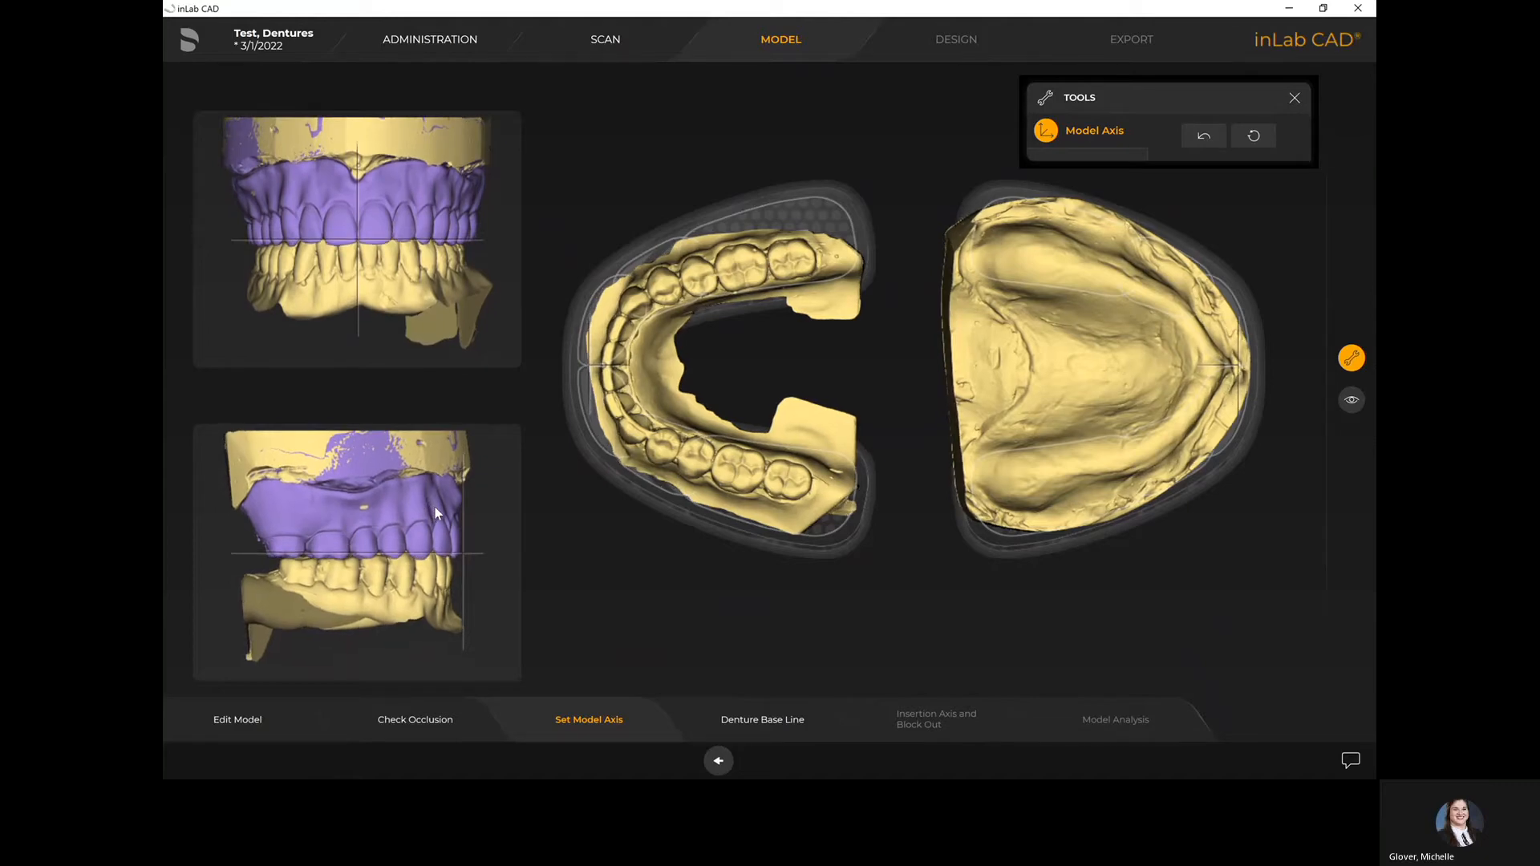
left_click_drag(431, 506, 431, 500)
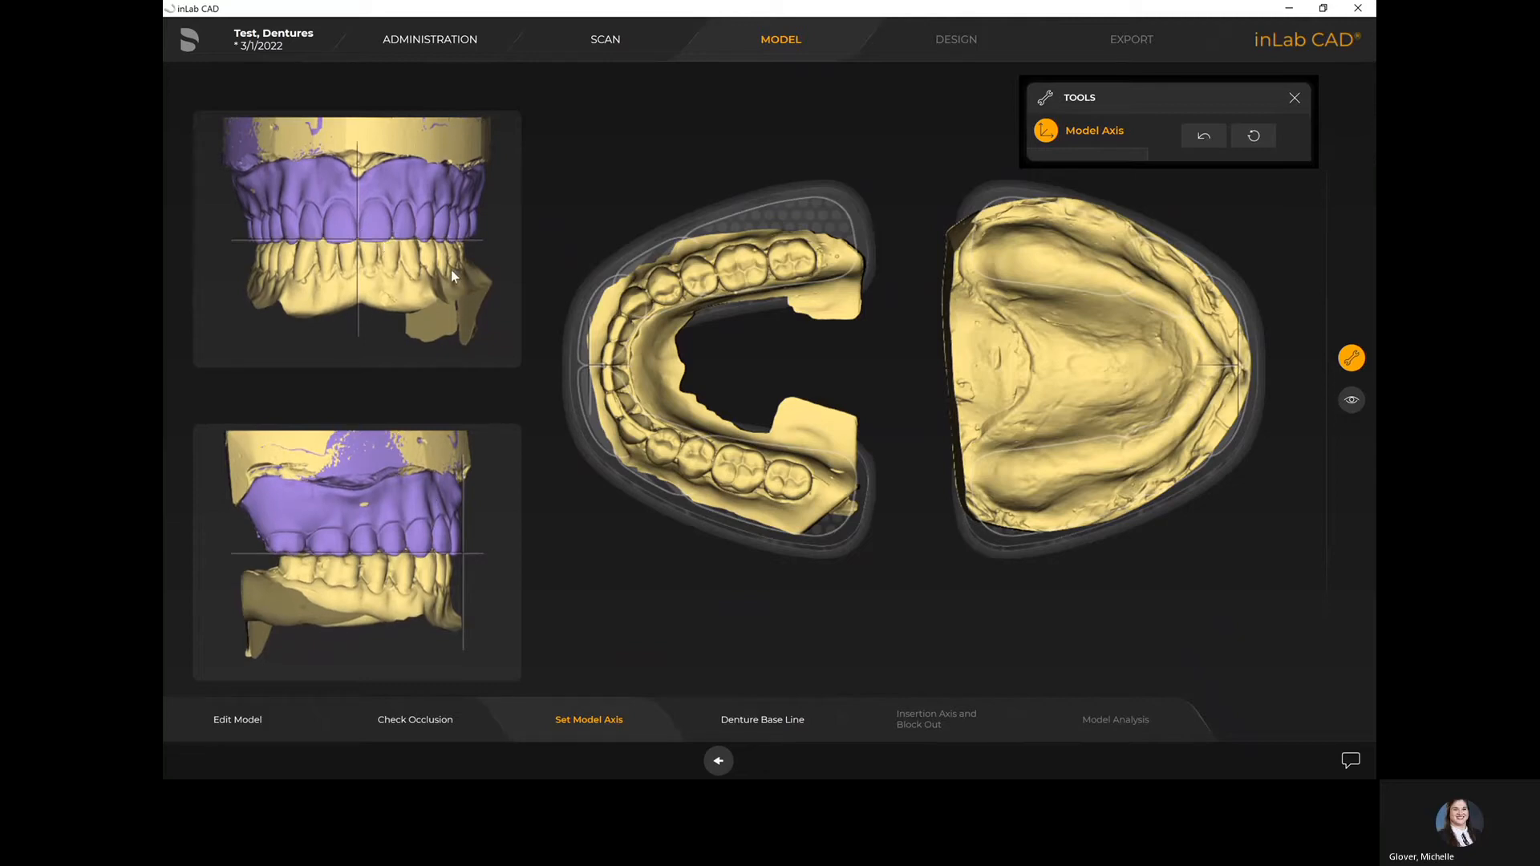
left_click_drag(453, 267, 454, 269)
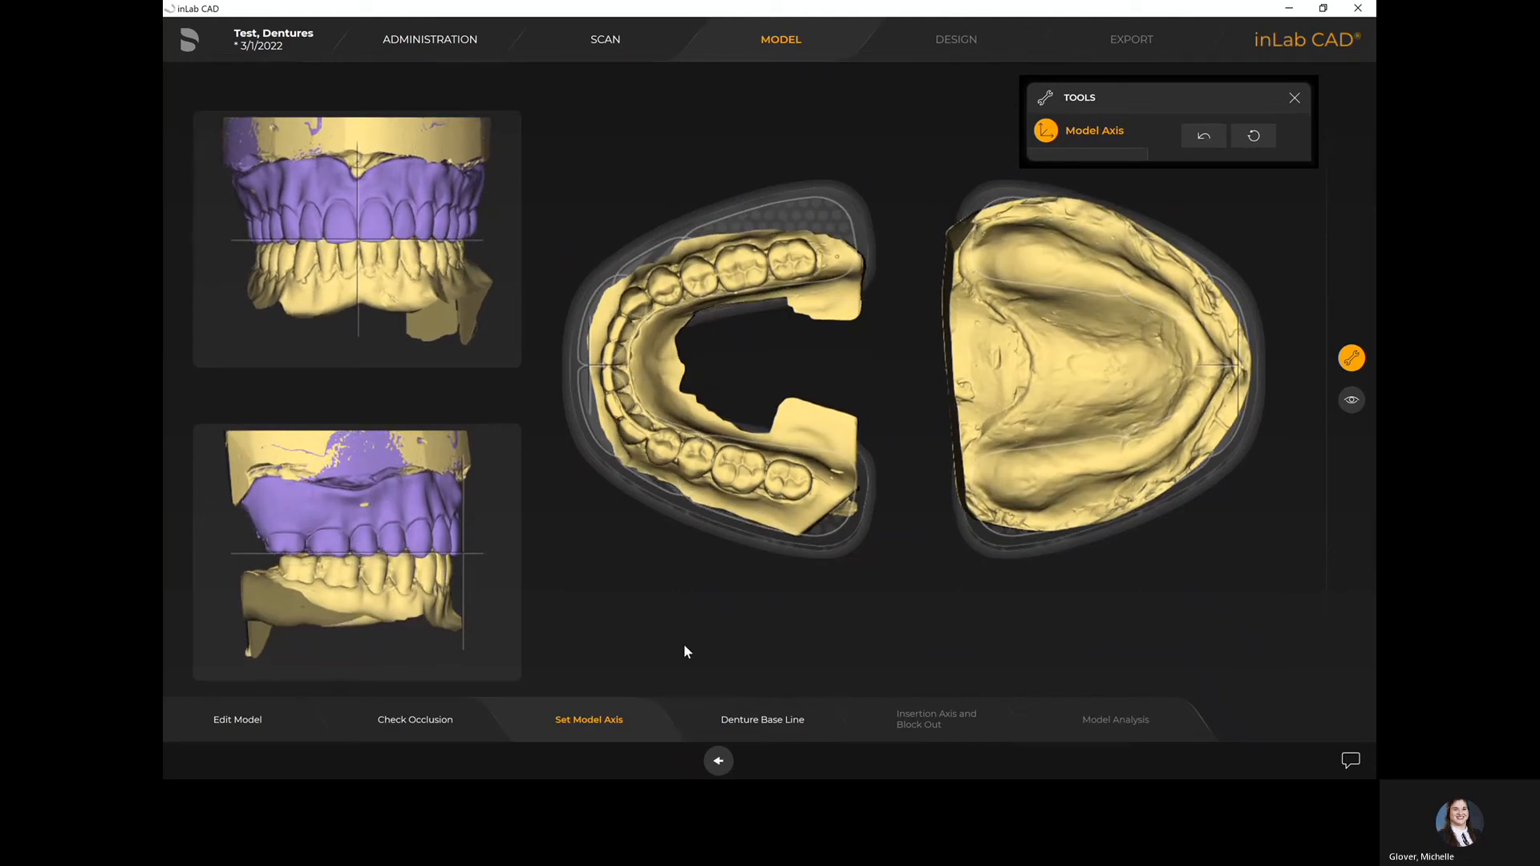
Proceed to the denture base line and examine the proposed line on the upper jaw
left_click(750, 722)
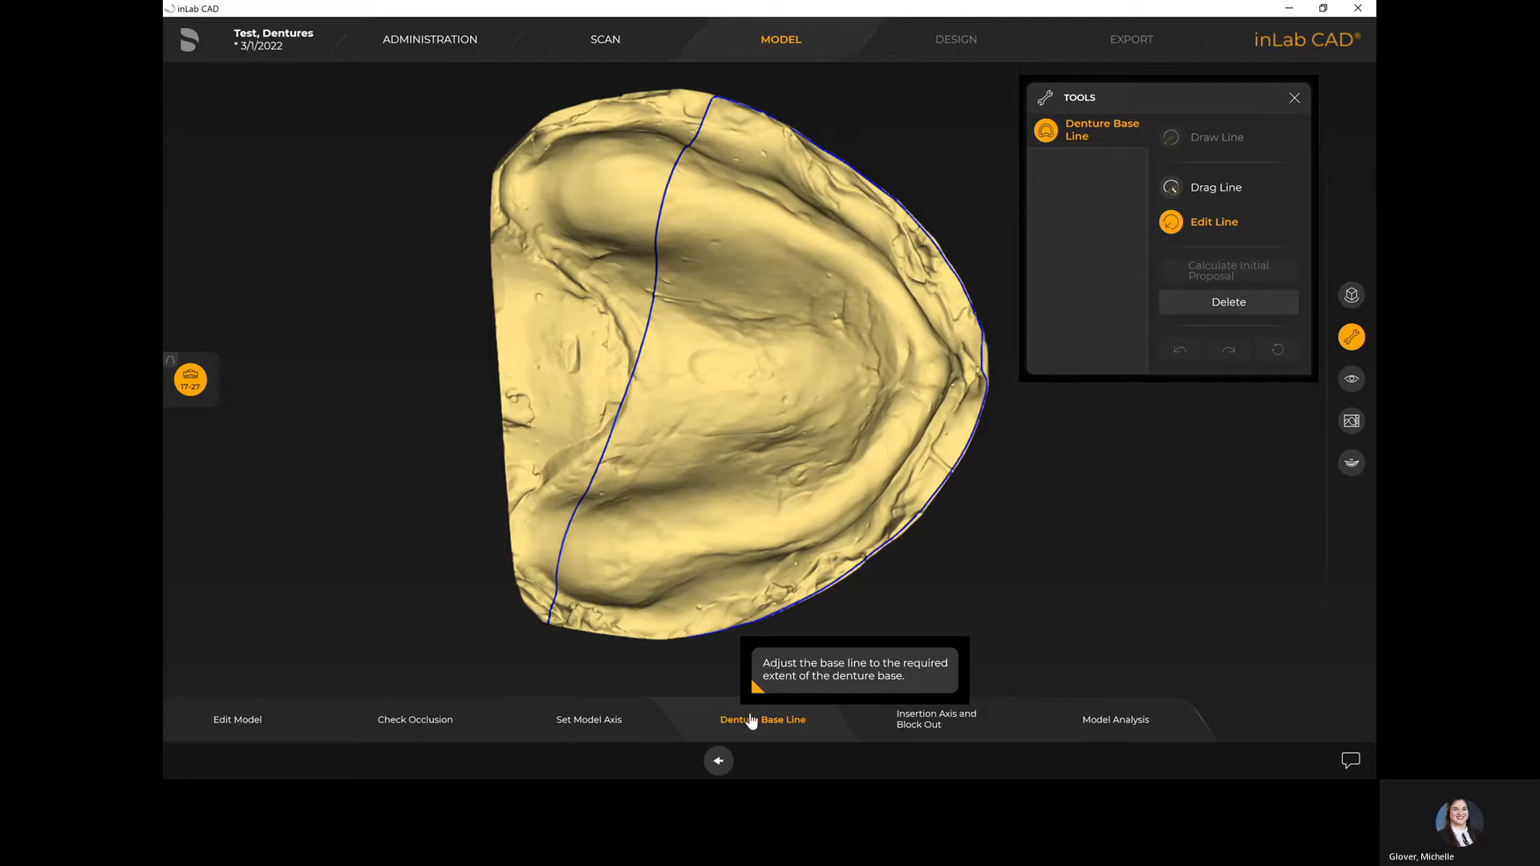
scroll(680, 544, "up", 3)
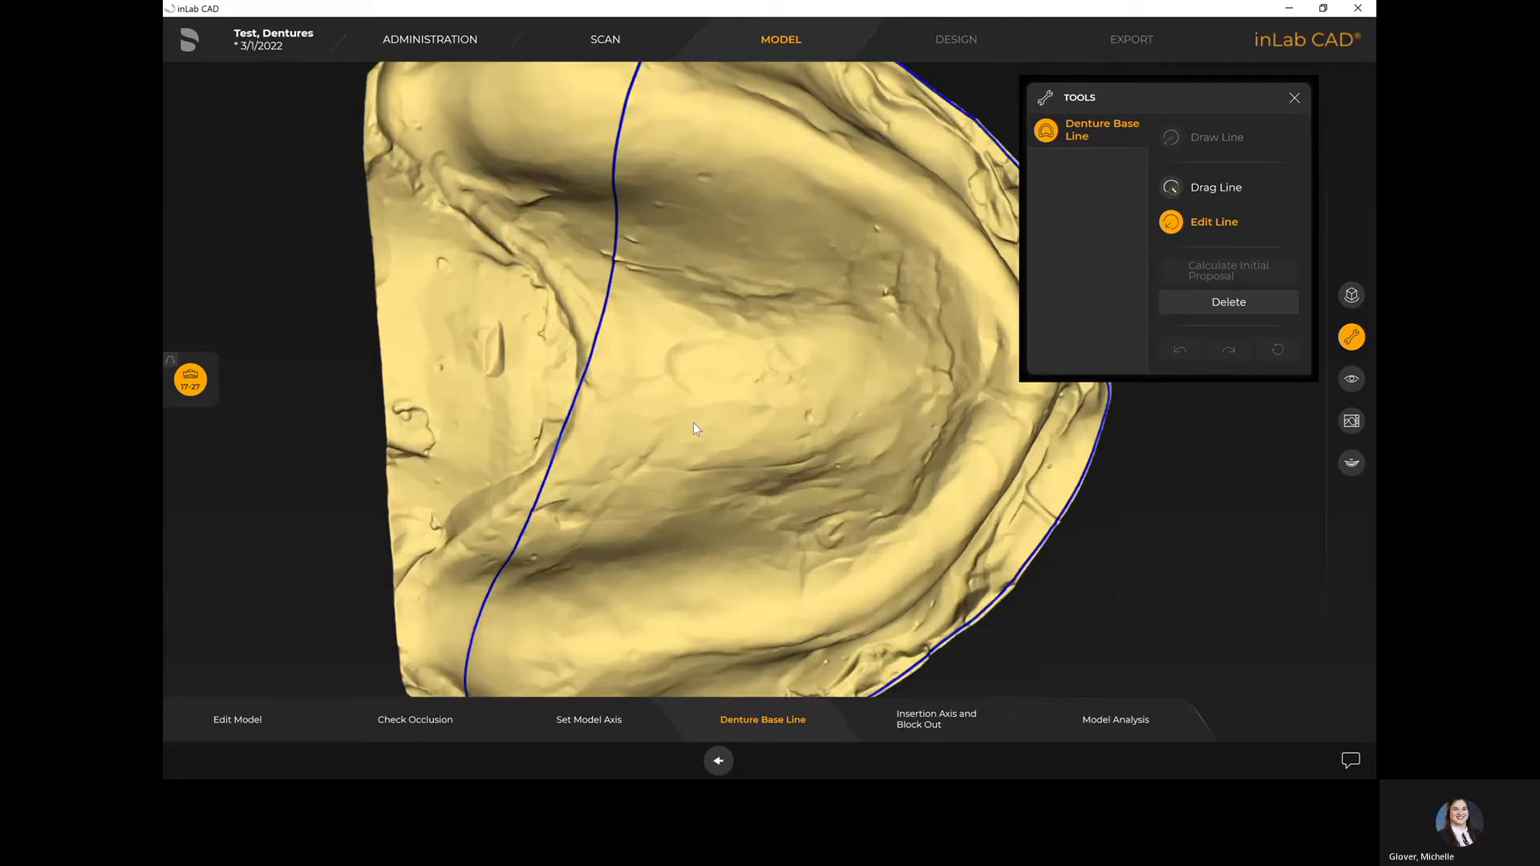
right_click_drag(693, 422, 632, 406)
left_click_drag(611, 311, 579, 397)
right_click_drag(579, 397, 676, 228)
scroll(675, 228, "down", 5)
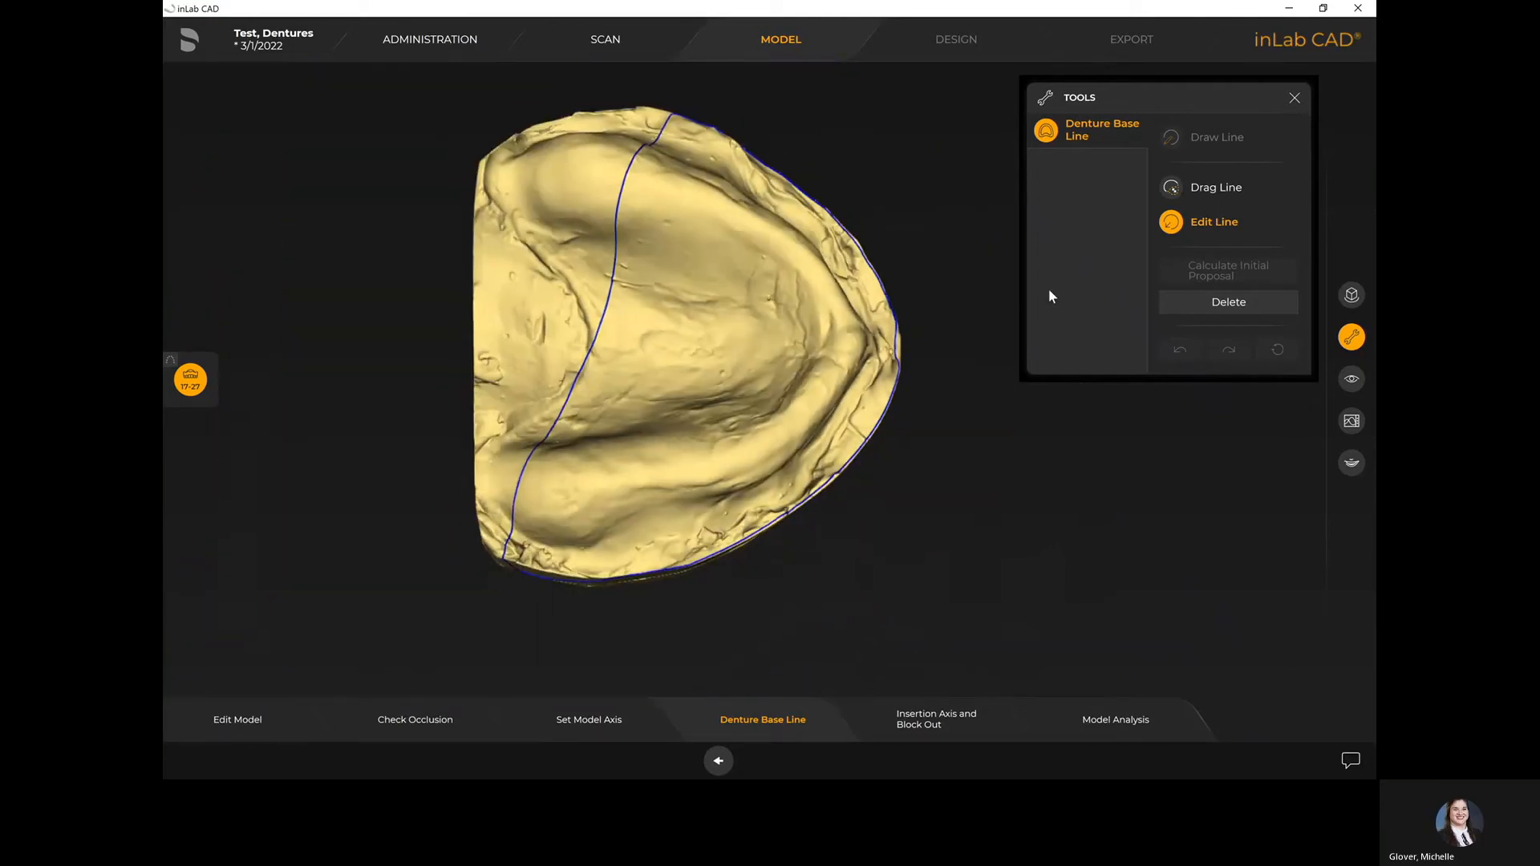
Pull the posterior section of the denture base line farther back over the ridge end and palate with the Drag Line tool
left_click(1187, 187)
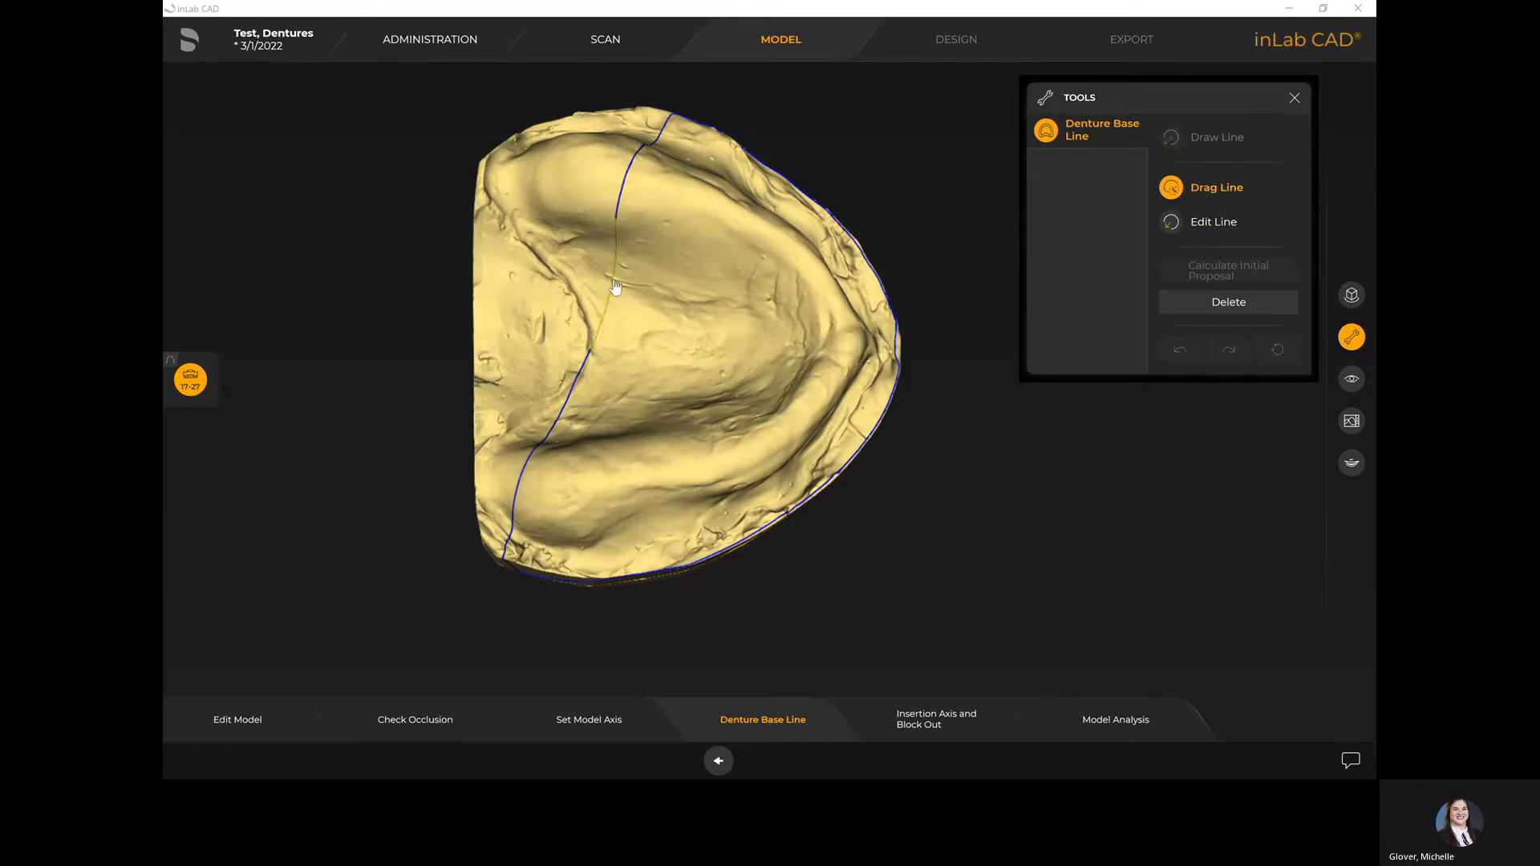
scroll(615, 287, "up", 2)
right_click_drag(615, 287, 683, 357)
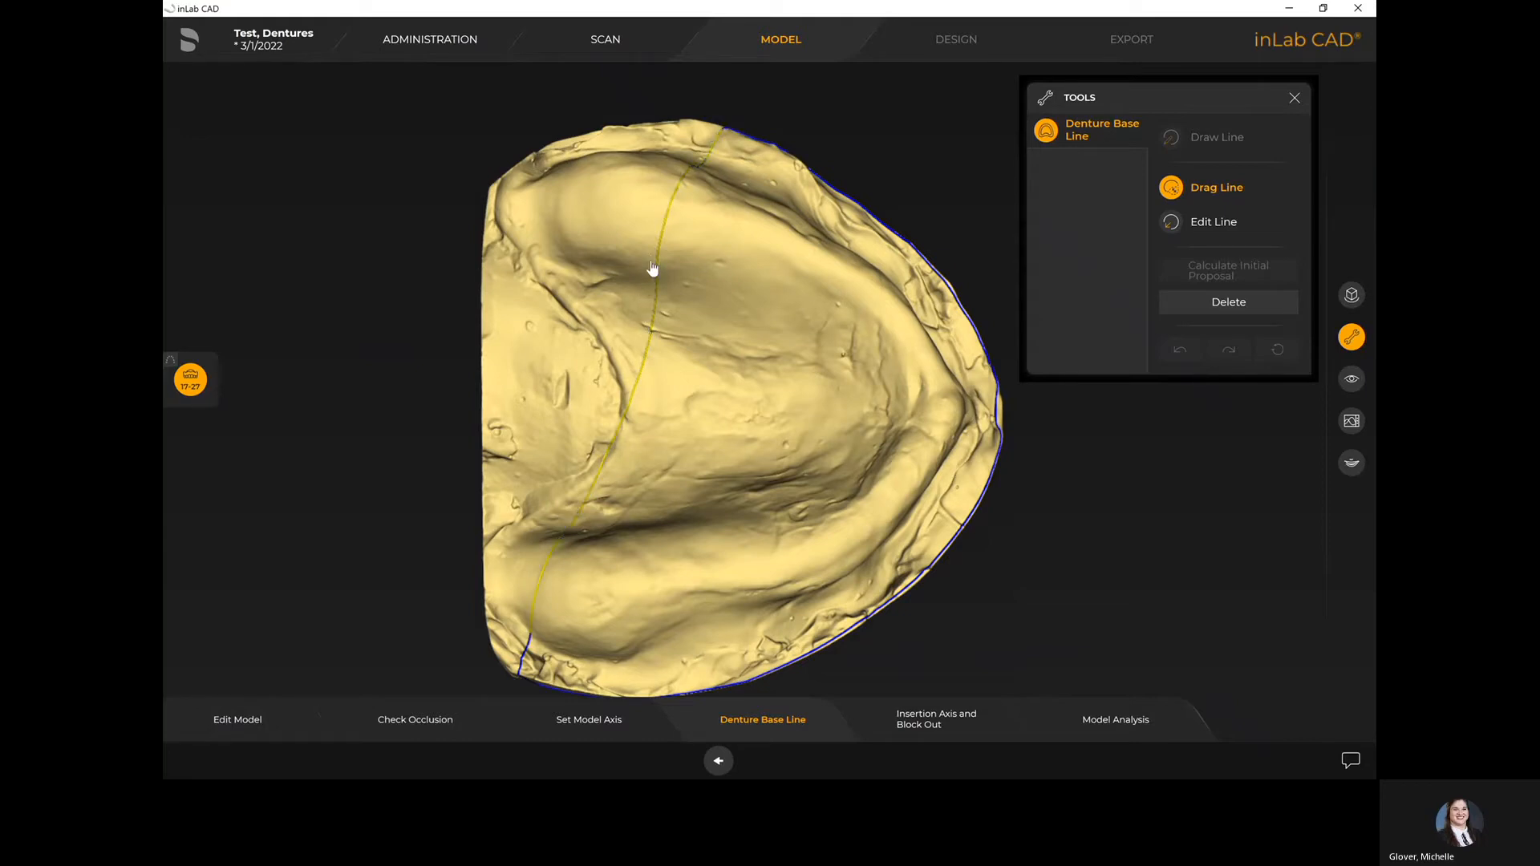
left_click_drag(619, 274, 521, 204)
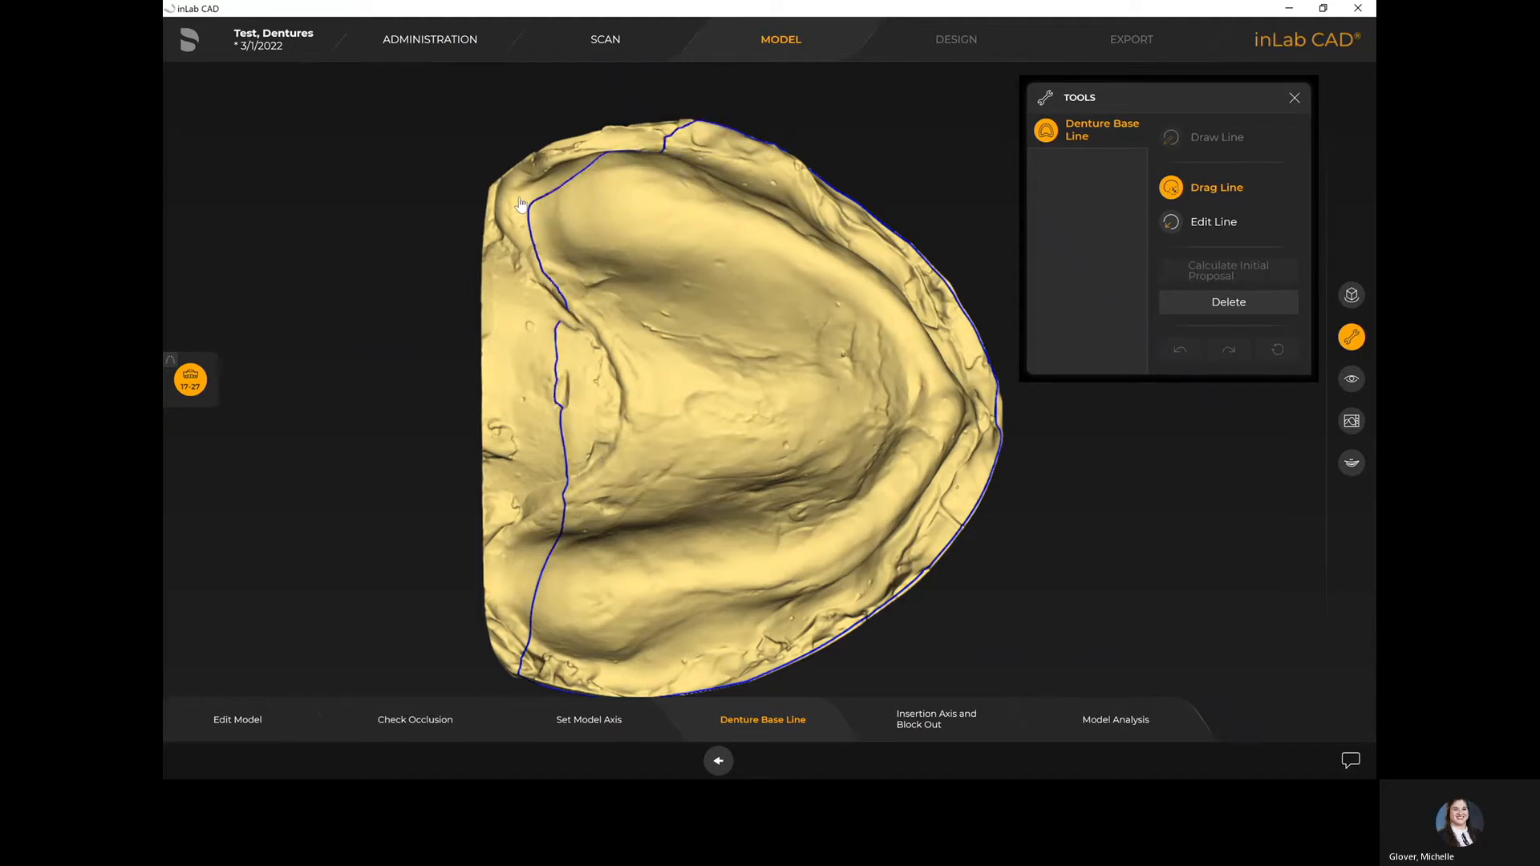
Delete the whole denture base line from the upper jaw
left_click(1224, 305)
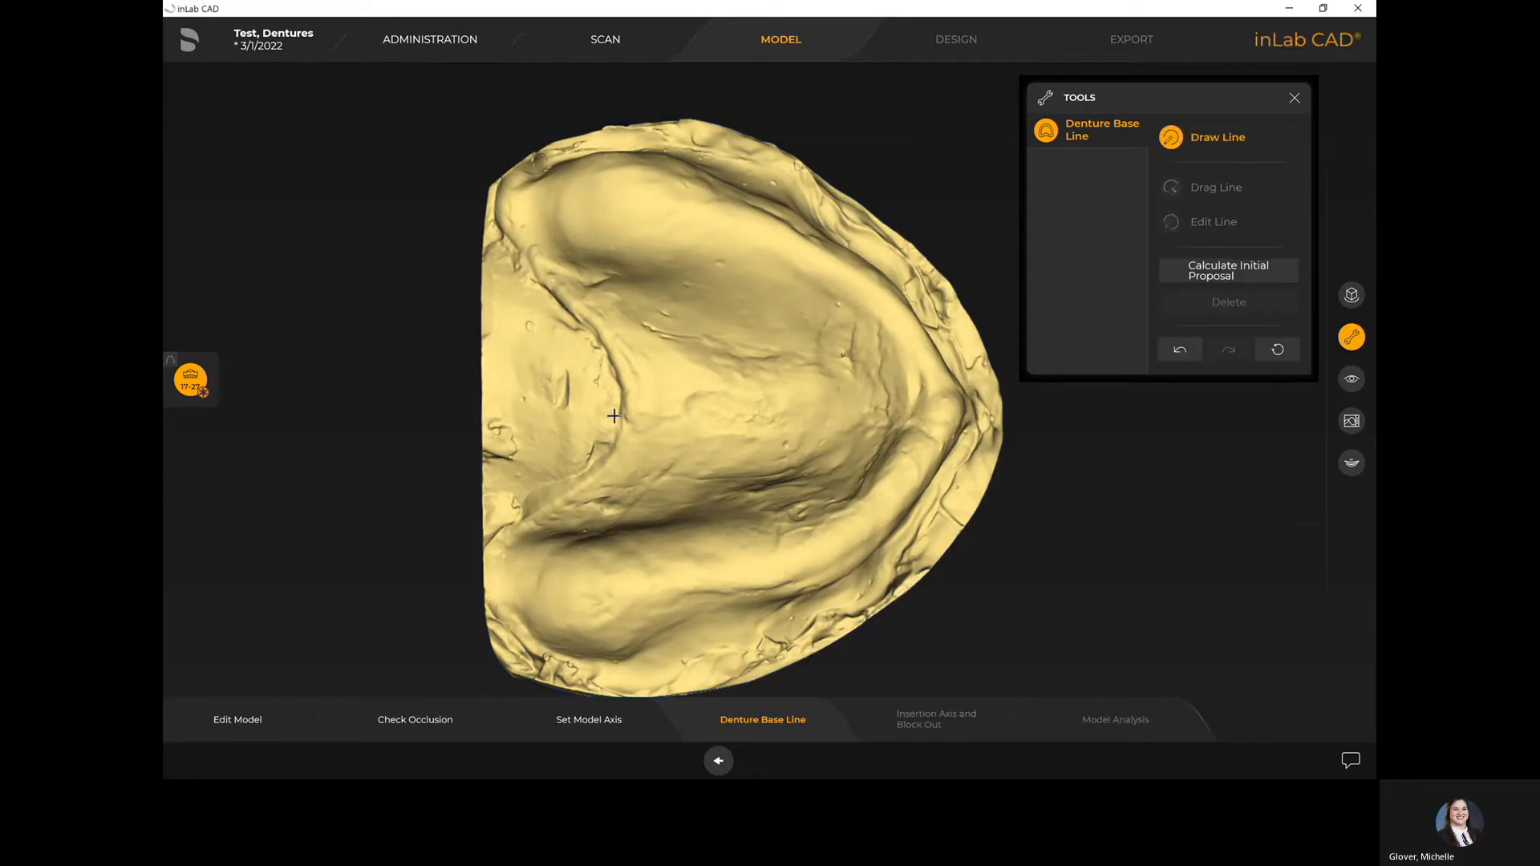
Draw a new denture base line from the back of the palate around the patient's left ridge end into the buccal sulcus
mouse_move(577, 475)
left_mouse_down()
mouse_move(514, 532)
mouse_move(504, 611)
mouse_move(542, 653)
mouse_move(639, 670)
left_mouse_up()
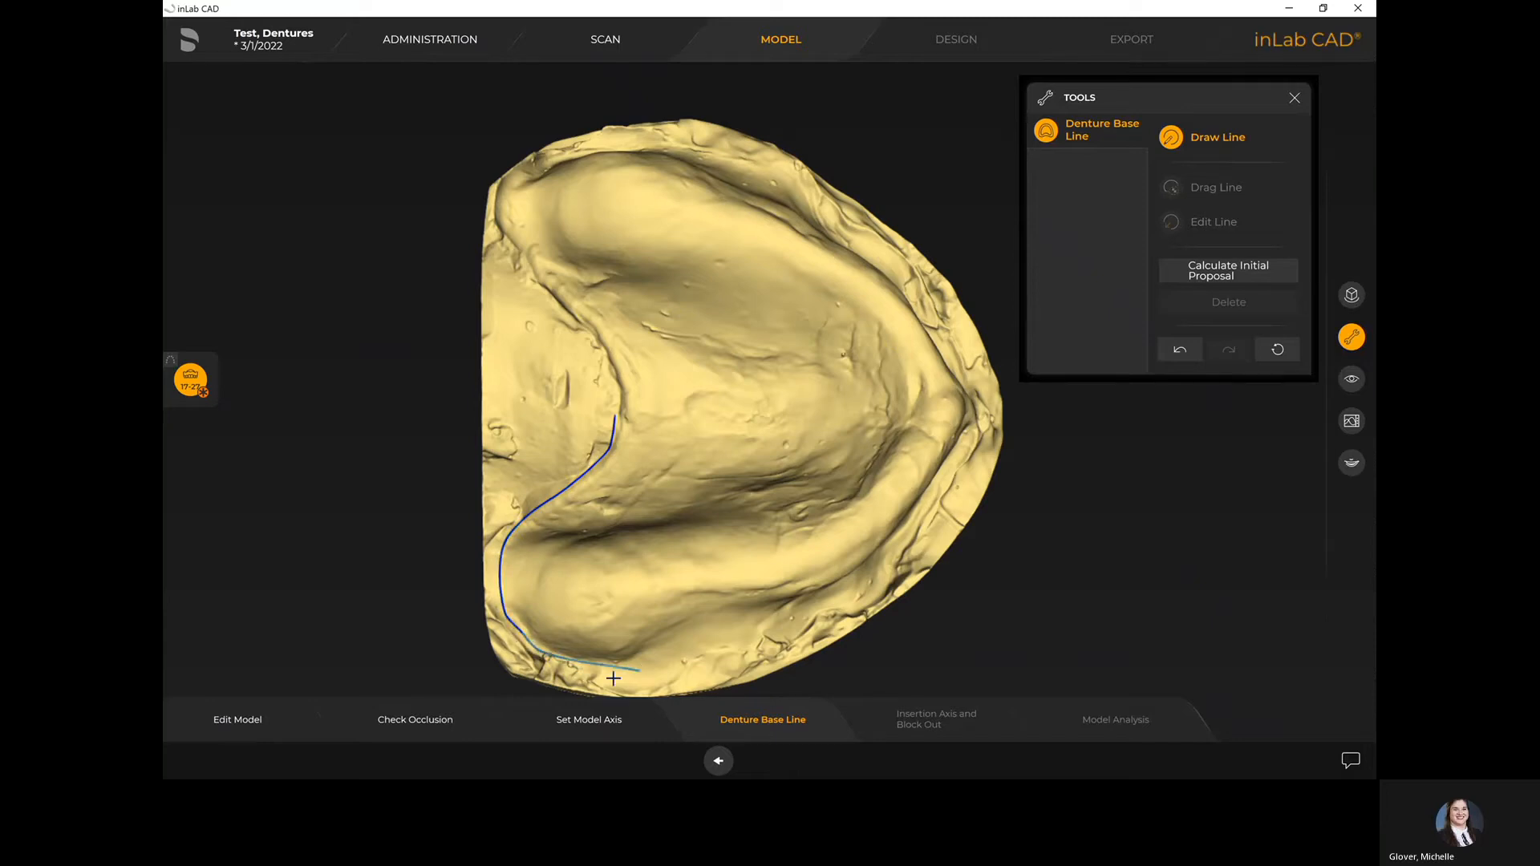
left_click_drag(752, 594, 773, 392)
right_click_drag(773, 392, 786, 193)
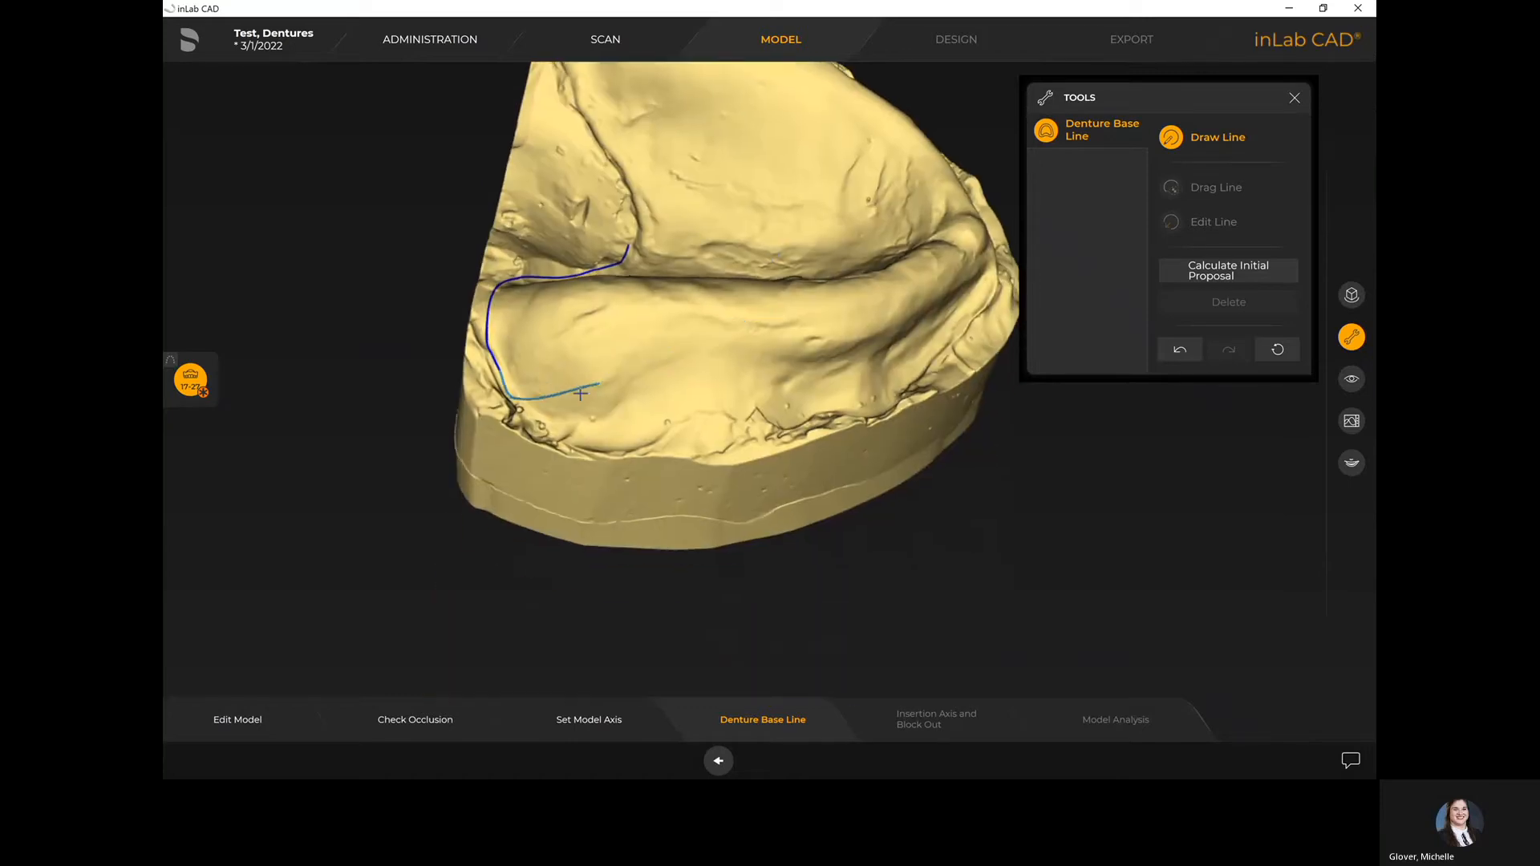
left_click(563, 434)
left_click(590, 439)
left_click(664, 420)
left_click(747, 403)
left_click(791, 413)
Continue the denture base line forward along the patient's left sulcus toward the labial frenum
left_click_drag(848, 386, 723, 374)
right_click_drag(857, 296, 763, 469)
left_click_drag(825, 479, 811, 536)
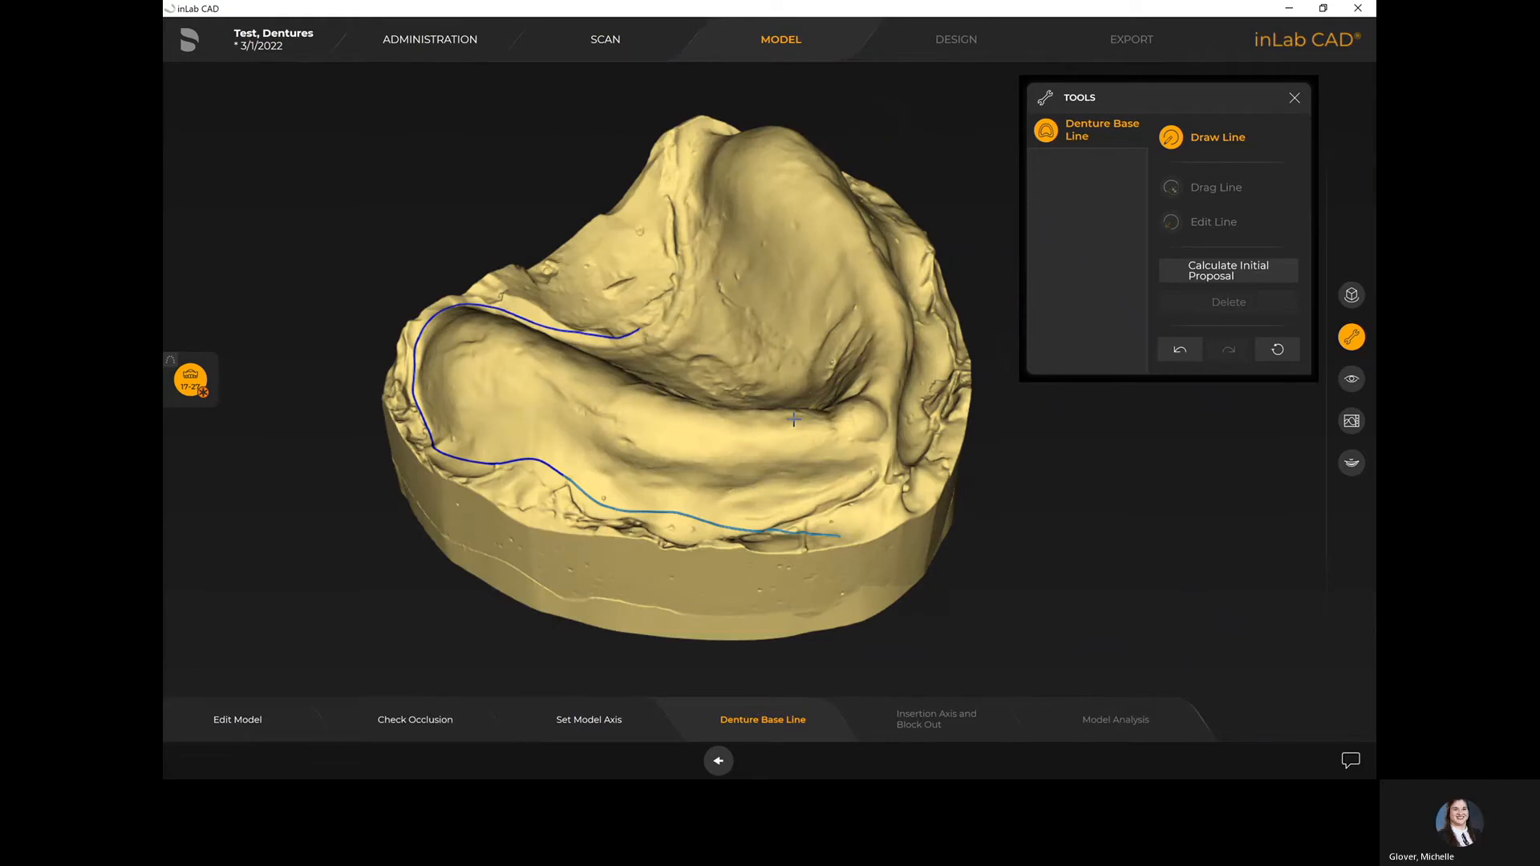
left_click(671, 524)
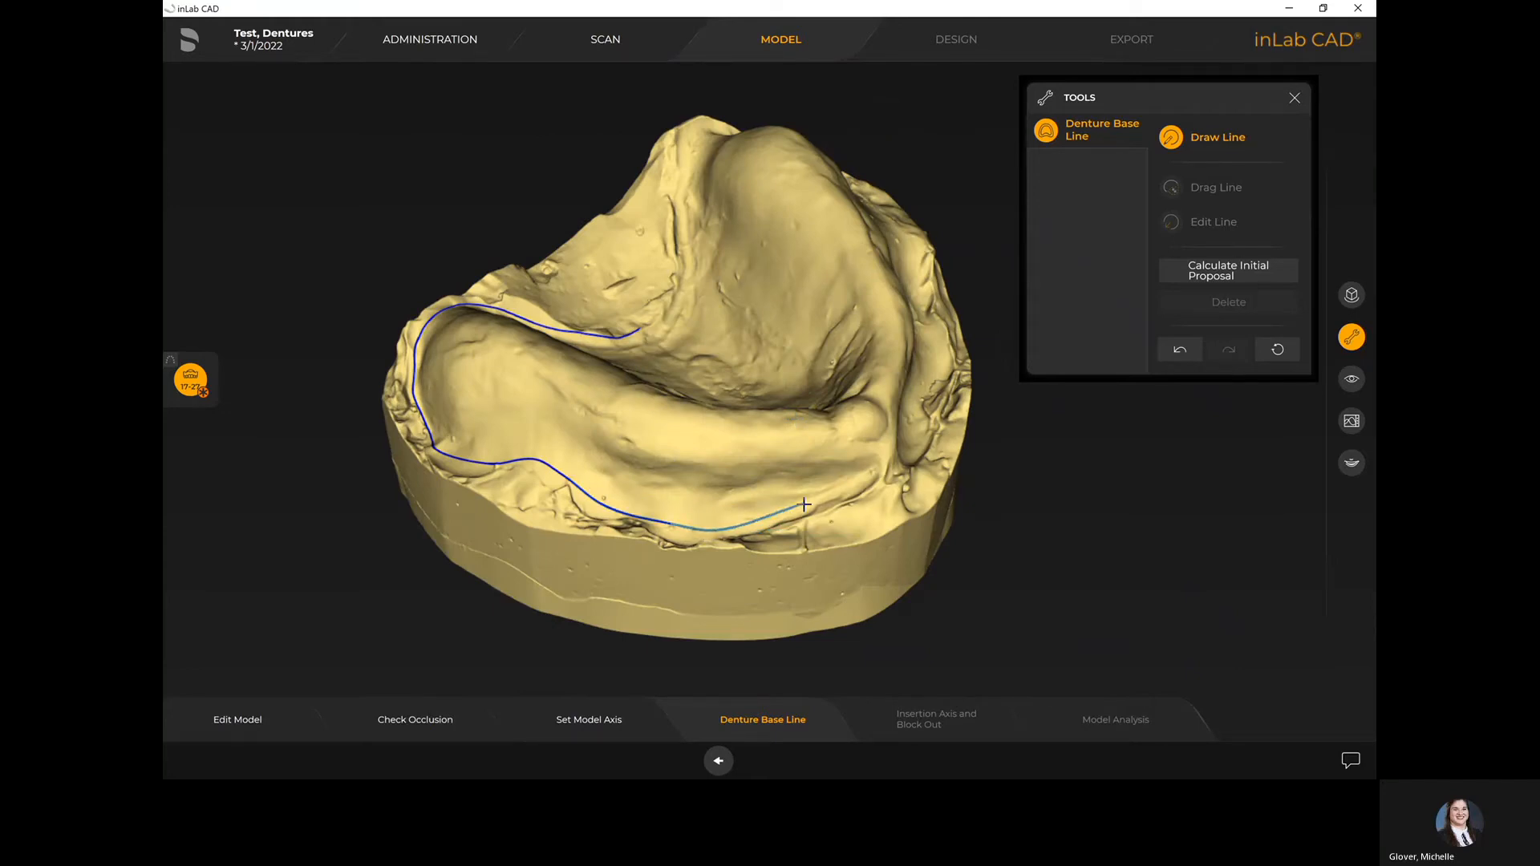
left_click(805, 505)
Route the denture base line around the labial frenum at the front of the upper jaw
left_click_drag(882, 459, 744, 438)
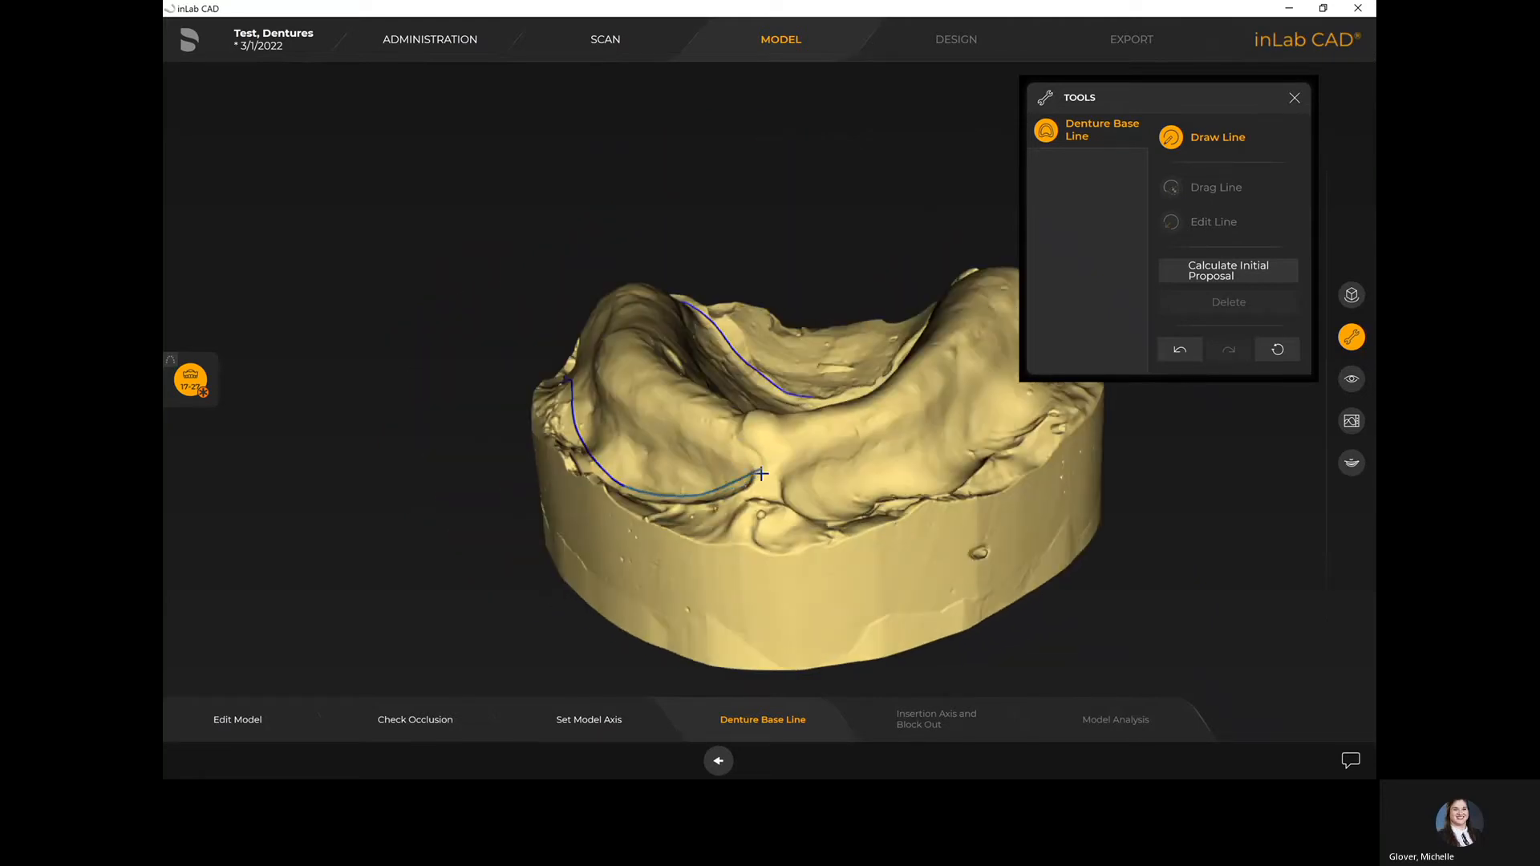
left_click(745, 482)
left_click(783, 479)
left_click(789, 492)
Continue the denture base line from the frenum along the patient's right sulcus
left_click_drag(863, 483, 792, 517)
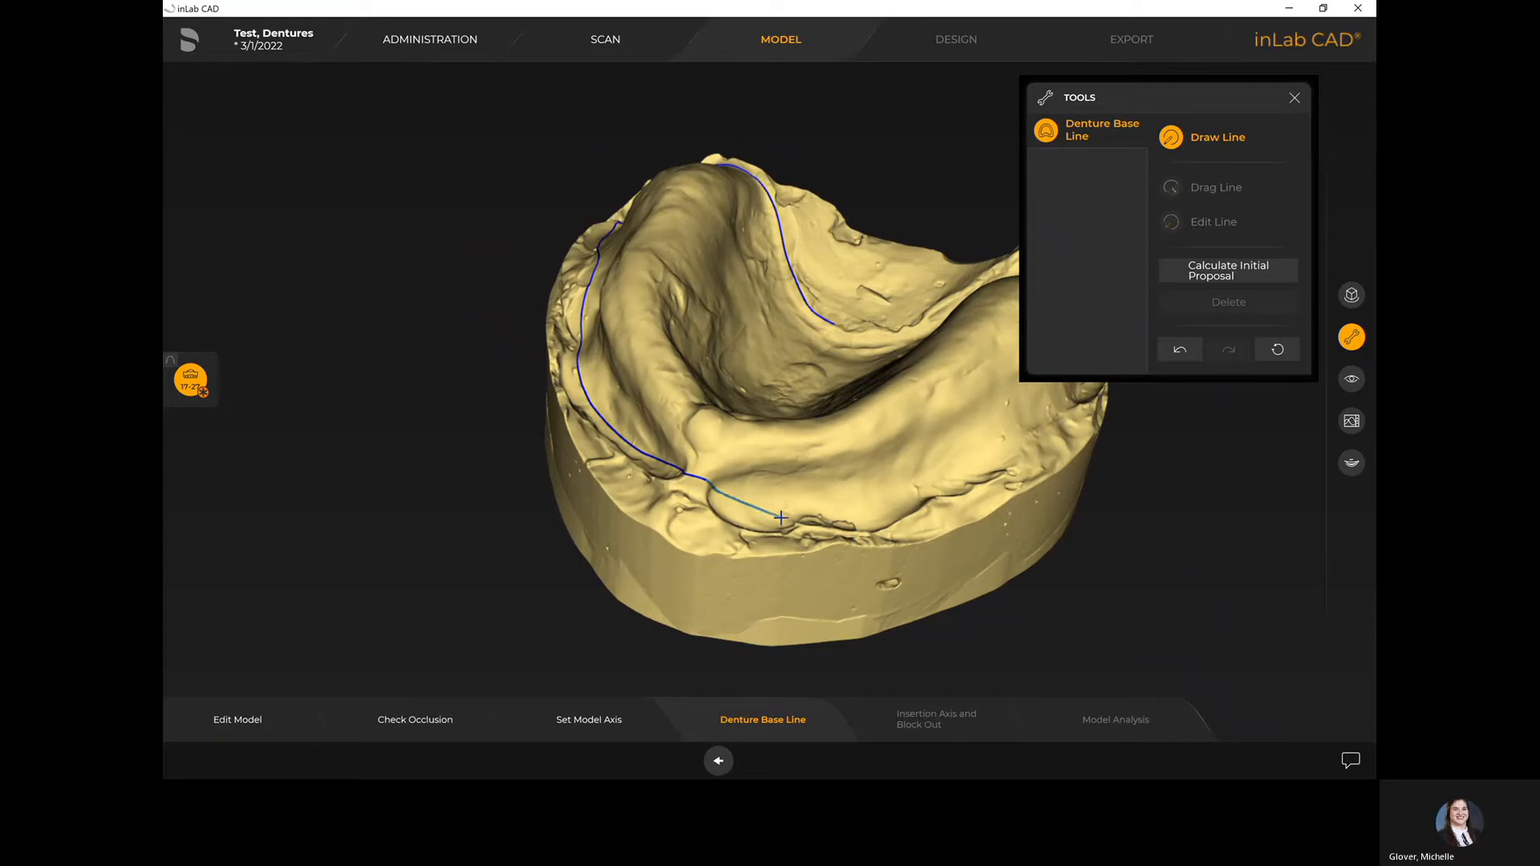
left_click(718, 502)
left_click_drag(882, 473, 677, 539)
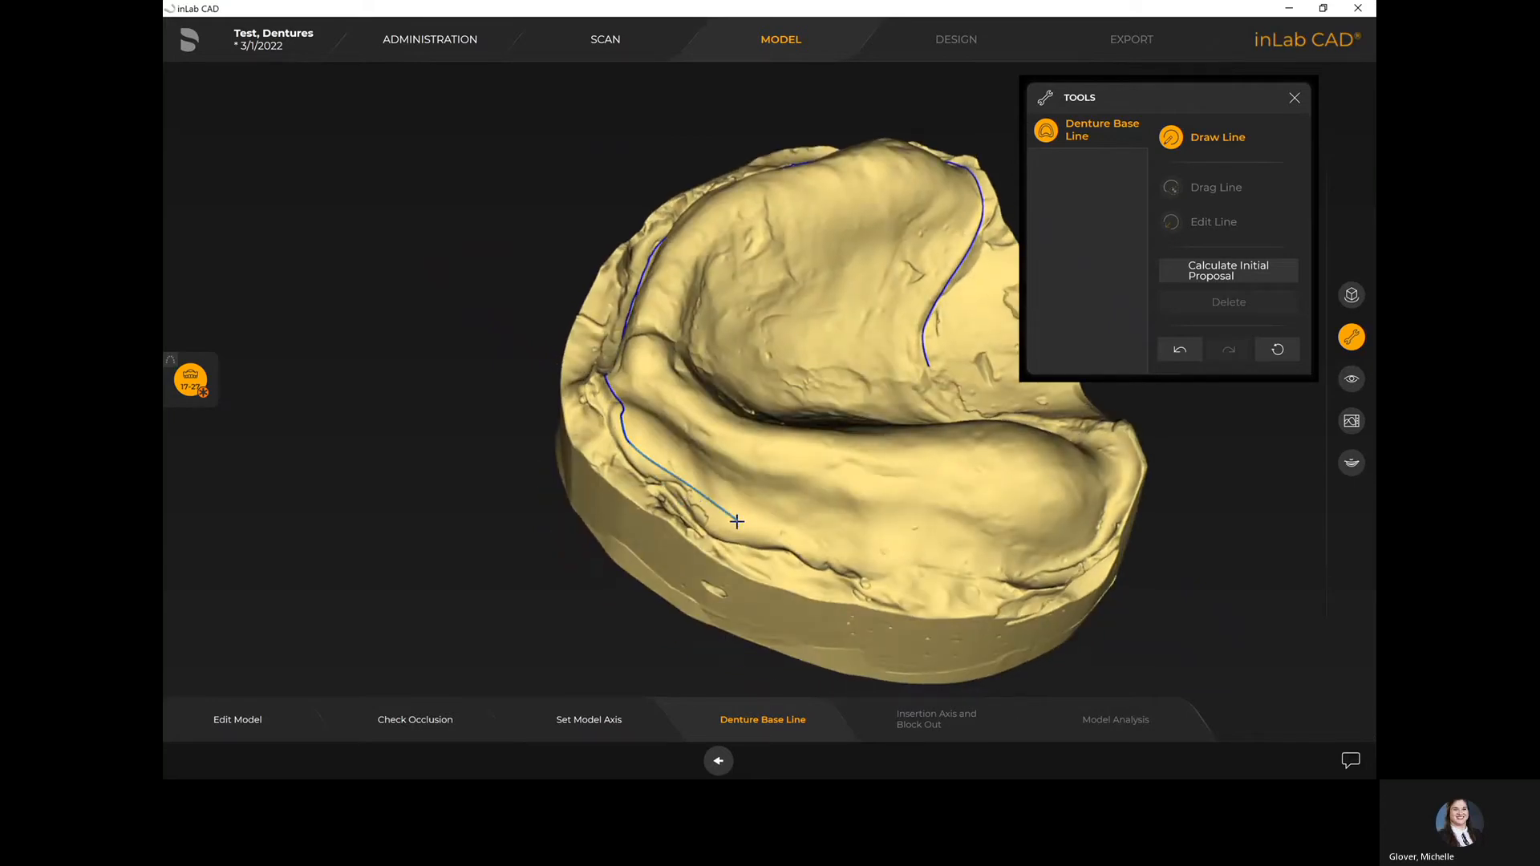
left_click(850, 564)
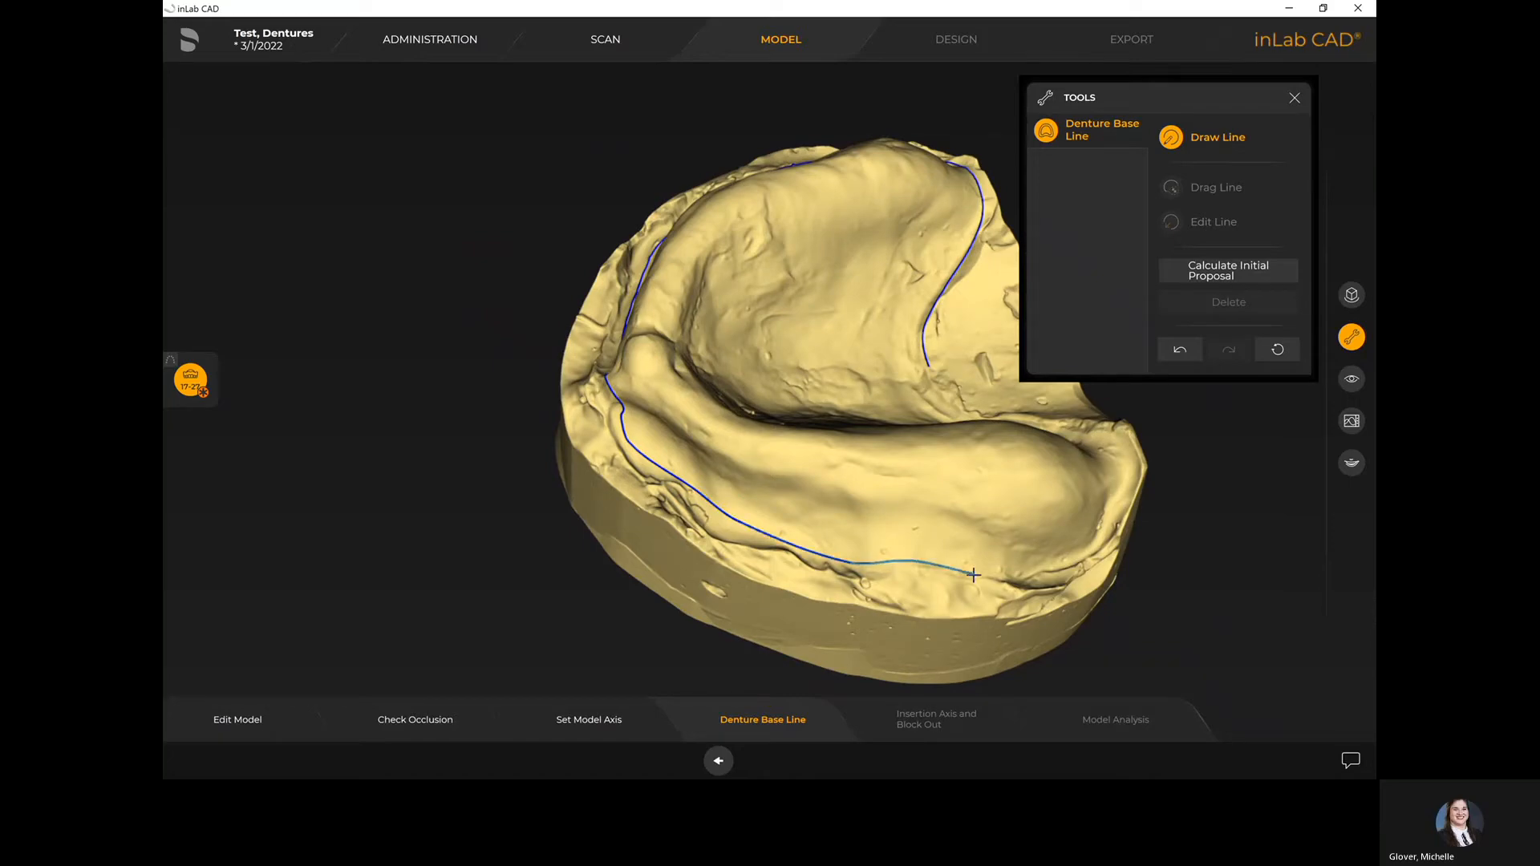
Carry the line around the patient's right ridge end and across the back of the palate to close it at its start
left_click_drag(1084, 555, 481, 489)
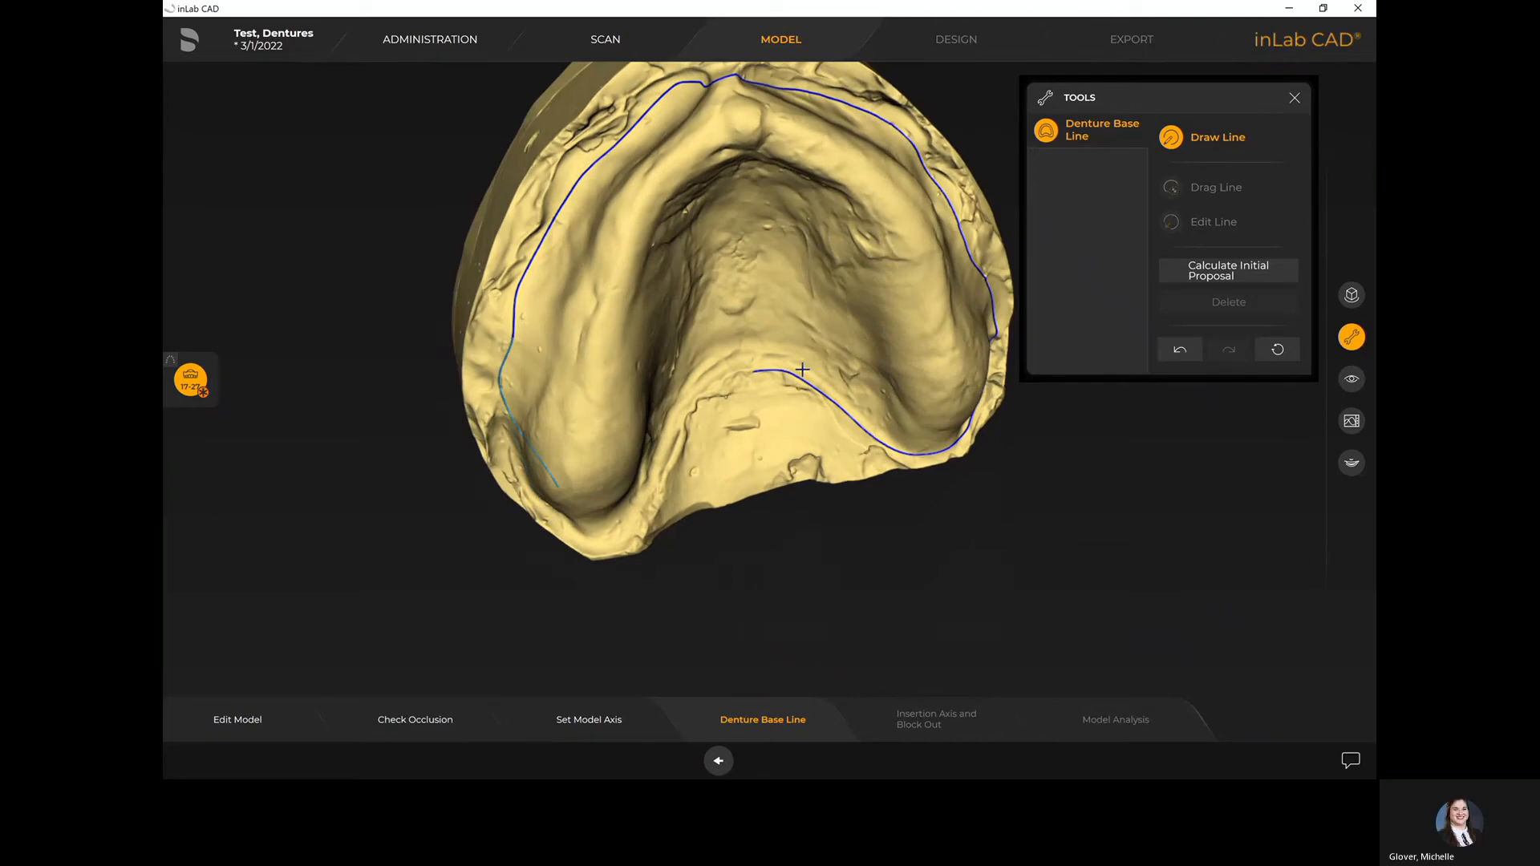
left_click_drag(767, 306, 759, 283)
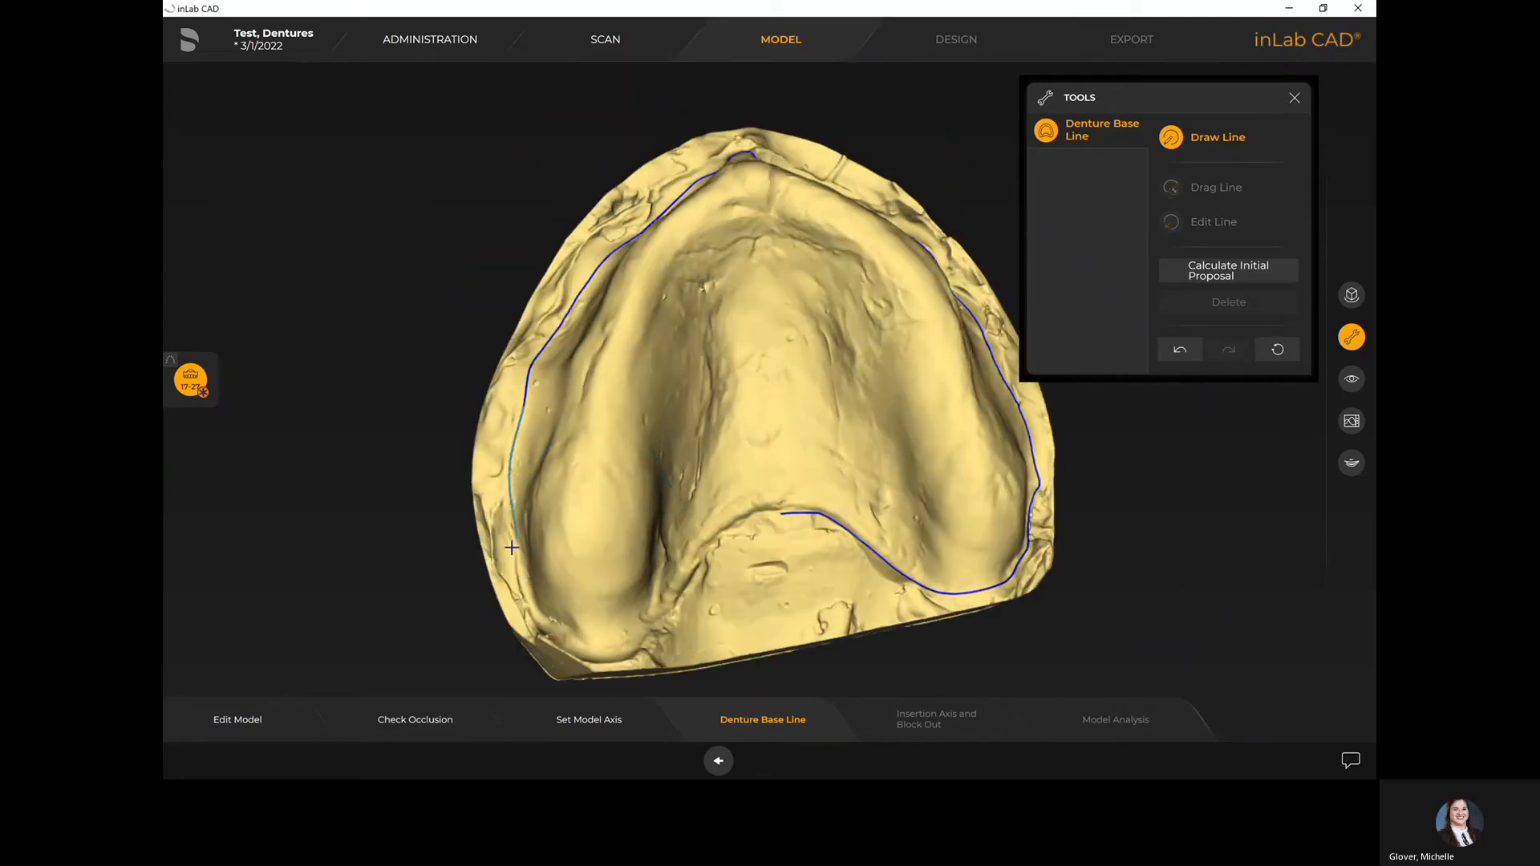
left_click(569, 643)
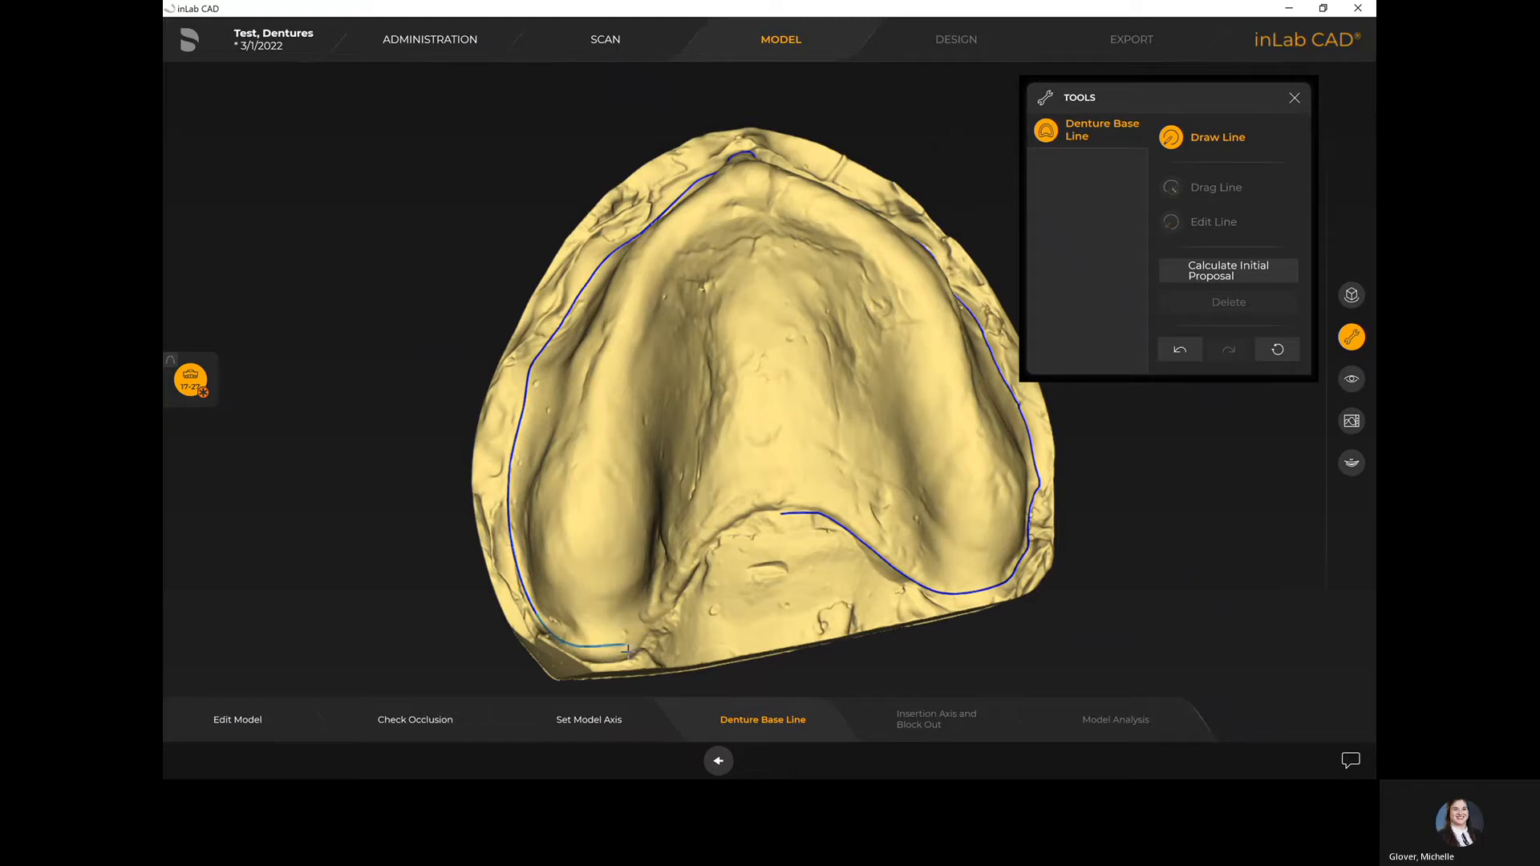
left_click(669, 601)
left_click(706, 554)
left_click(725, 531)
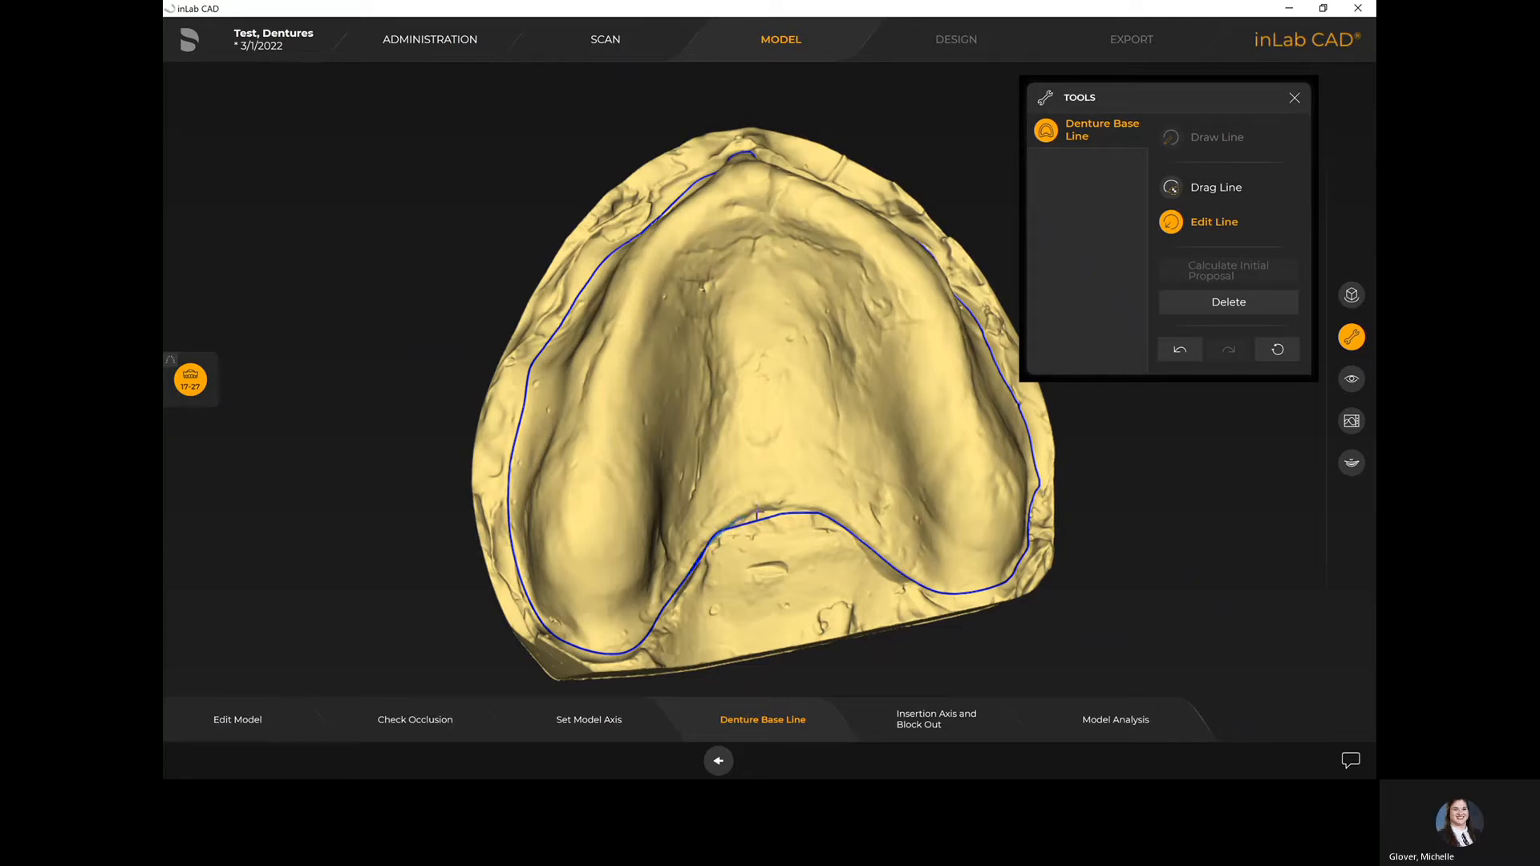
left_click_drag(817, 512, 832, 512)
Examine the closed denture base line along the front sulcus, the labial frenum and both sides of the ridge
left_click_drag(743, 284, 742, 413)
right_click_drag(730, 128, 716, 277)
left_click_drag(718, 239, 733, 279)
middle_click_drag(736, 288, 737, 253)
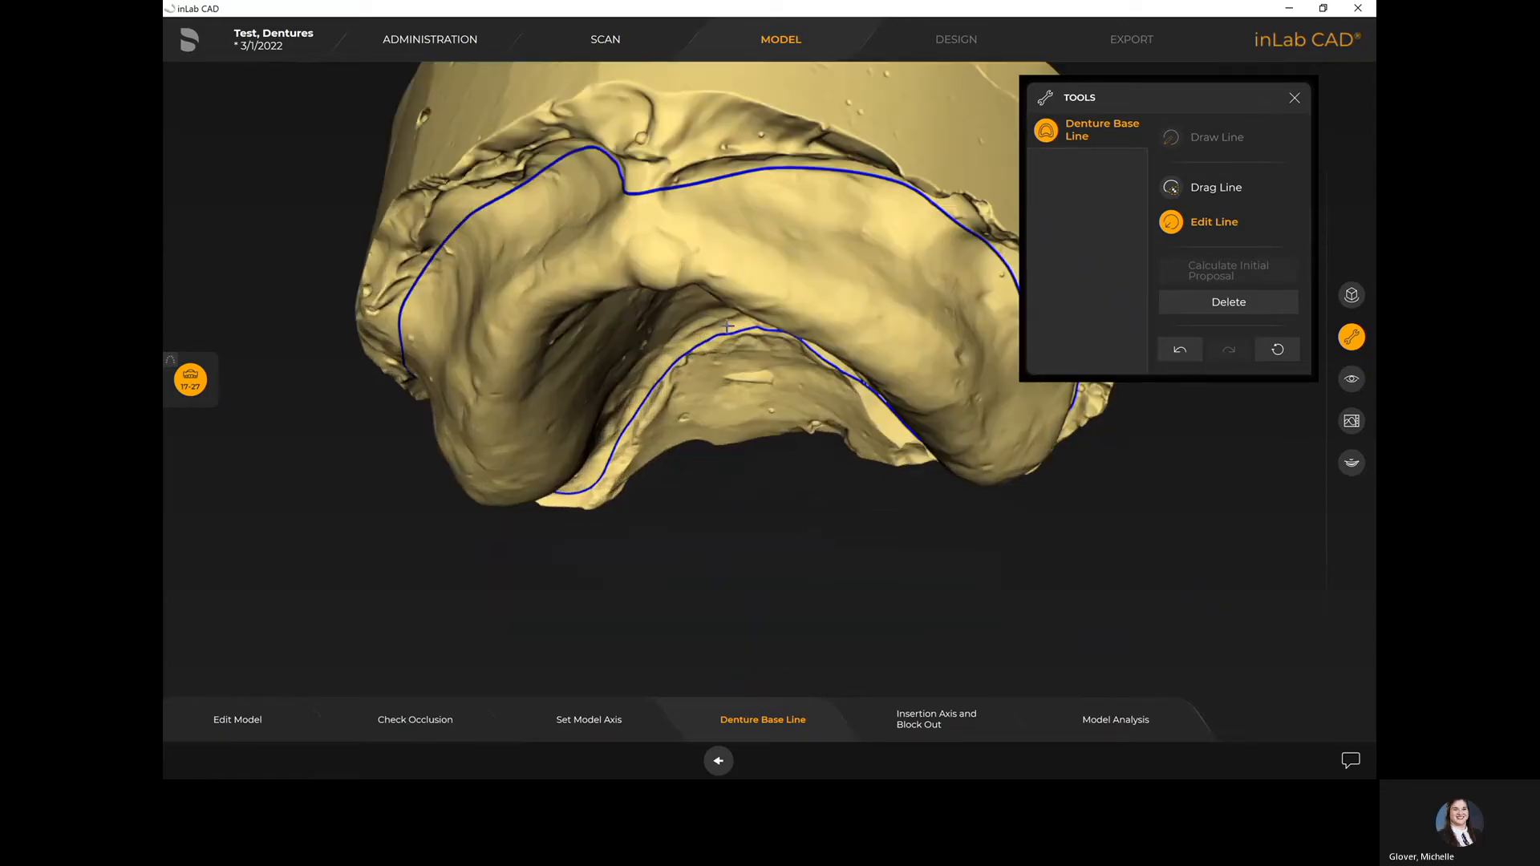
right_click_drag(726, 326, 672, 434)
left_click_drag(650, 405, 647, 513)
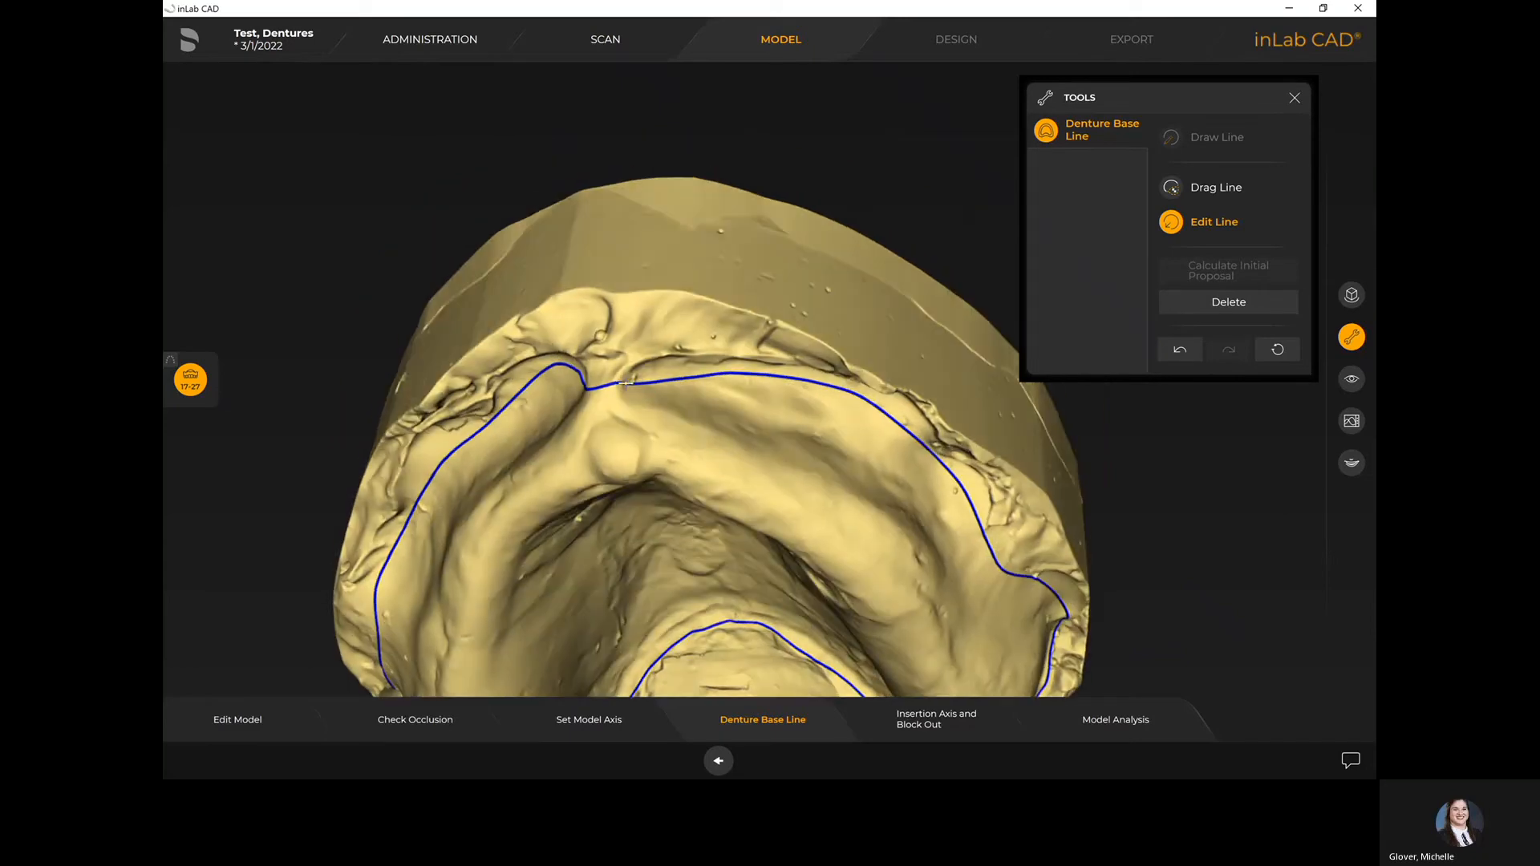
mouse_move(670, 373)
left_mouse_down()
mouse_move(758, 367)
mouse_move(864, 395)
left_mouse_up()
scroll(545, 359, "down", 3)
left_click_drag(556, 313, 739, 592)
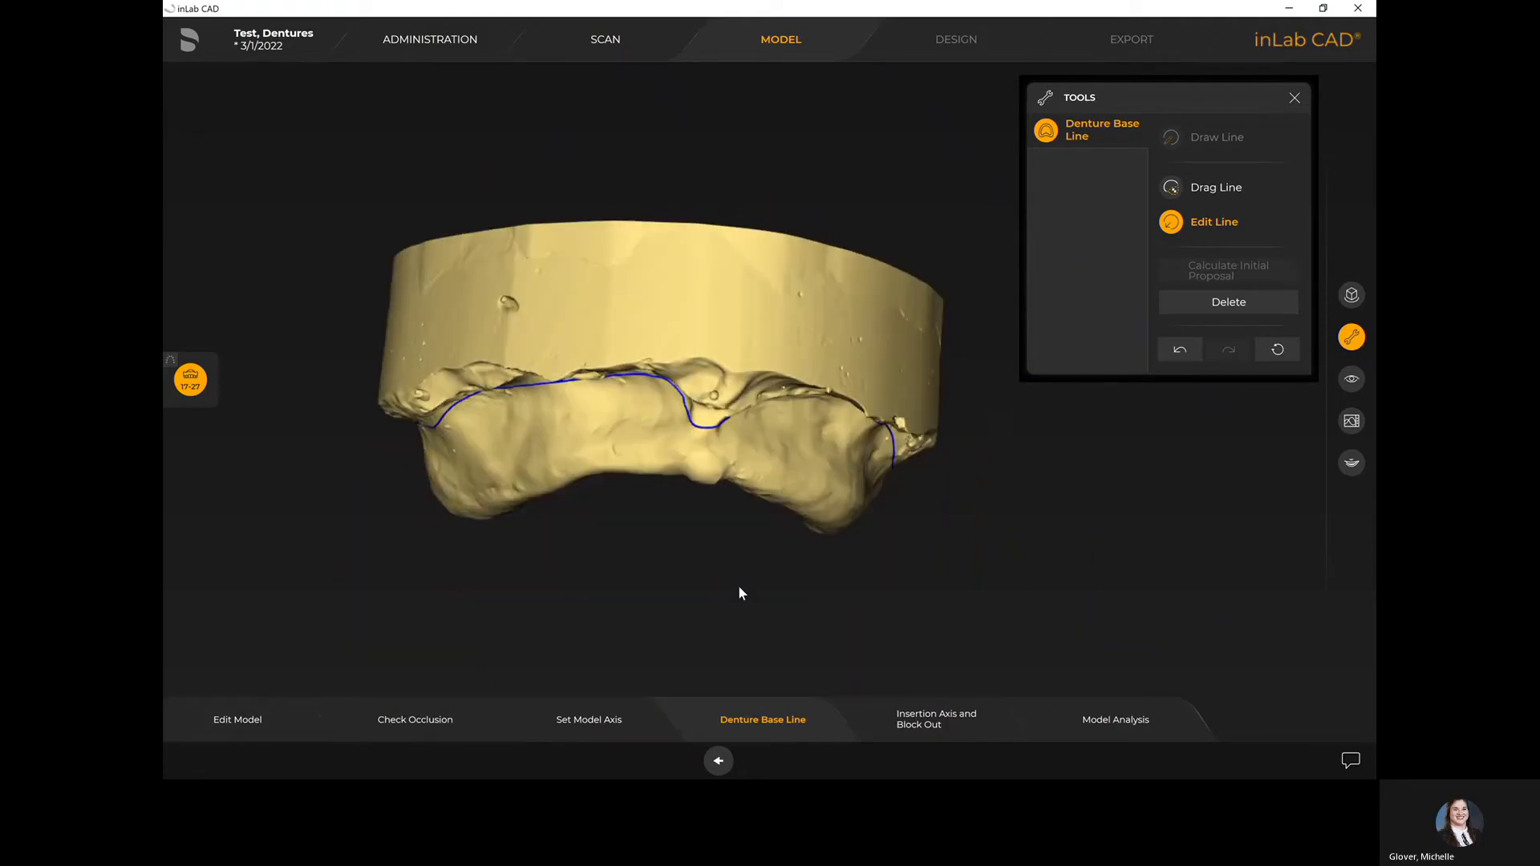
Proceed to the insertion axis stage, adjust the upper jaw's insertion axis slightly, and open the Blockout settings to check the model
left_click(931, 726)
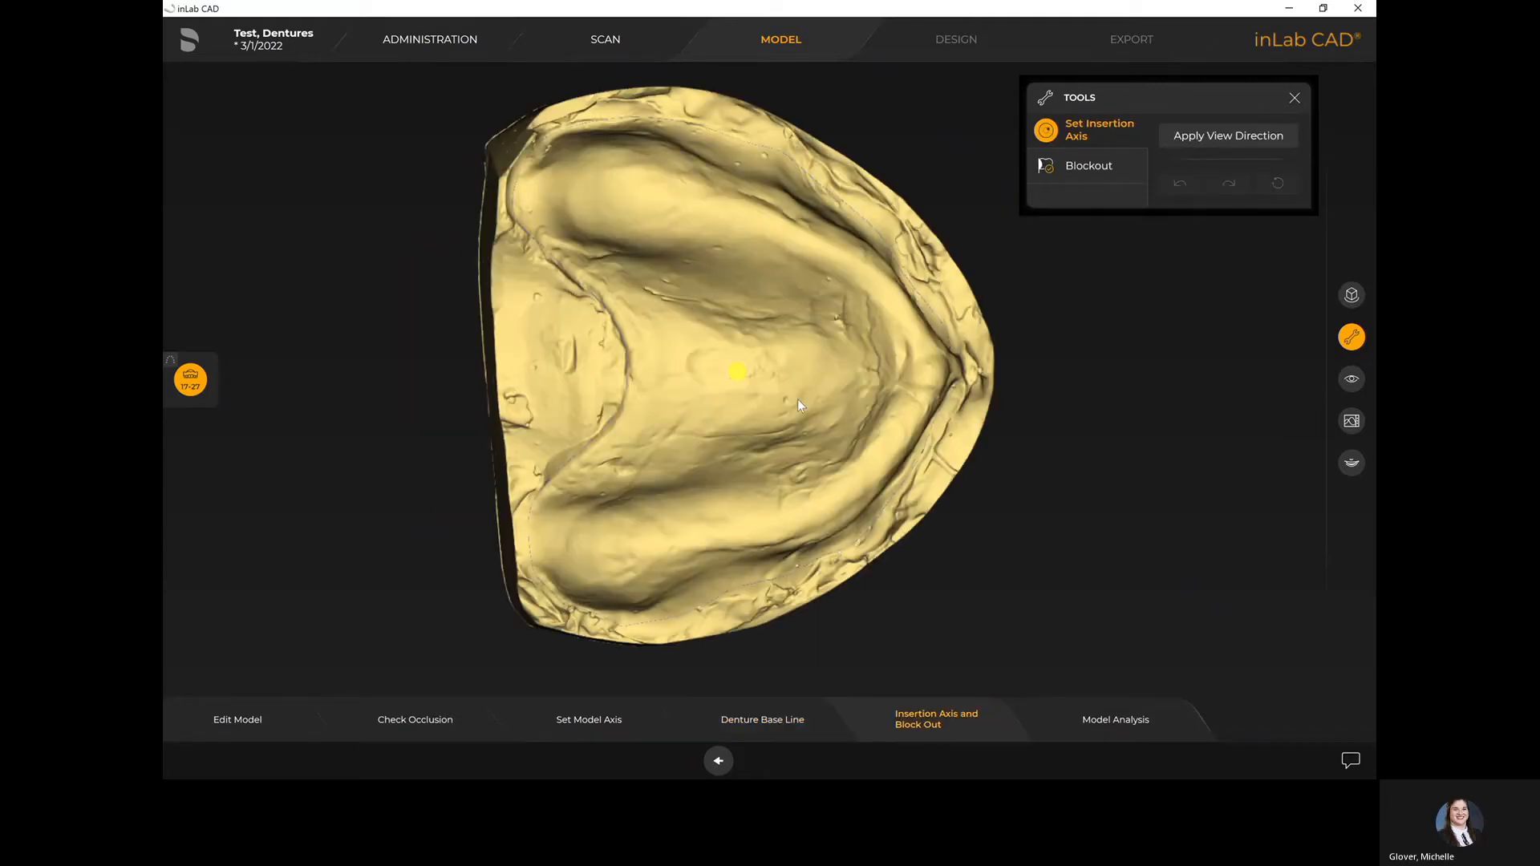
left_click_drag(739, 371, 750, 371)
mouse_move(931, 364)
right_mouse_down()
mouse_move(818, 349)
mouse_move(835, 400)
mouse_move(938, 340)
right_mouse_up()
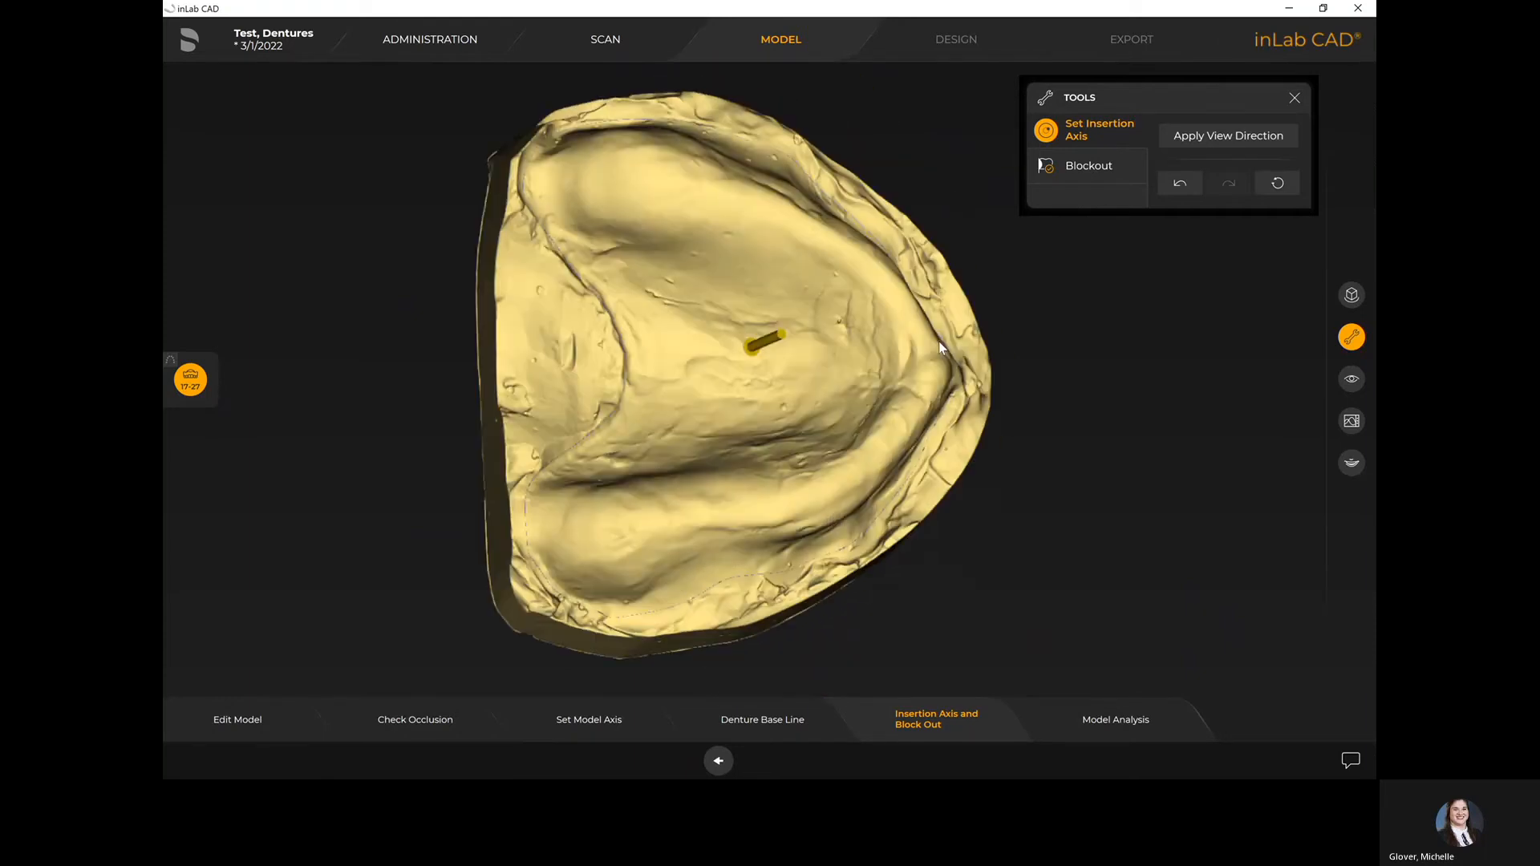
left_click(1107, 169)
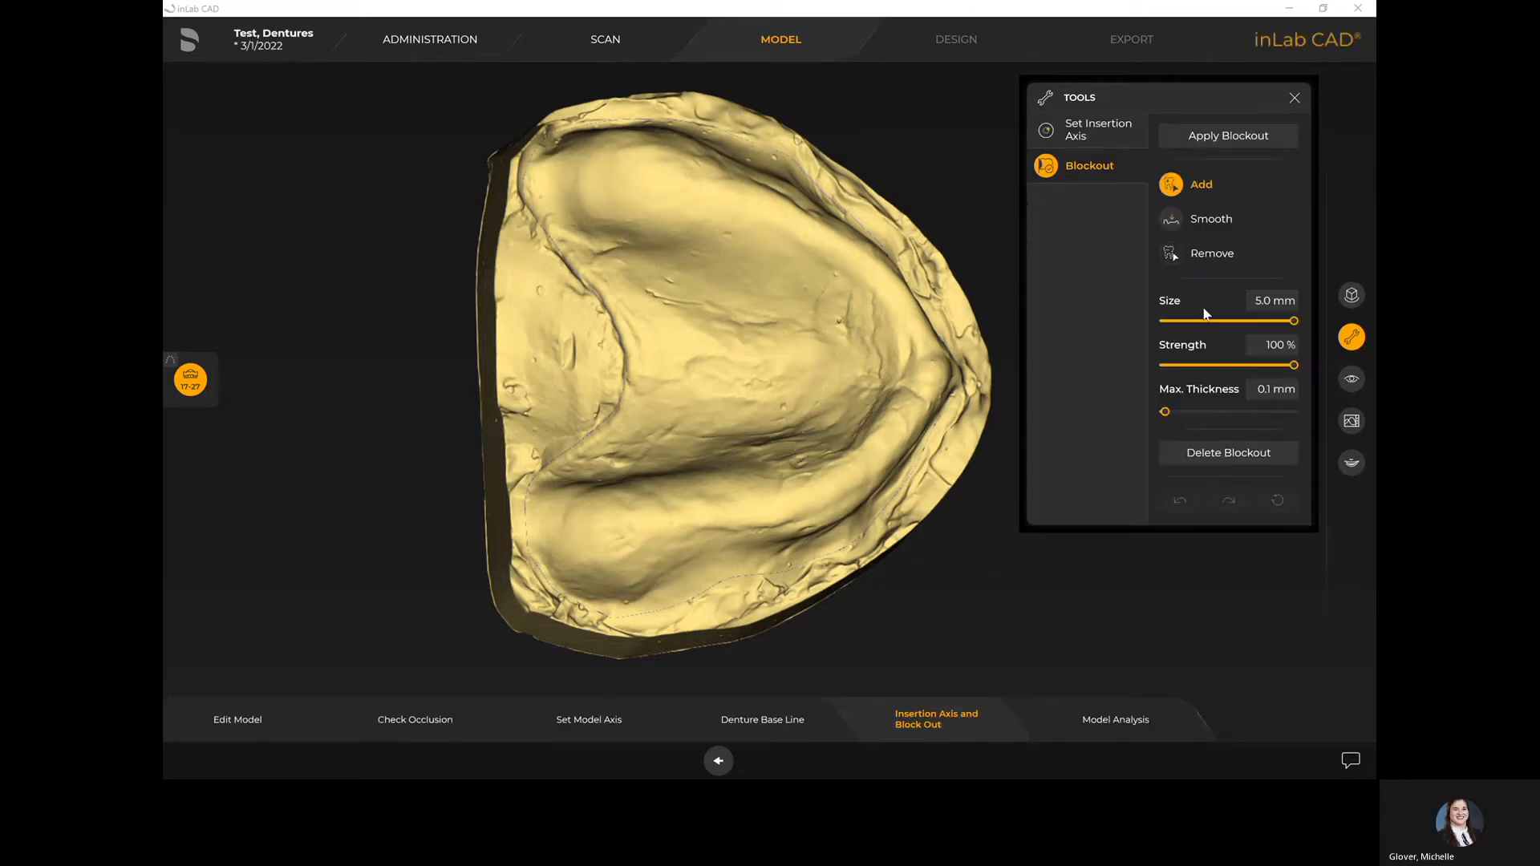
left_click_drag(1012, 306, 906, 303)
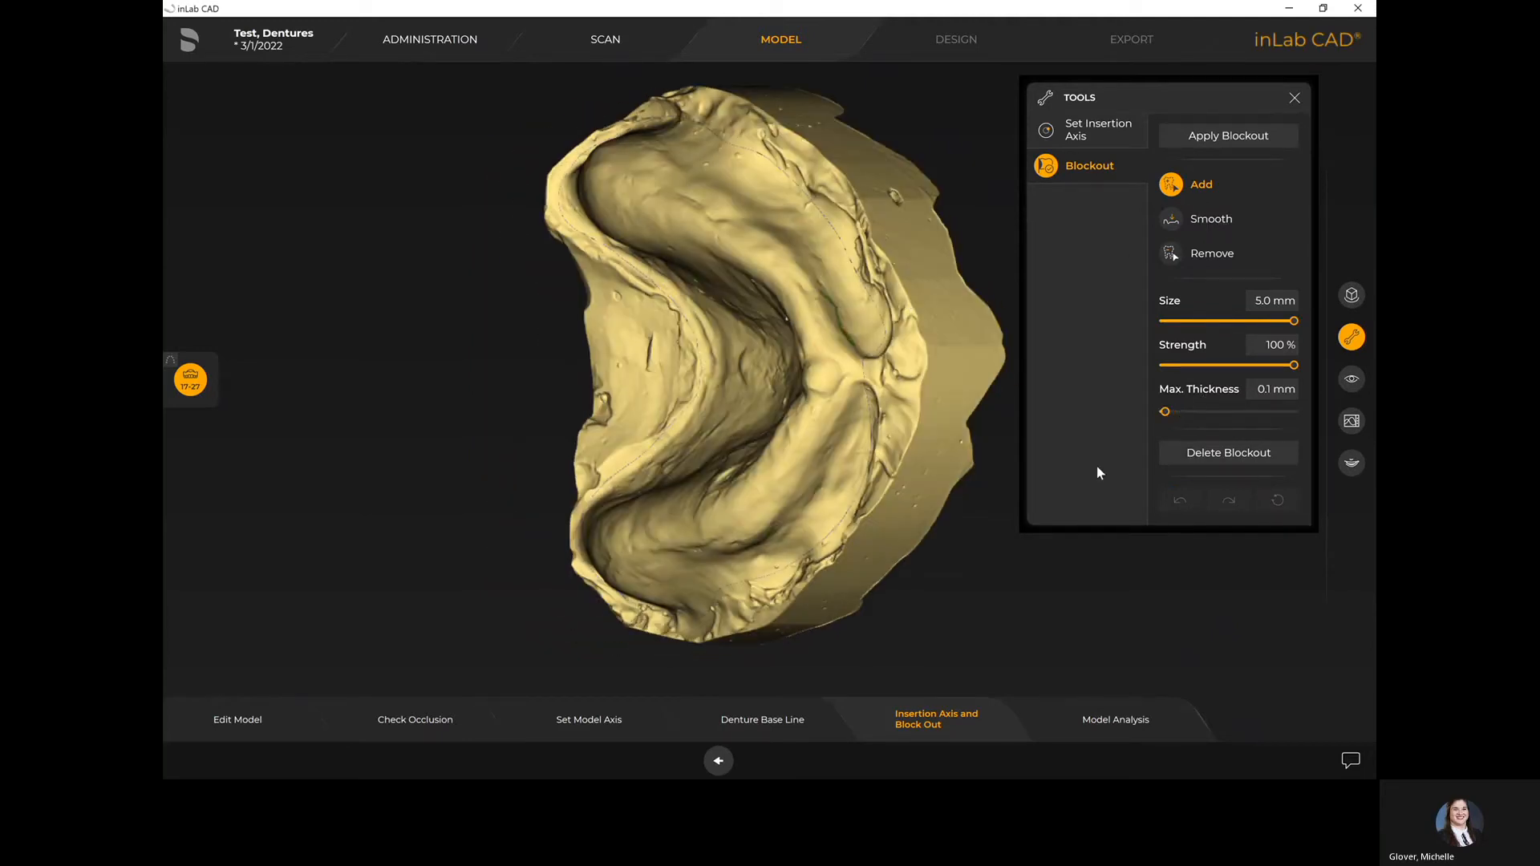
Proceed to model analysis and nudge a green premolar landmark on the lower jaw
left_click(1115, 723)
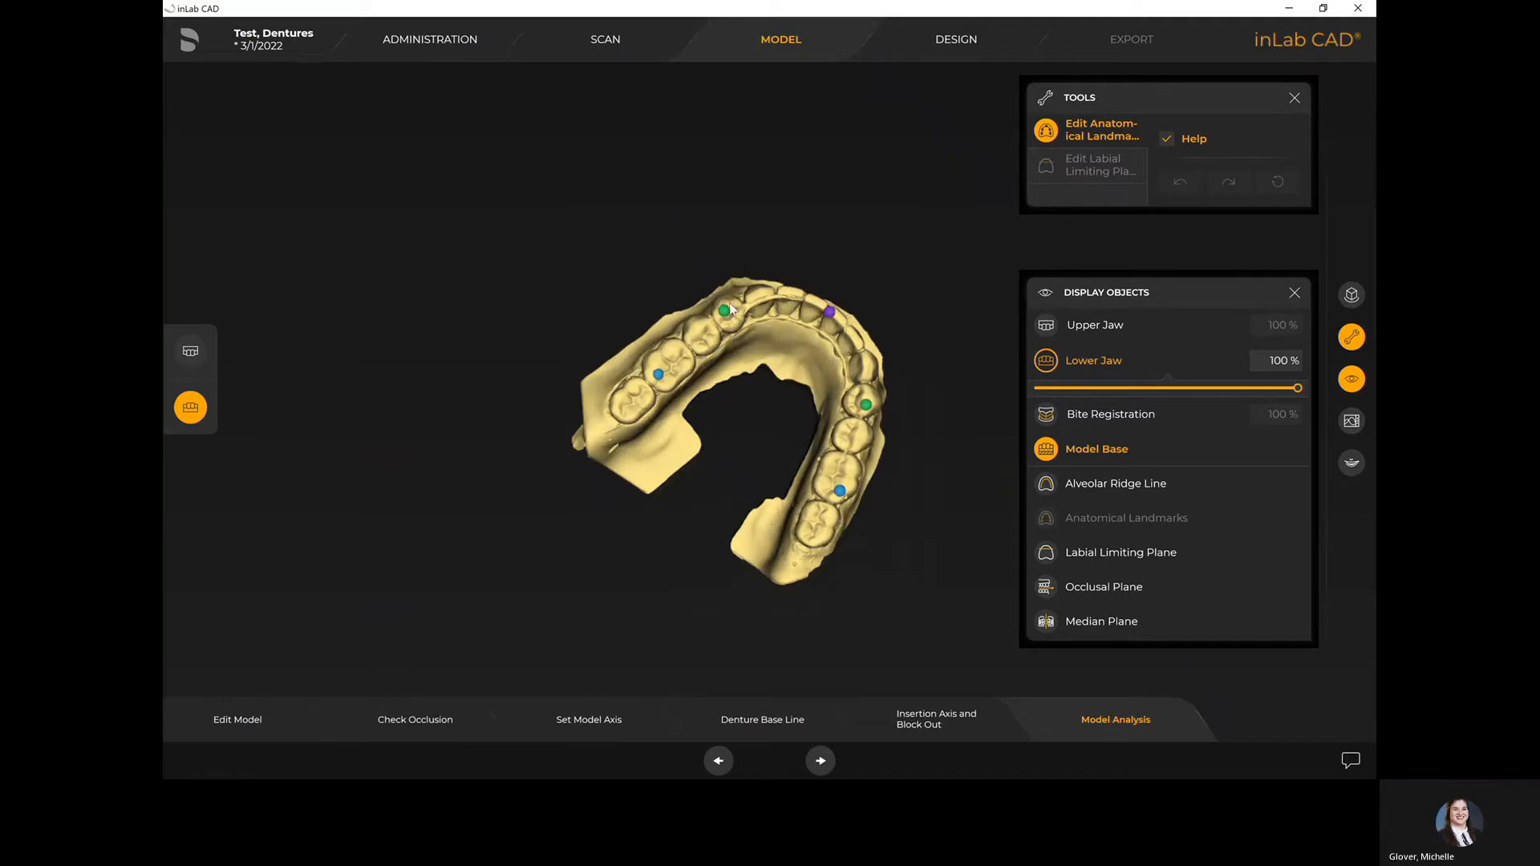
mouse_move(724, 317)
left_click_drag(725, 320, 728, 321)
right_click_drag(757, 446, 703, 502)
right_click_drag(787, 456, 788, 342)
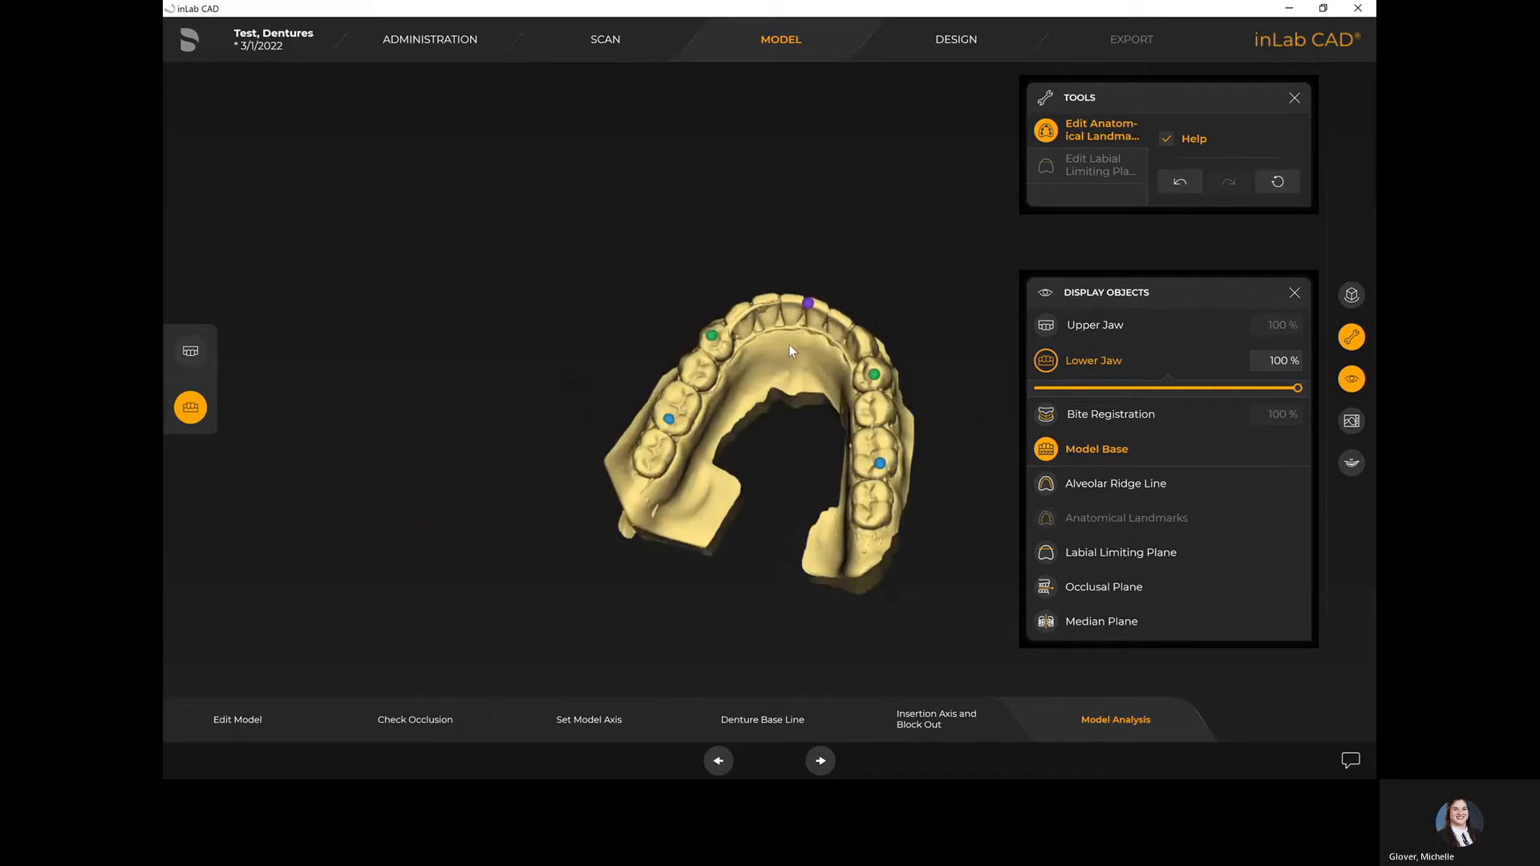
Show the upper jaw and move both red Maxillary Tuber landmarks farther back on the ridge ends
left_click(185, 355)
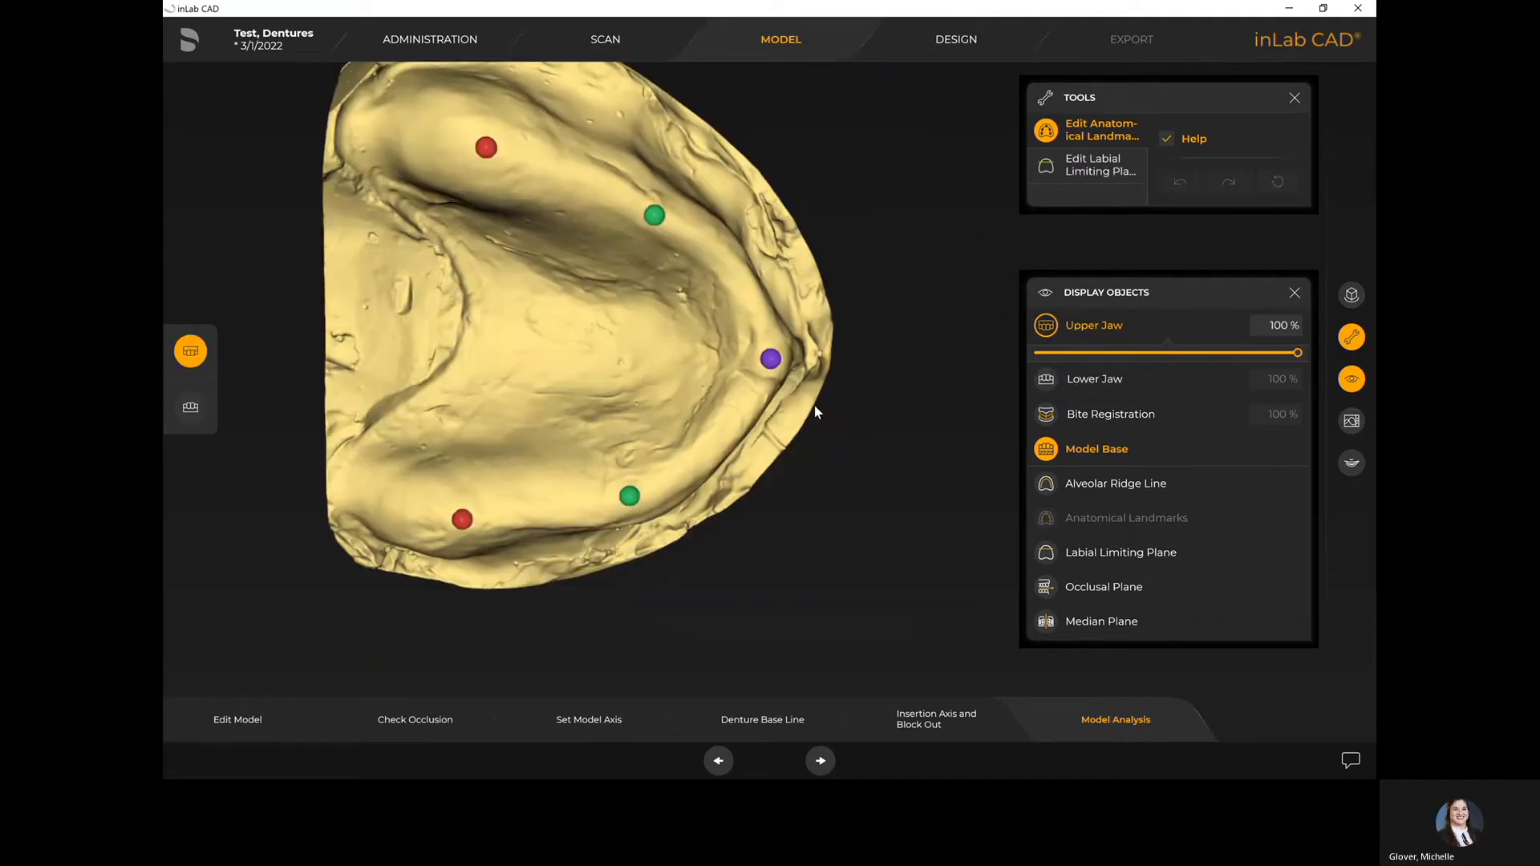
mouse_move(484, 163)
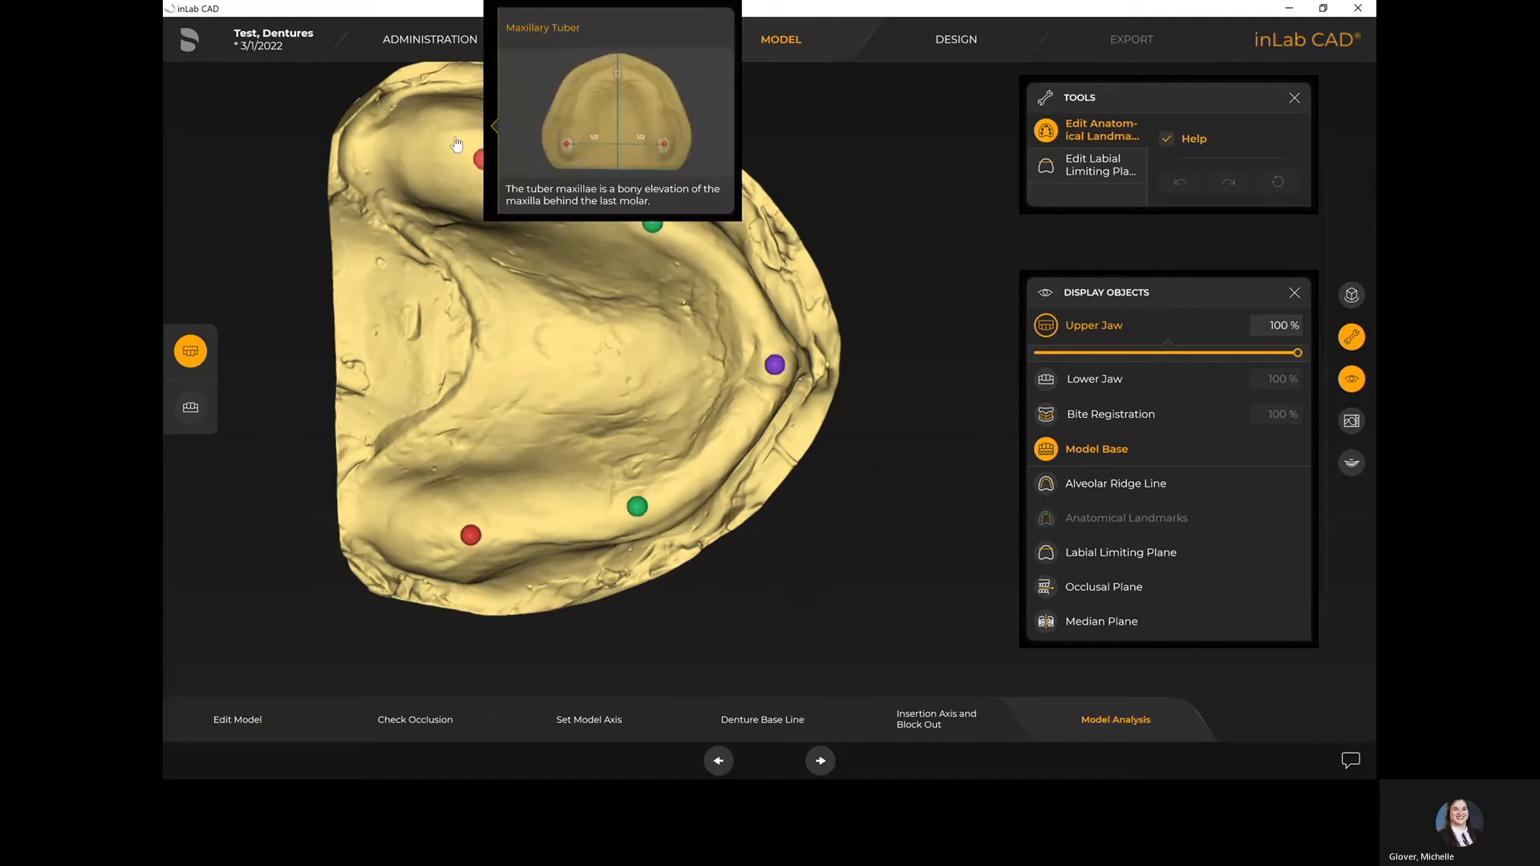
left_click_drag(458, 144, 456, 146)
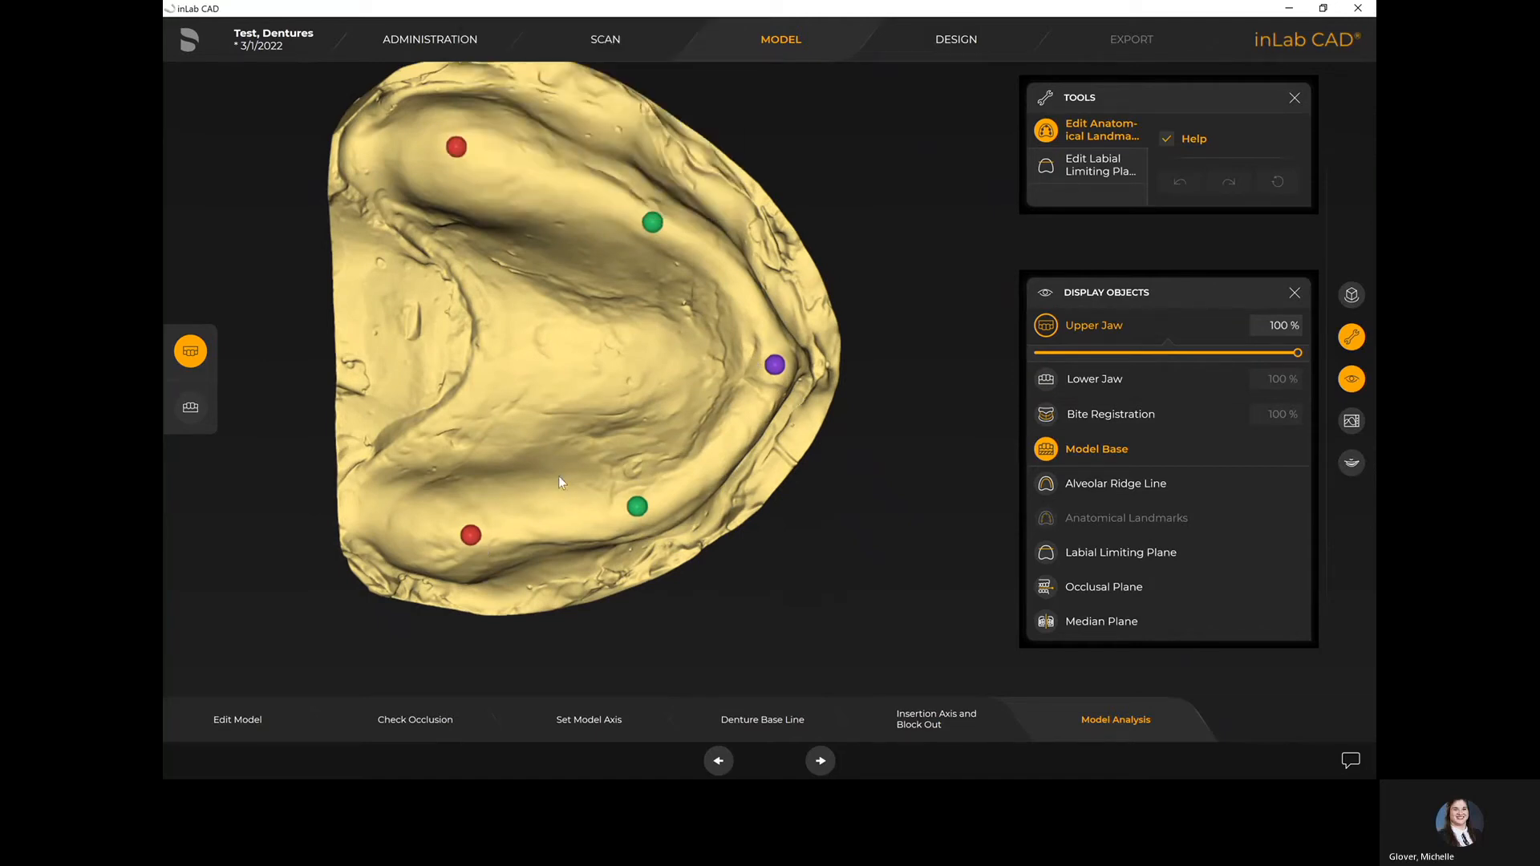
left_click_drag(450, 540, 414, 549)
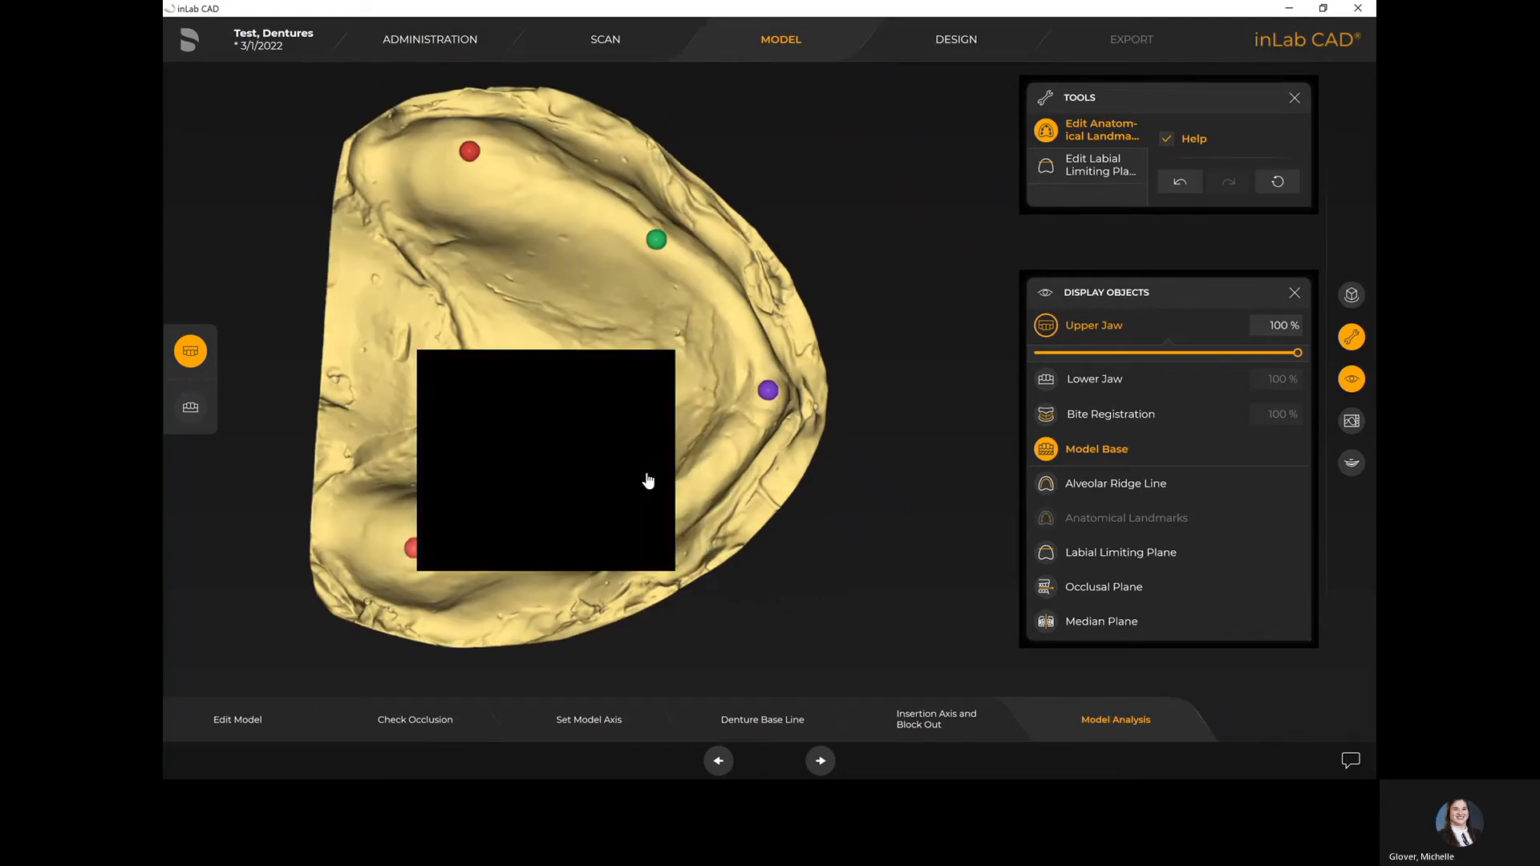
scroll(834, 480, "down", 5)
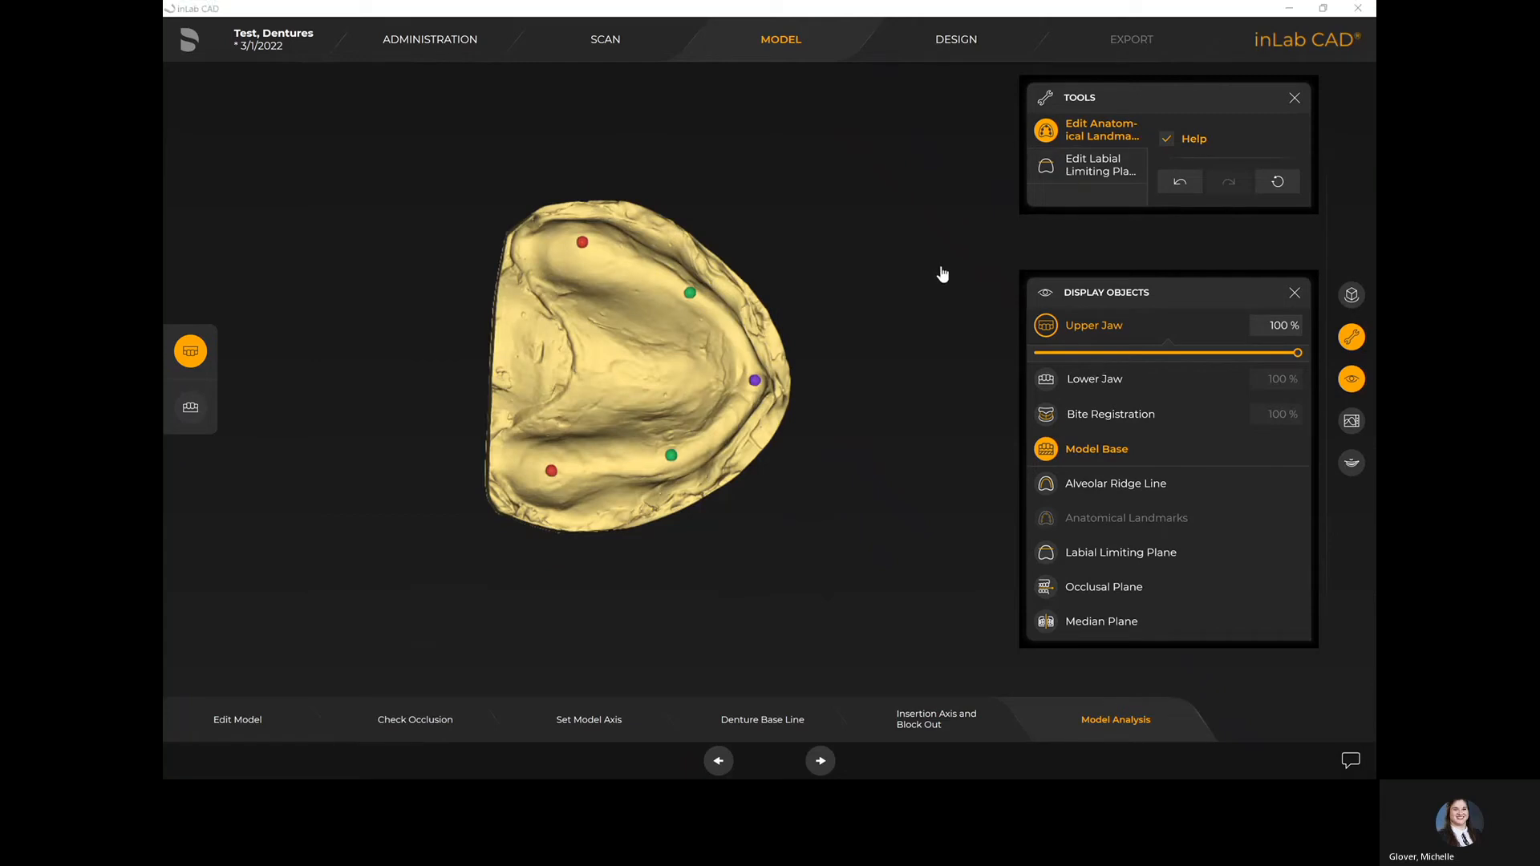
Open the labial limiting plane settings and display the bite registration to check the plane against the front teeth
left_click(1063, 182)
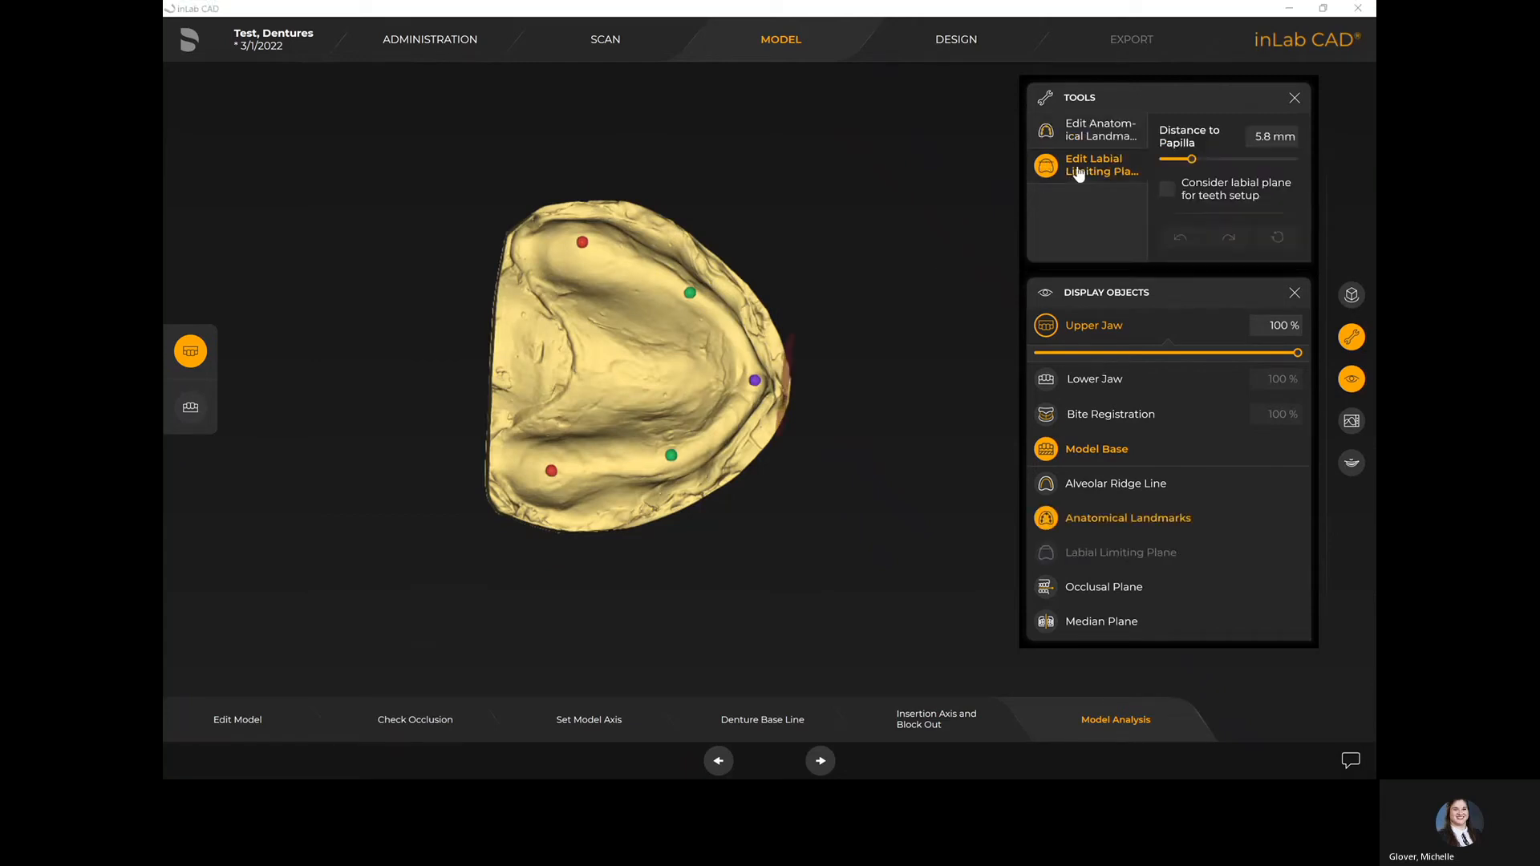
left_click(1084, 417)
right_click_drag(827, 573, 860, 550)
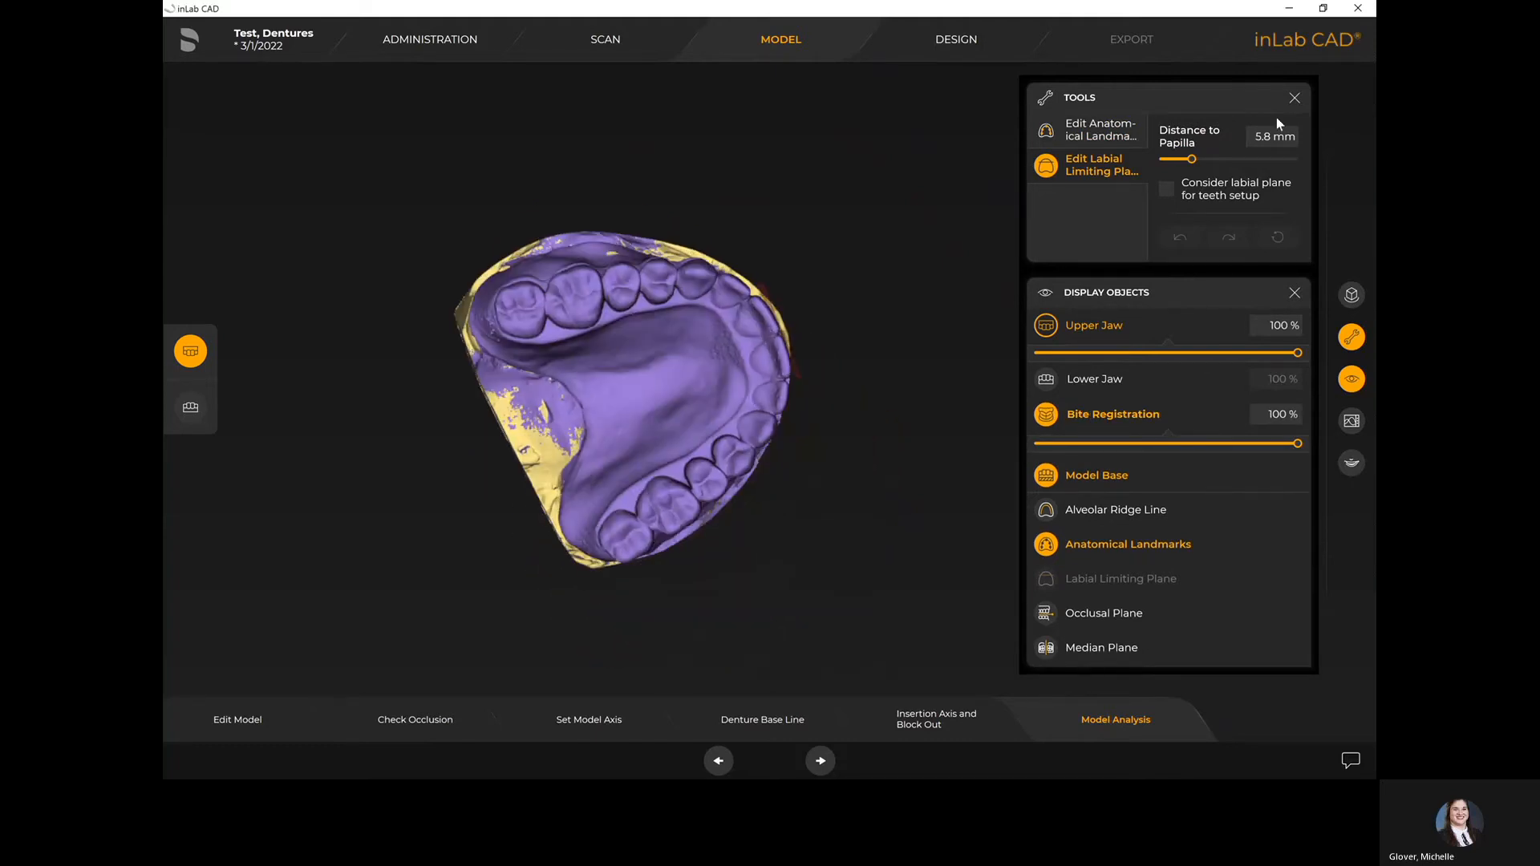
right_click_drag(687, 155, 545, 343)
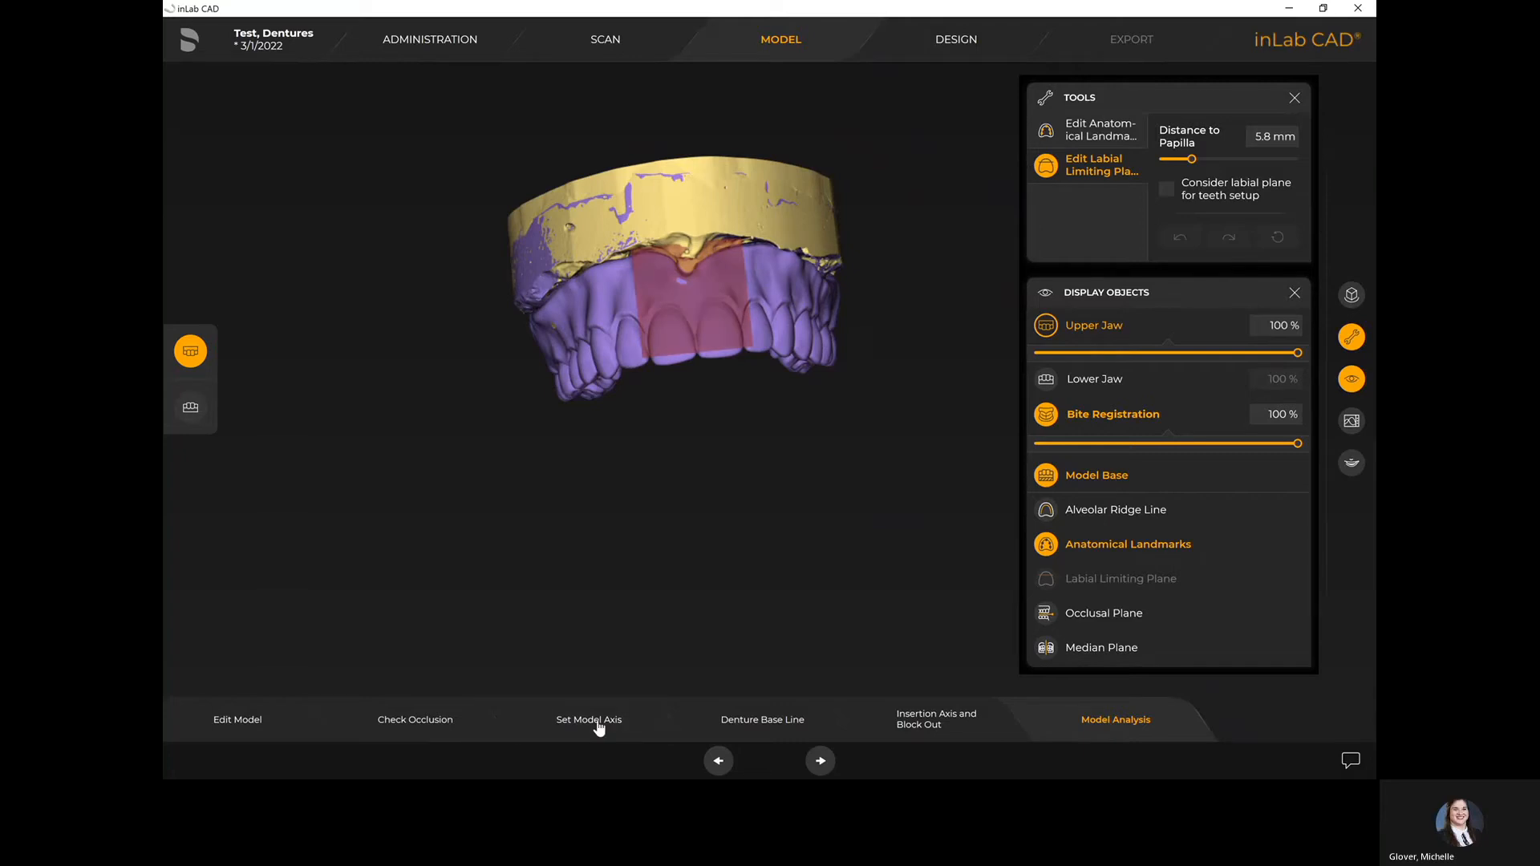
Proceed to the design phase and list the parameter sets available for the denture base
left_click(945, 38)
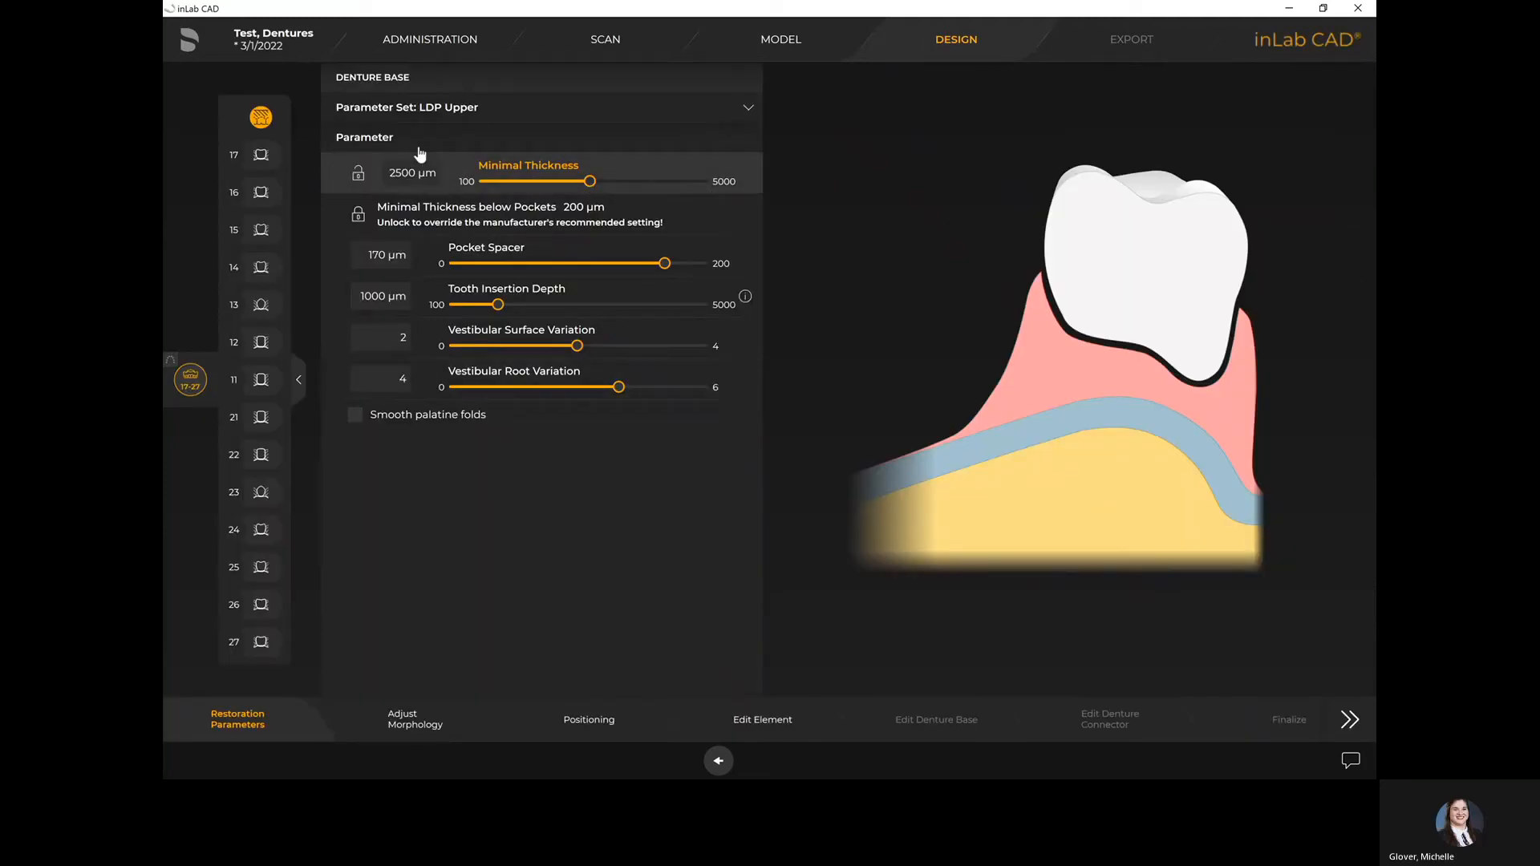
left_click(750, 110)
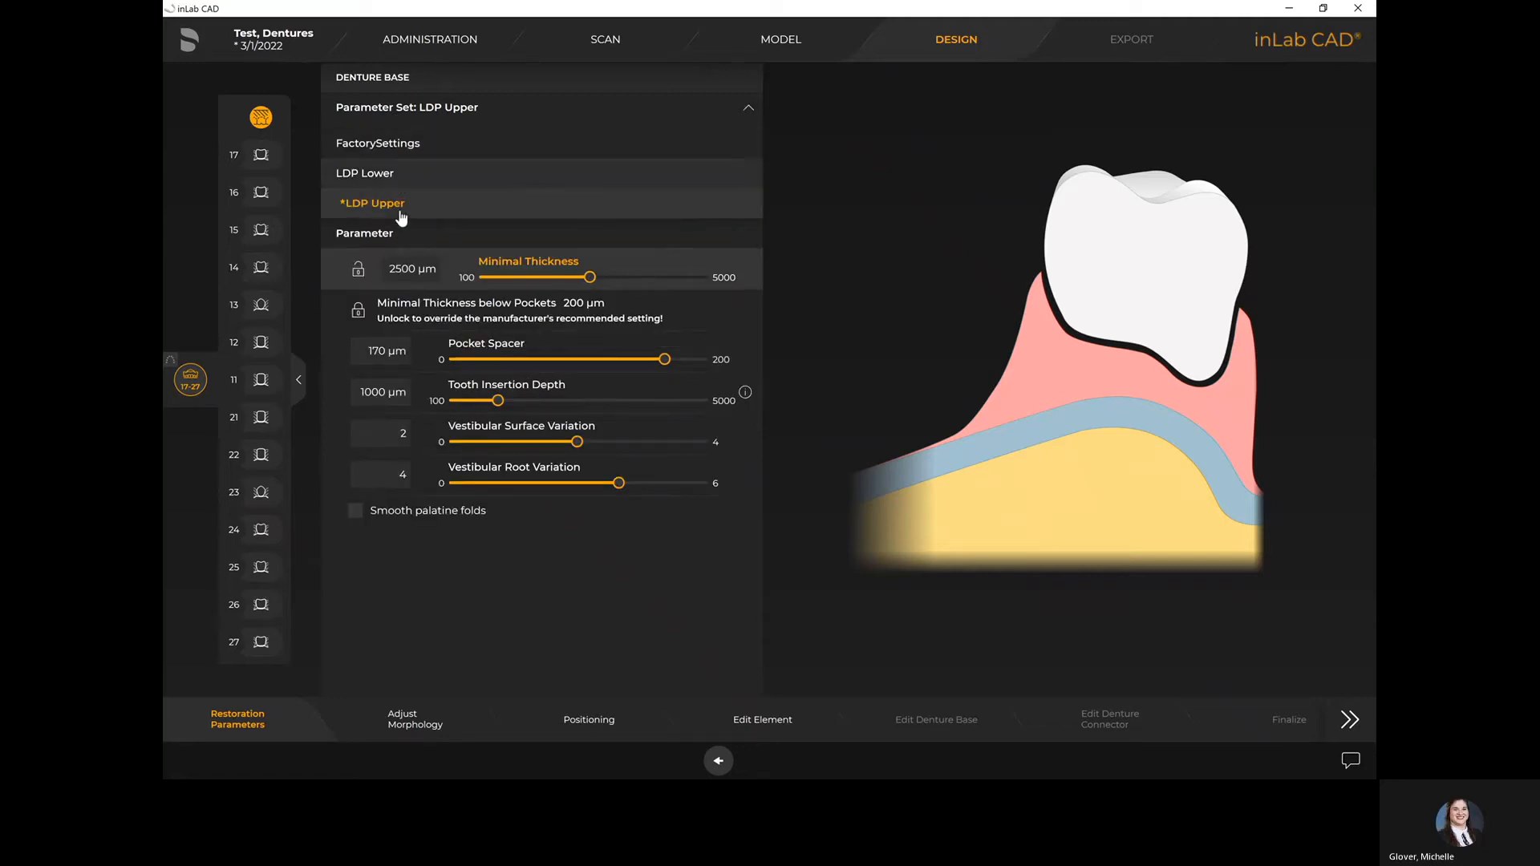
left_click(190, 40)
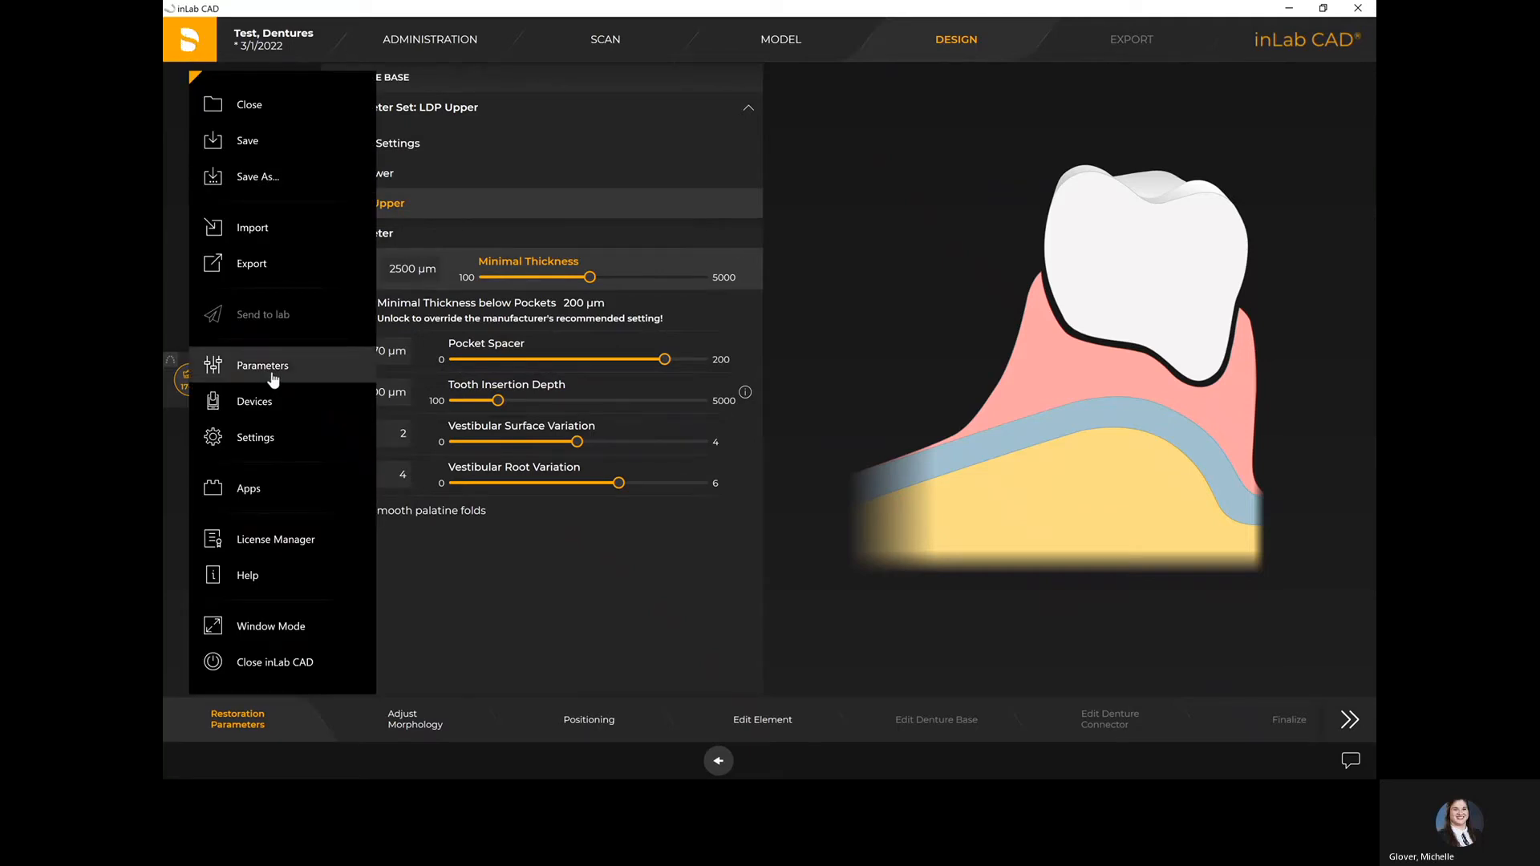
left_click(872, 219)
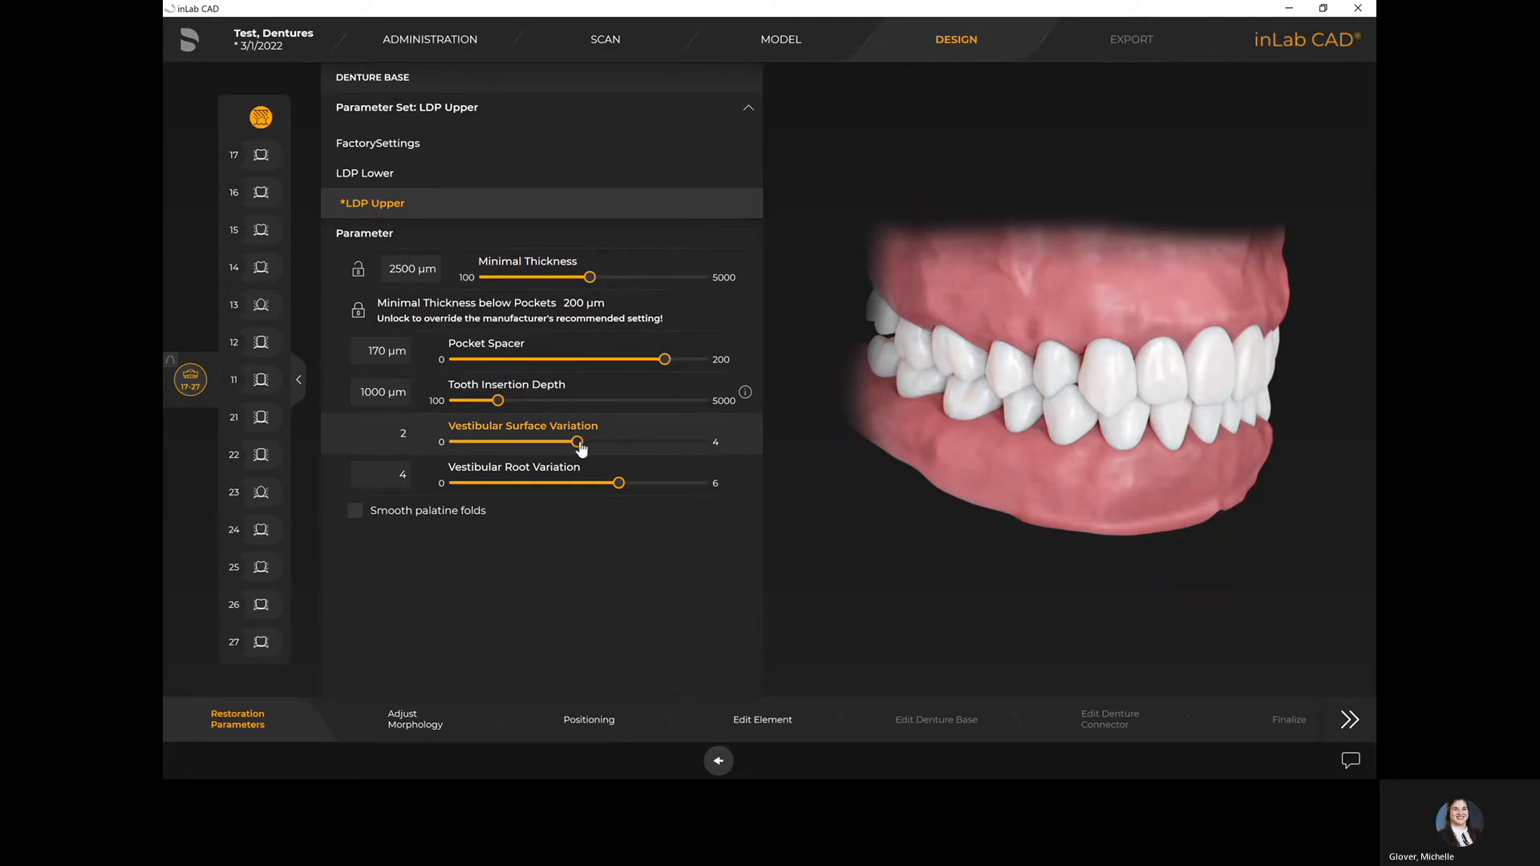
Set the denture base's Vestibular Surface Variation to 3
left_click_drag(577, 442, 639, 444)
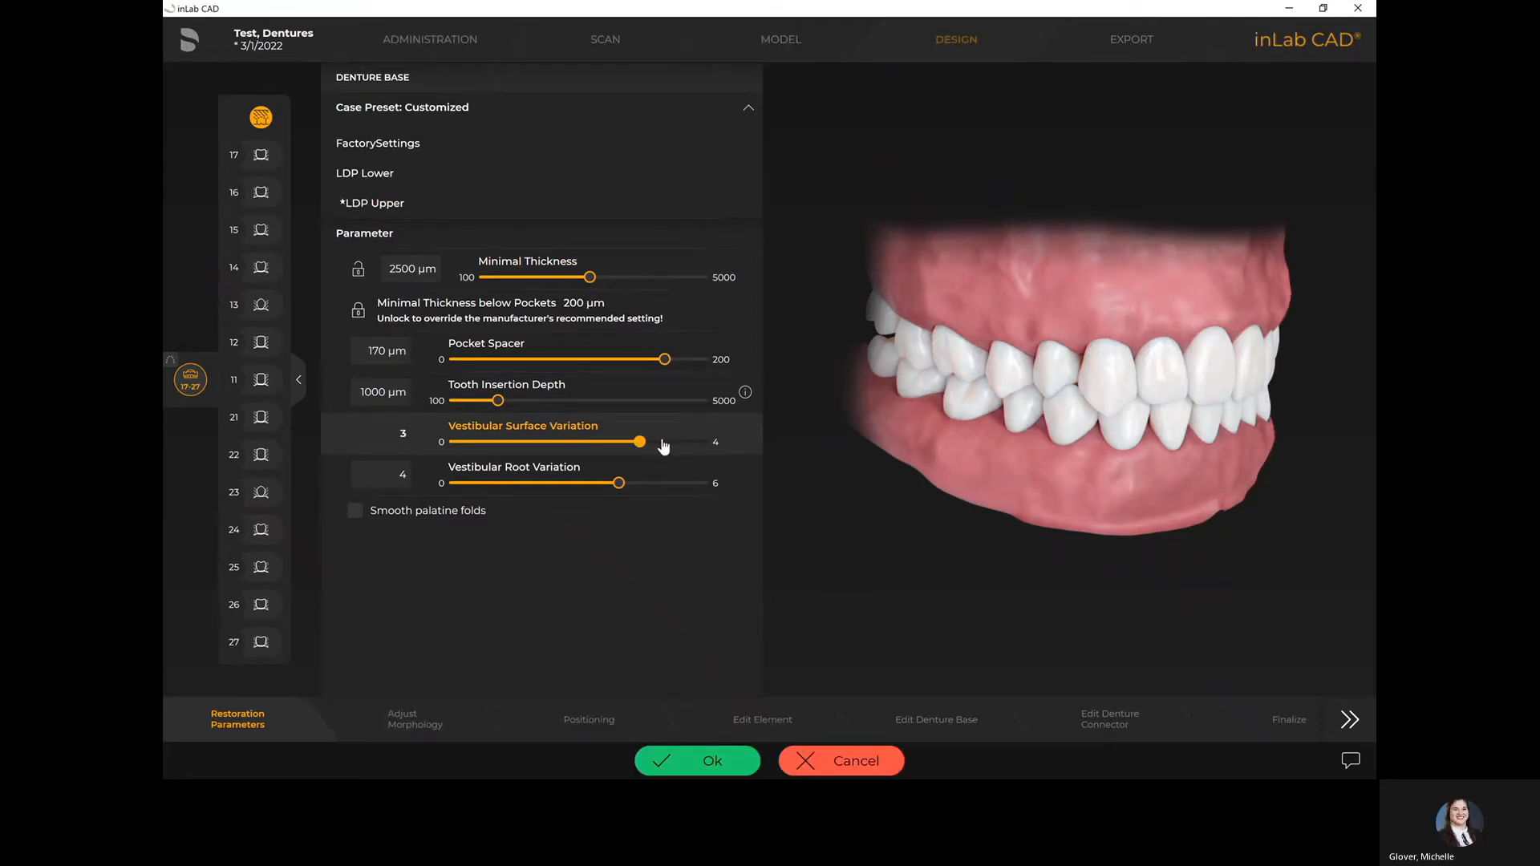
left_click_drag(639, 442, 589, 445)
left_click(624, 447)
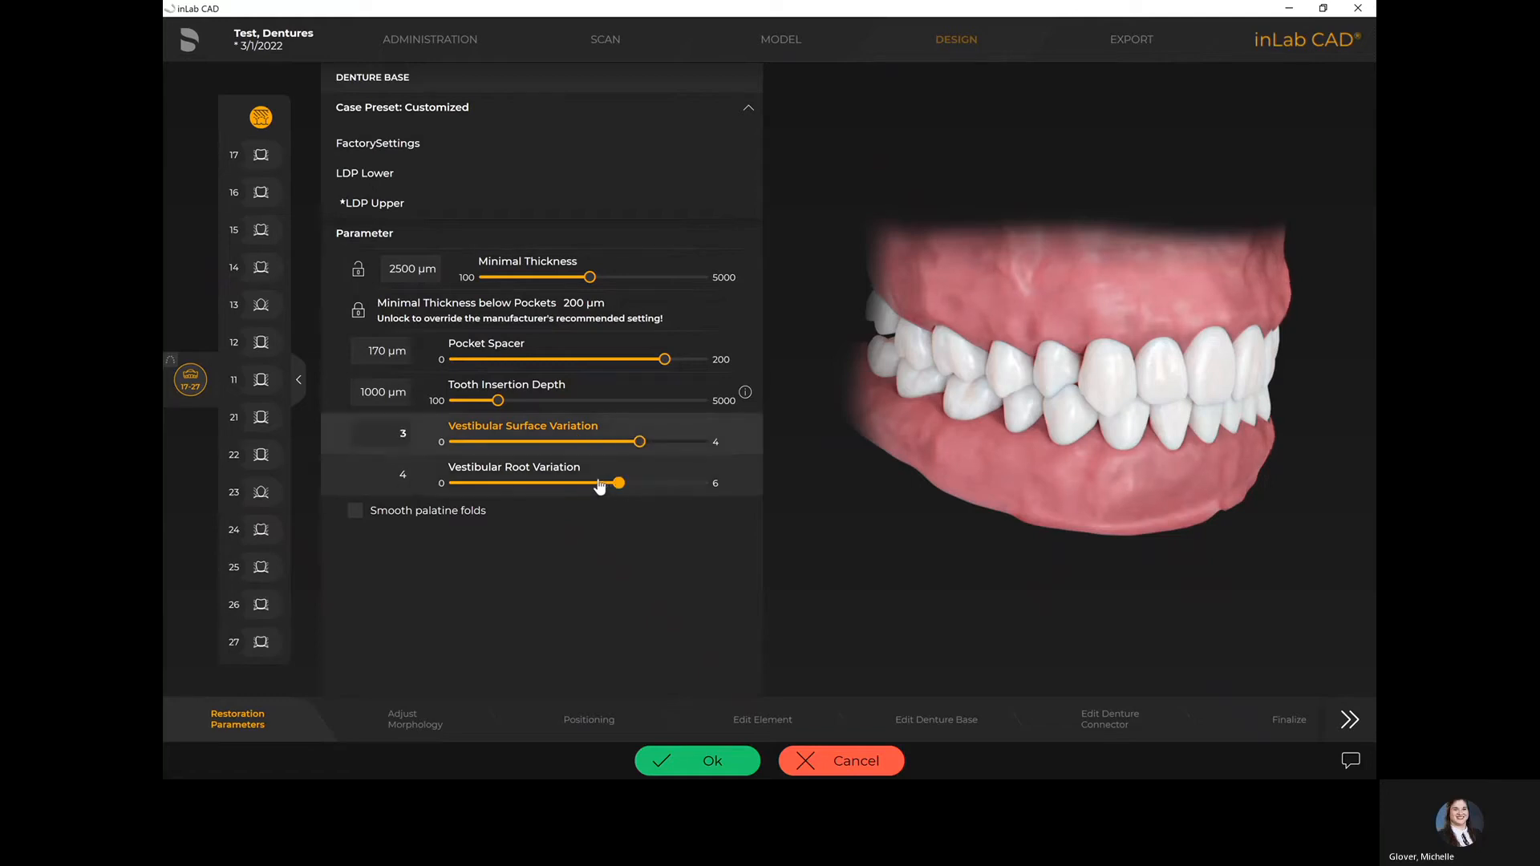
Set the denture base's Vestibular Root Variation to 3 and accept the parameter change
left_click_drag(604, 484, 589, 484)
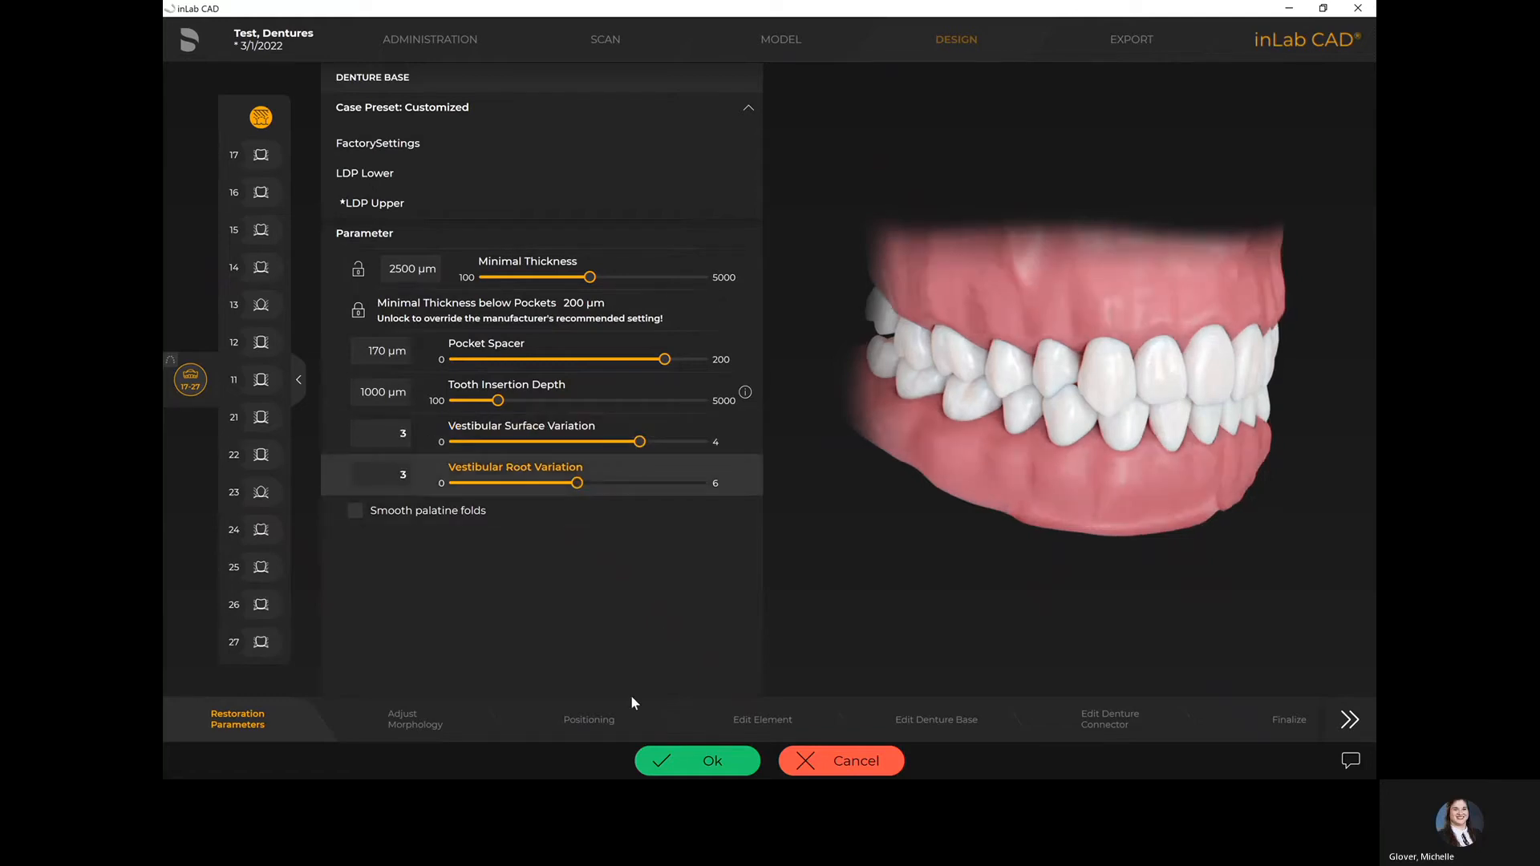
left_click(710, 762)
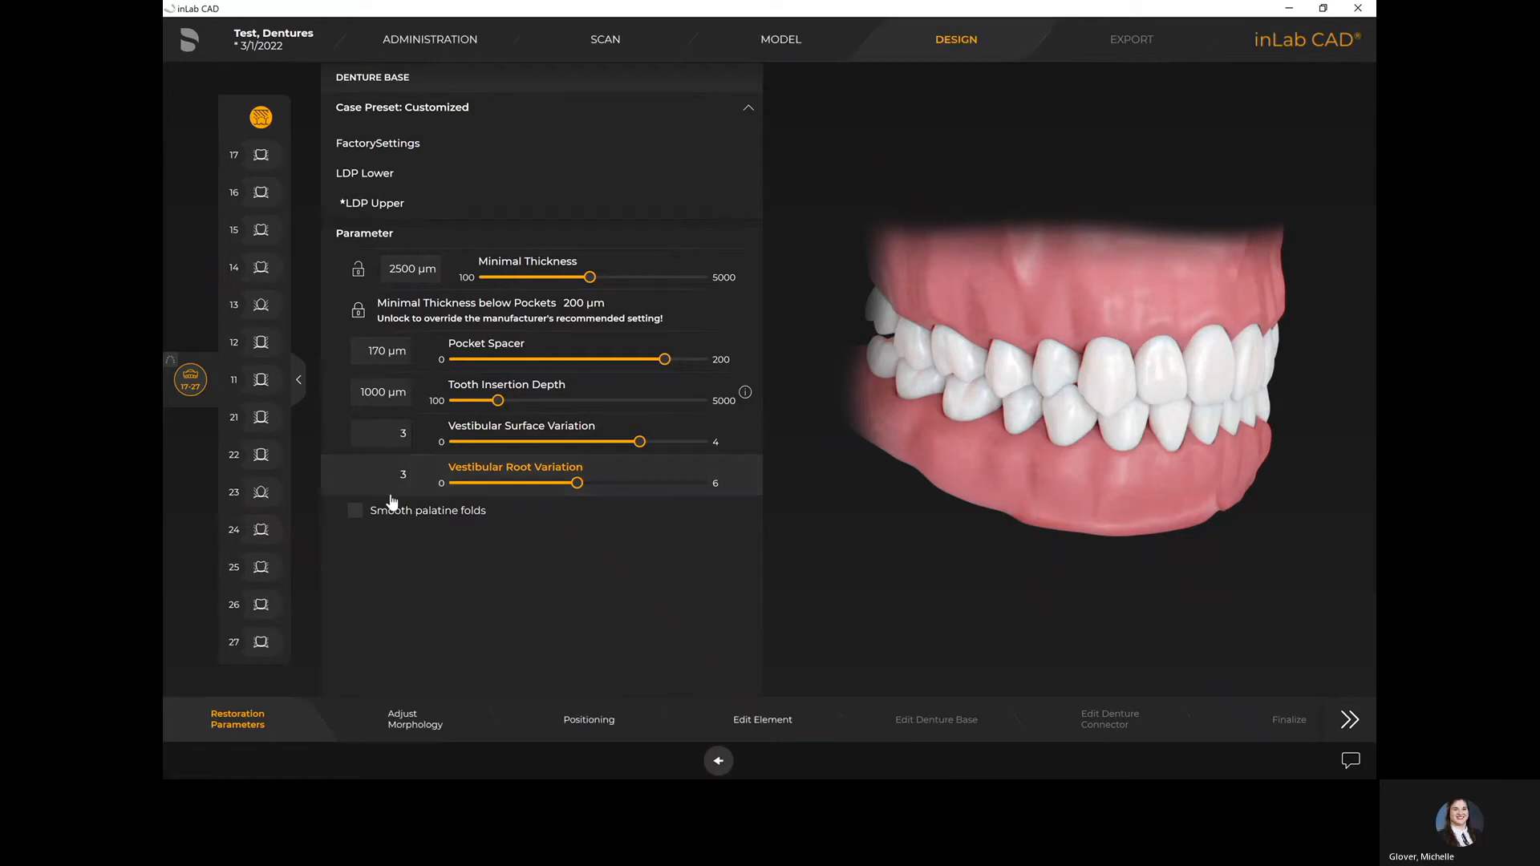
Preview the denture base with smoothed palatine folds and leave that option disabled
left_click(423, 522)
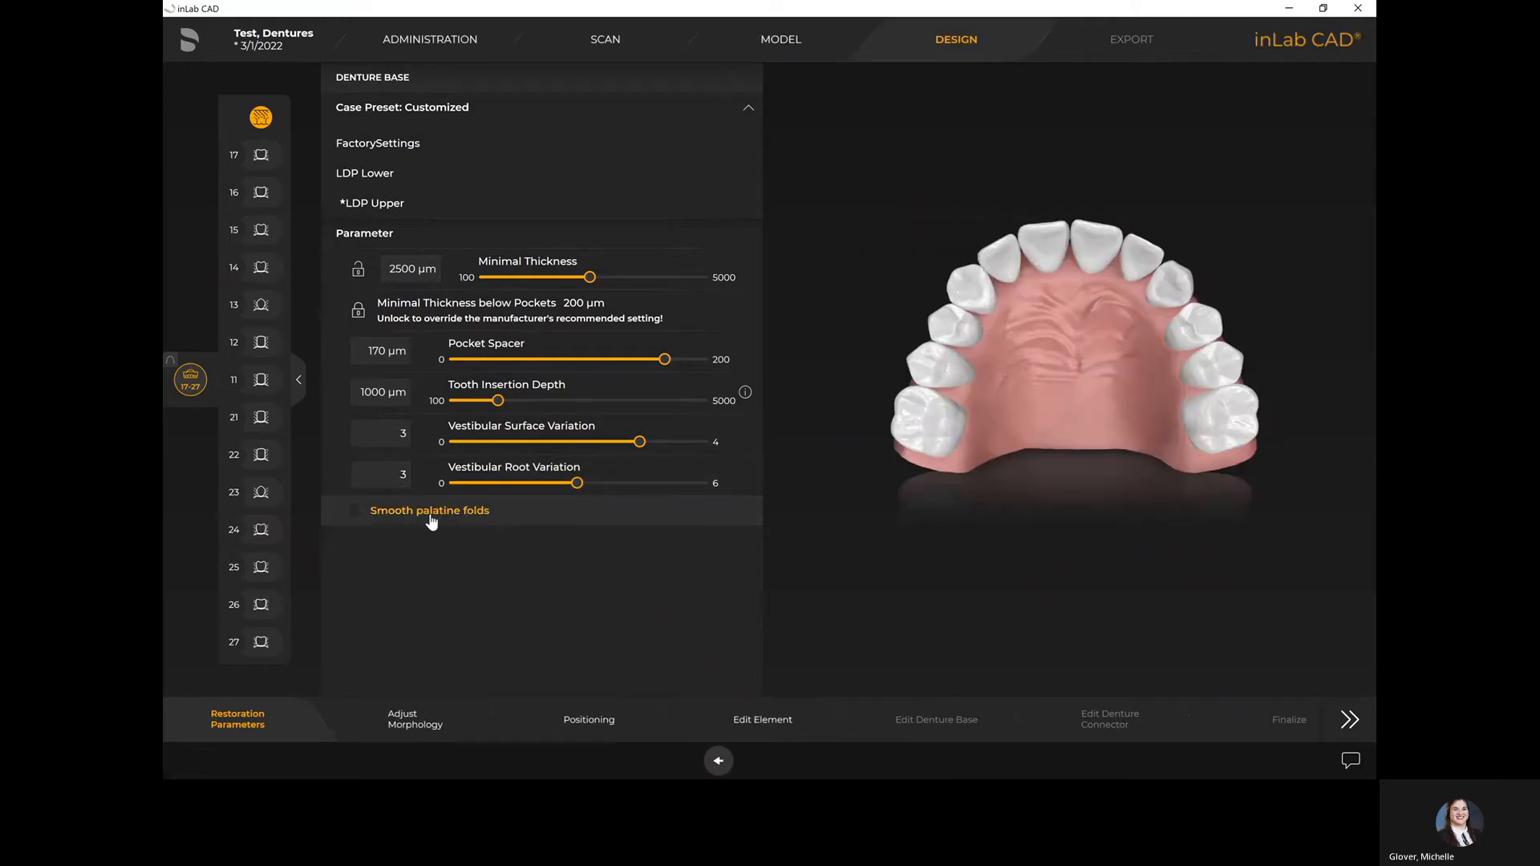
left_click(357, 513)
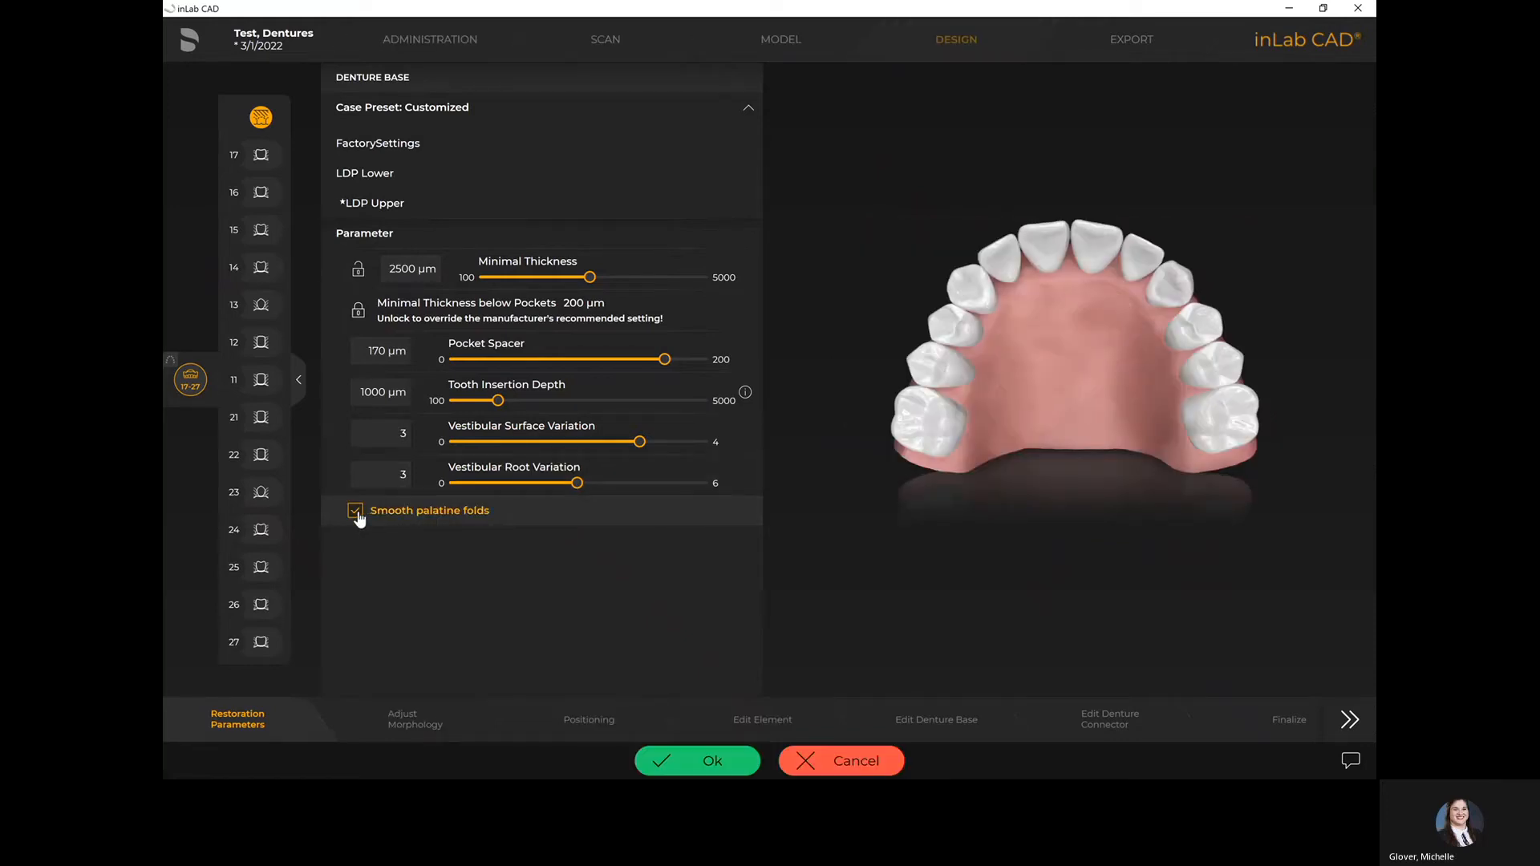
left_click(357, 514)
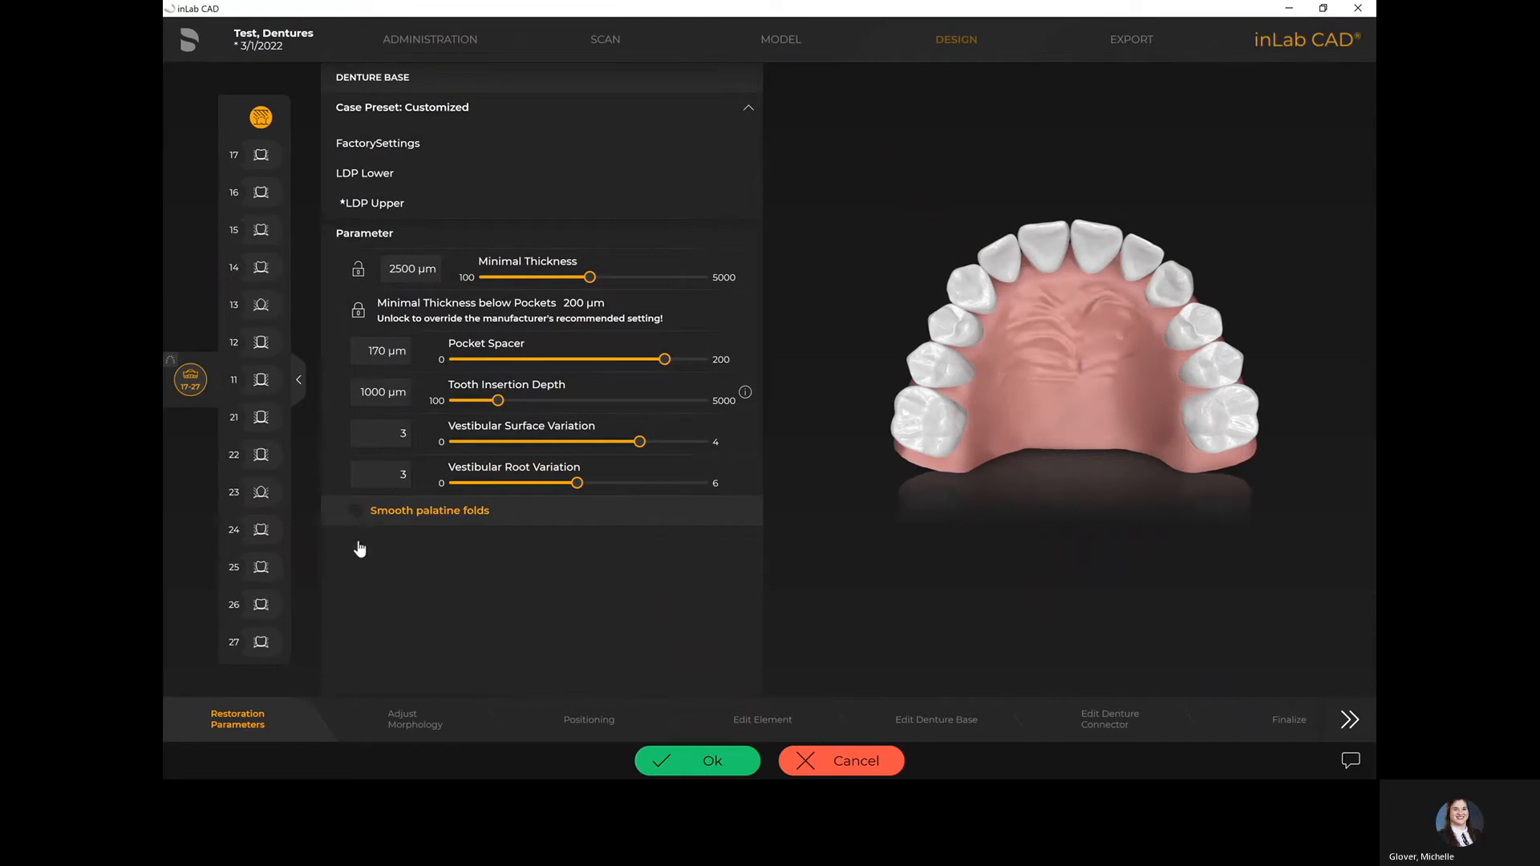
left_click(688, 760)
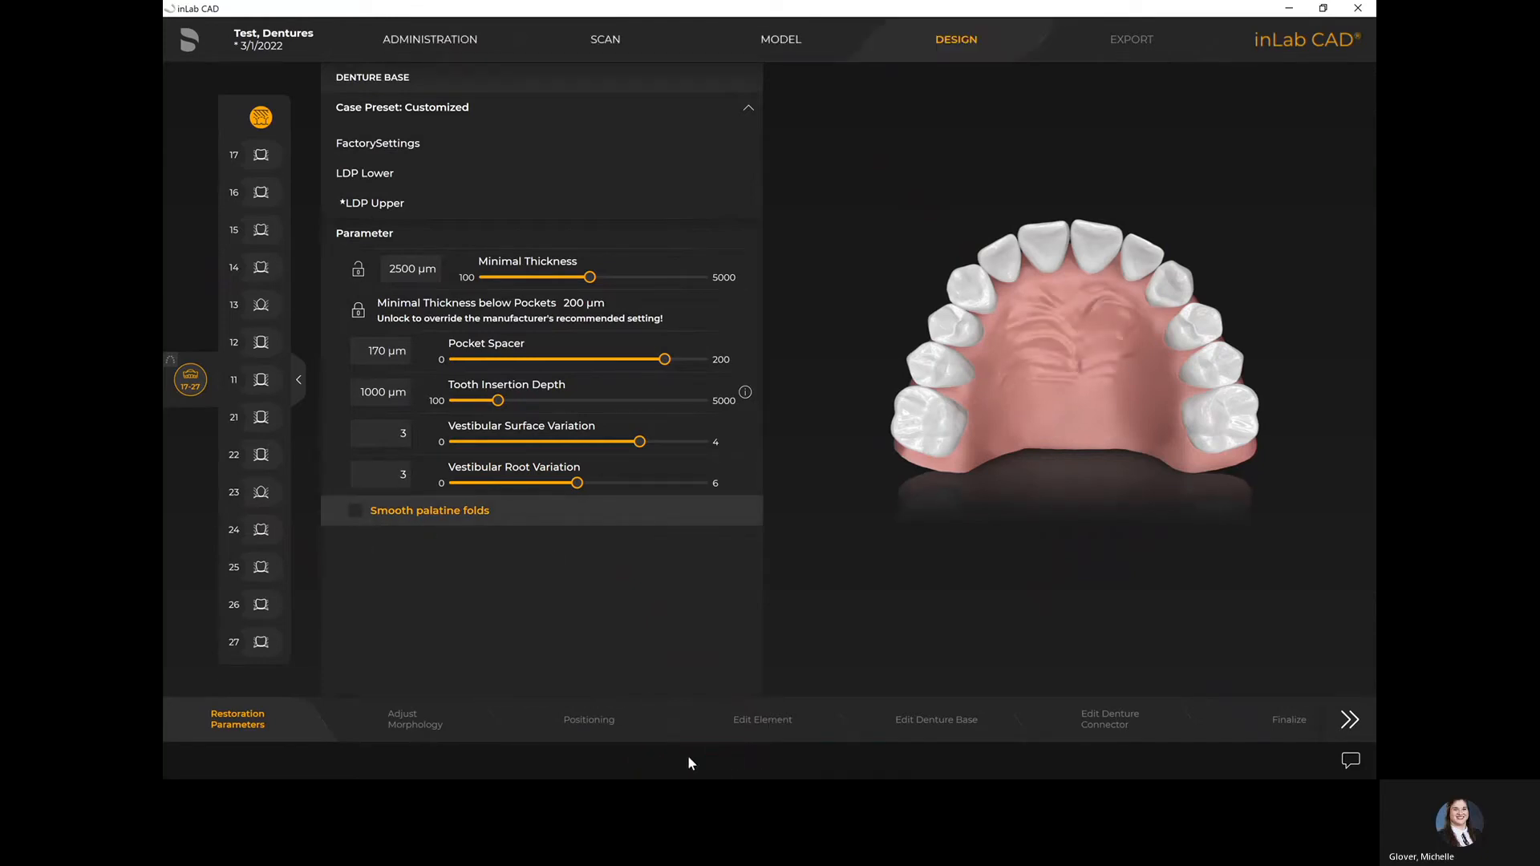
Go to the Adjust Morphology phase and review the available upper anterior tooth molds and tooth shapes
left_click(437, 739)
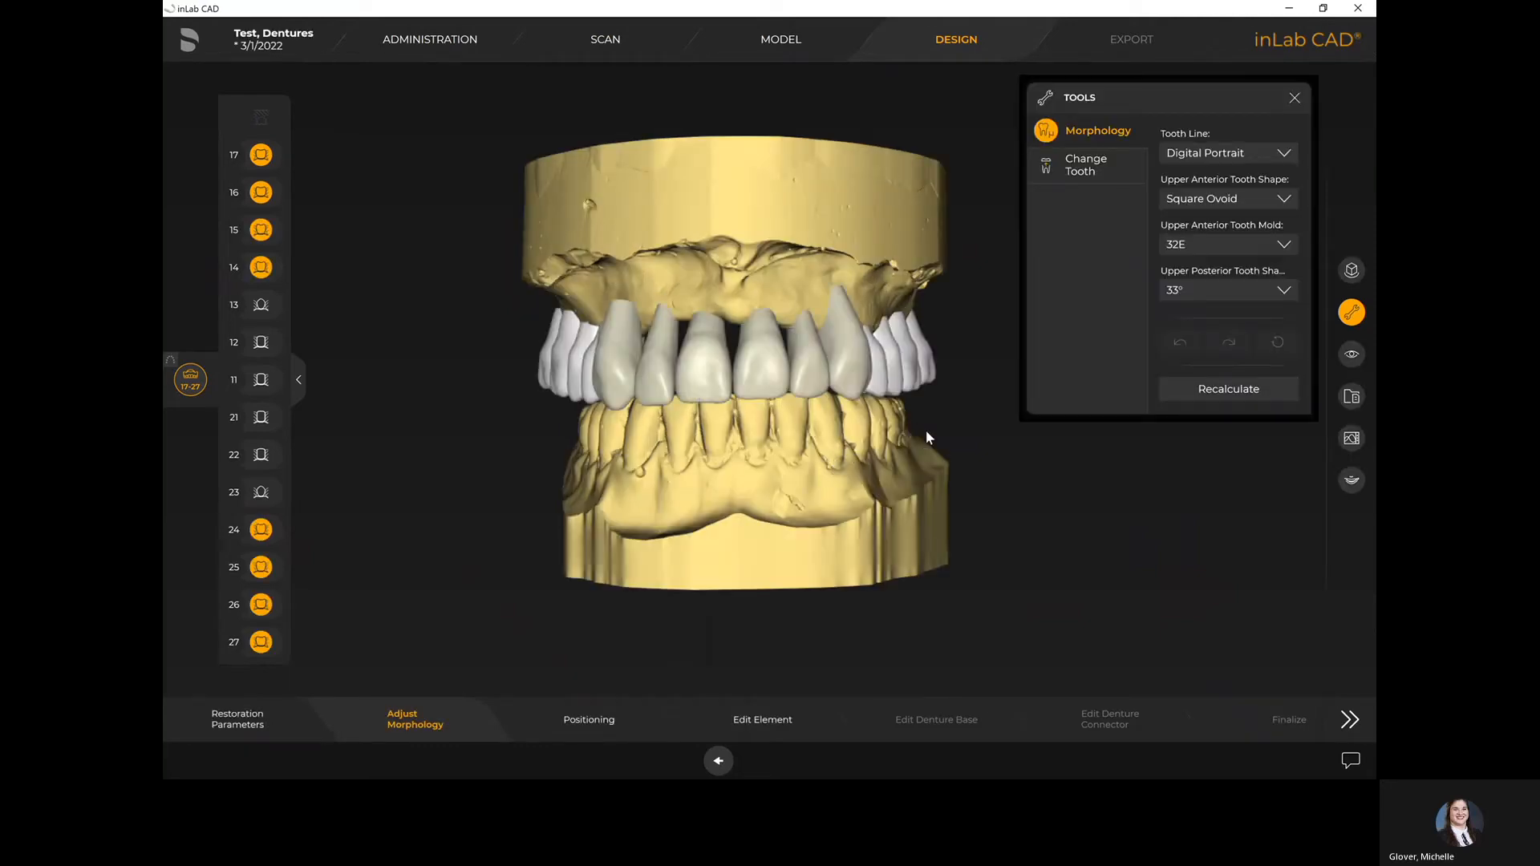
left_click_drag(892, 428, 748, 525)
left_click(1172, 244)
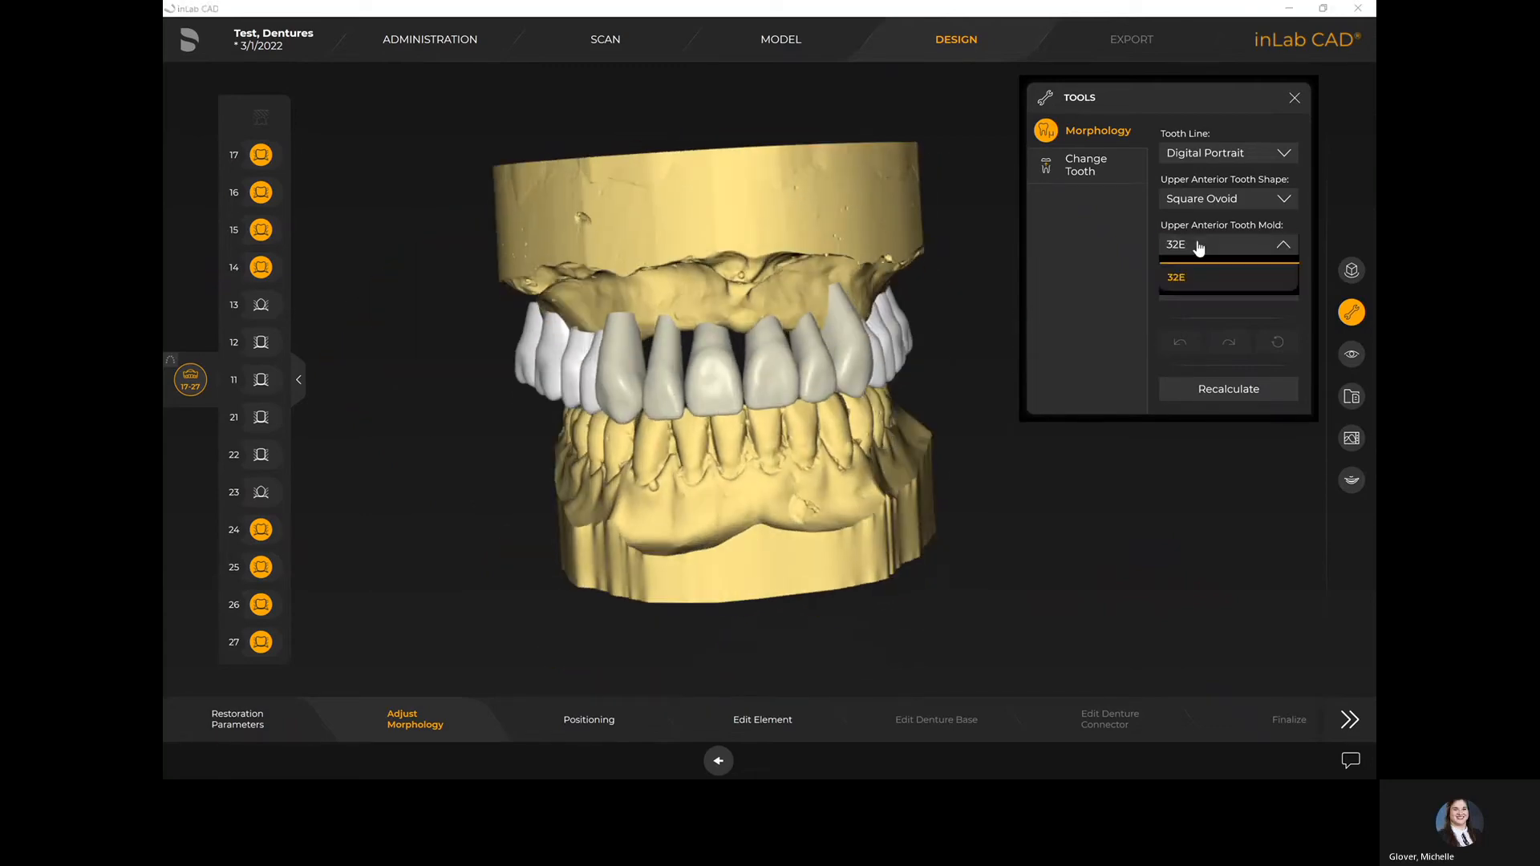
left_click(1176, 250)
left_click(1215, 209)
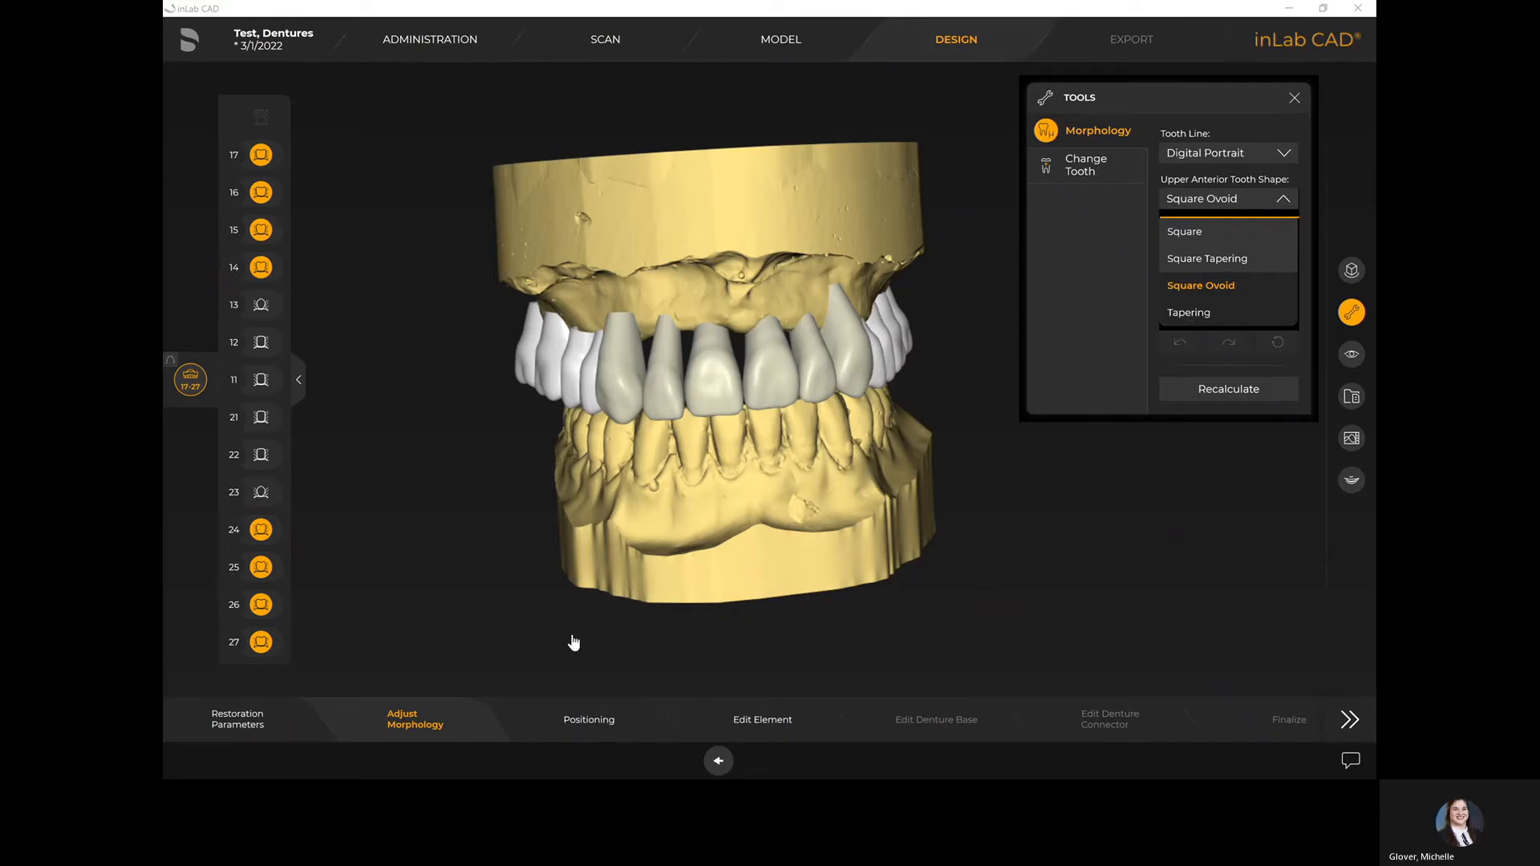
left_click(1077, 416)
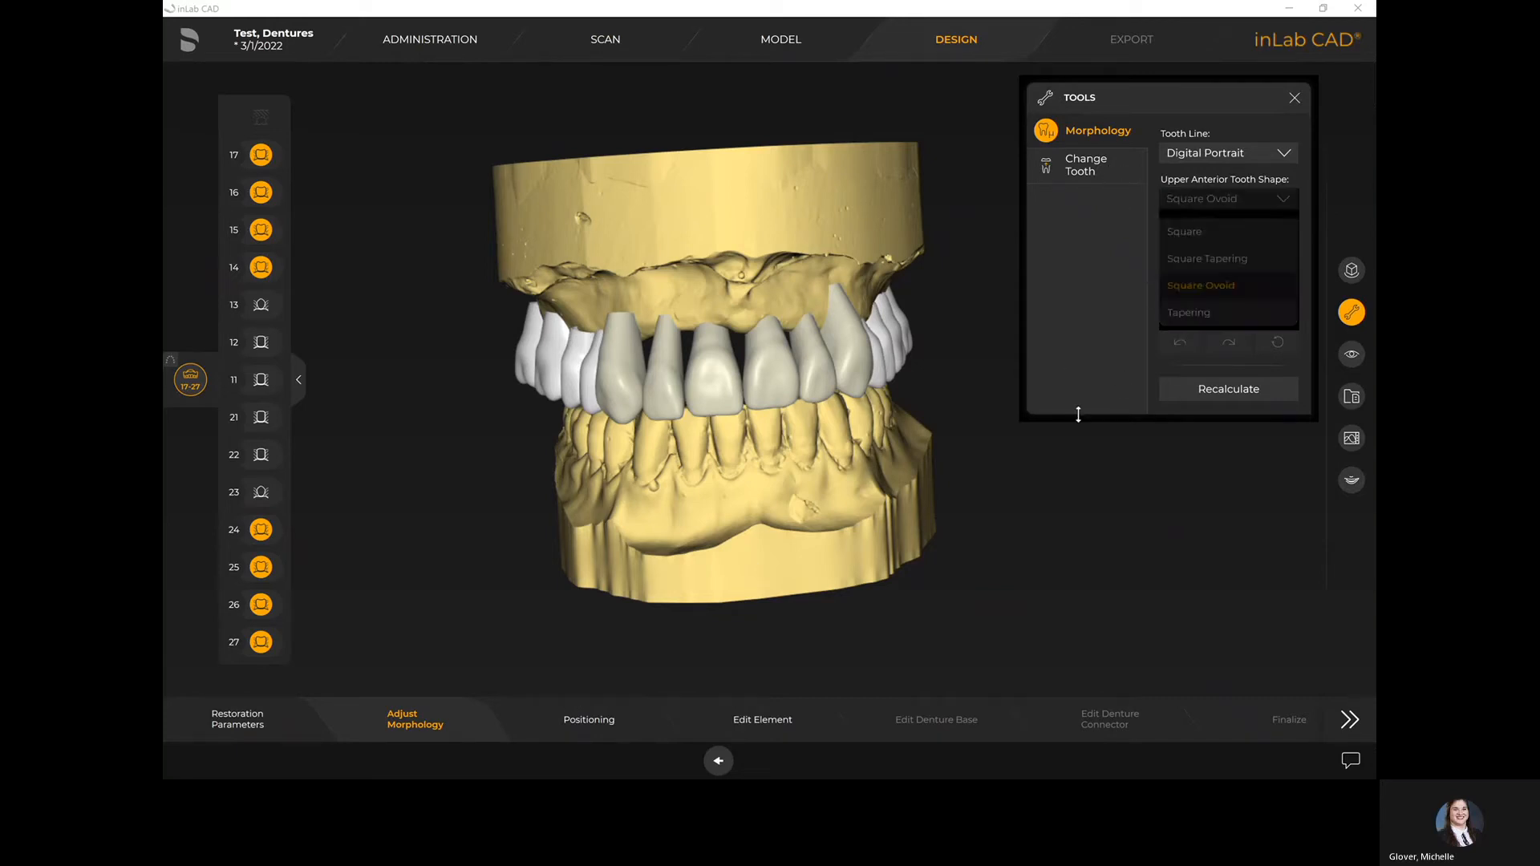
Proceed to the Positioning phase and apply the Harmonic Setting to the upper tooth setup
left_click(577, 726)
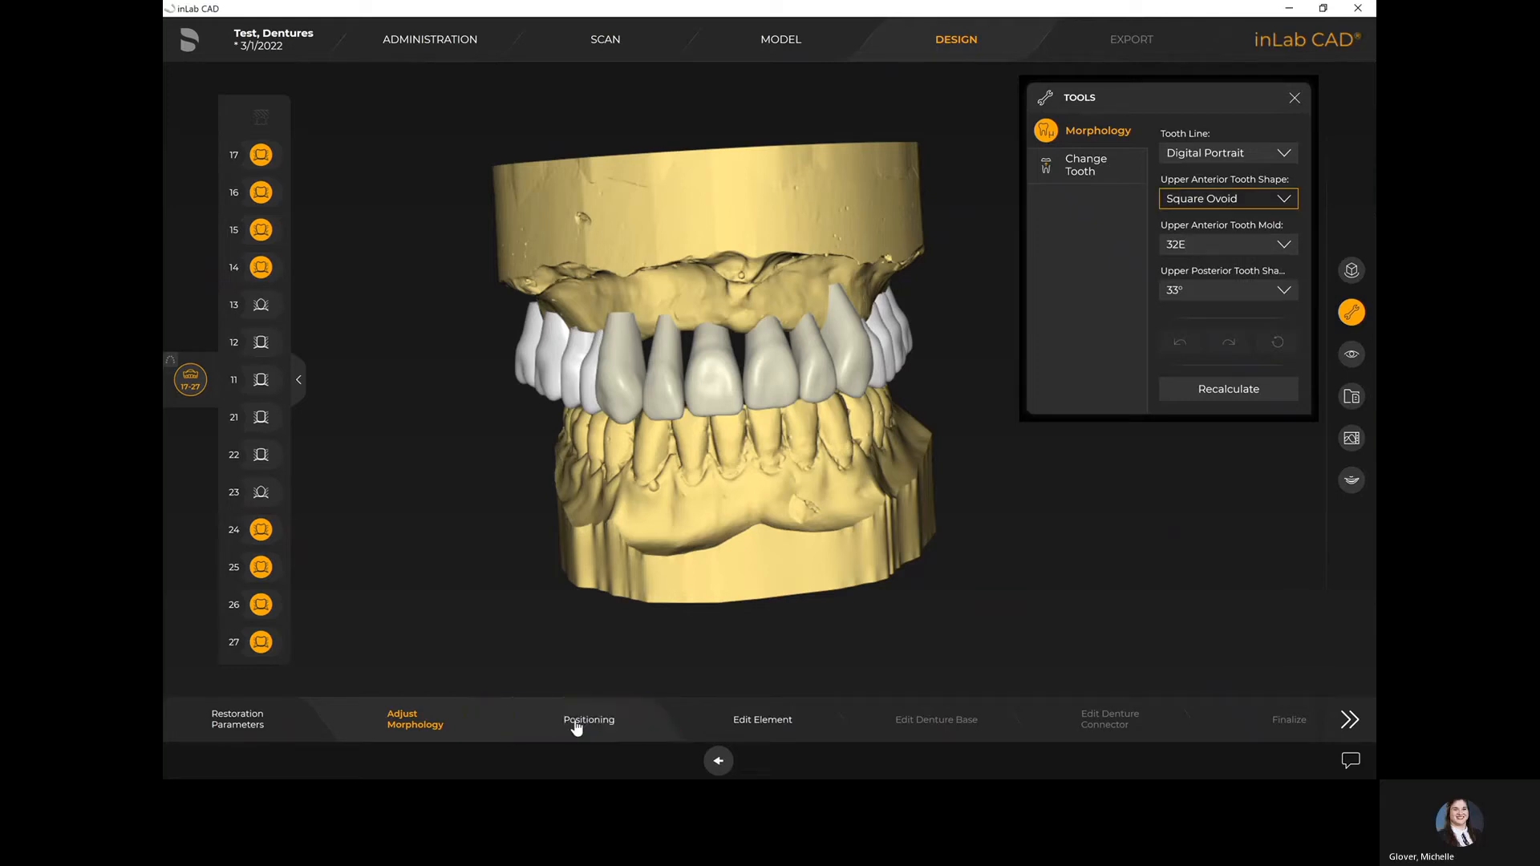
left_click(576, 726)
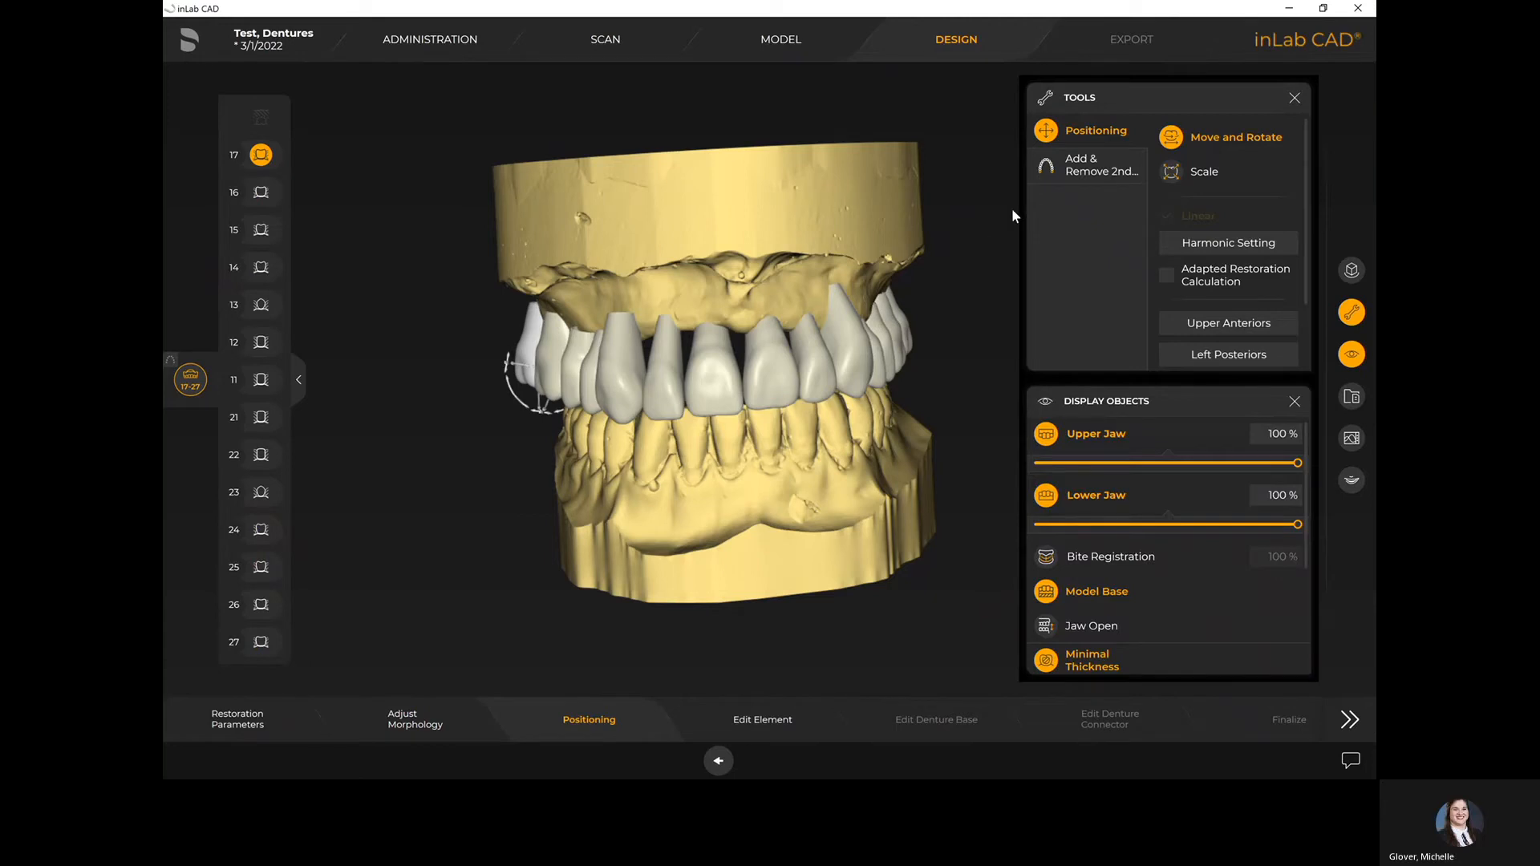
left_click_drag(983, 422, 1088, 345)
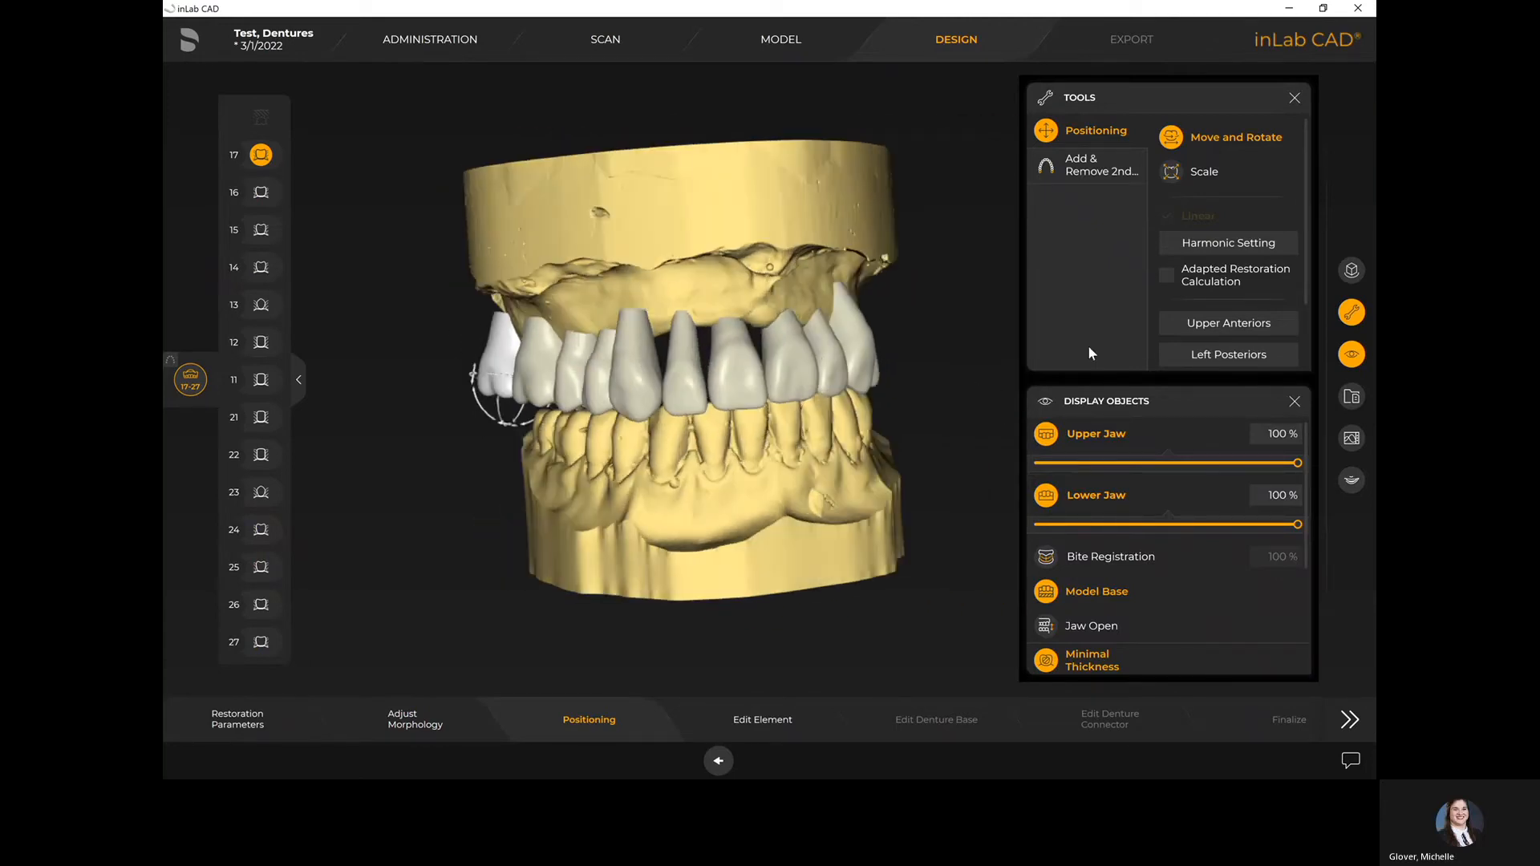
left_click(1234, 245)
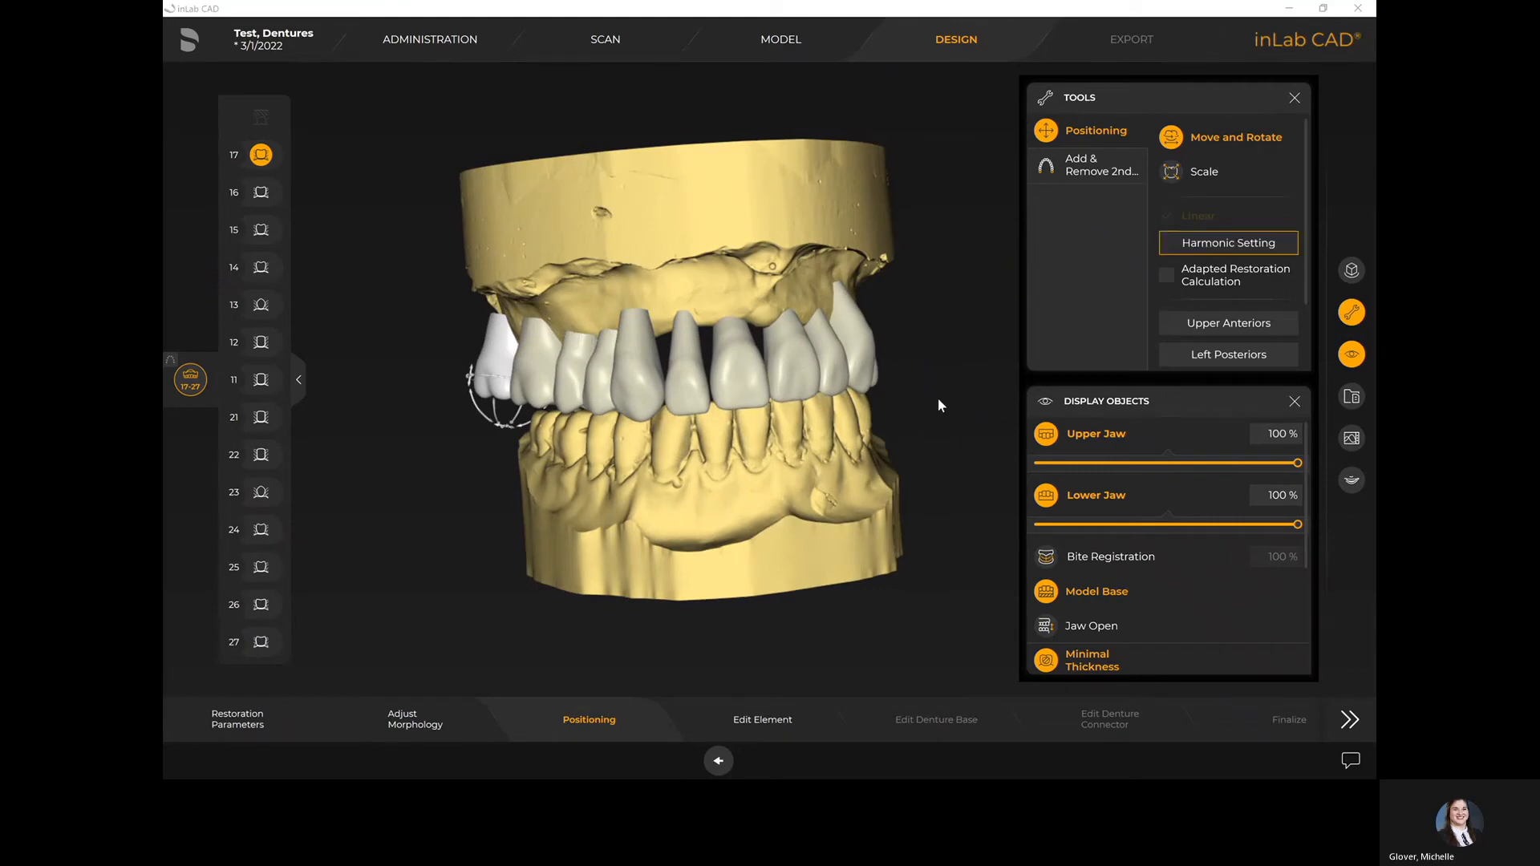
Select tooth 26 and display the bite registration at 37% opacity over the tooth setup
left_click_drag(920, 410, 778, 429)
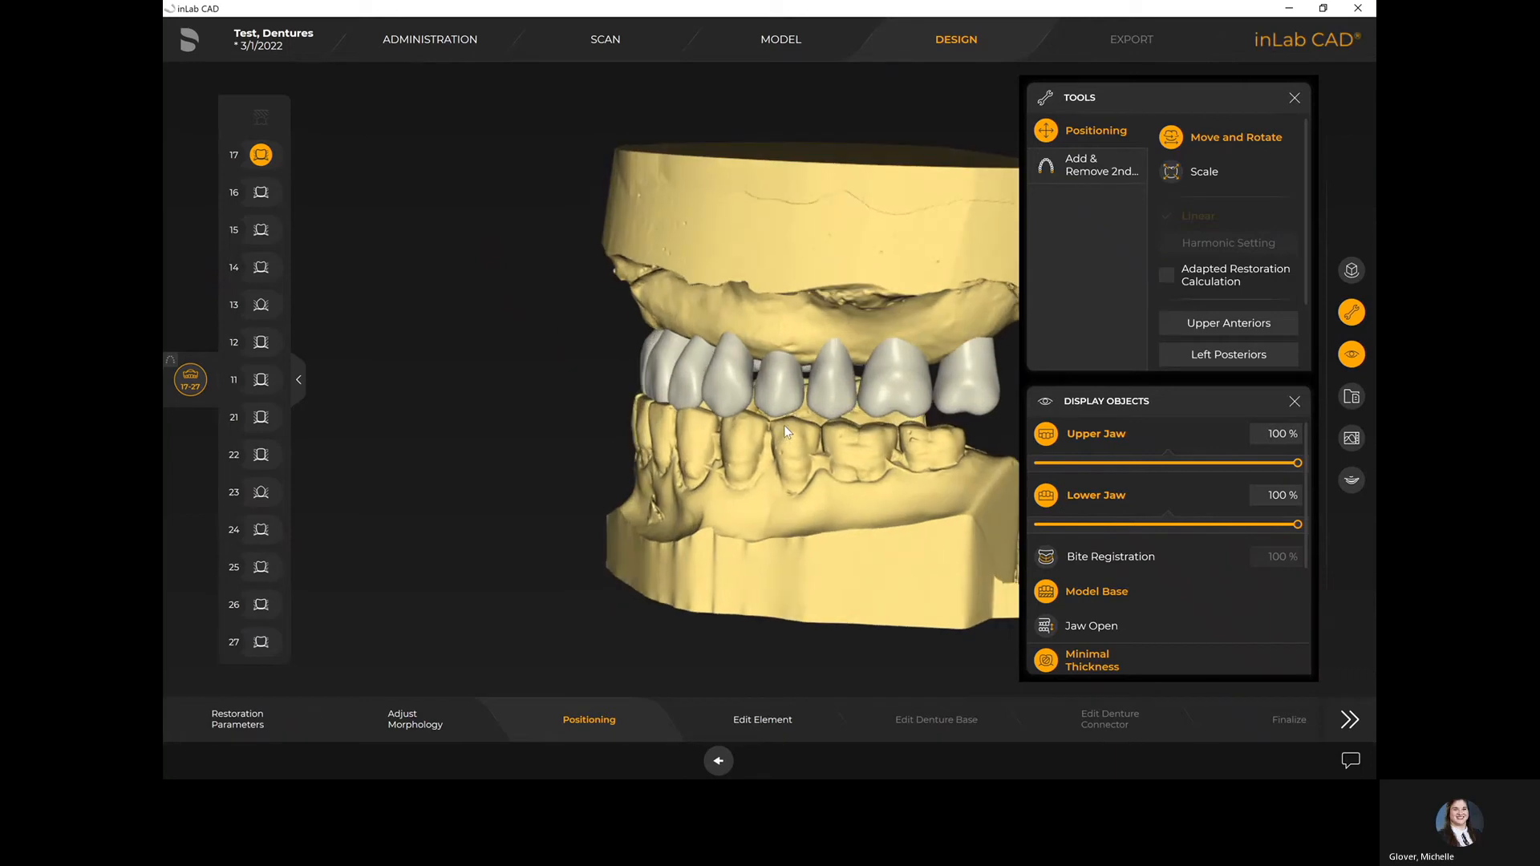
left_click(895, 377)
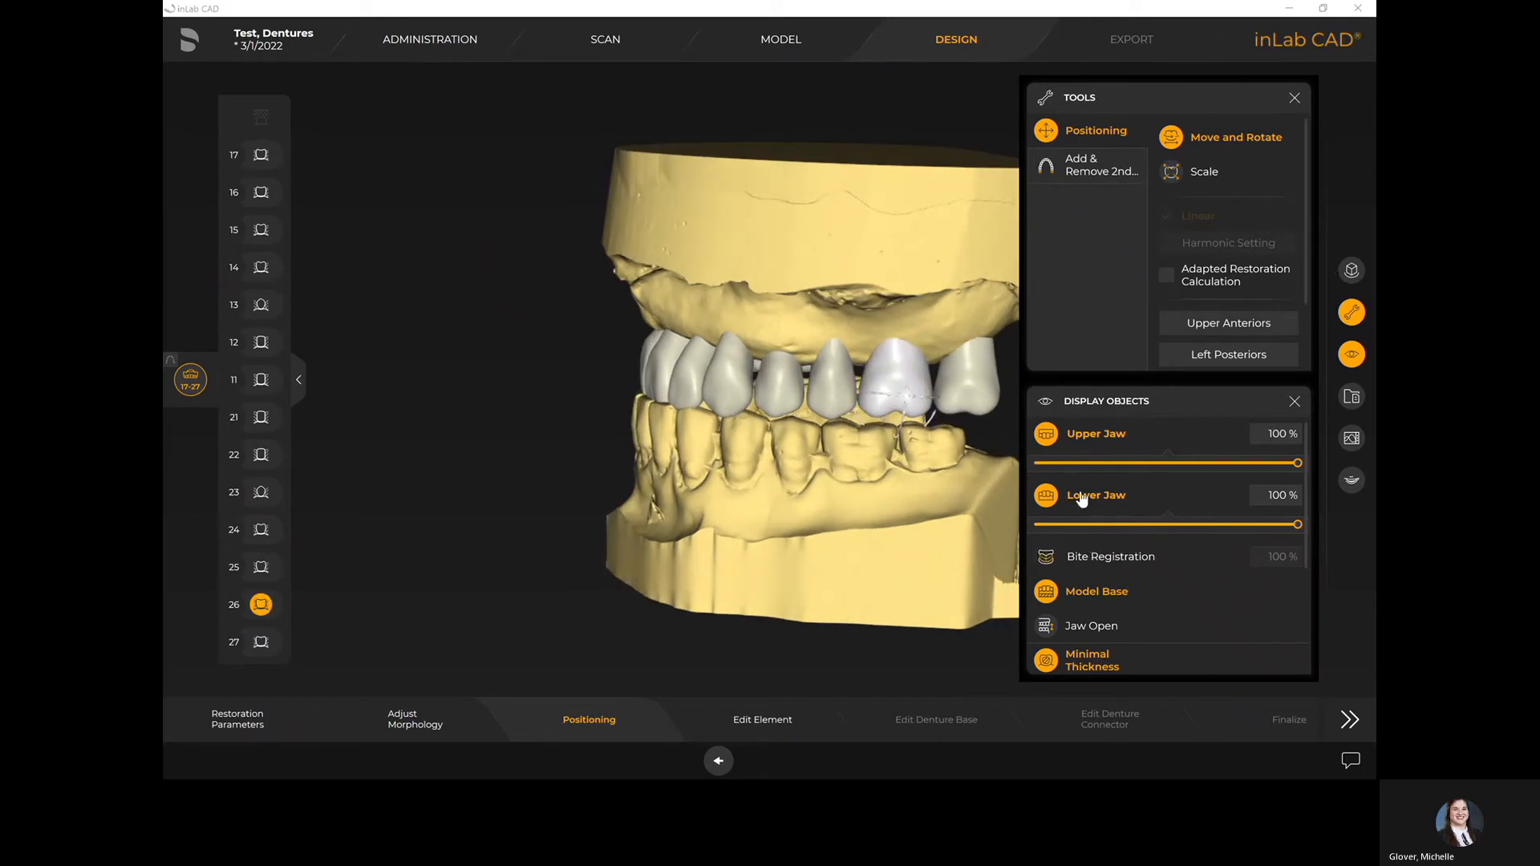
left_click(1088, 555)
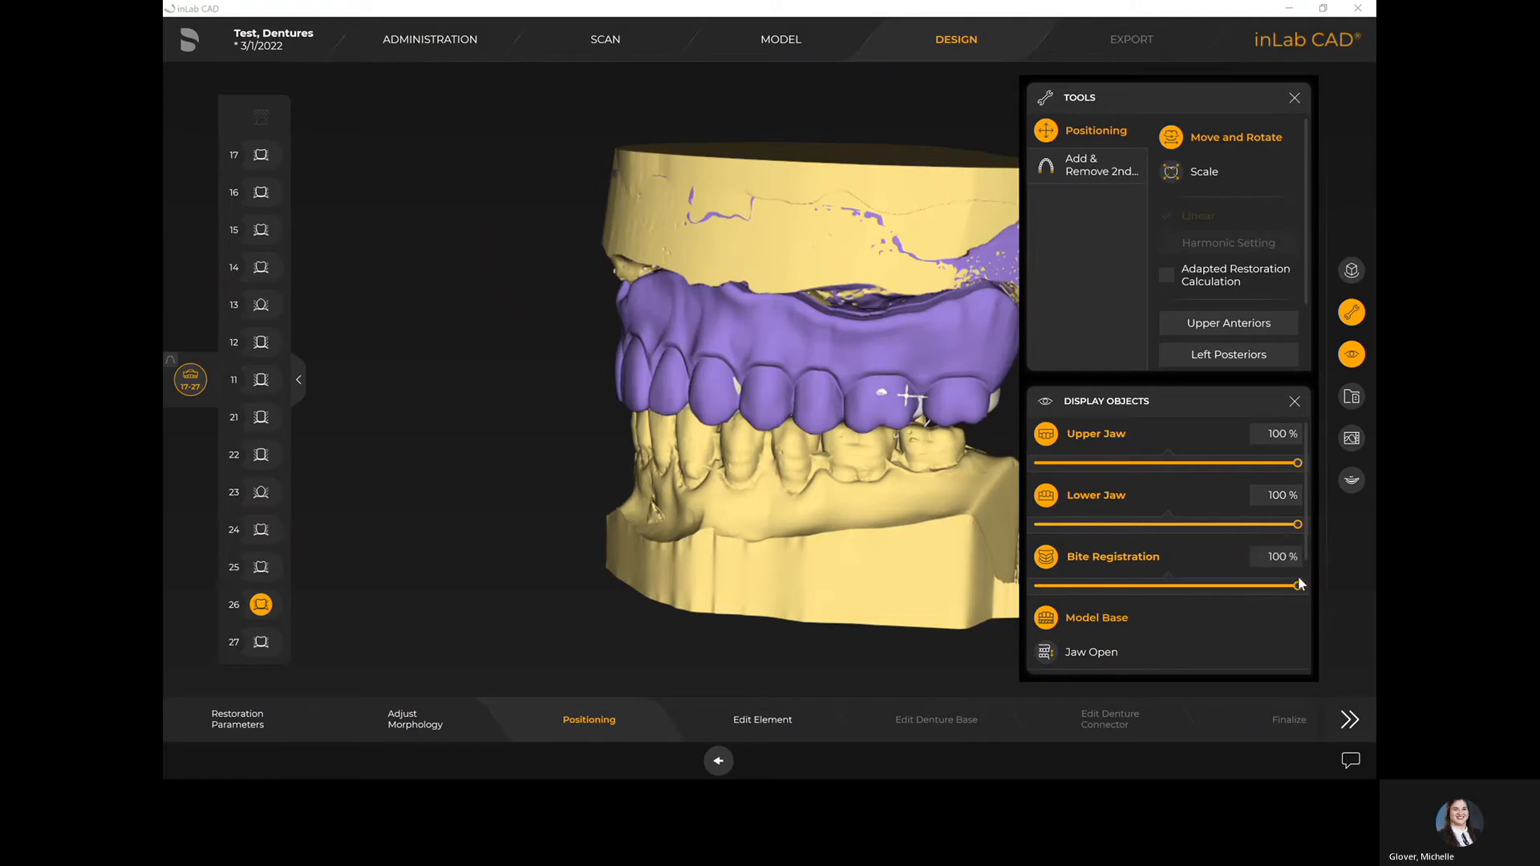
left_click_drag(1299, 584, 1093, 581)
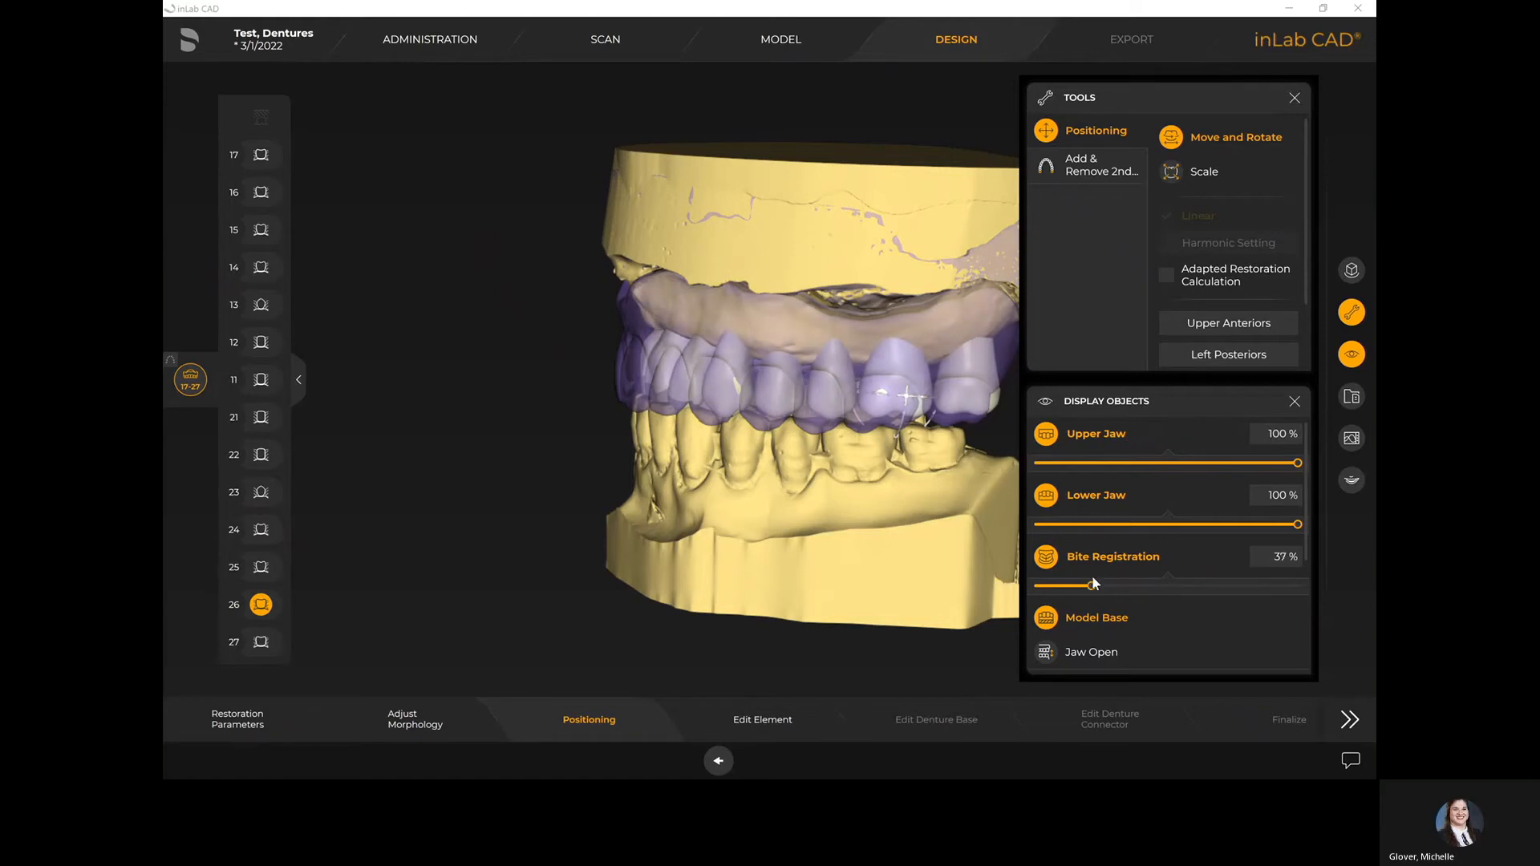
Add the upper anteriors, left posteriors and right posteriors to the selection and enable Linear movement
left_click(1205, 331)
left_click(1211, 355)
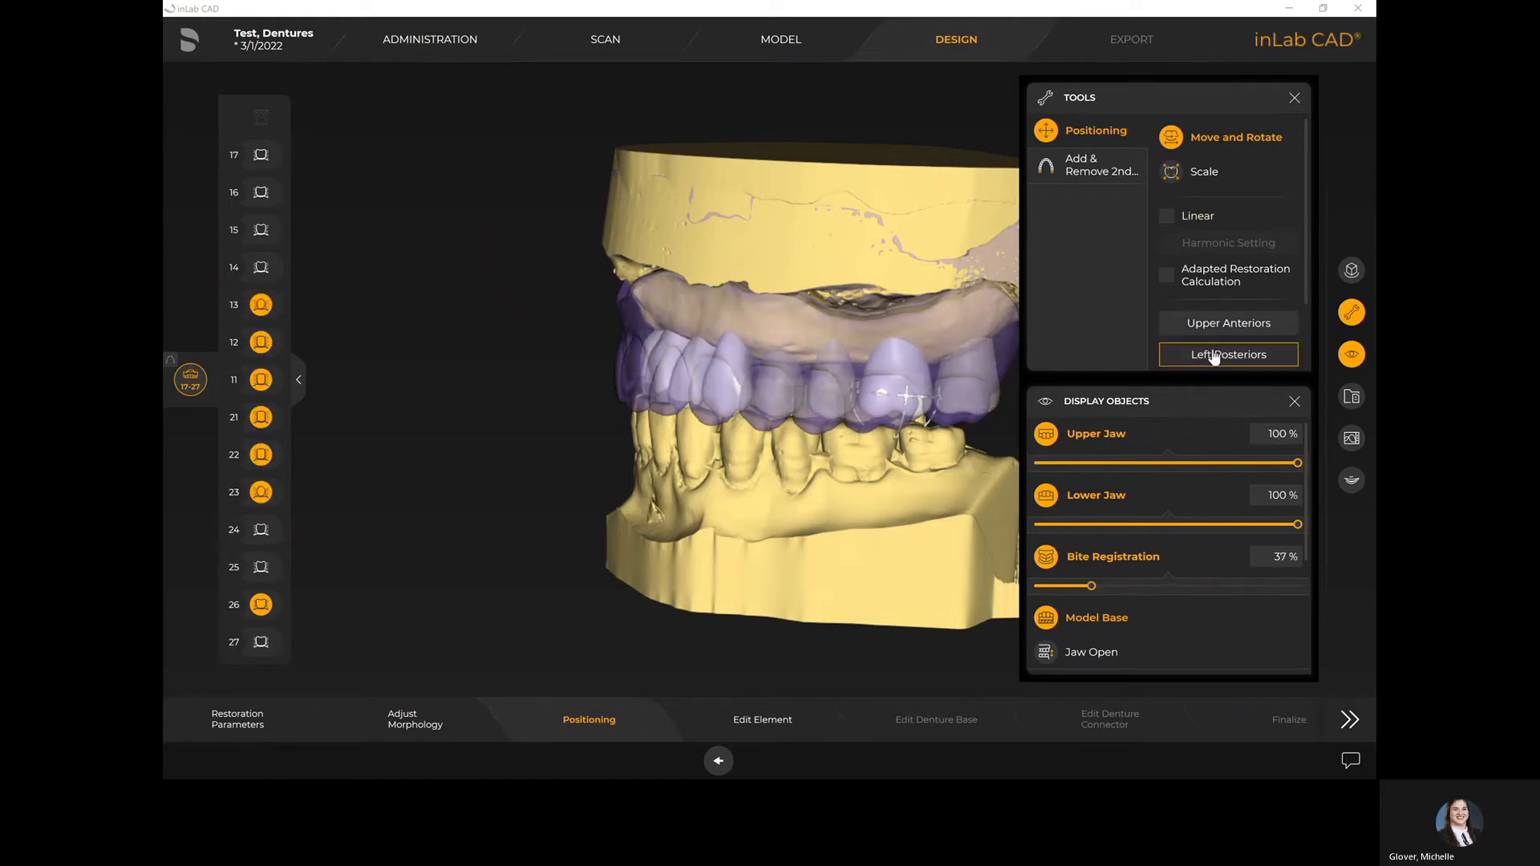
scroll(1251, 264, "down", 2)
left_click(1234, 310)
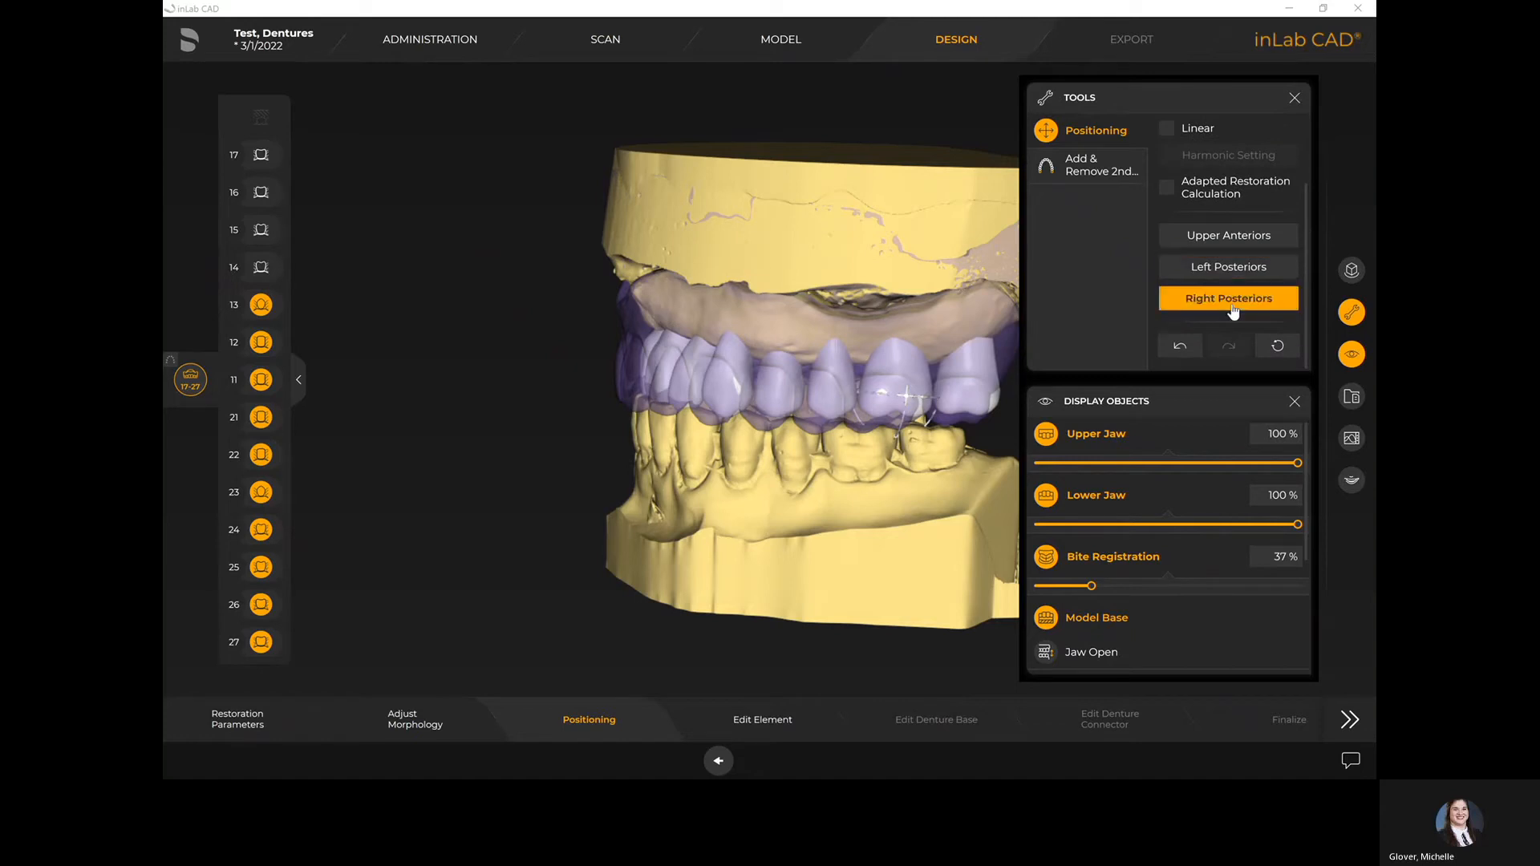
left_click(1168, 130)
scroll(1211, 172, "up", 1)
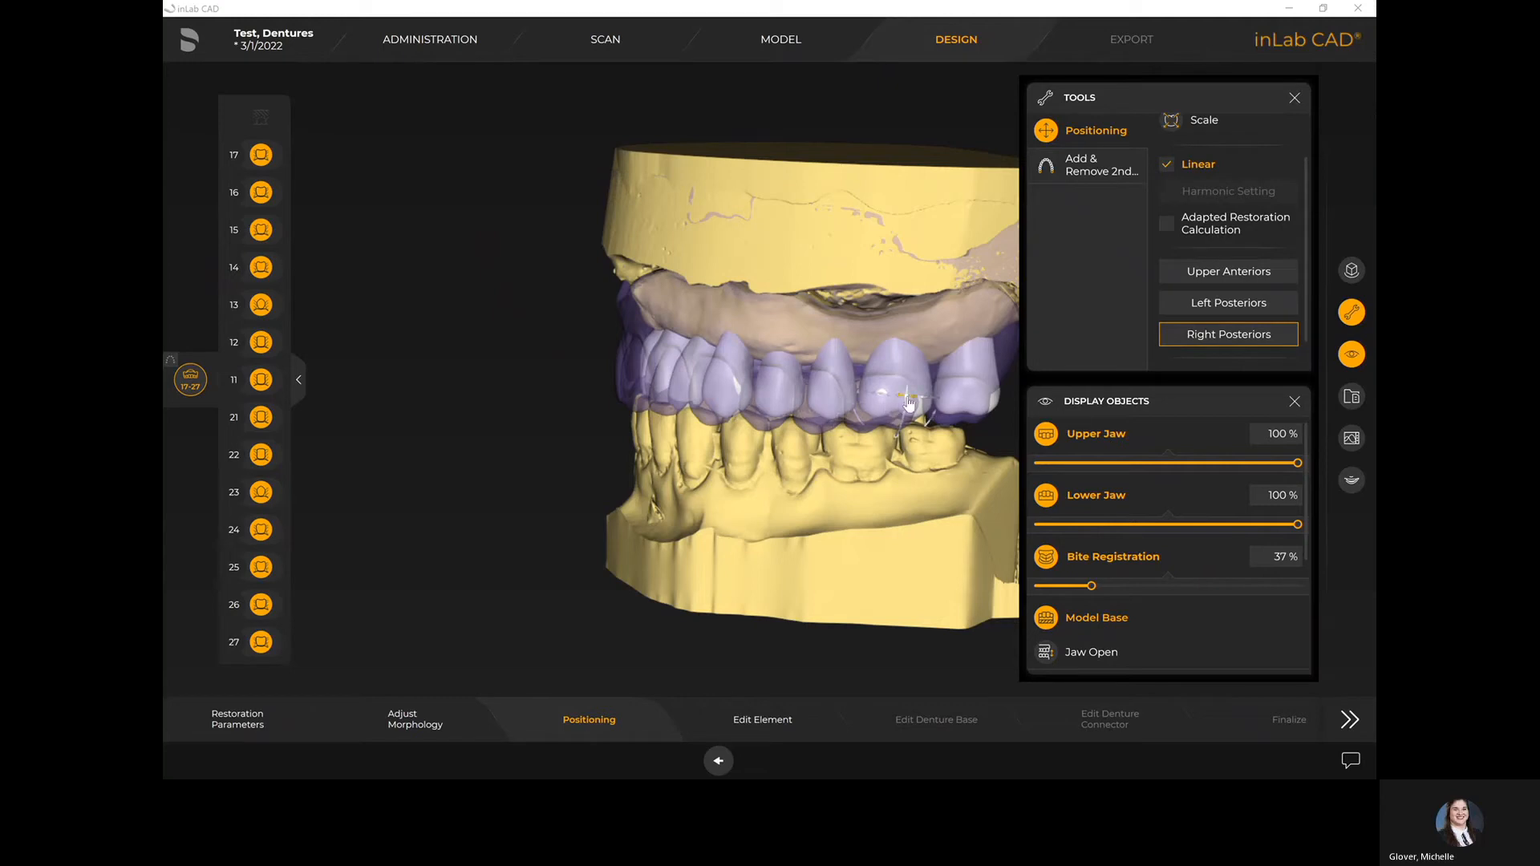
Move the whole upper tooth arch forward and down, then slightly back, to fit the bite registration in side view
left_click(904, 397)
left_click_drag(883, 399, 875, 399)
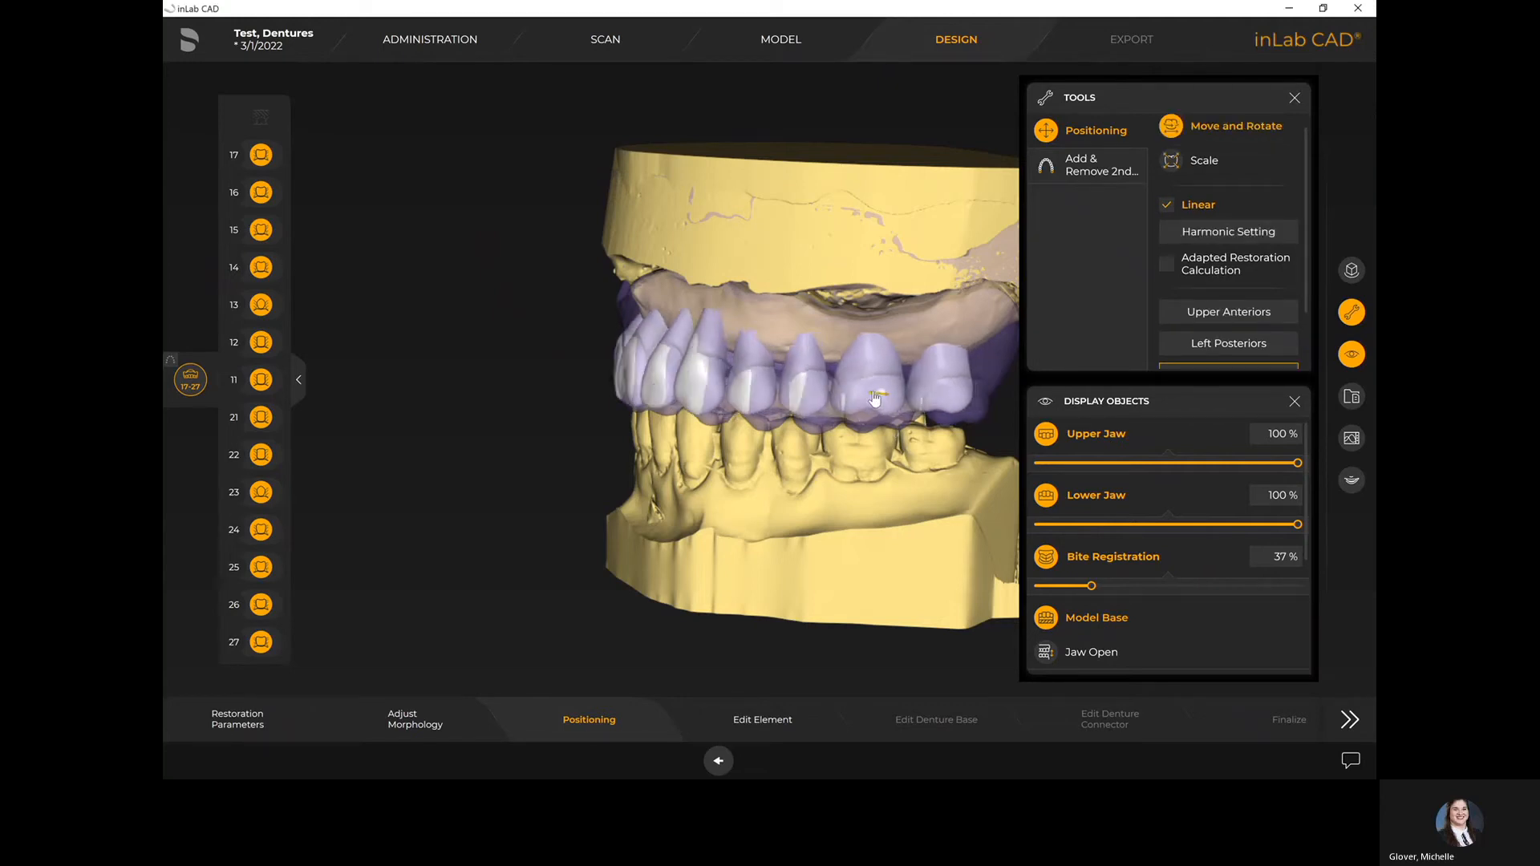
left_click_drag(880, 405, 881, 423)
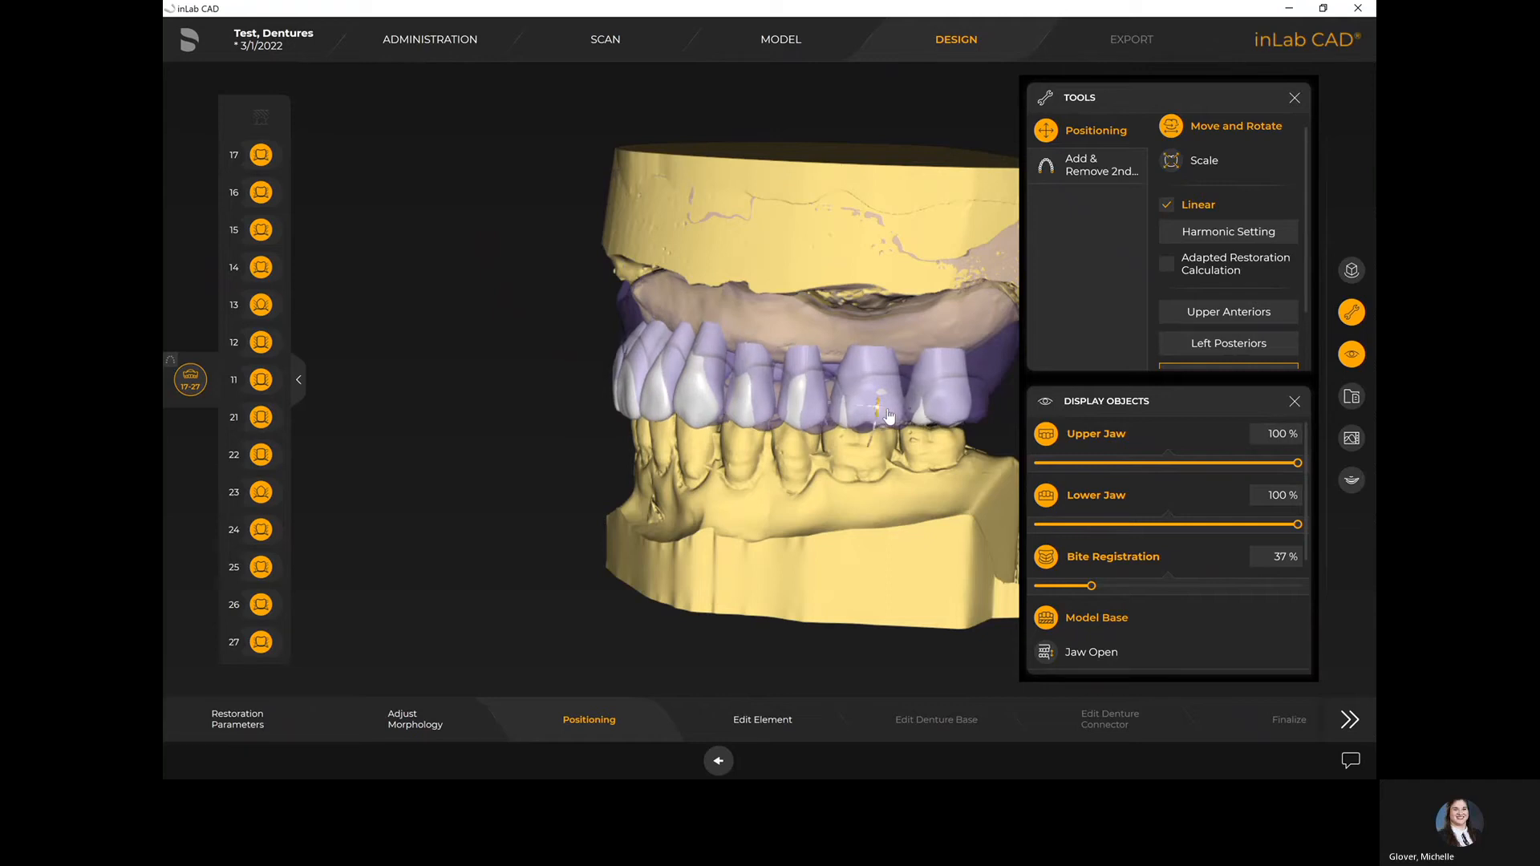
left_click_drag(887, 414, 895, 414)
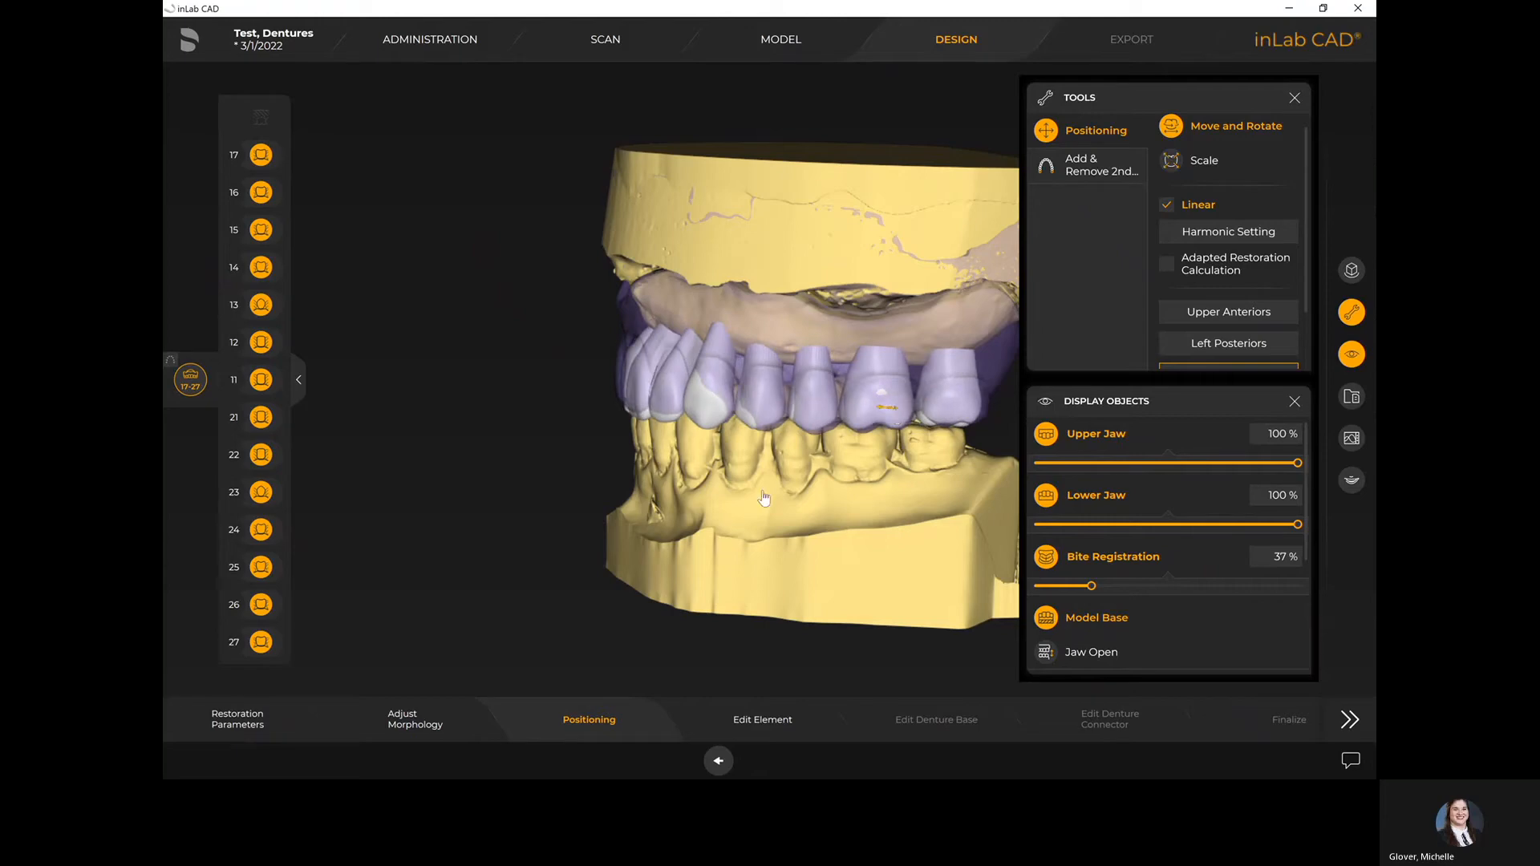
Raise the upper tooth arch slightly from the front to match its incisal edges to the bite registration
right_click_drag(722, 353, 849, 390)
left_click(772, 384)
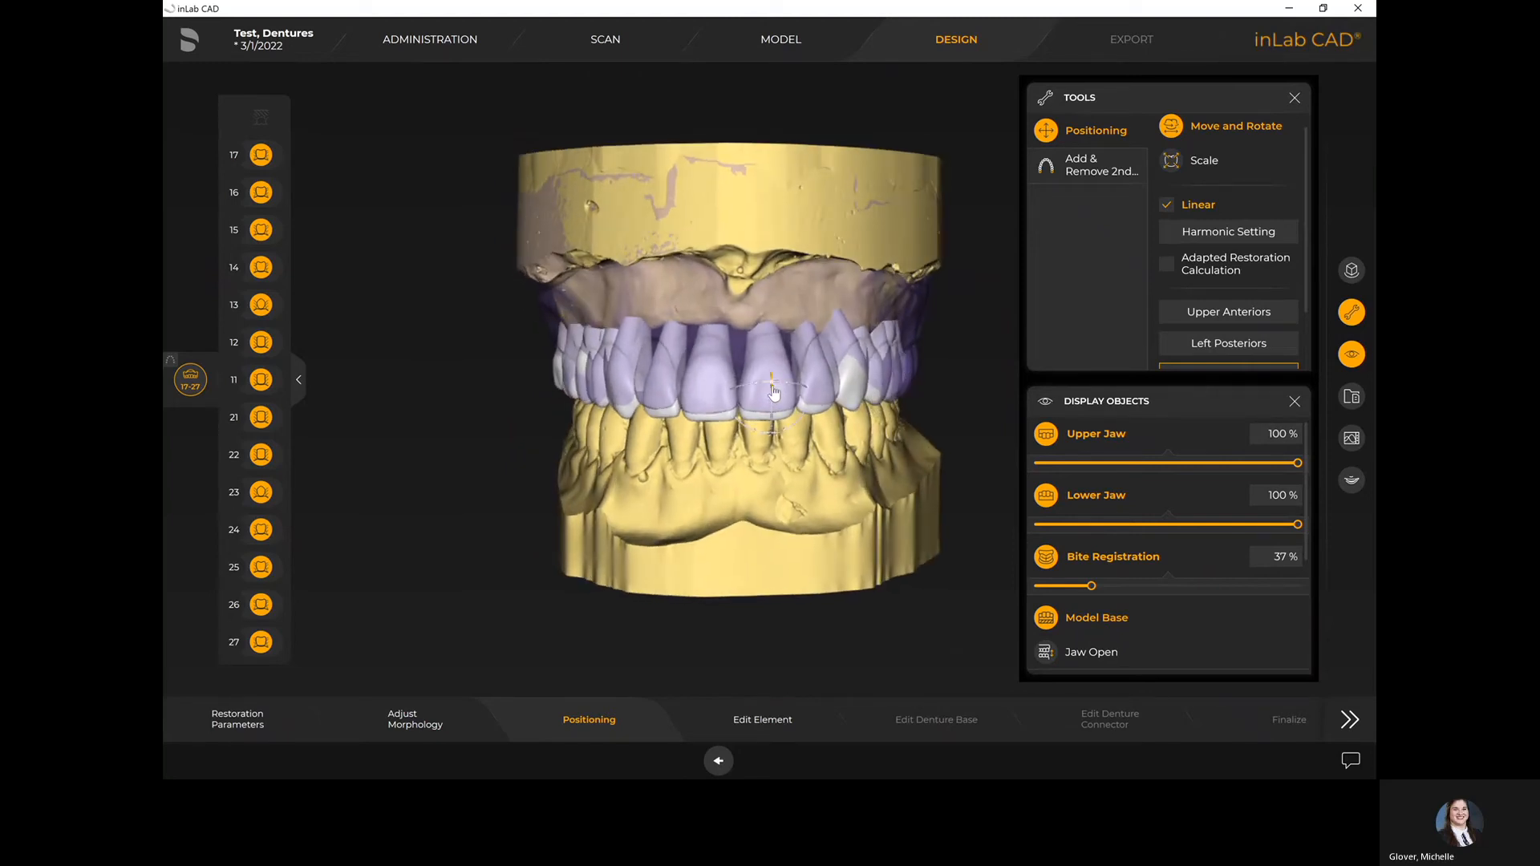
left_click_drag(771, 383, 773, 377)
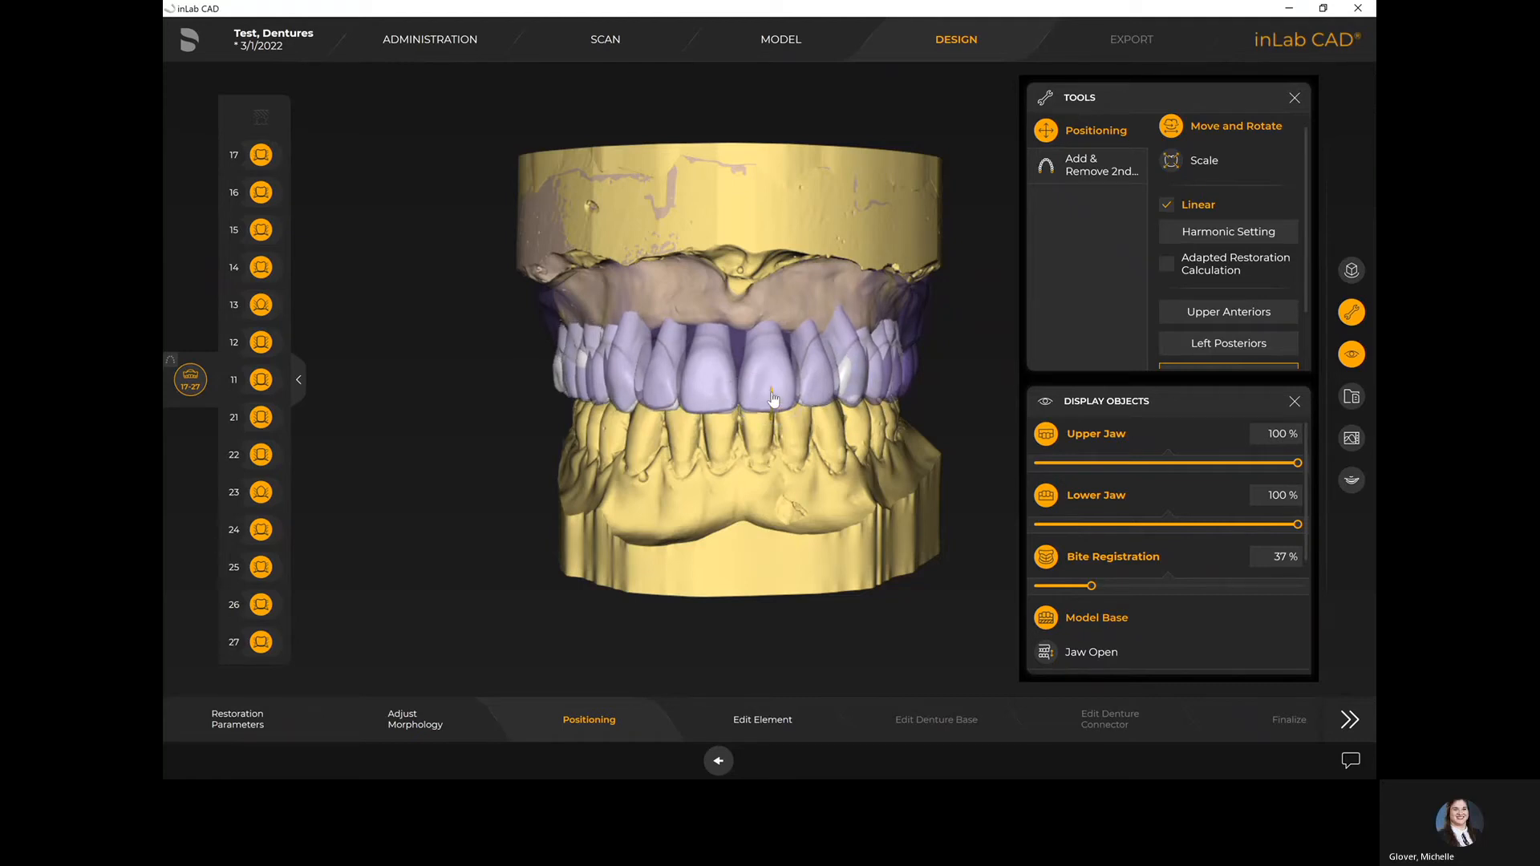
mouse_move(879, 405)
middle_mouse_down()
mouse_move(757, 391)
mouse_move(747, 410)
mouse_move(1032, 382)
mouse_move(955, 368)
mouse_move(893, 395)
middle_mouse_up()
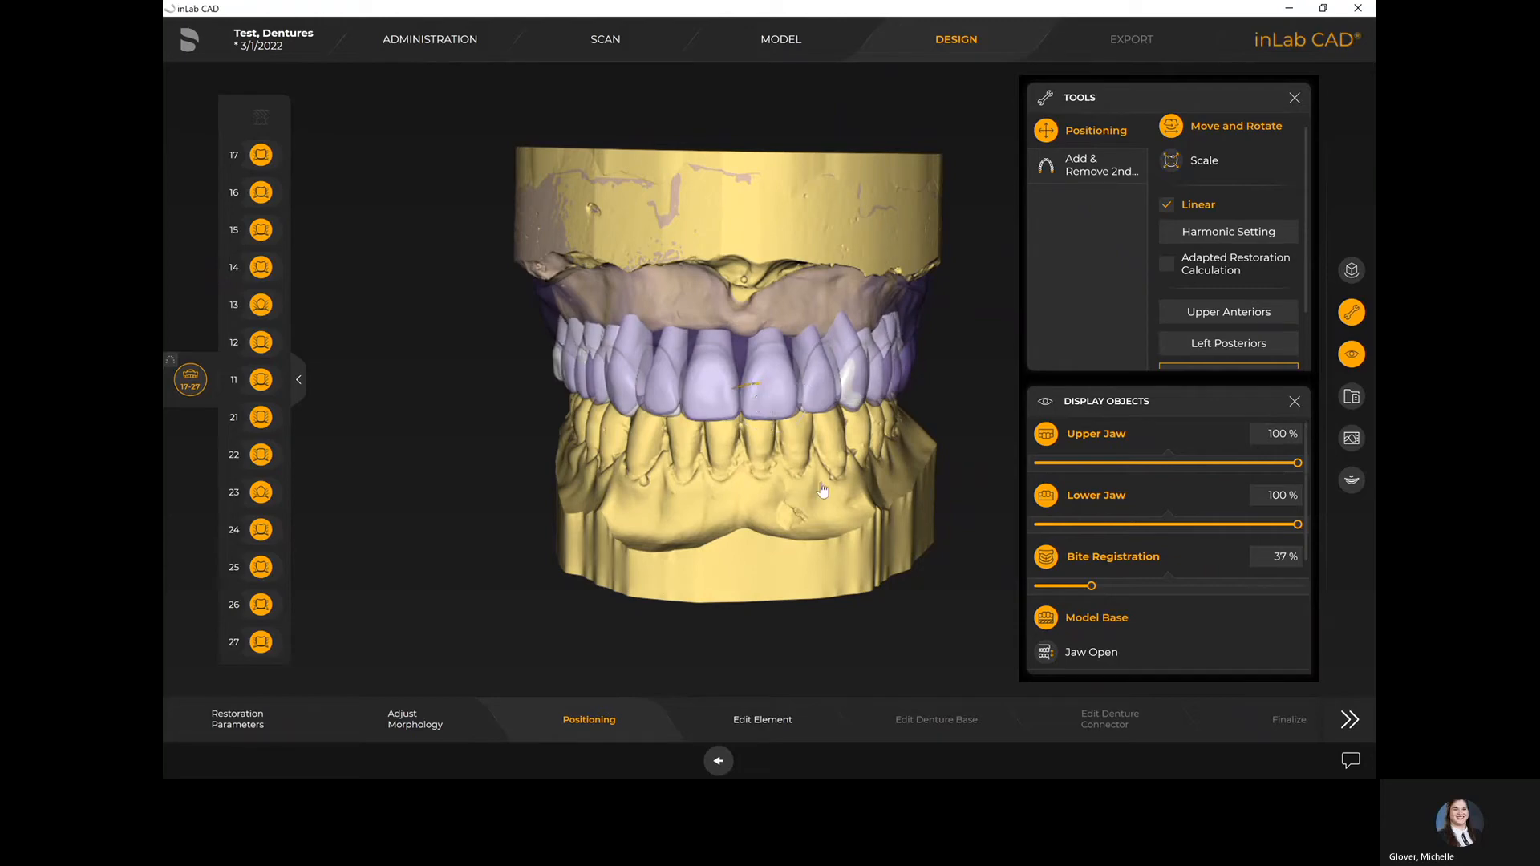
left_click_drag(858, 429, 895, 434)
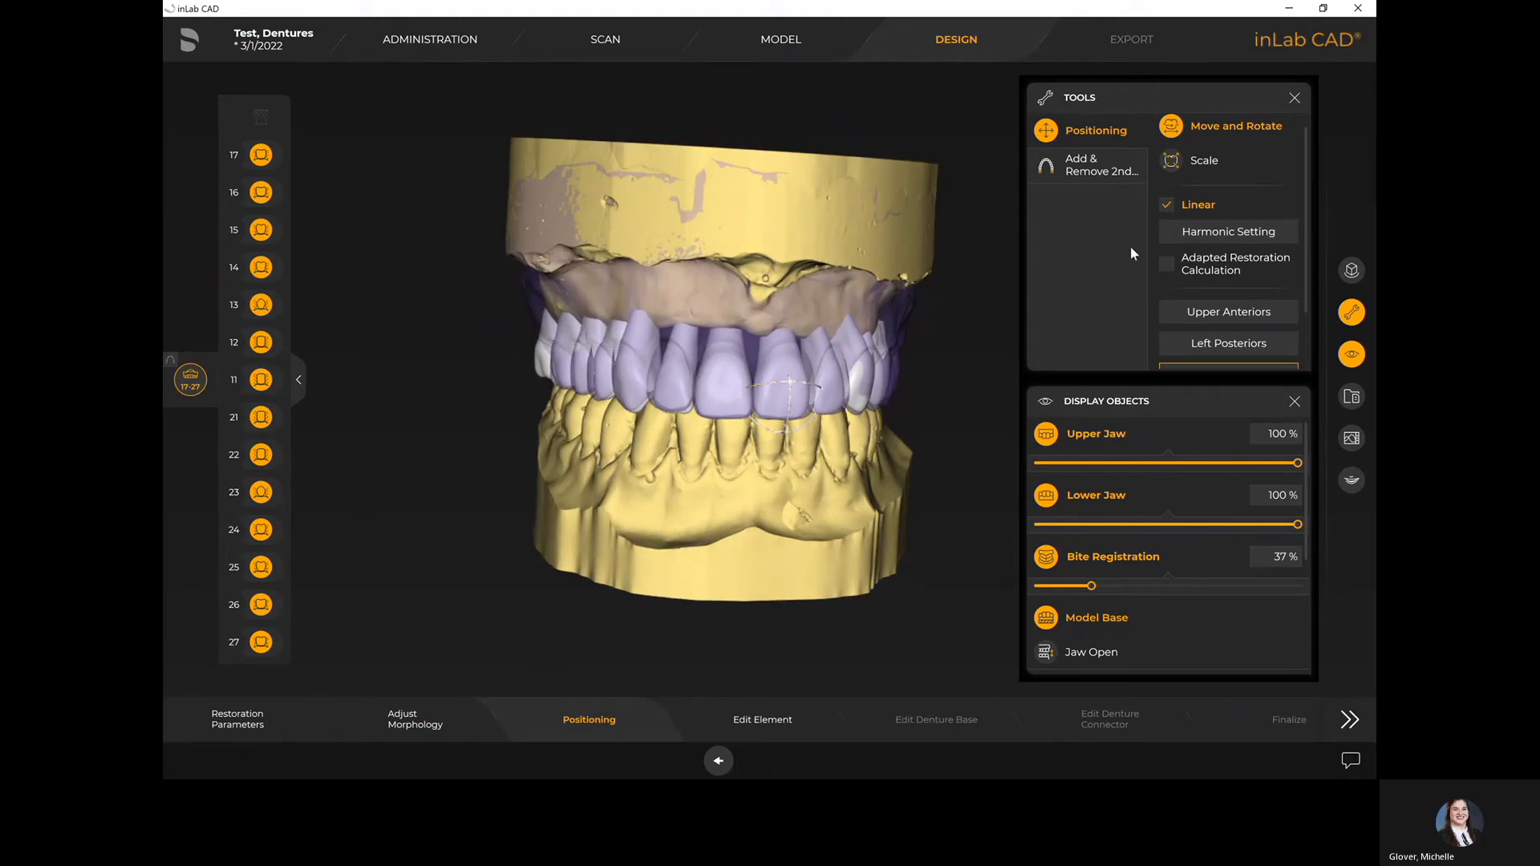
Hide the bite registration and the model base to check the positioned upper teeth against the lower jaw
left_click(1046, 556)
left_click_drag(797, 502, 791, 468)
right_click_drag(791, 468, 817, 372)
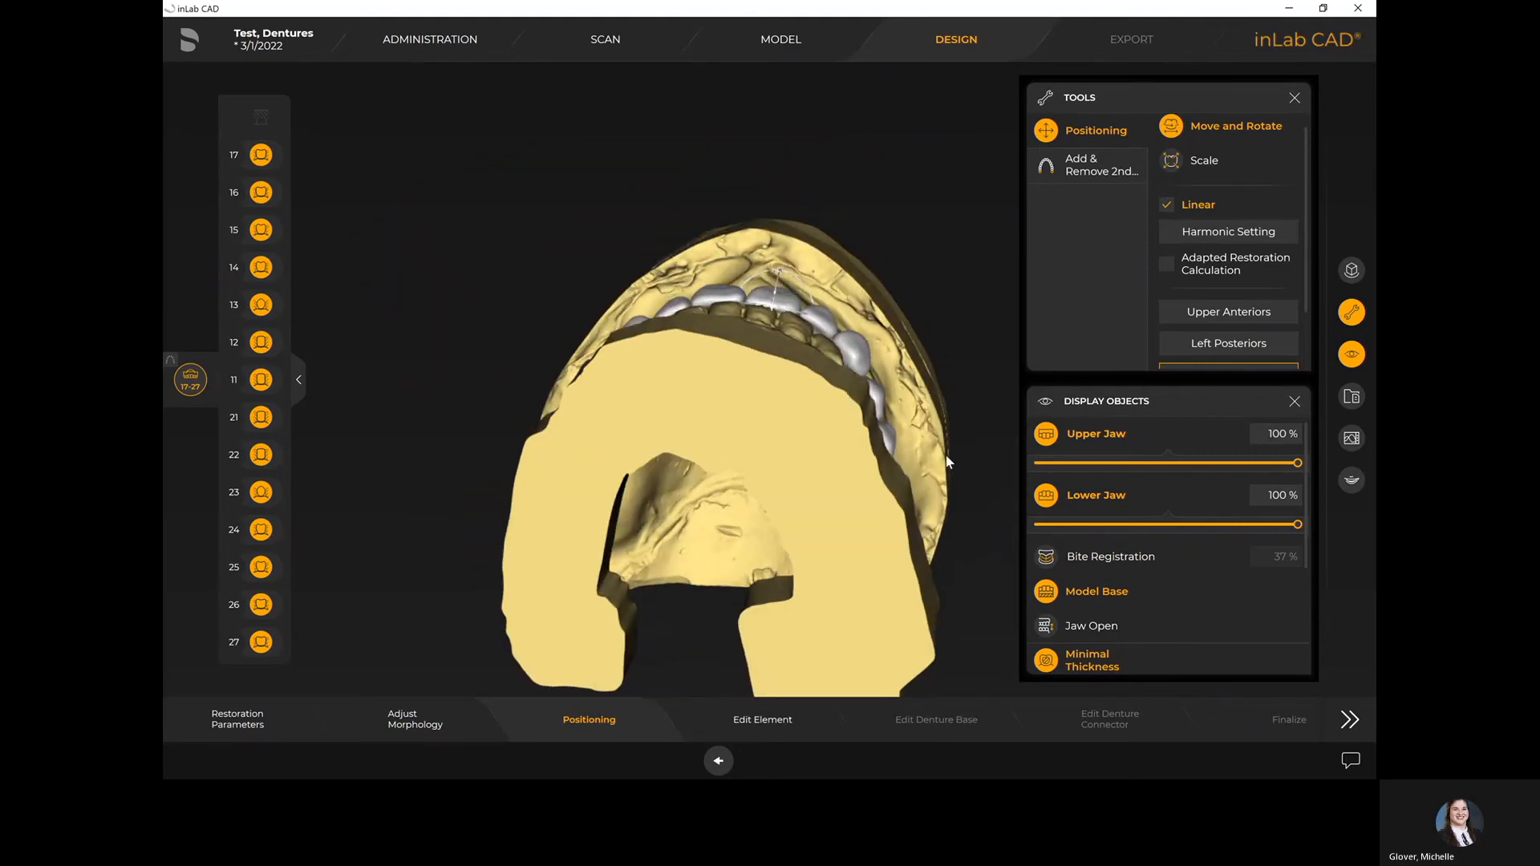
left_click(1044, 592)
right_click_drag(724, 620, 749, 729)
mouse_move(936, 442)
right_mouse_down()
mouse_move(823, 430)
mouse_move(916, 429)
mouse_move(937, 453)
right_mouse_up()
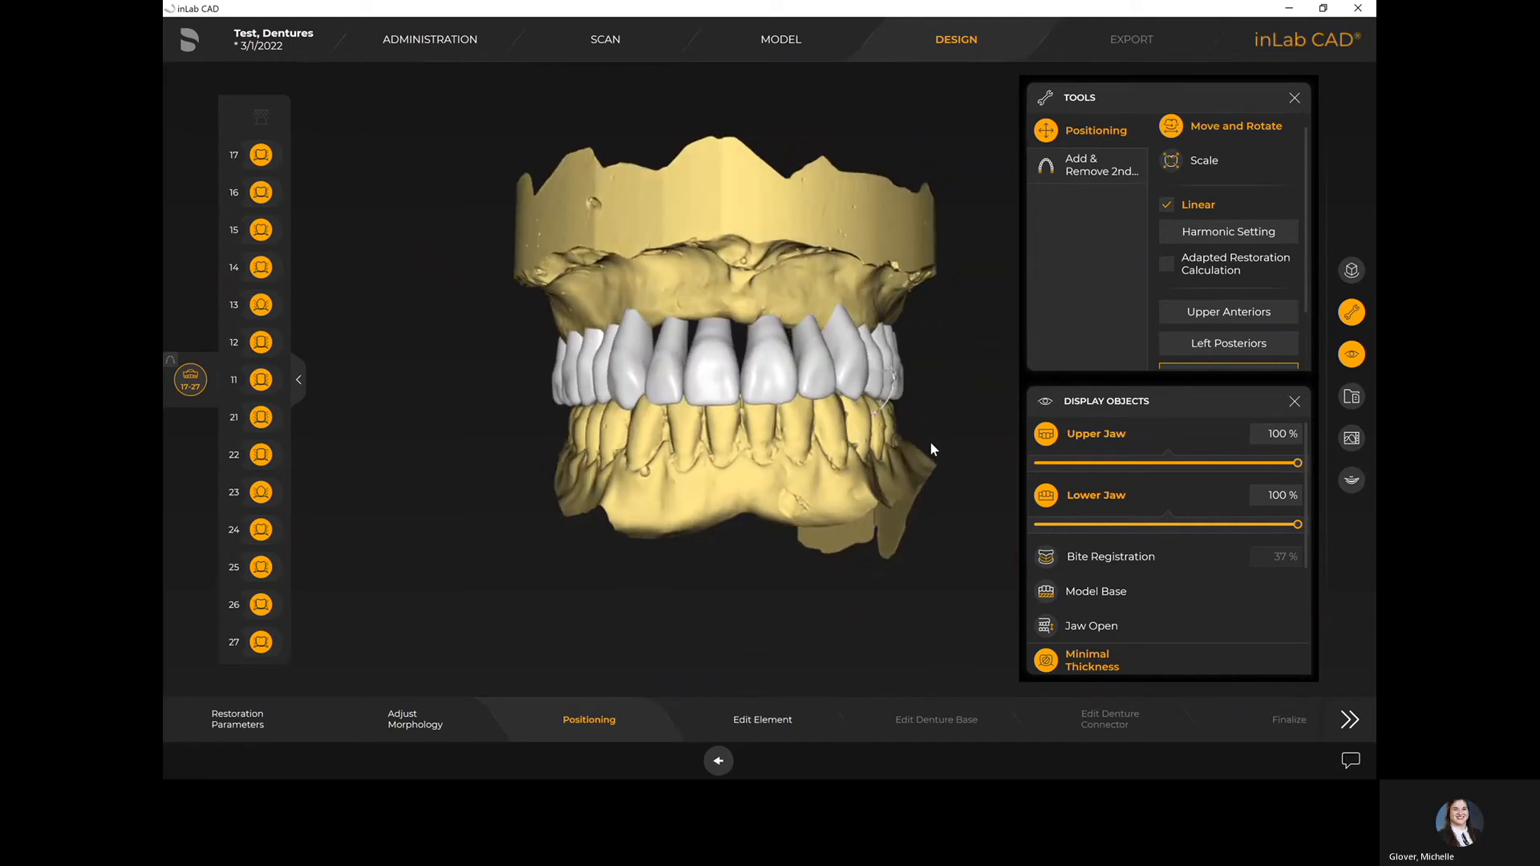
Proceed to the Edit Element phase and display the contacts on the upper teeth with the lower jaw hidden
left_click(752, 726)
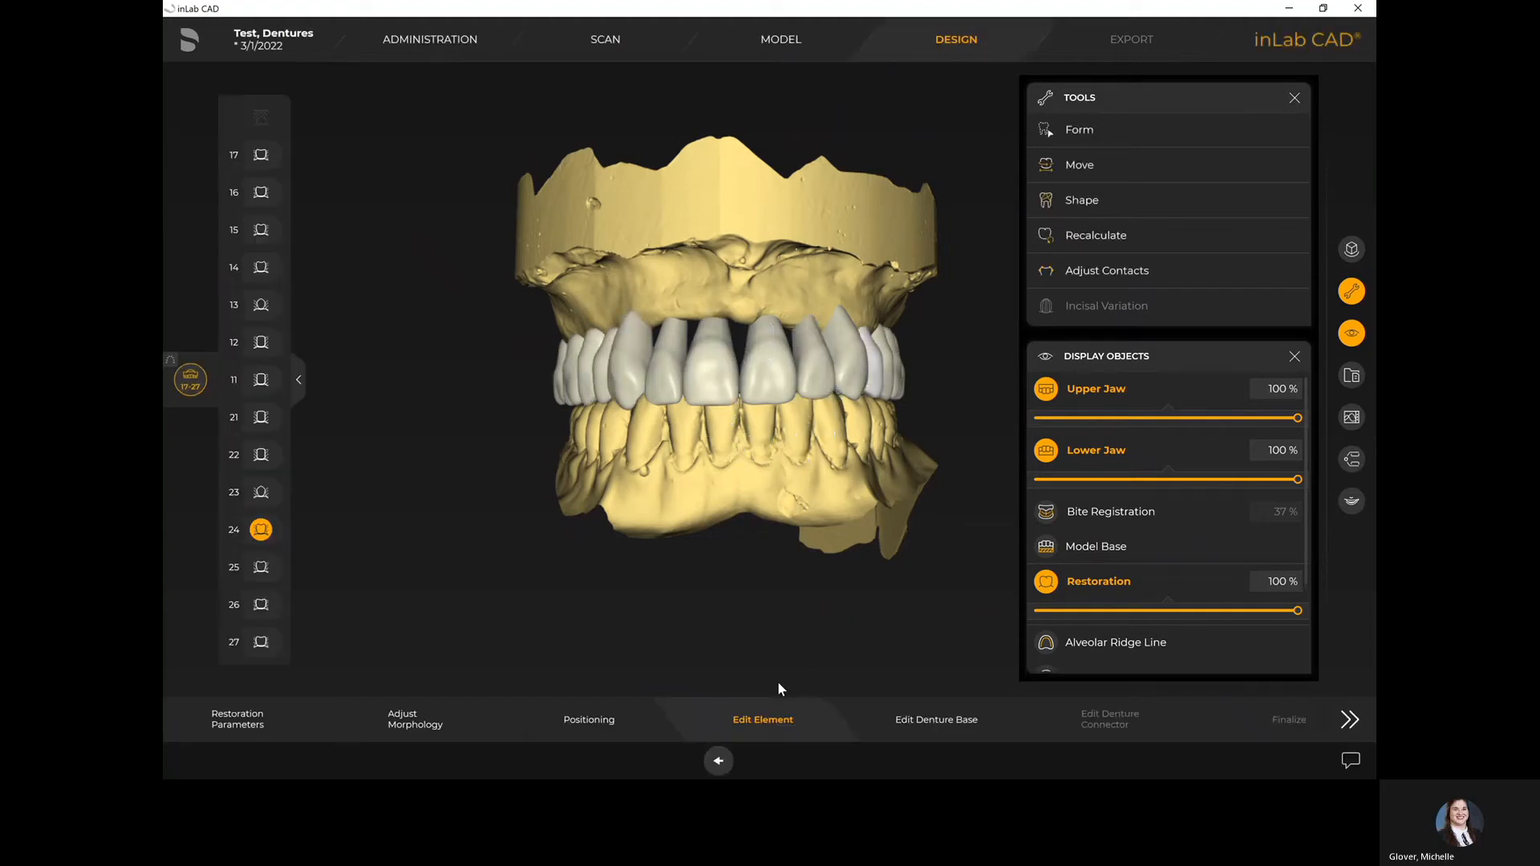
left_click_drag(883, 421, 958, 419)
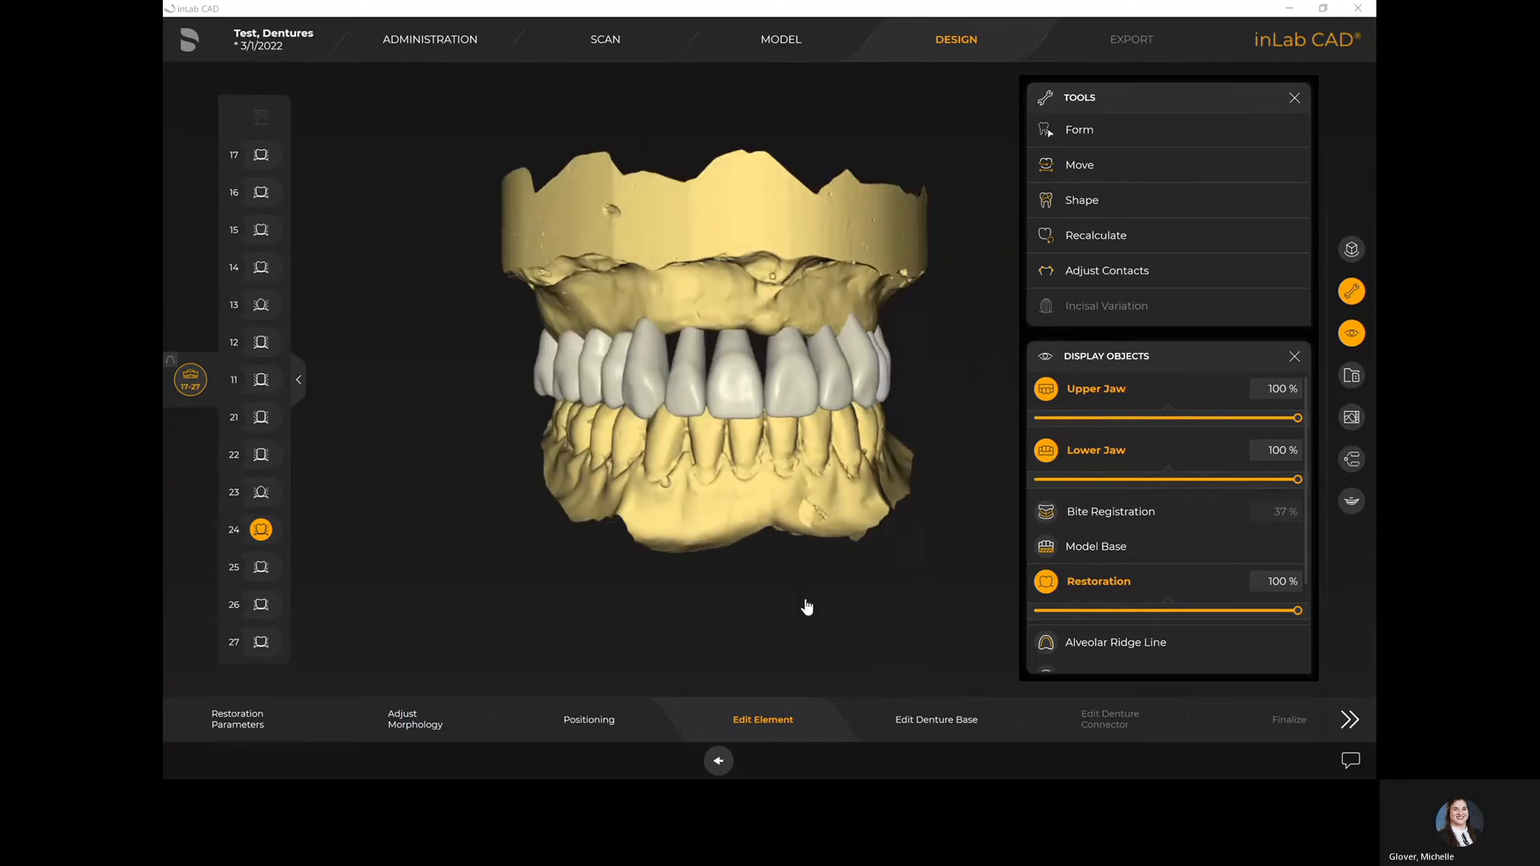
left_click_drag(747, 616, 758, 443)
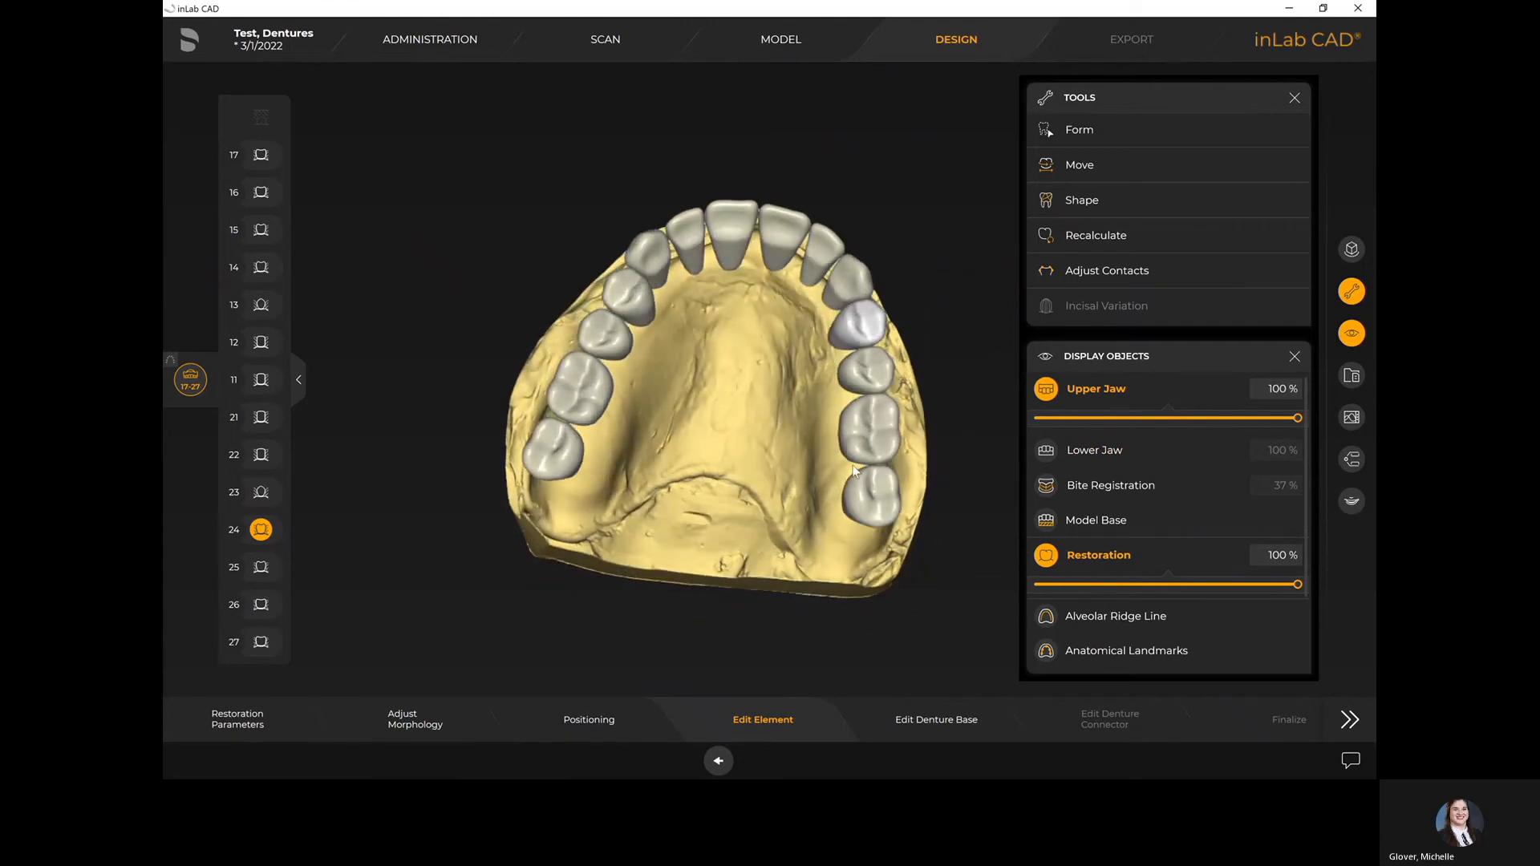
left_click(1351, 417)
left_click(1075, 538)
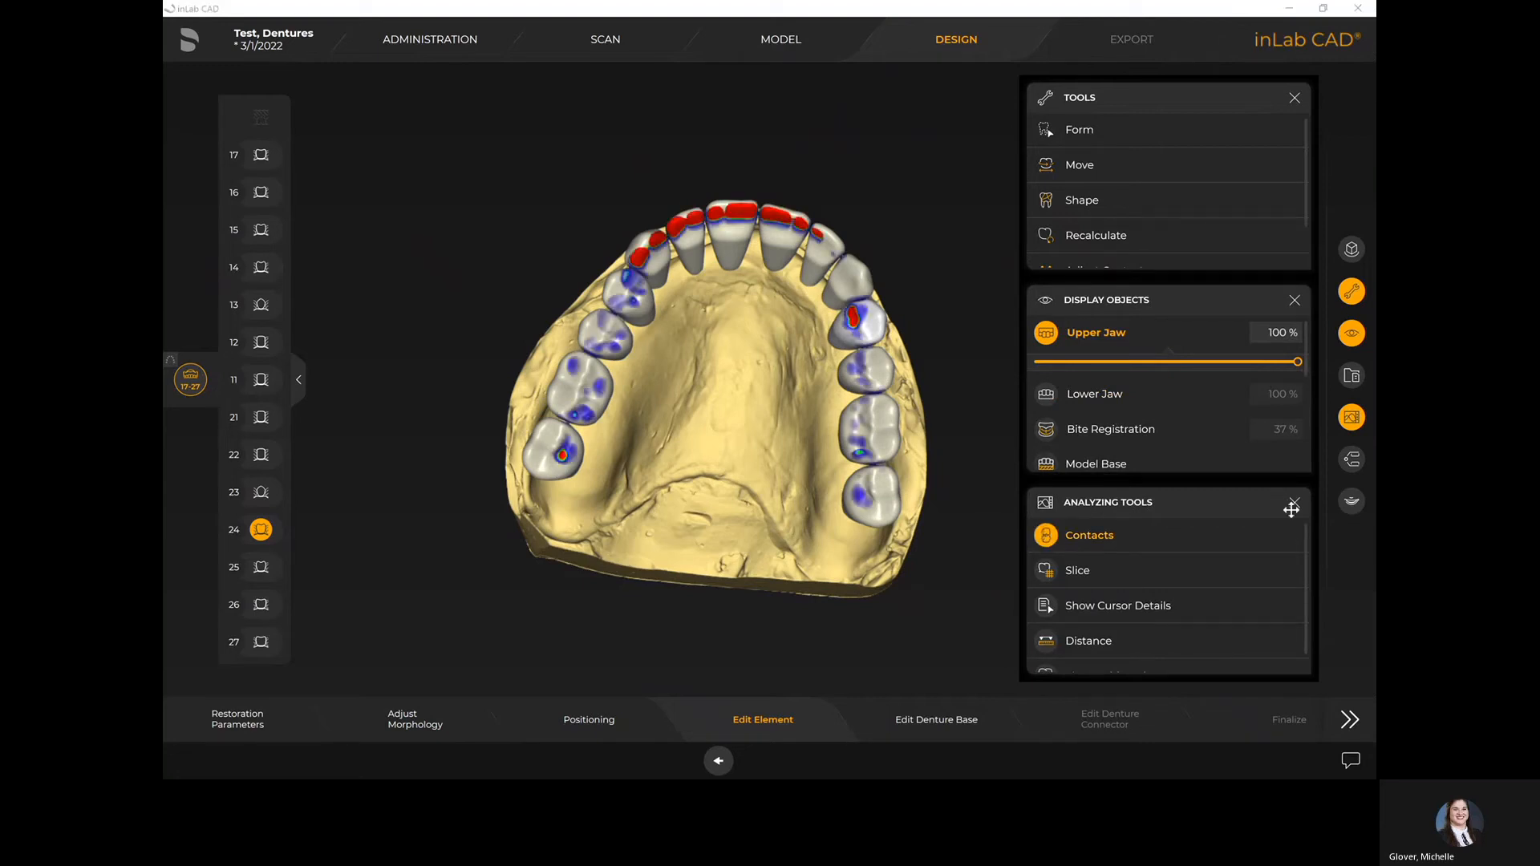
left_click(1295, 503)
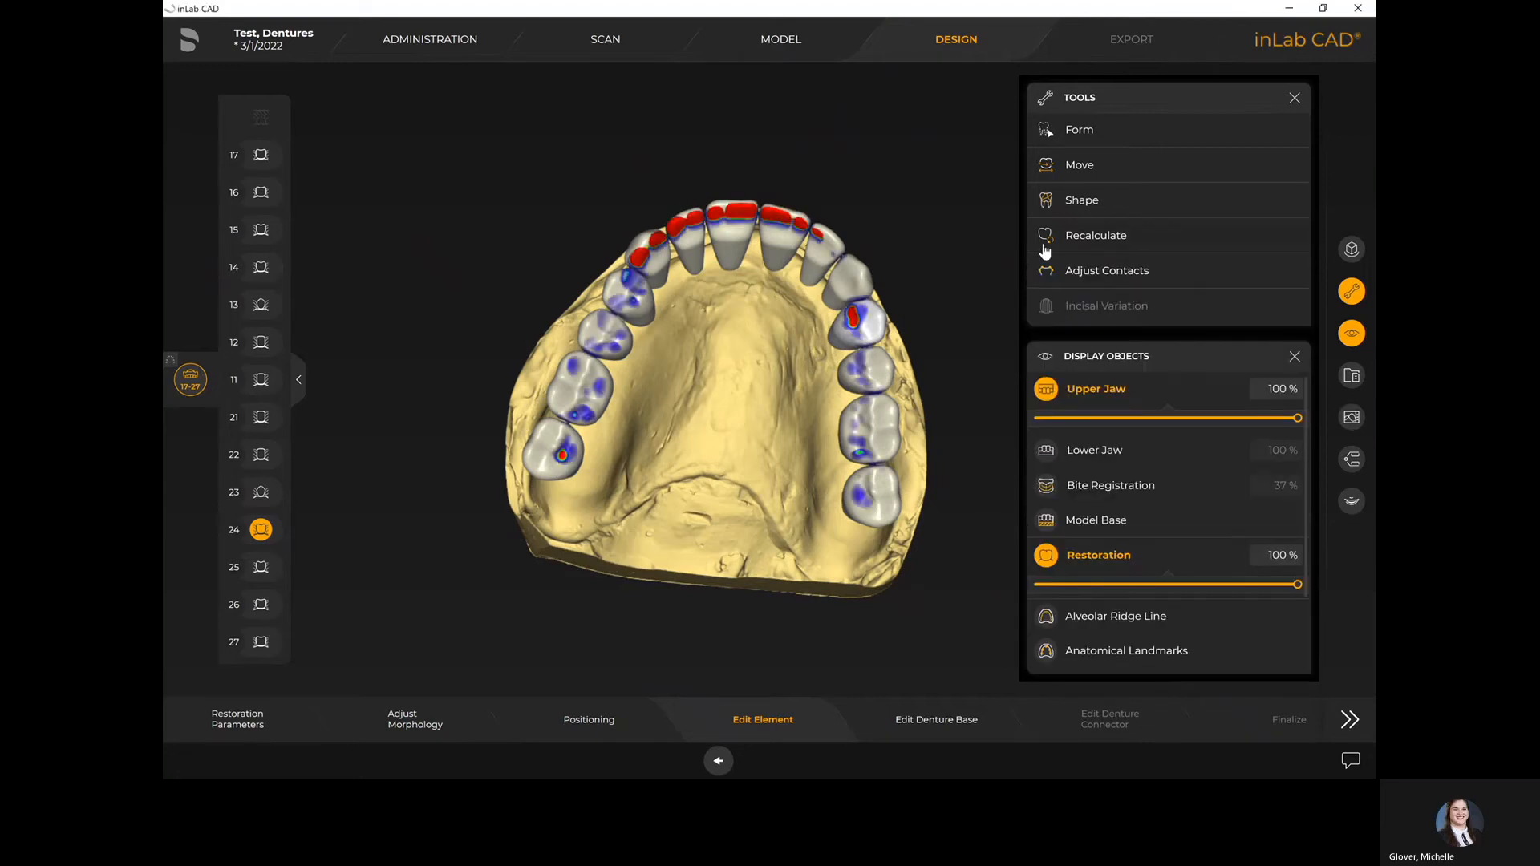
Reposition upper front teeth 12 and 11 slightly with Move and Rotate to reduce their red contact areas
left_click(1086, 177)
left_click(738, 227)
left_click_drag(758, 312, 639, 308)
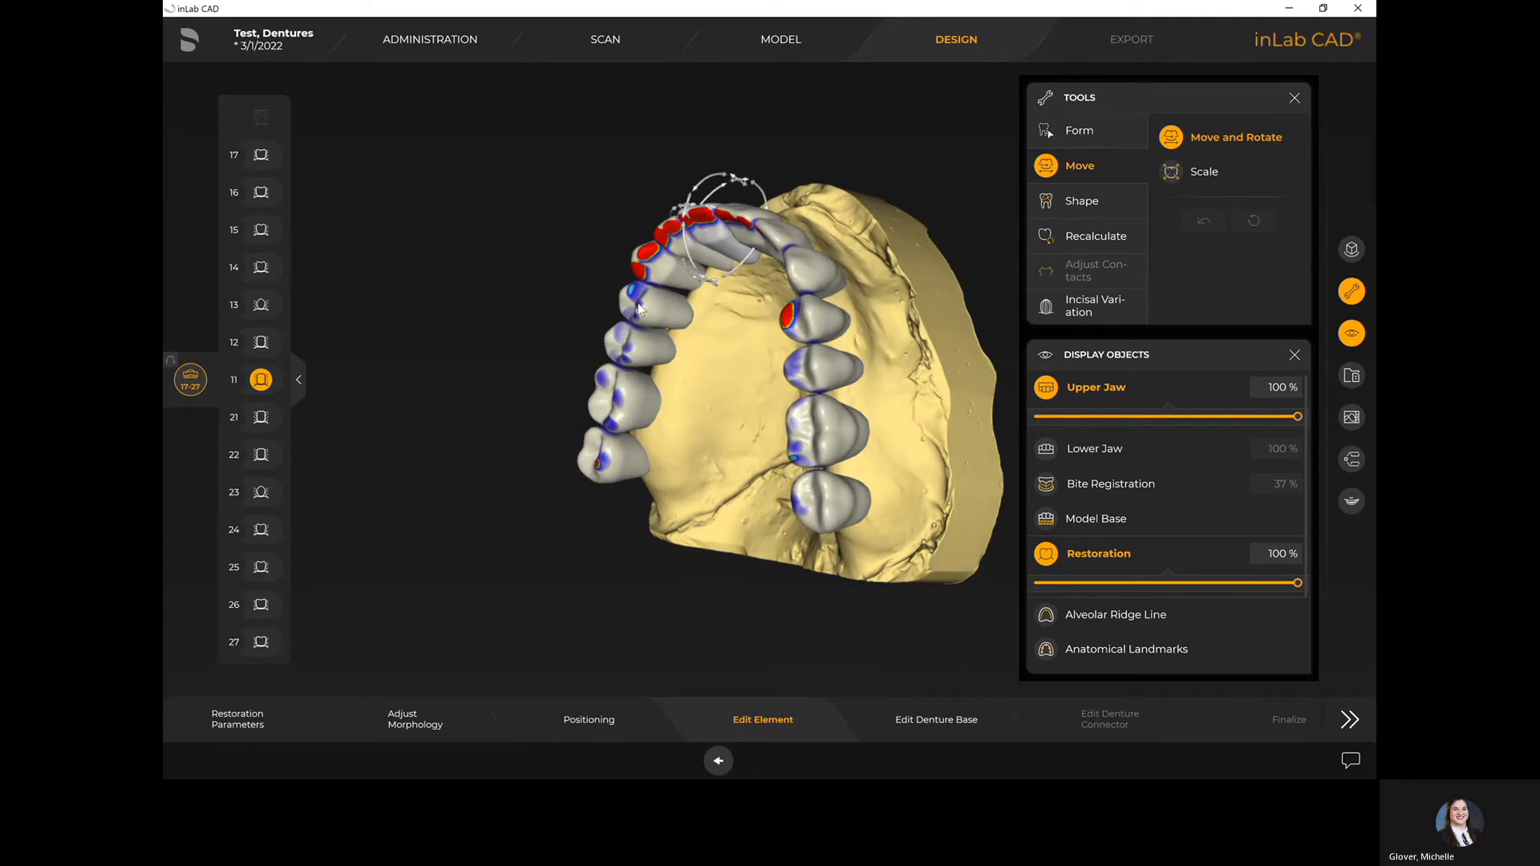
left_click(696, 227)
left_click_drag(661, 246, 665, 254)
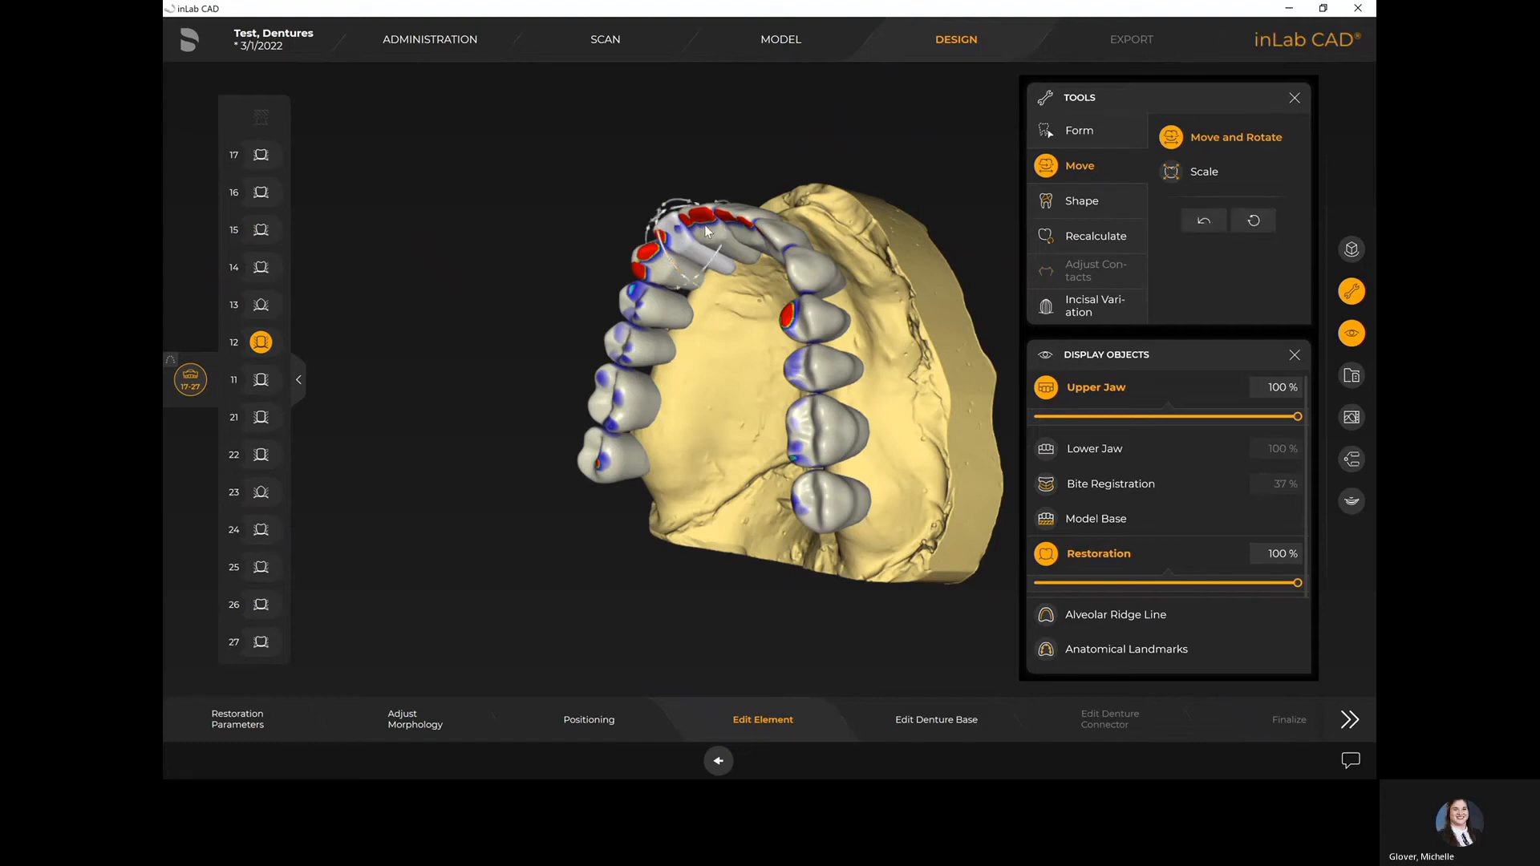
left_click(686, 239)
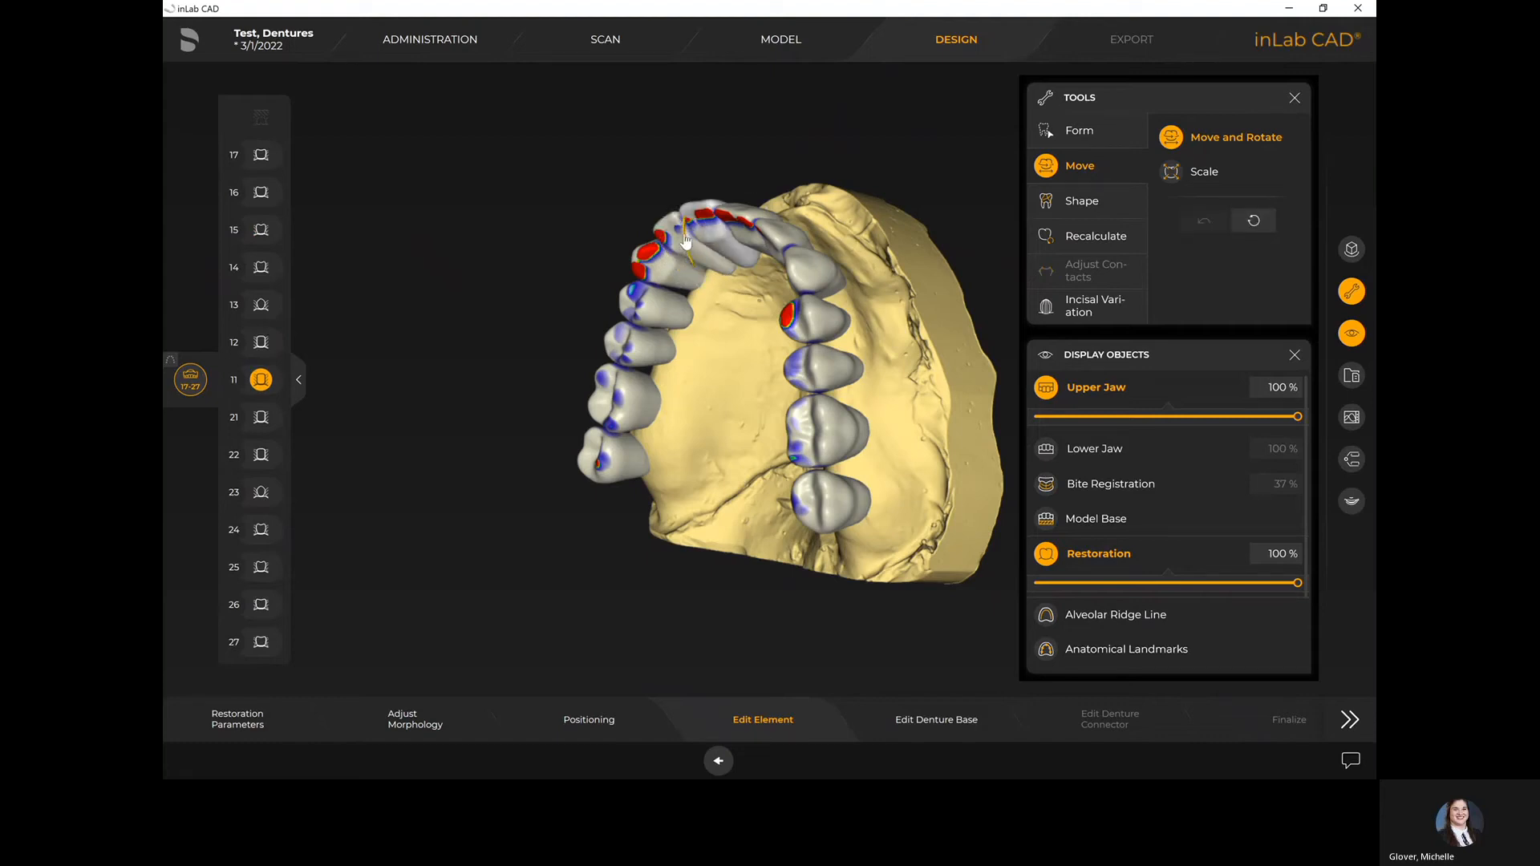
left_click_drag(685, 234, 686, 237)
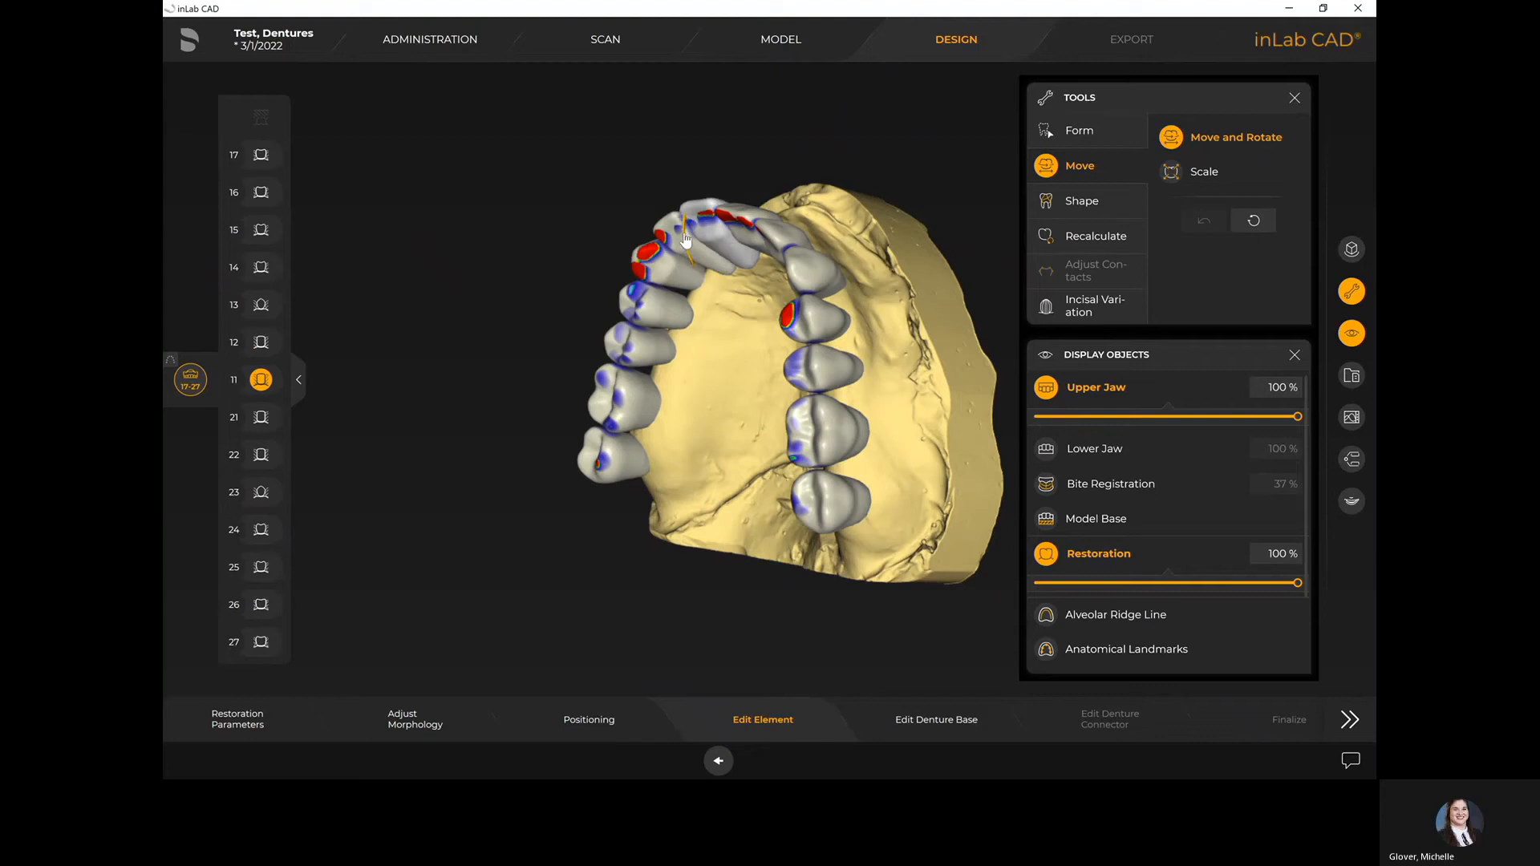
Reposition teeth 21 and 22 slightly to reduce the red contact areas on their incisal edges
left_click(733, 234)
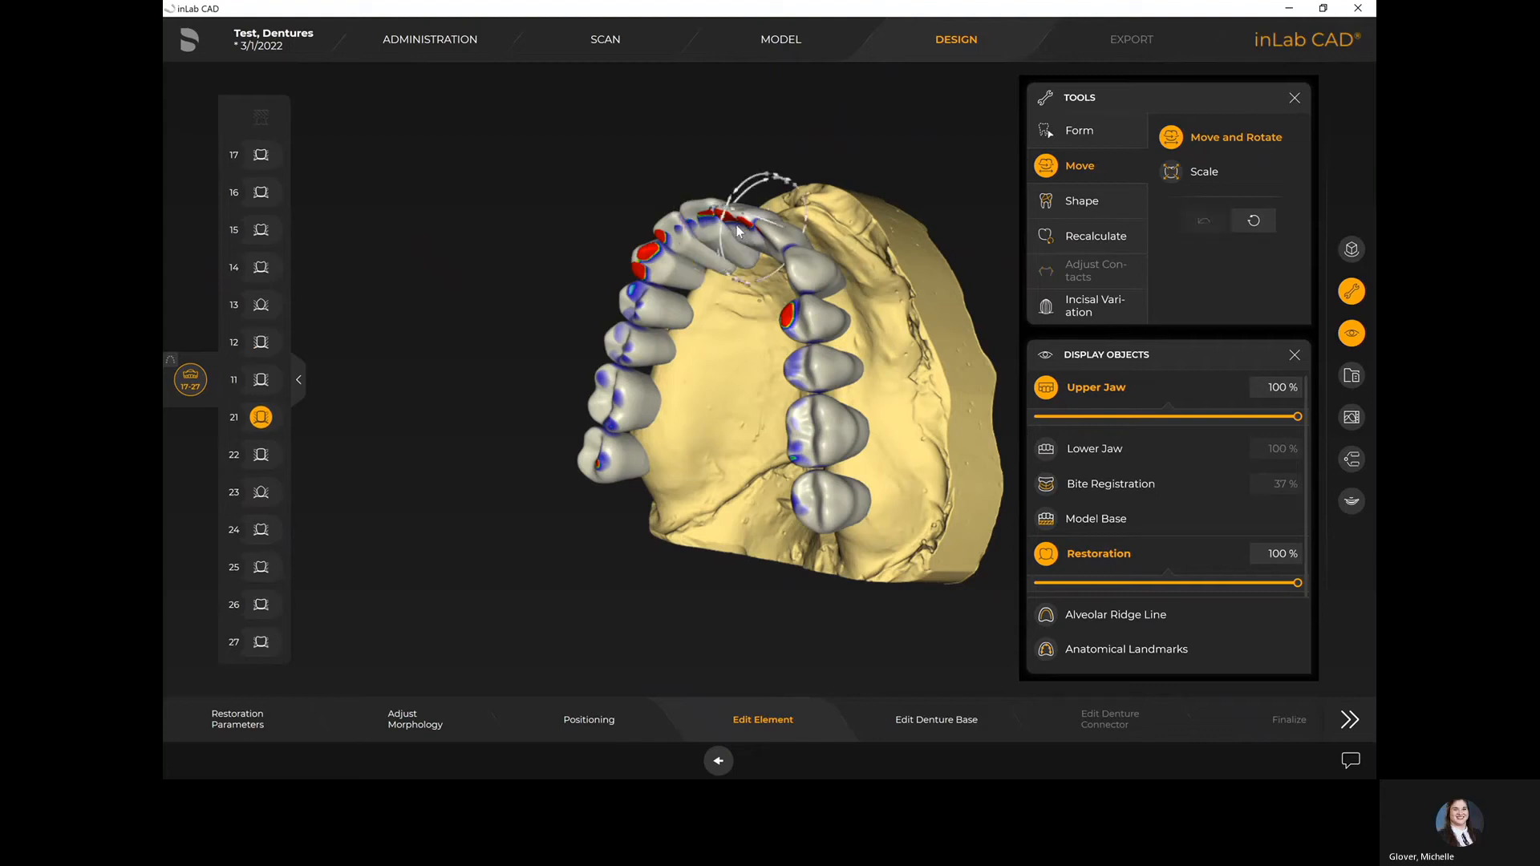
left_click_drag(722, 243, 722, 244)
left_click_drag(701, 357, 815, 257)
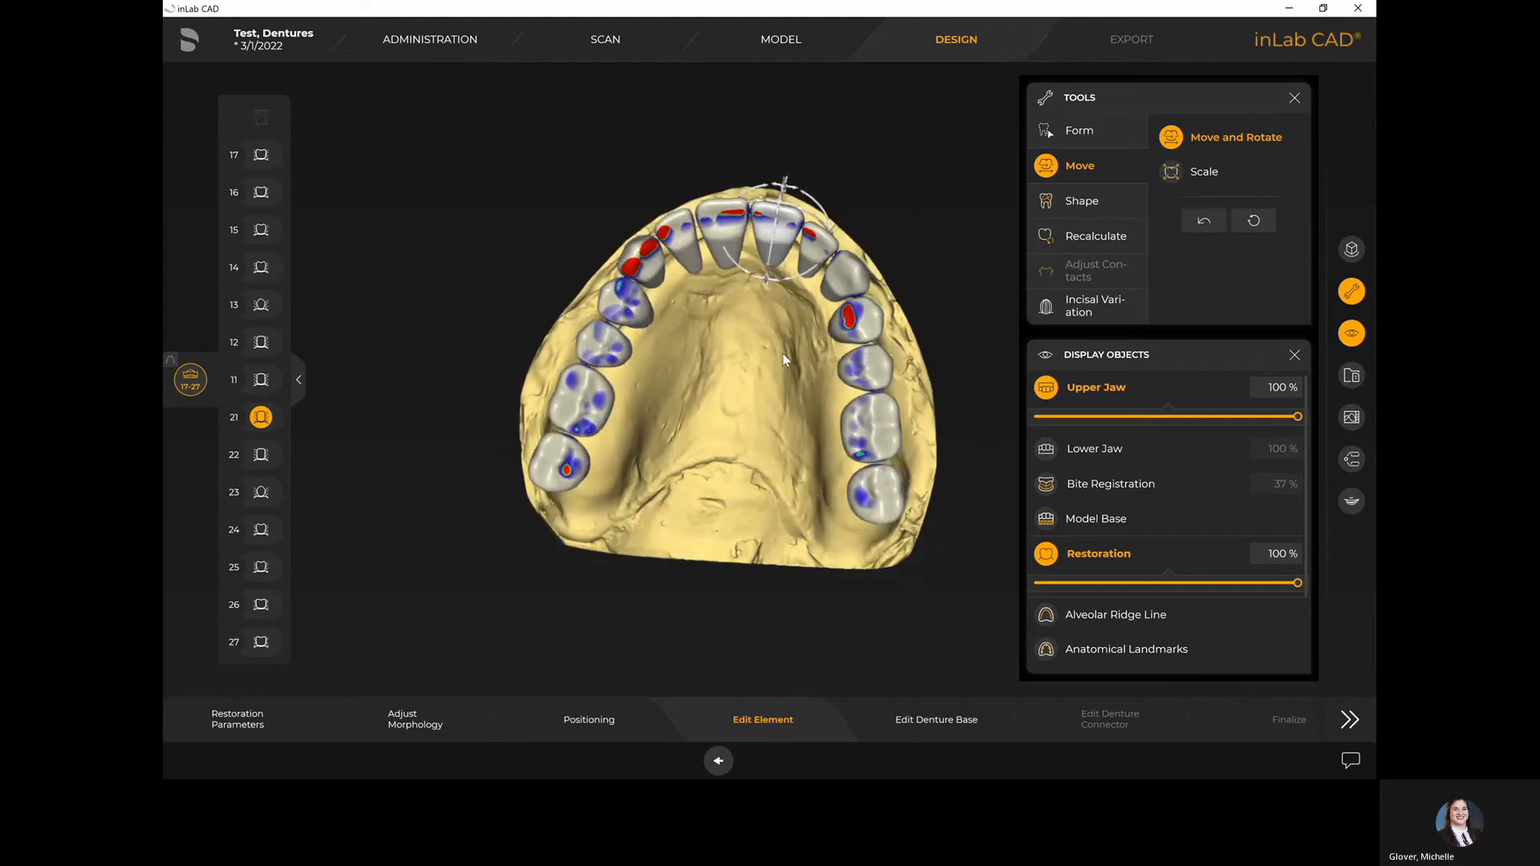
left_click(813, 249)
left_click_drag(809, 252, 814, 250)
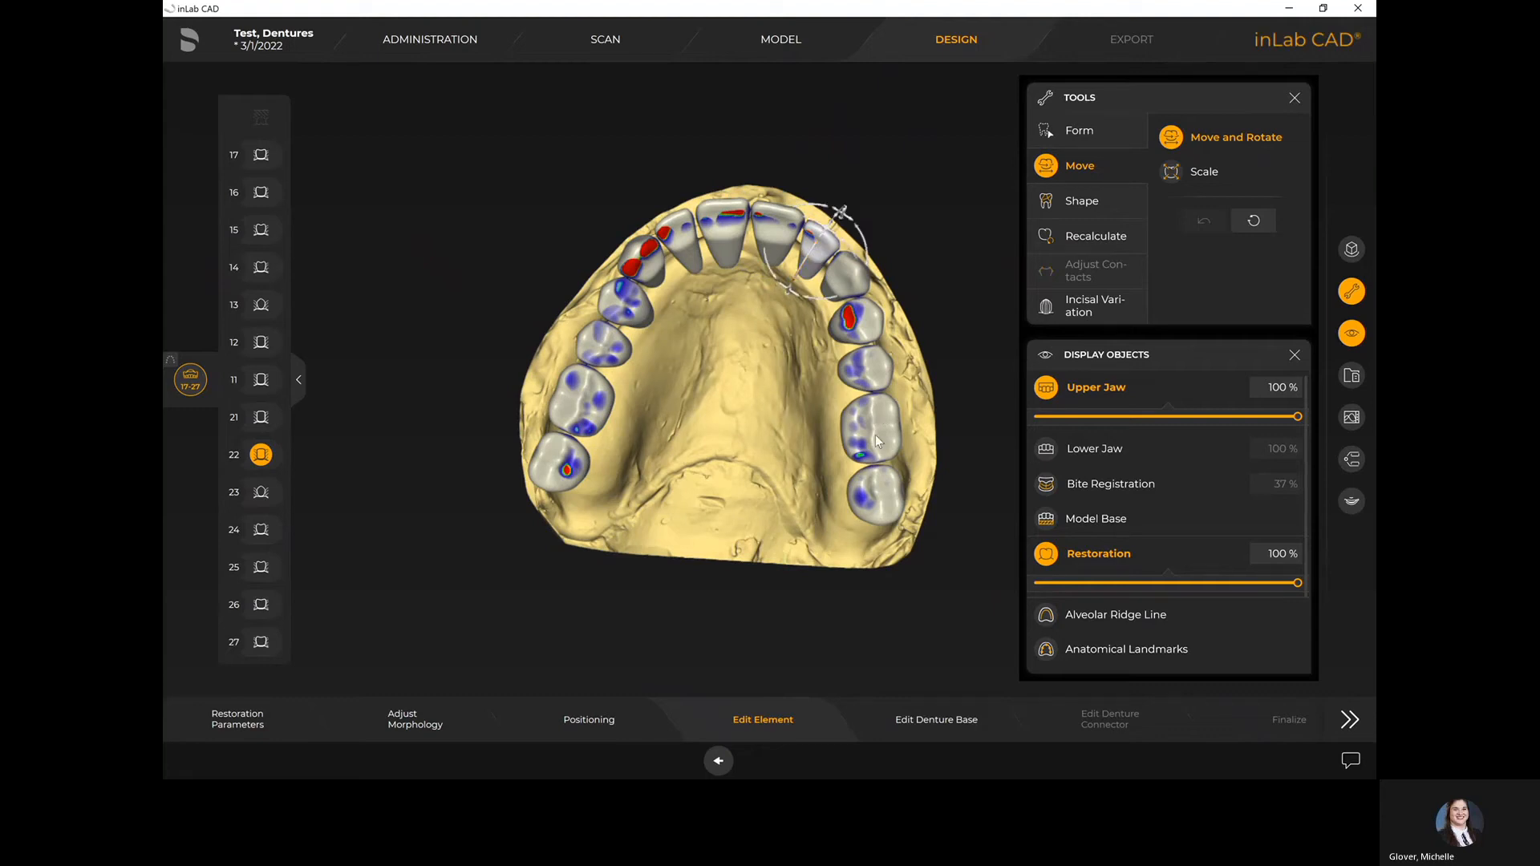
Apply the occlusal contact adjustment to tooth 16
left_click(261, 605)
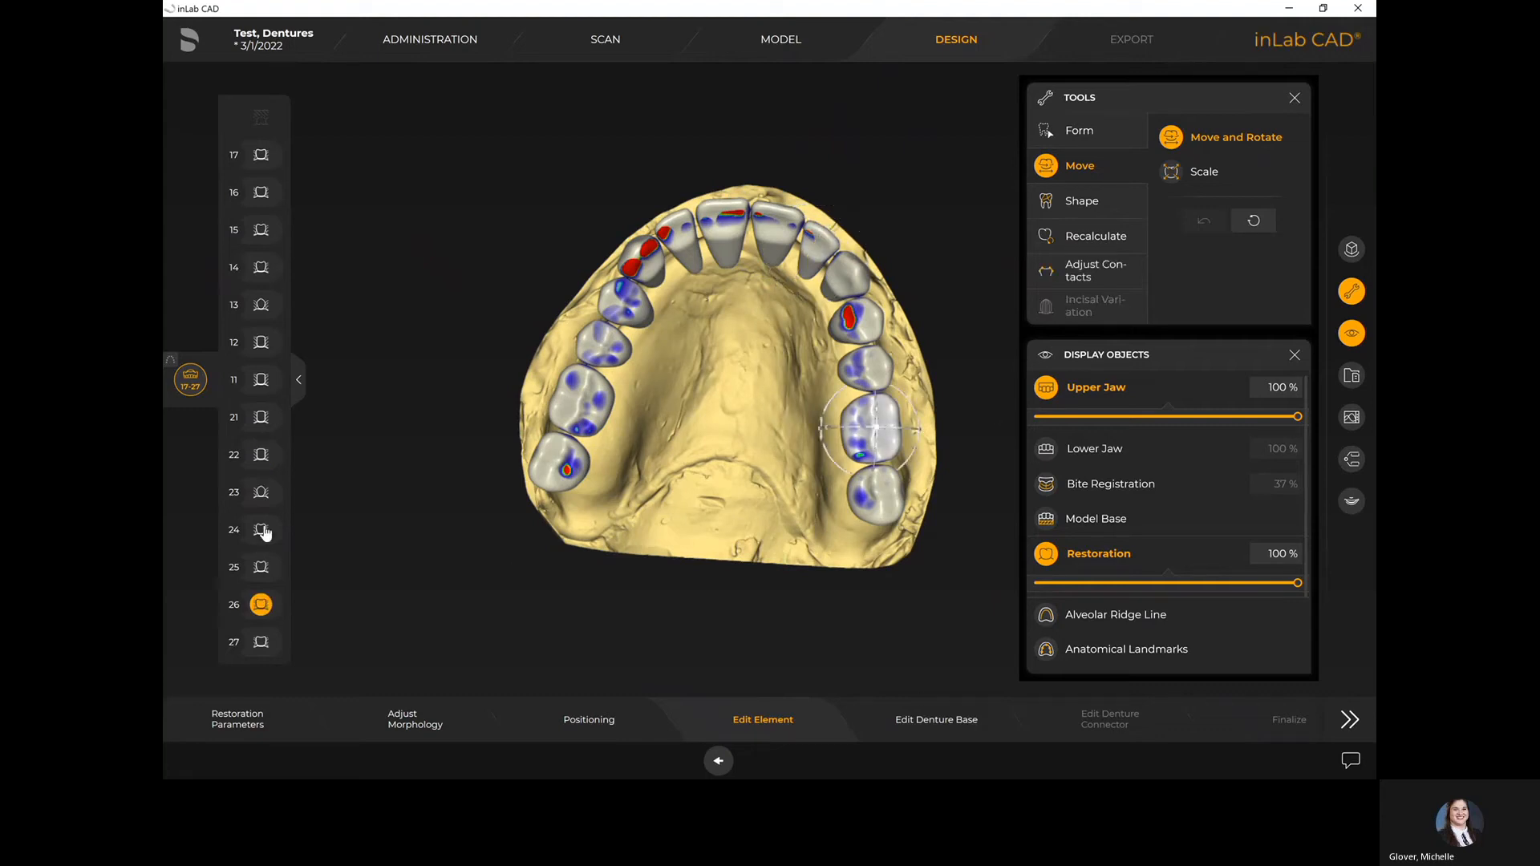
left_click(262, 530)
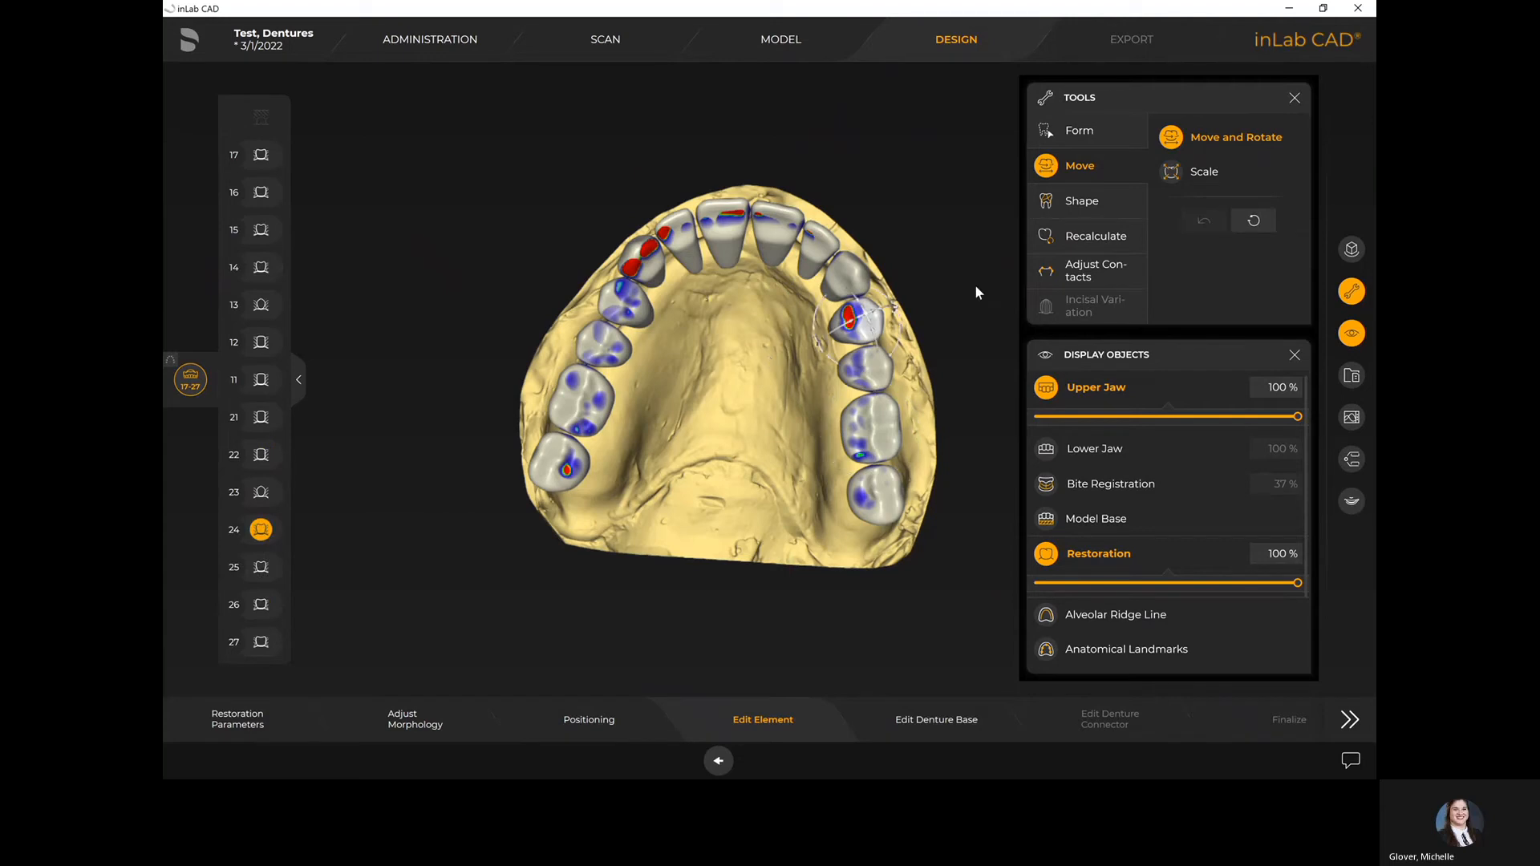
left_click(1084, 274)
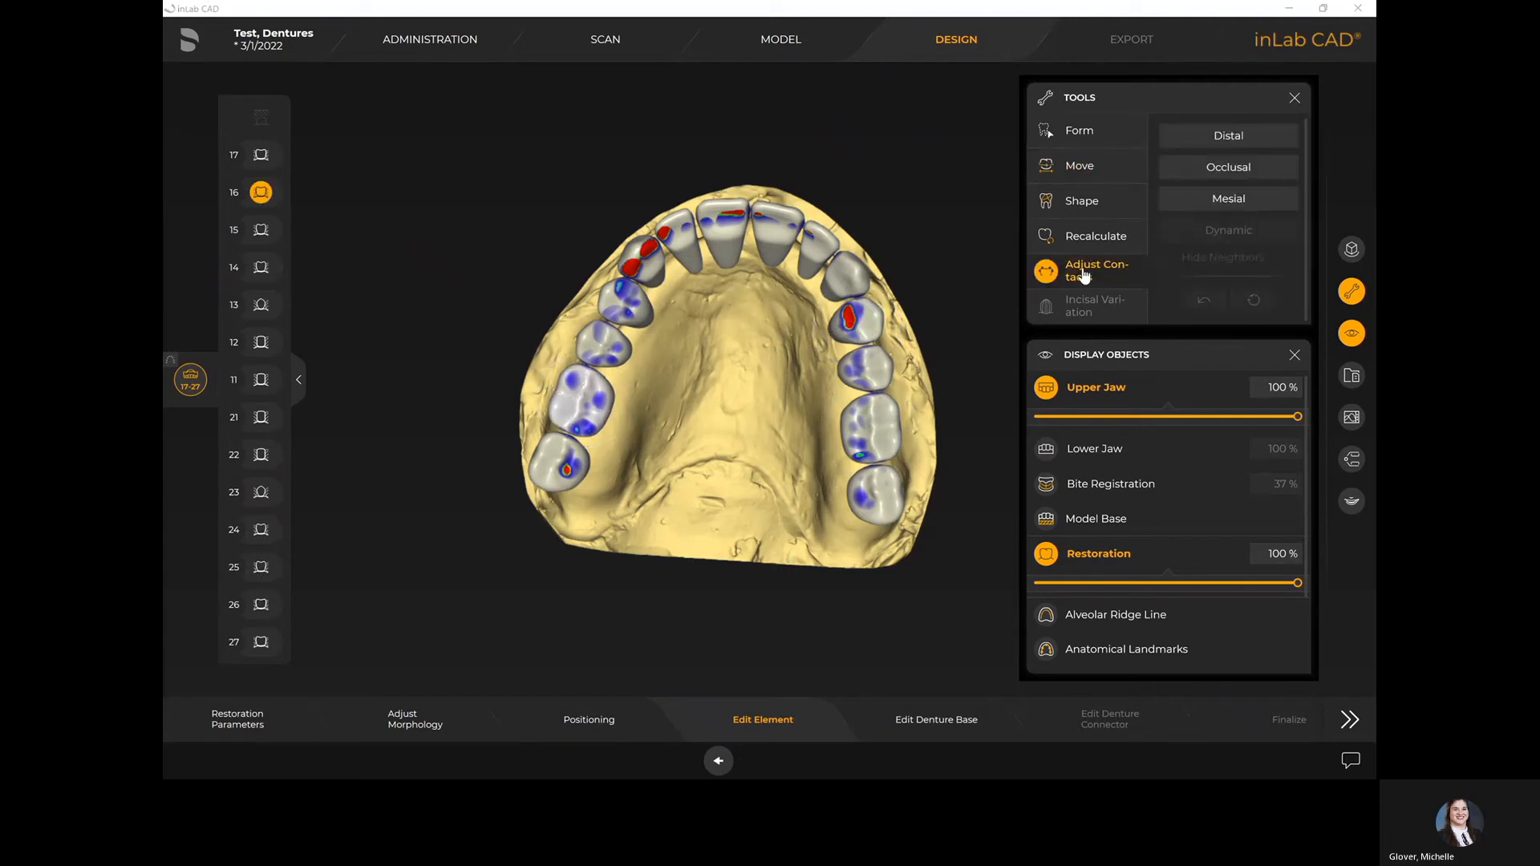
left_click(1207, 170)
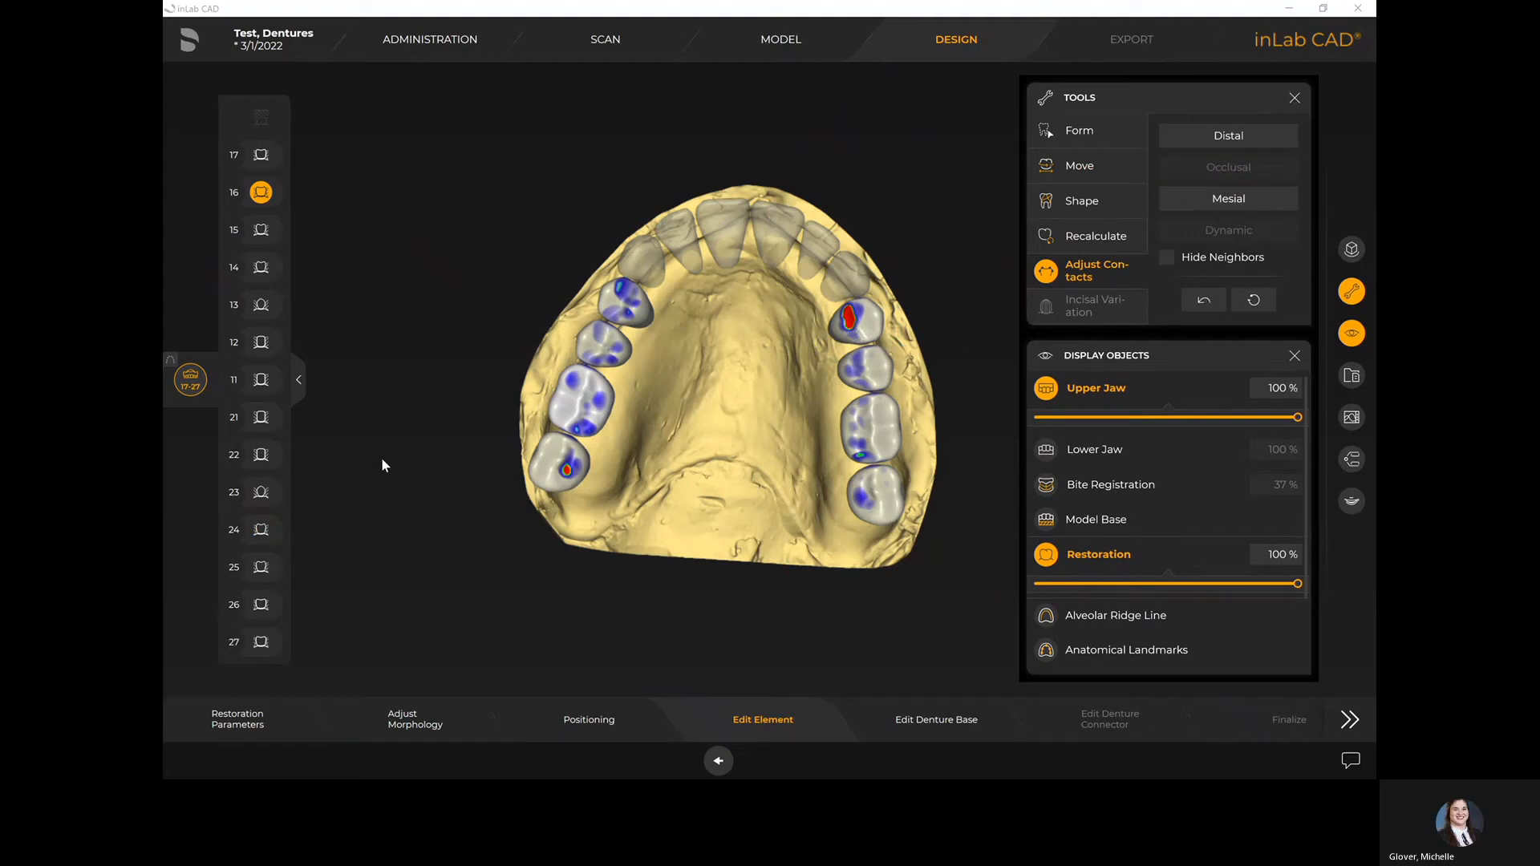
Adjust the occlusal contacts of teeth 24 and 17, then leave the Adjust Contacts tool
left_click(261, 532)
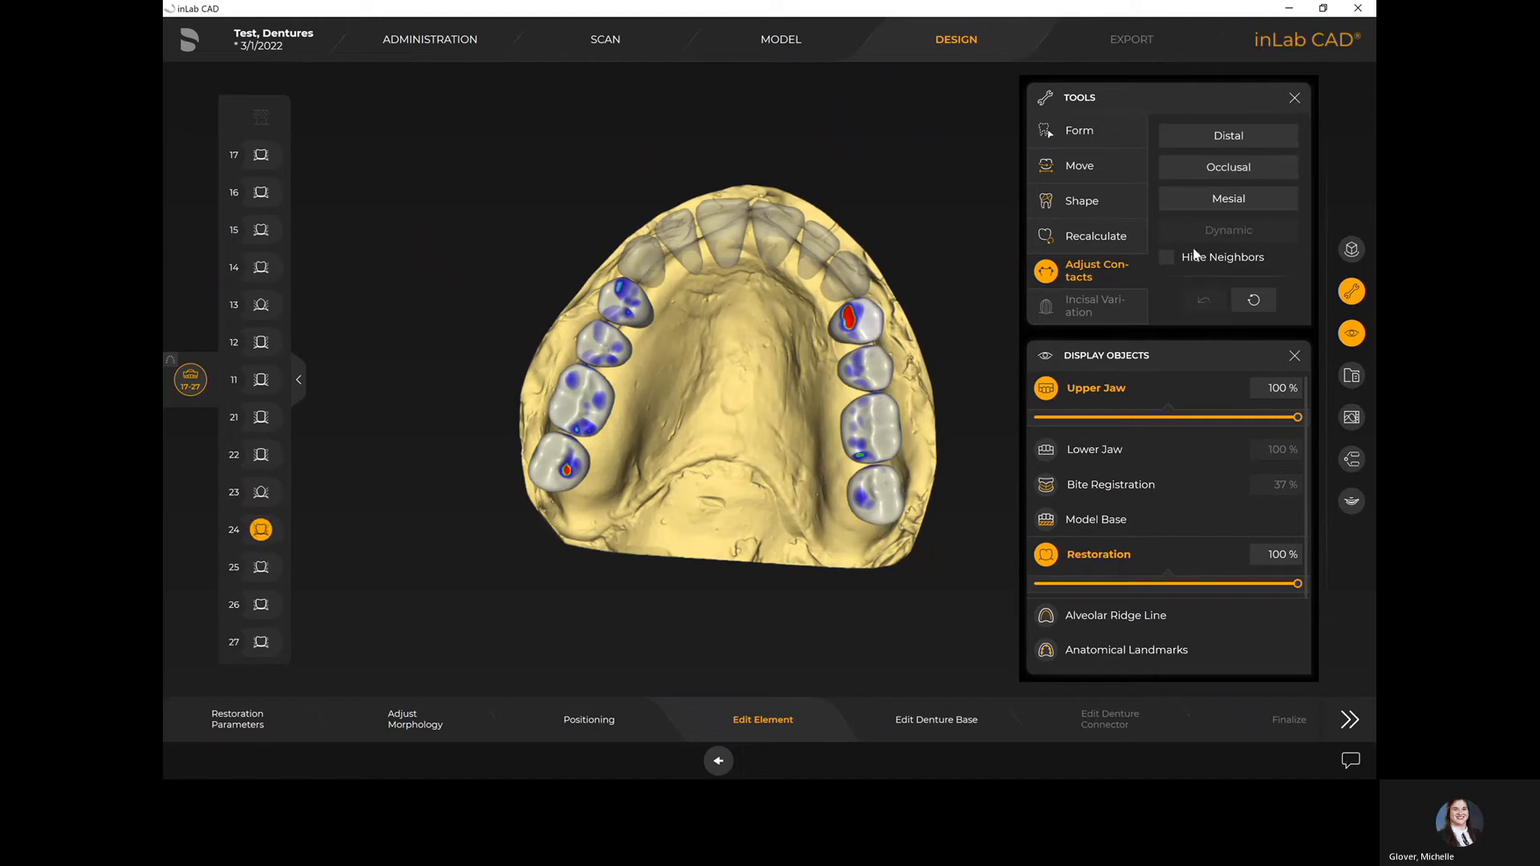
left_click(1227, 173)
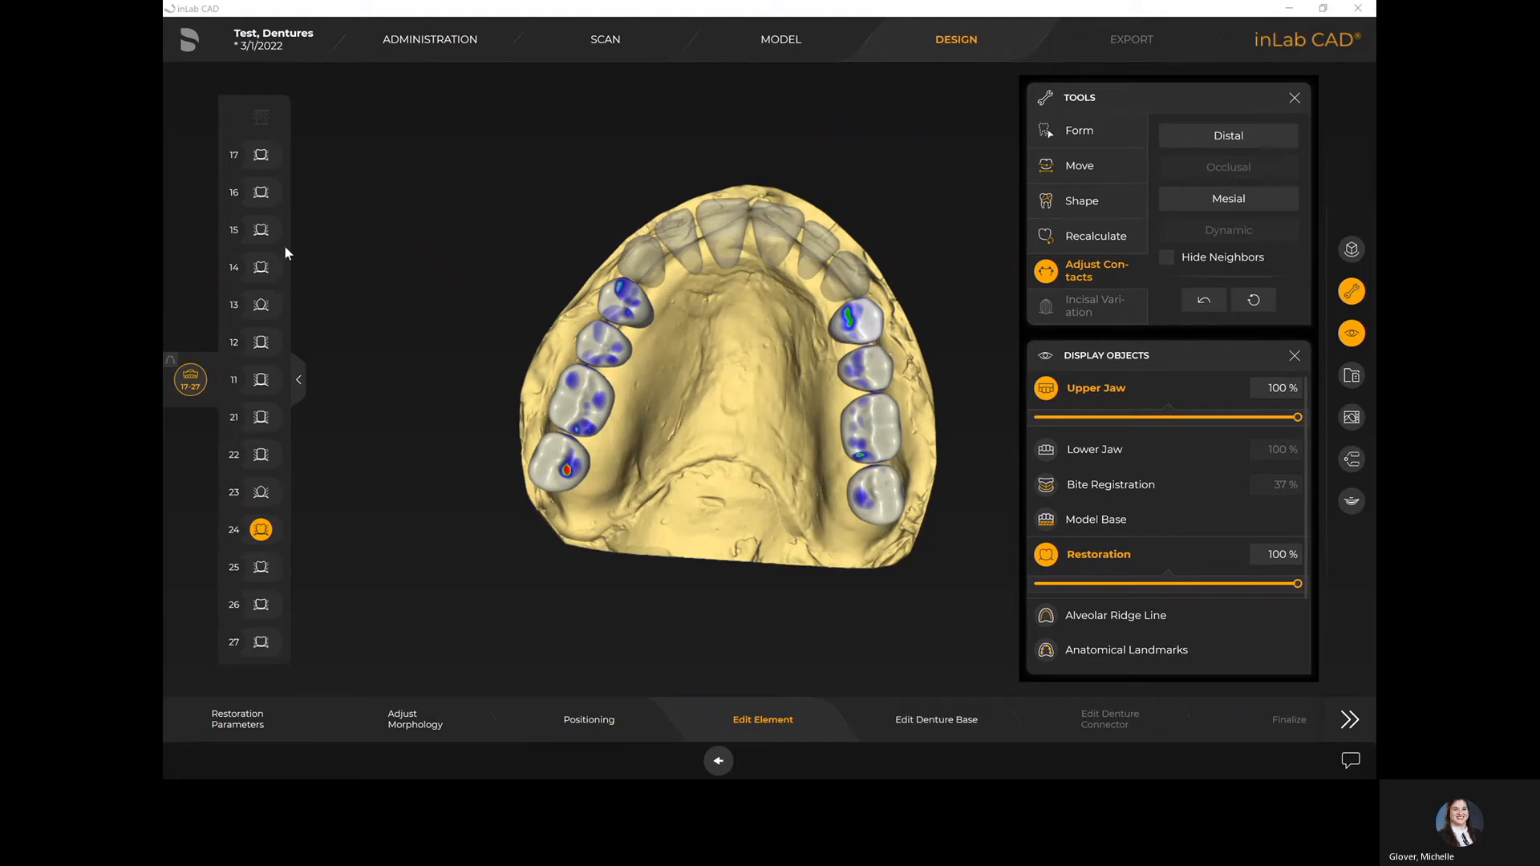
left_click(263, 160)
left_click(1229, 169)
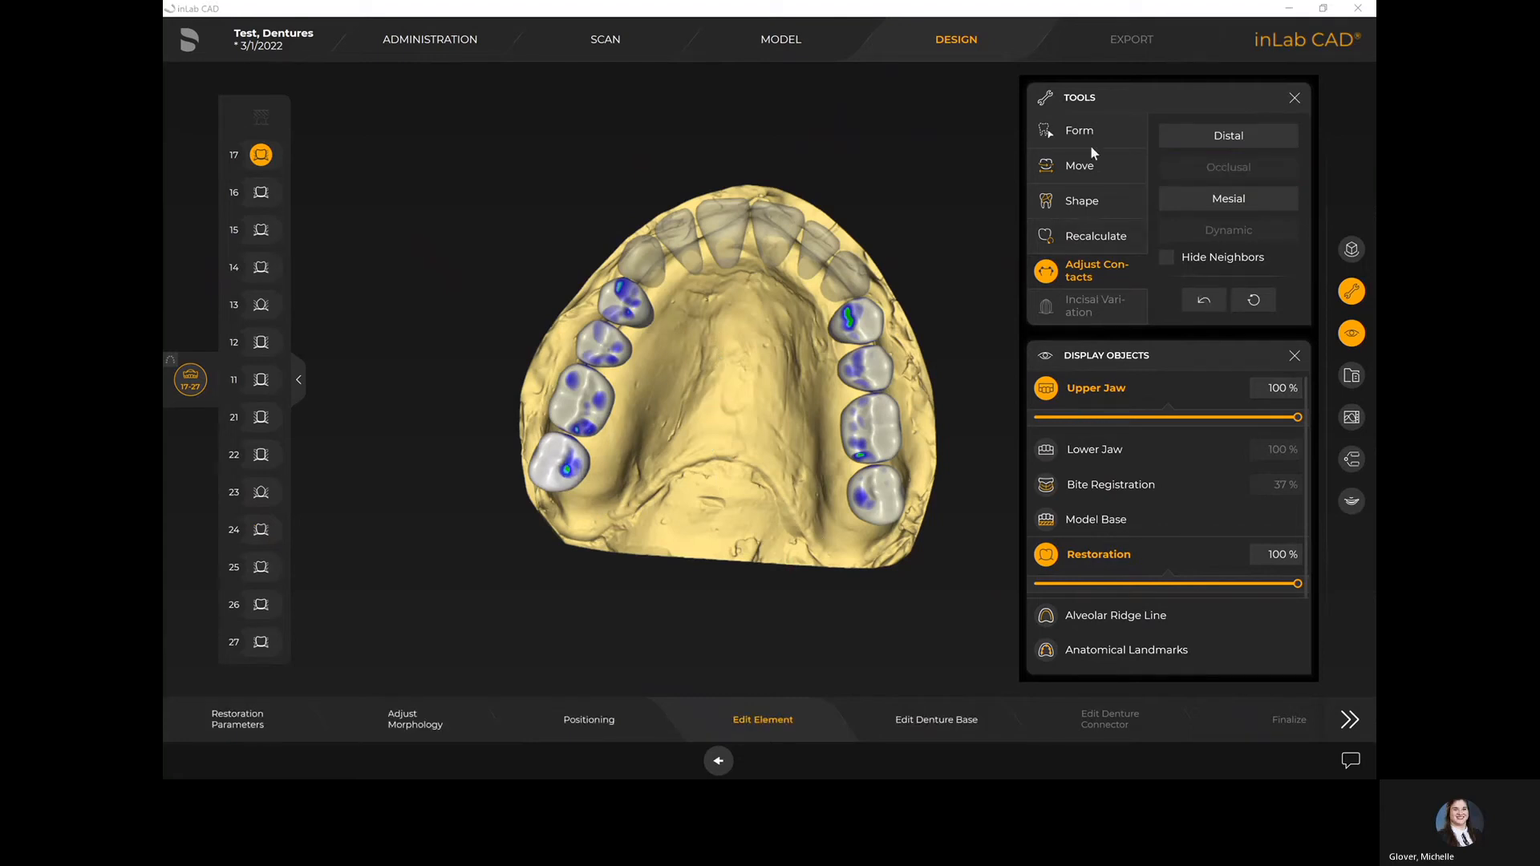
left_click(1091, 275)
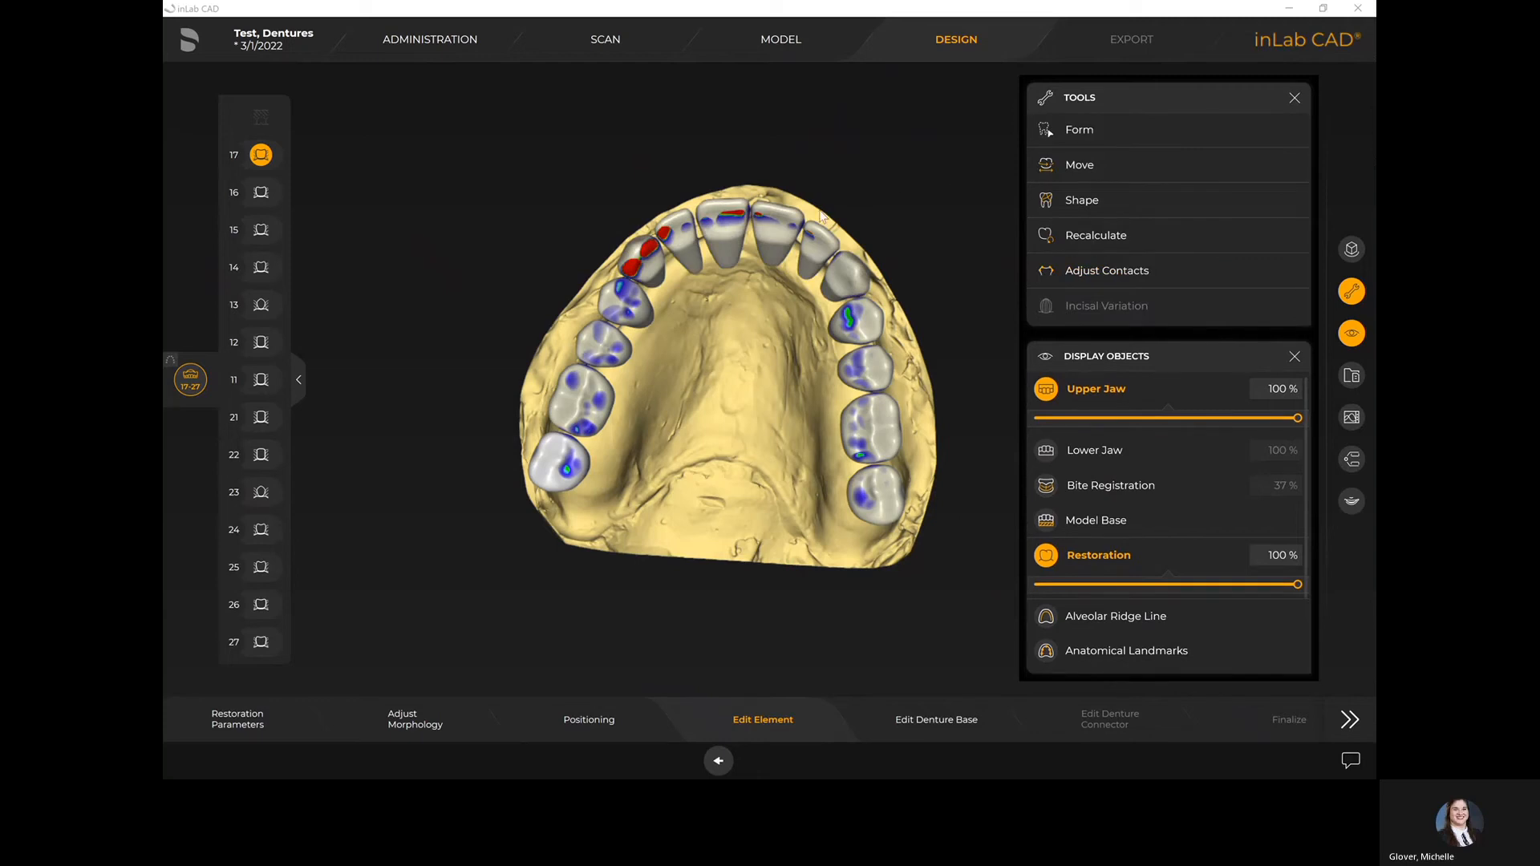
Move tooth 13 slightly outward to lighten its red contacts
left_click(1082, 167)
left_click(646, 264)
left_click_drag(647, 270, 636, 246)
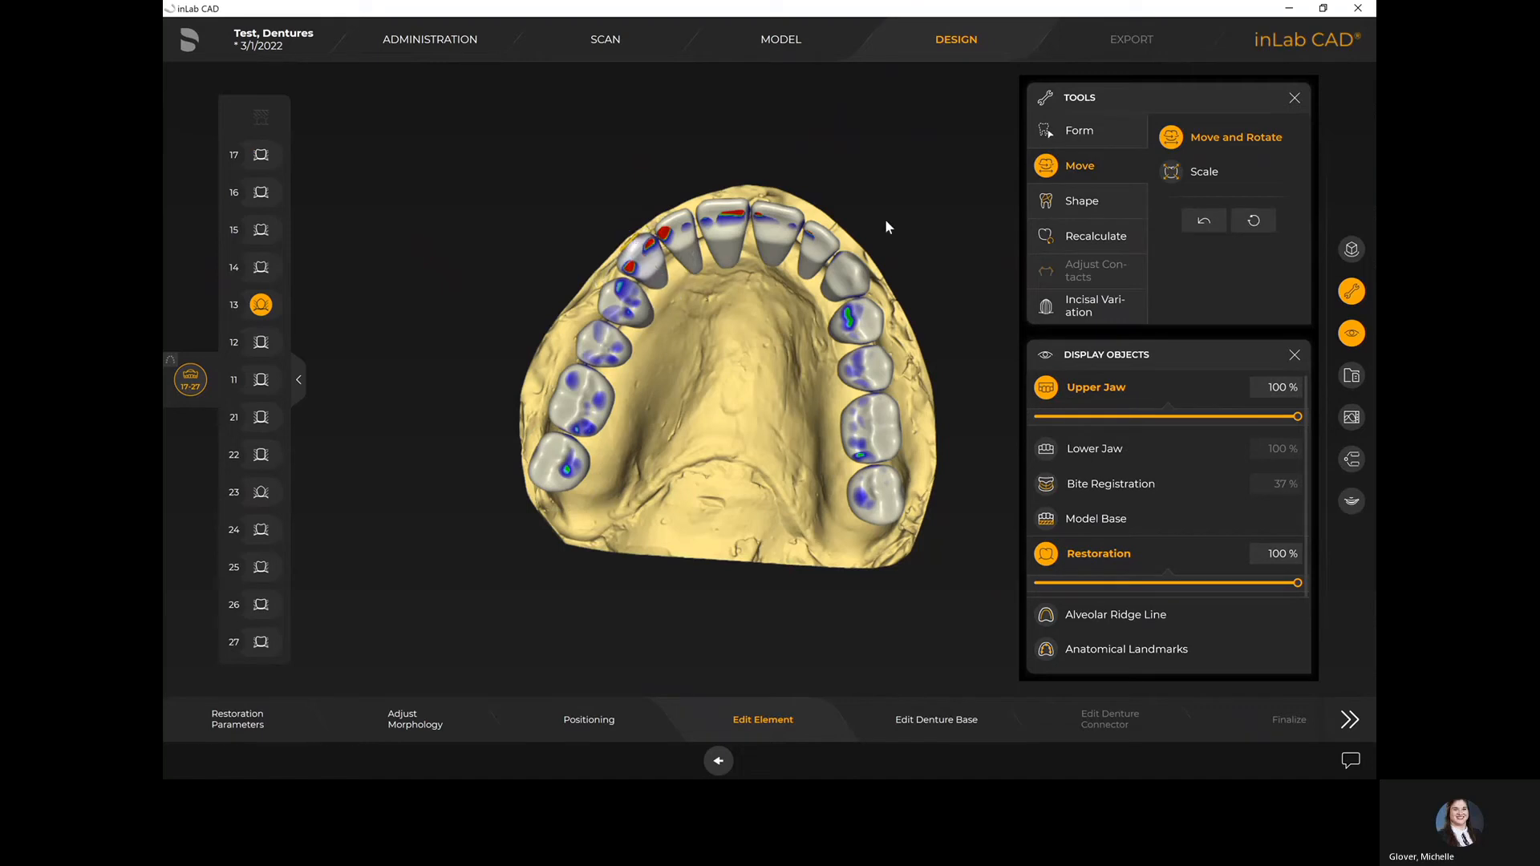
Shape away the red contact on tooth 12 with an individual 2-directional tool of 2.15 mm size
left_click(1081, 201)
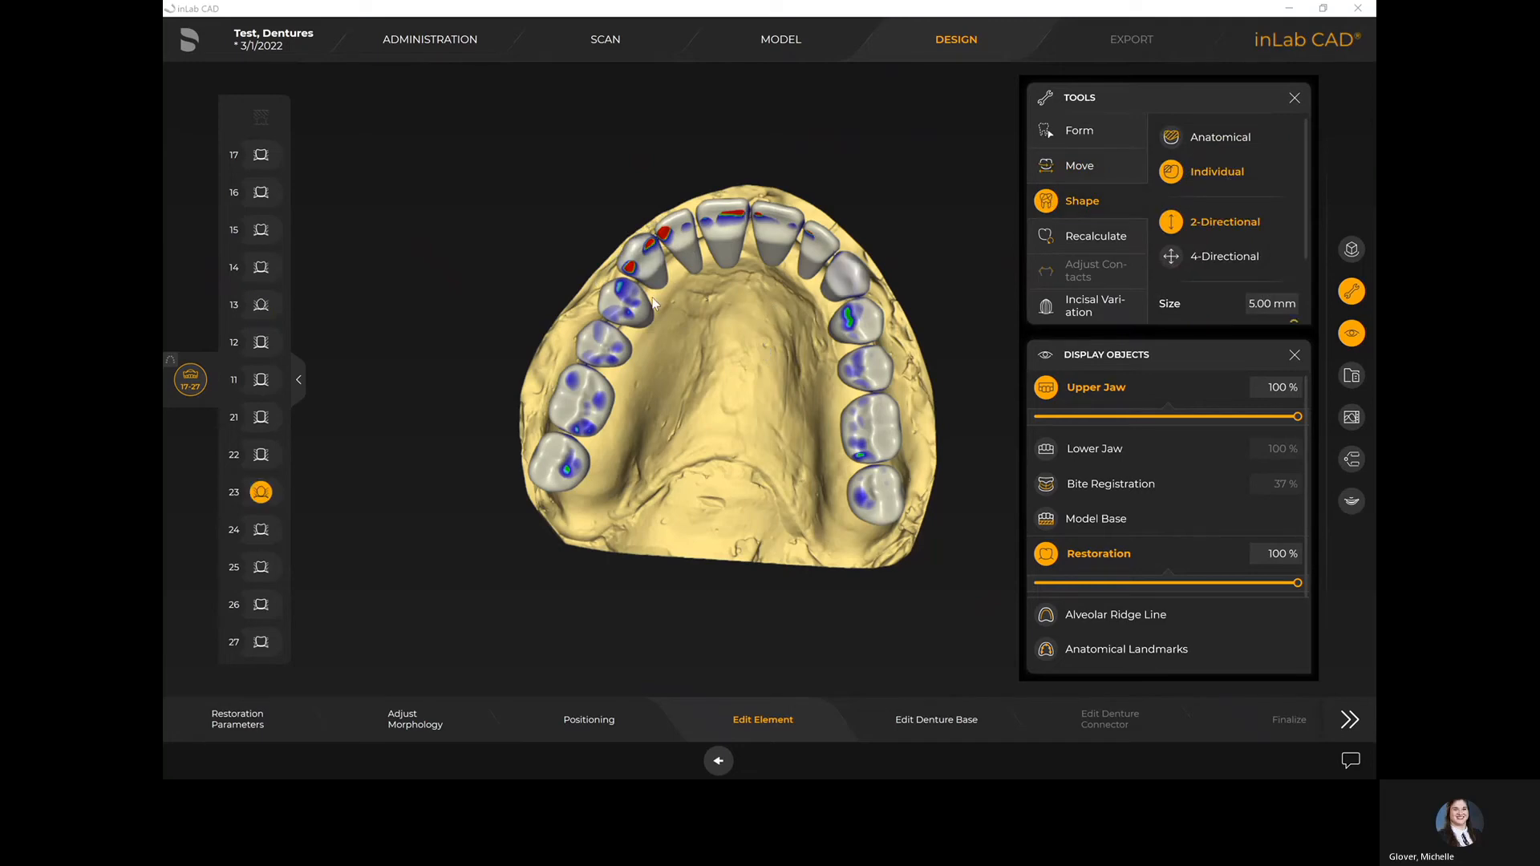
scroll(654, 304, "up", 5)
middle_click_drag(624, 134, 619, 339)
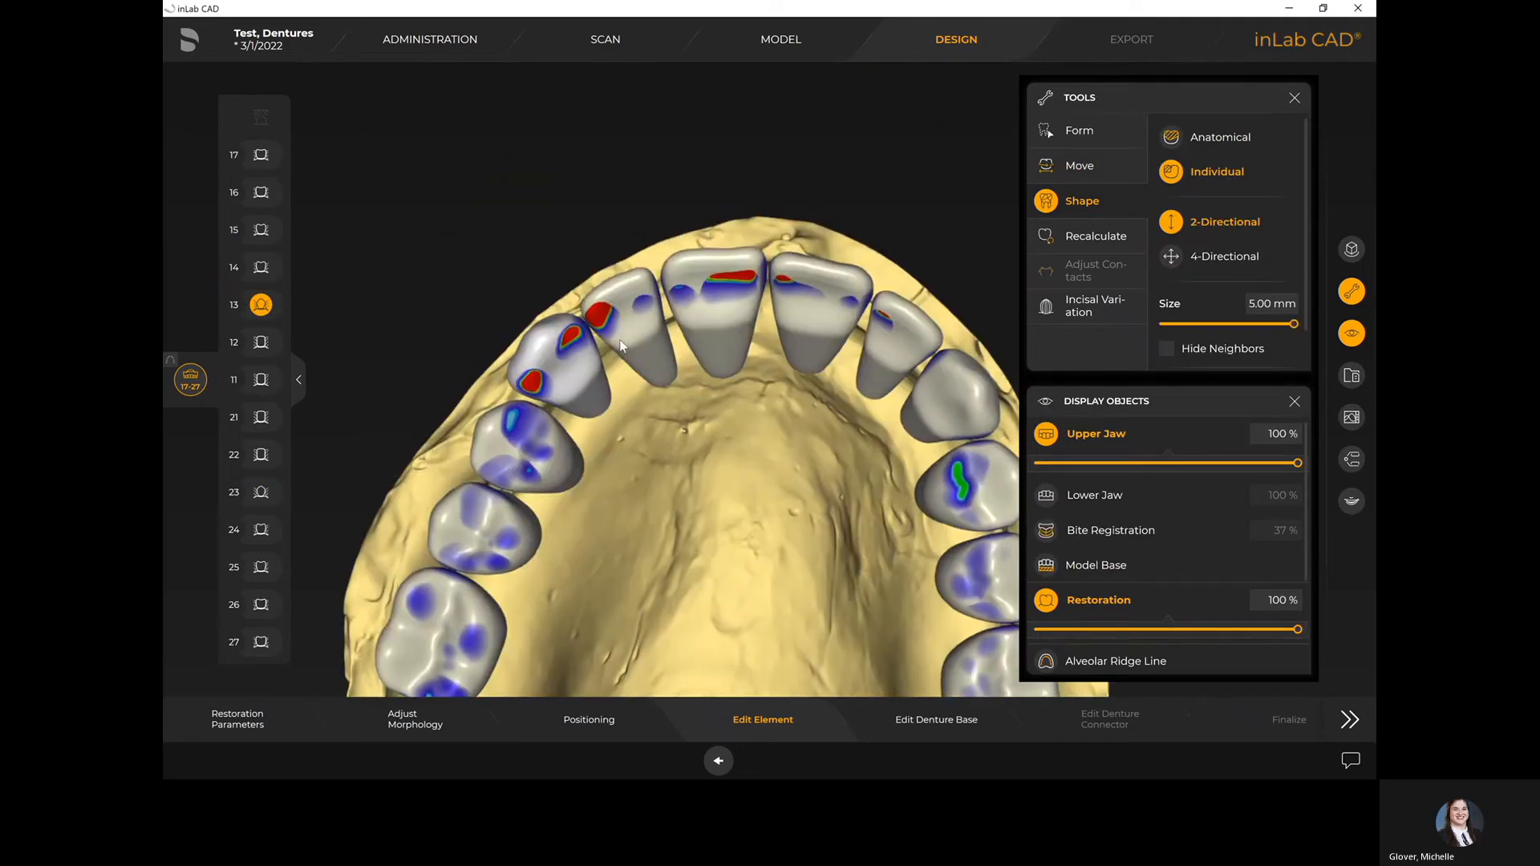
left_click(598, 321)
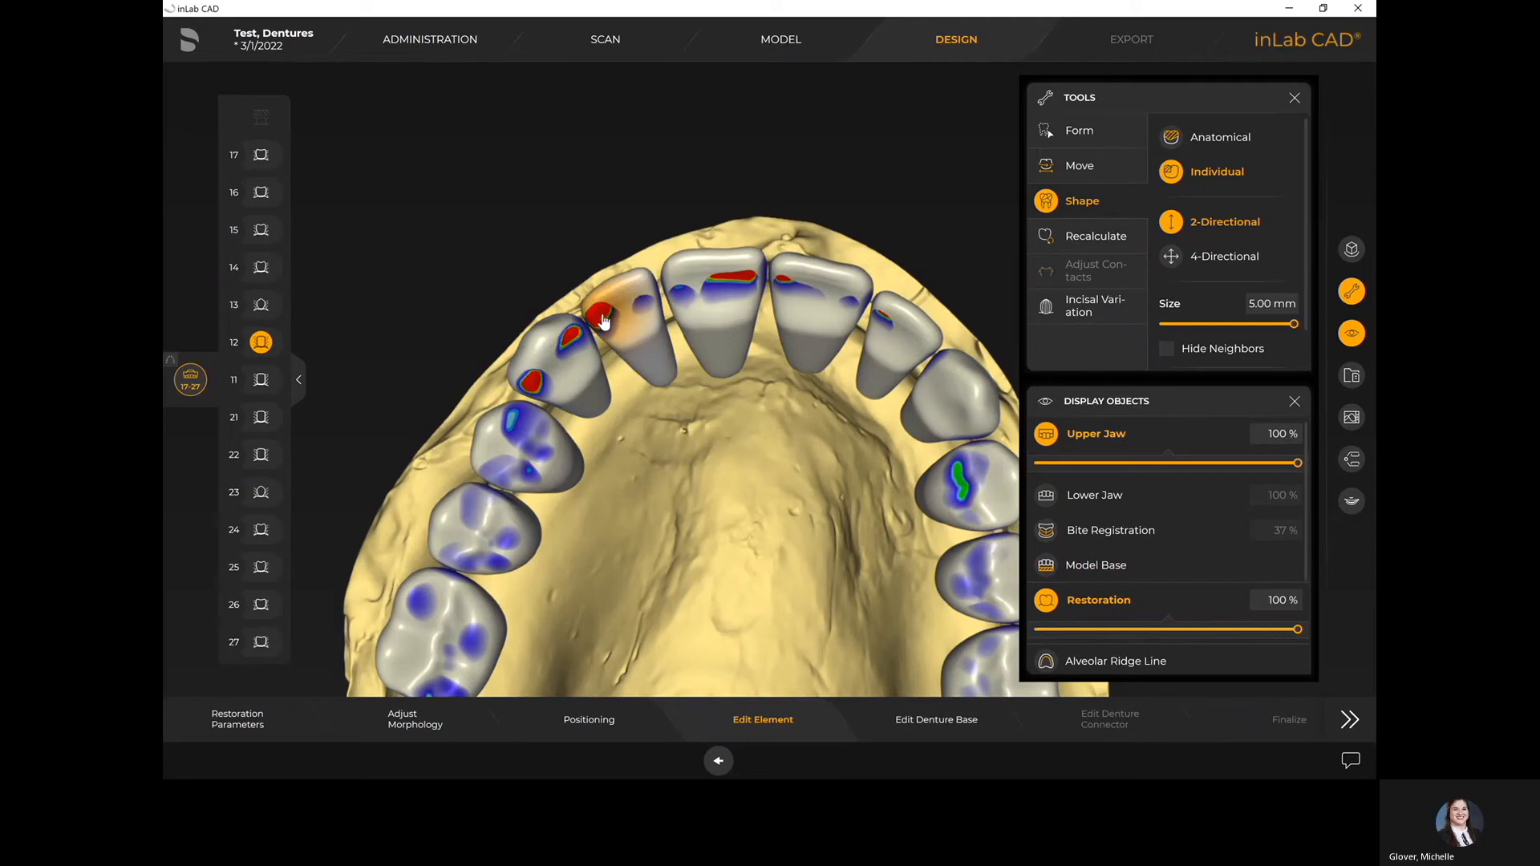
right_click_drag(613, 368, 624, 429)
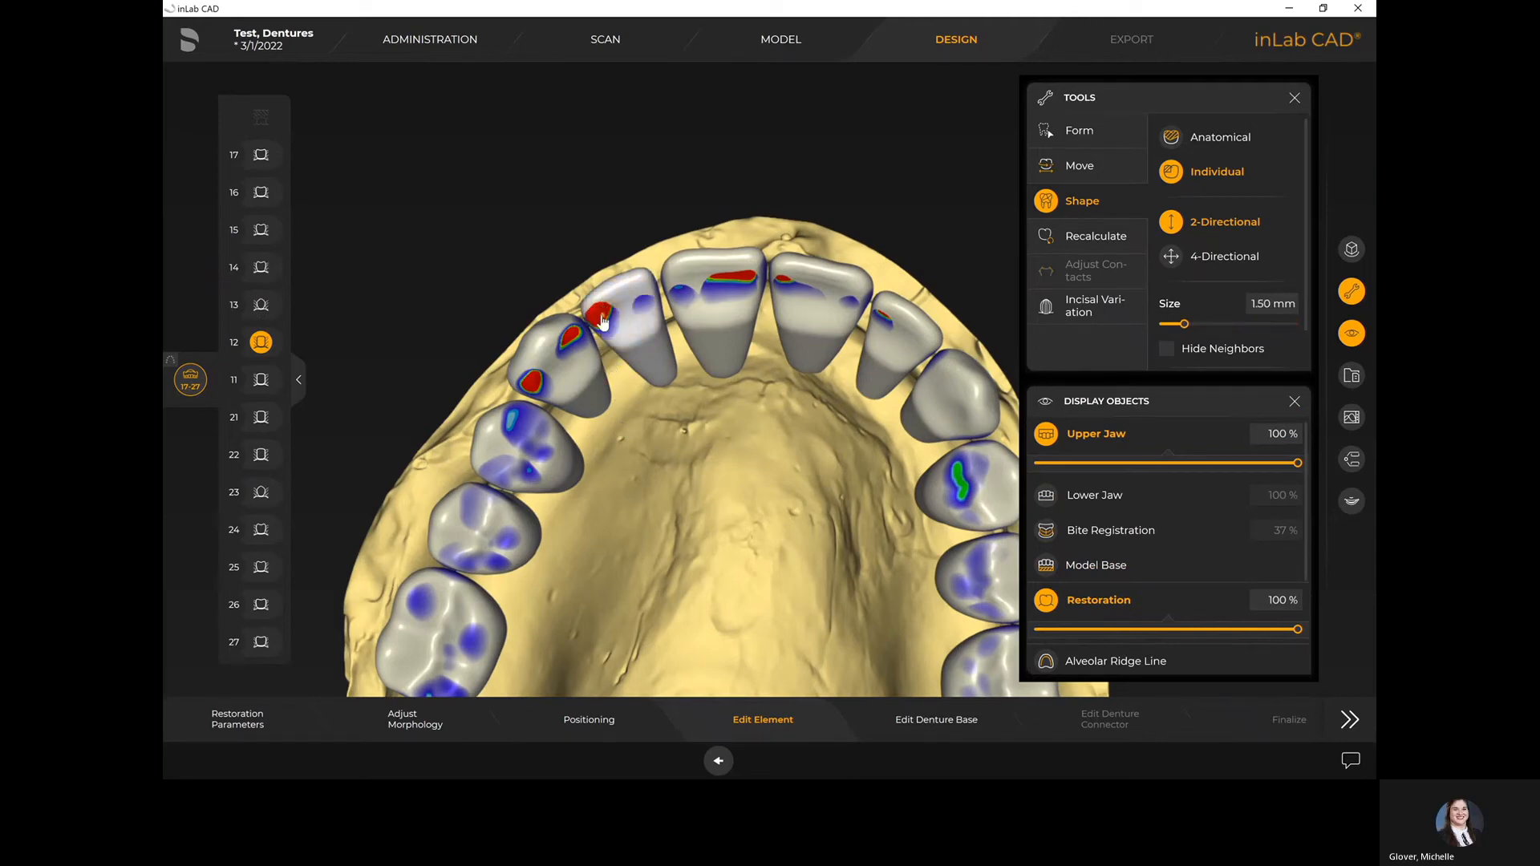
left_click_drag(602, 318, 597, 319)
right_click_drag(598, 319, 596, 303)
left_click(600, 318)
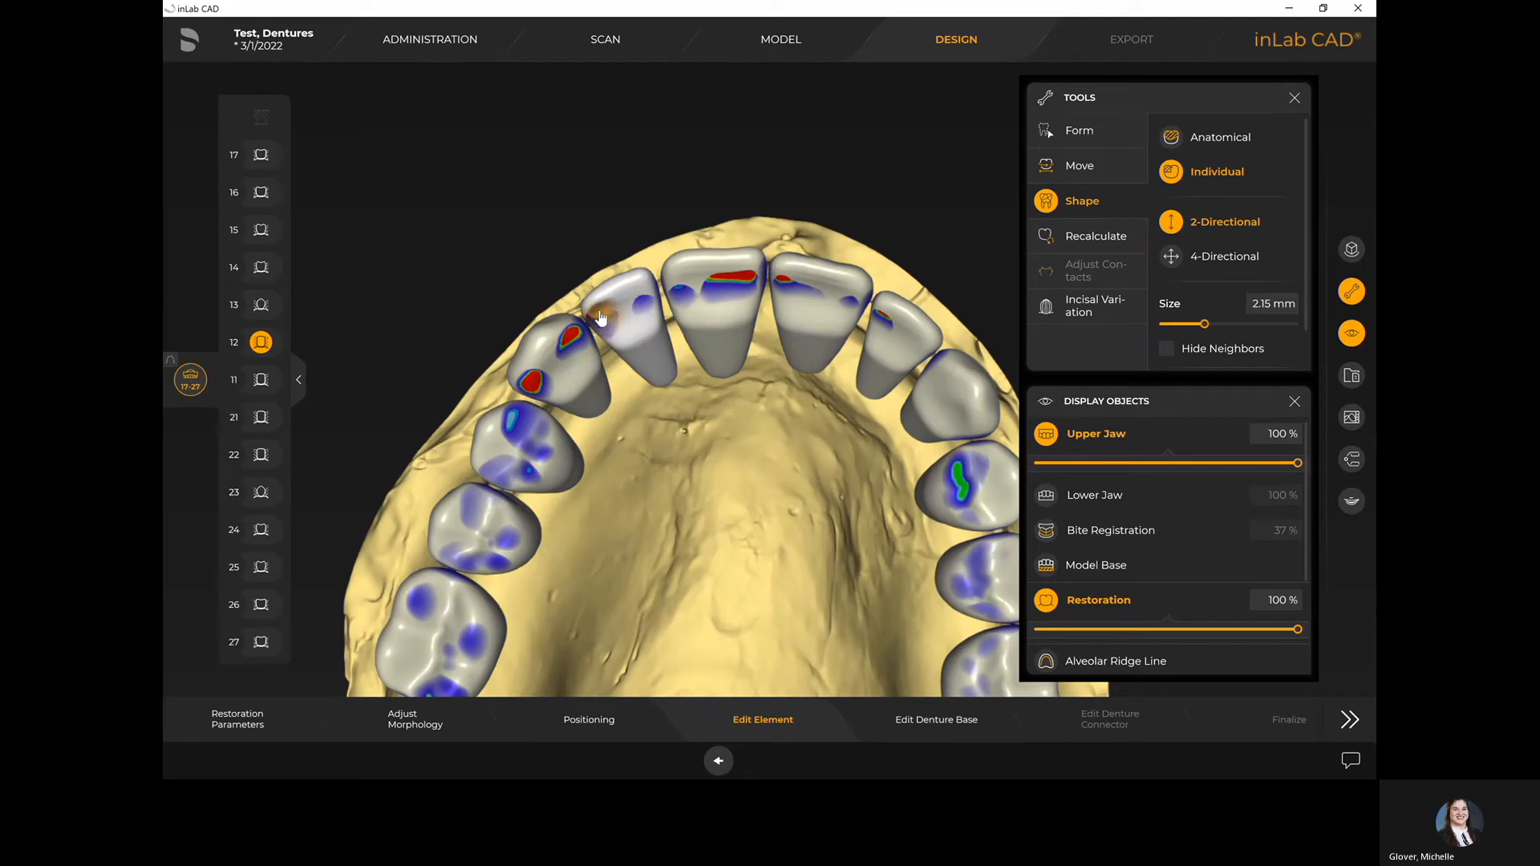
Shape away the remaining heavy contact spots on teeth 11, 21, 22 and 13 with the same 2.15 mm tool
left_click(738, 281)
mouse_move(739, 281)
left_mouse_down()
mouse_move(726, 285)
mouse_move(758, 284)
left_mouse_up()
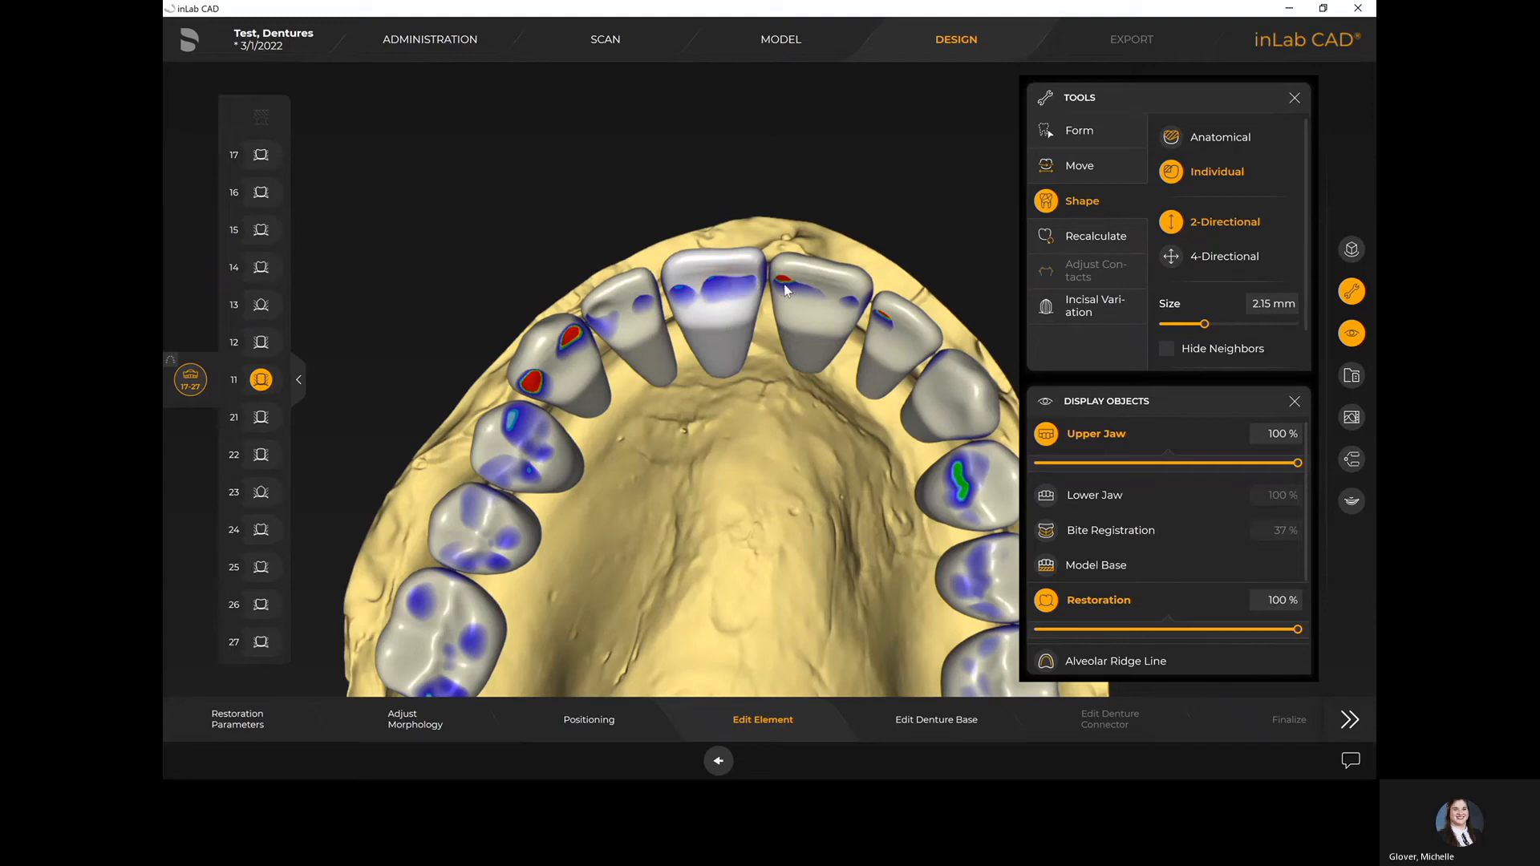
left_click(785, 291)
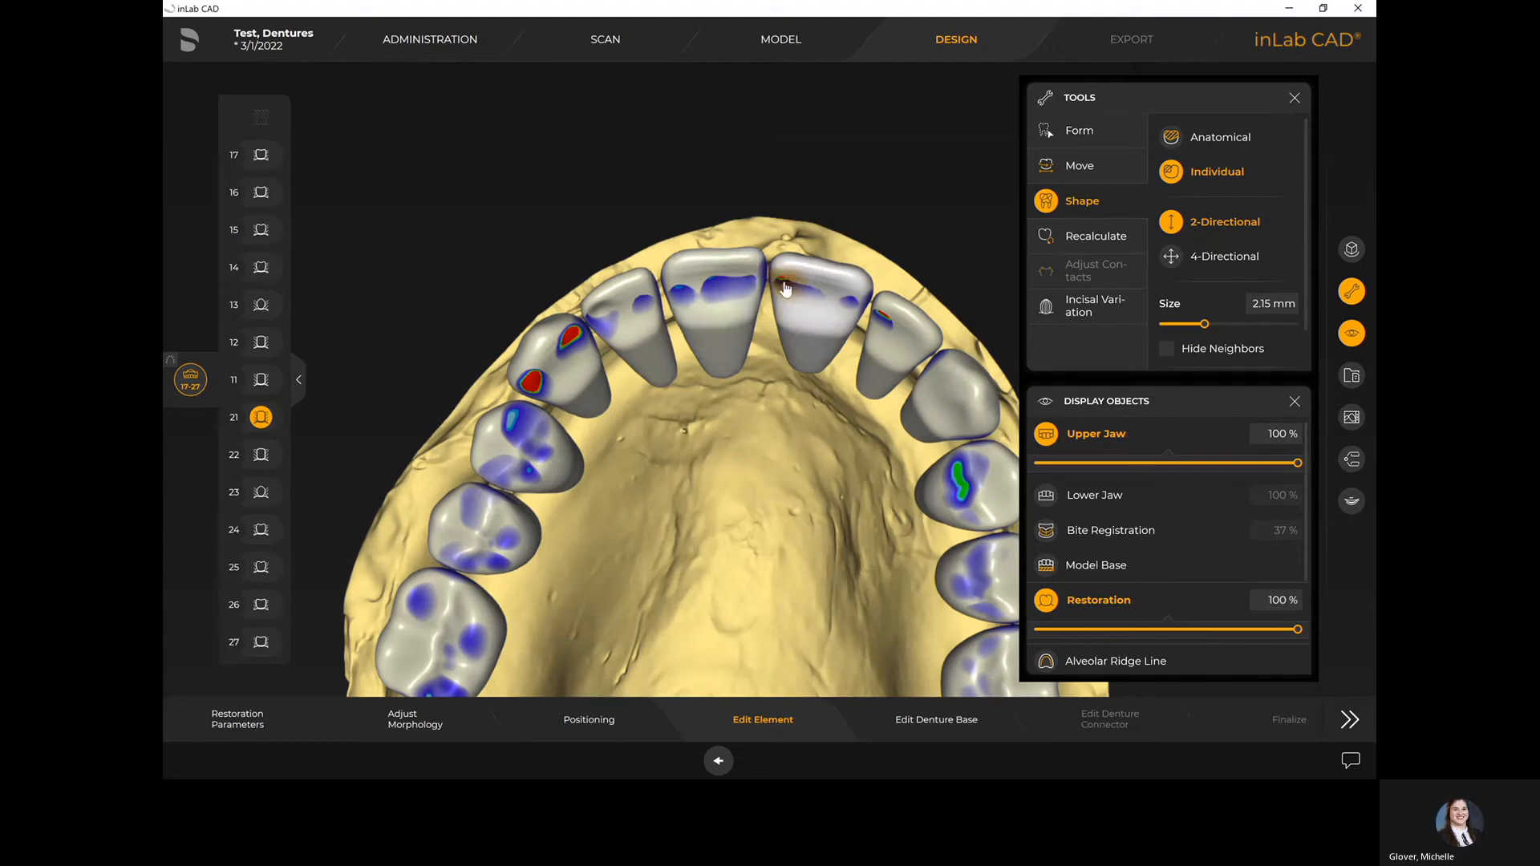
left_click(883, 323)
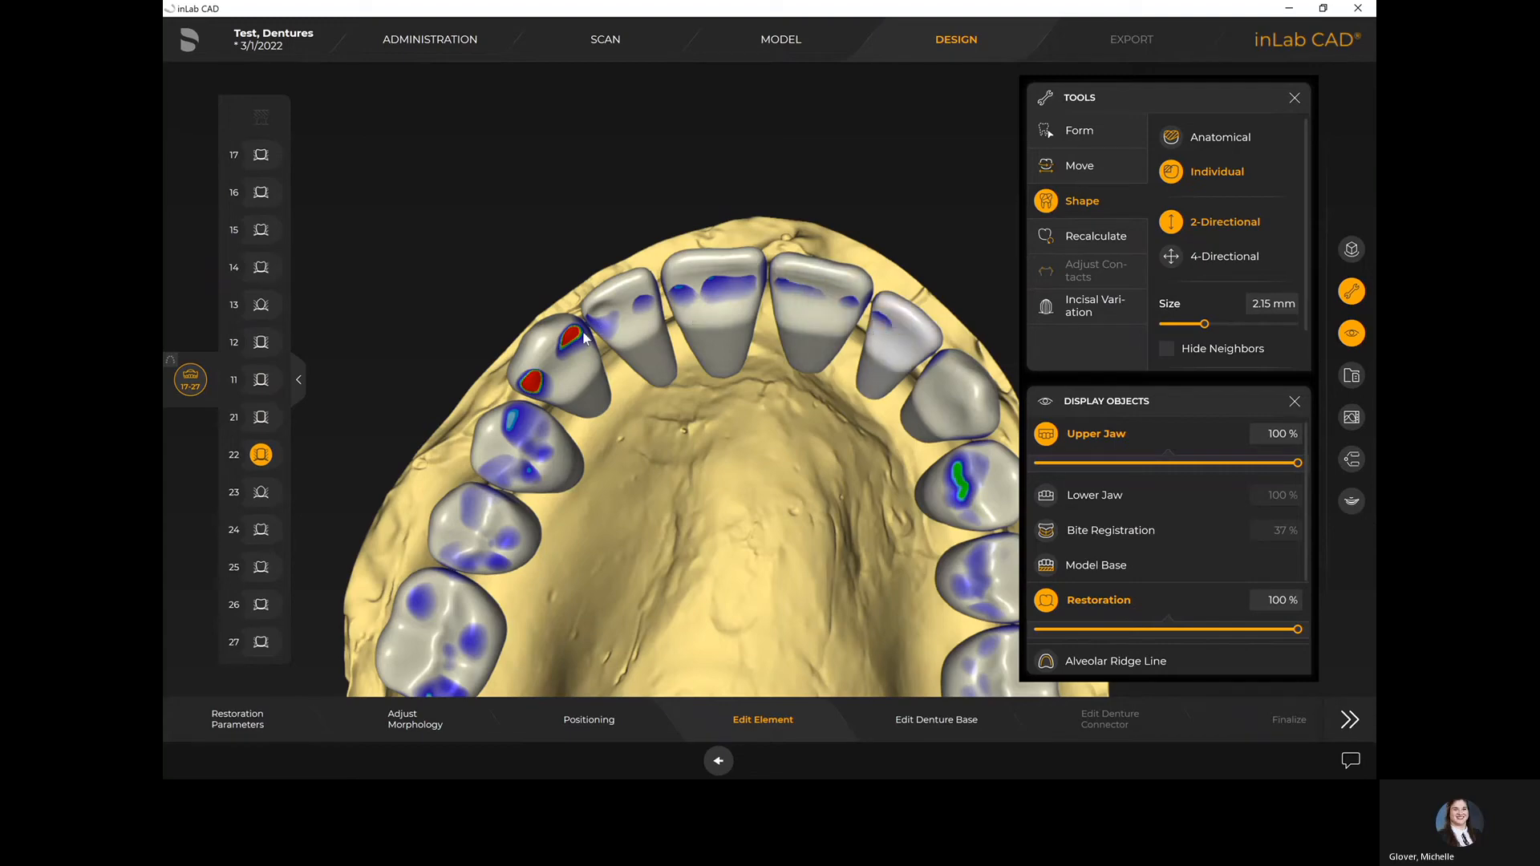
key("Up")
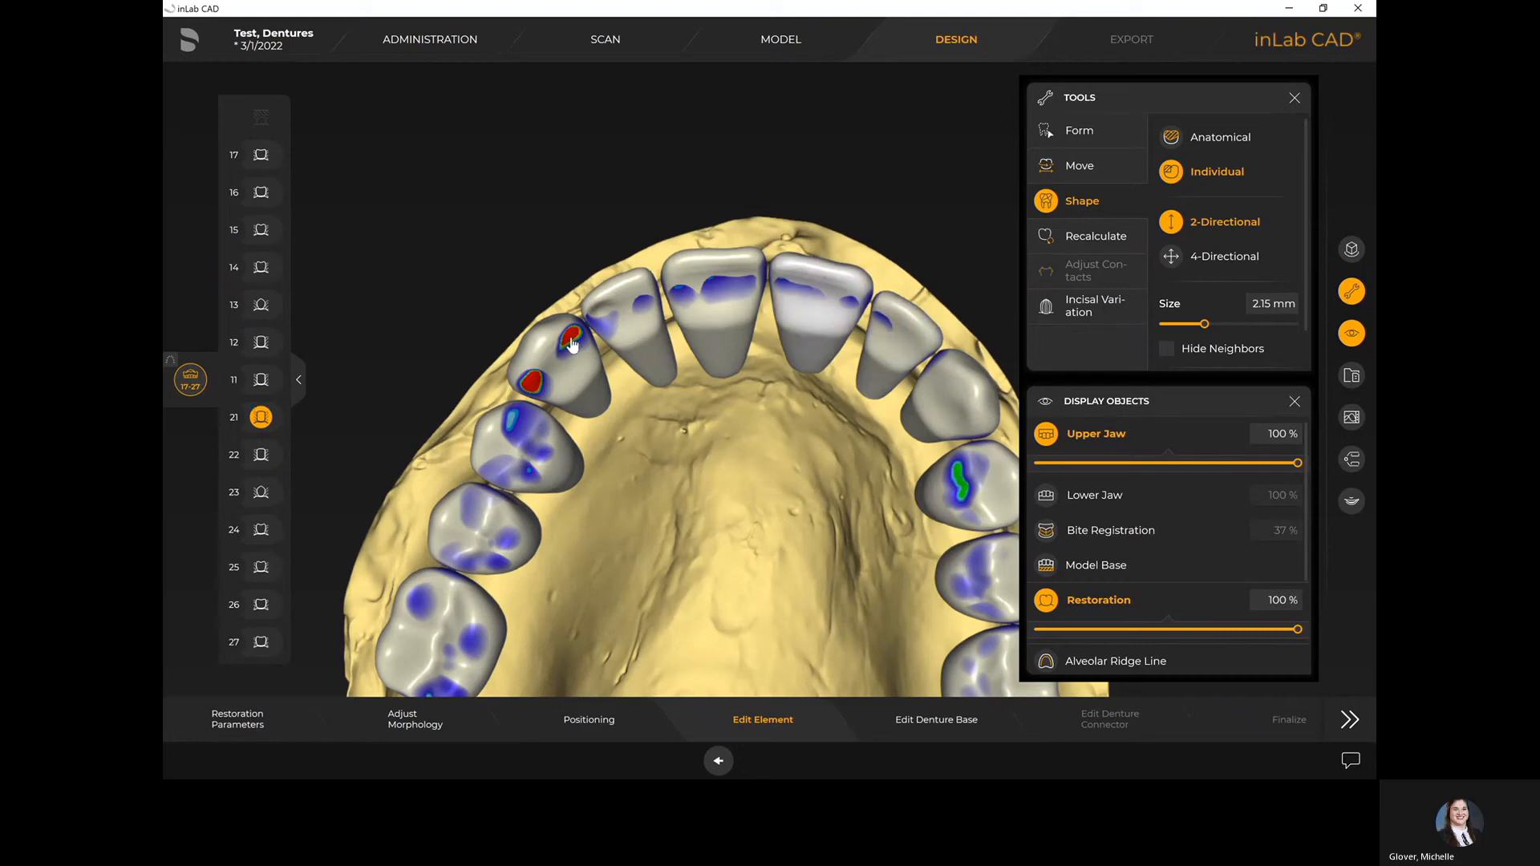
left_click(571, 343)
left_click_drag(571, 342, 535, 385)
View the arch from the front and select the six anterior teeth from 13 to 23 together
right_click_drag(743, 455, 757, 583)
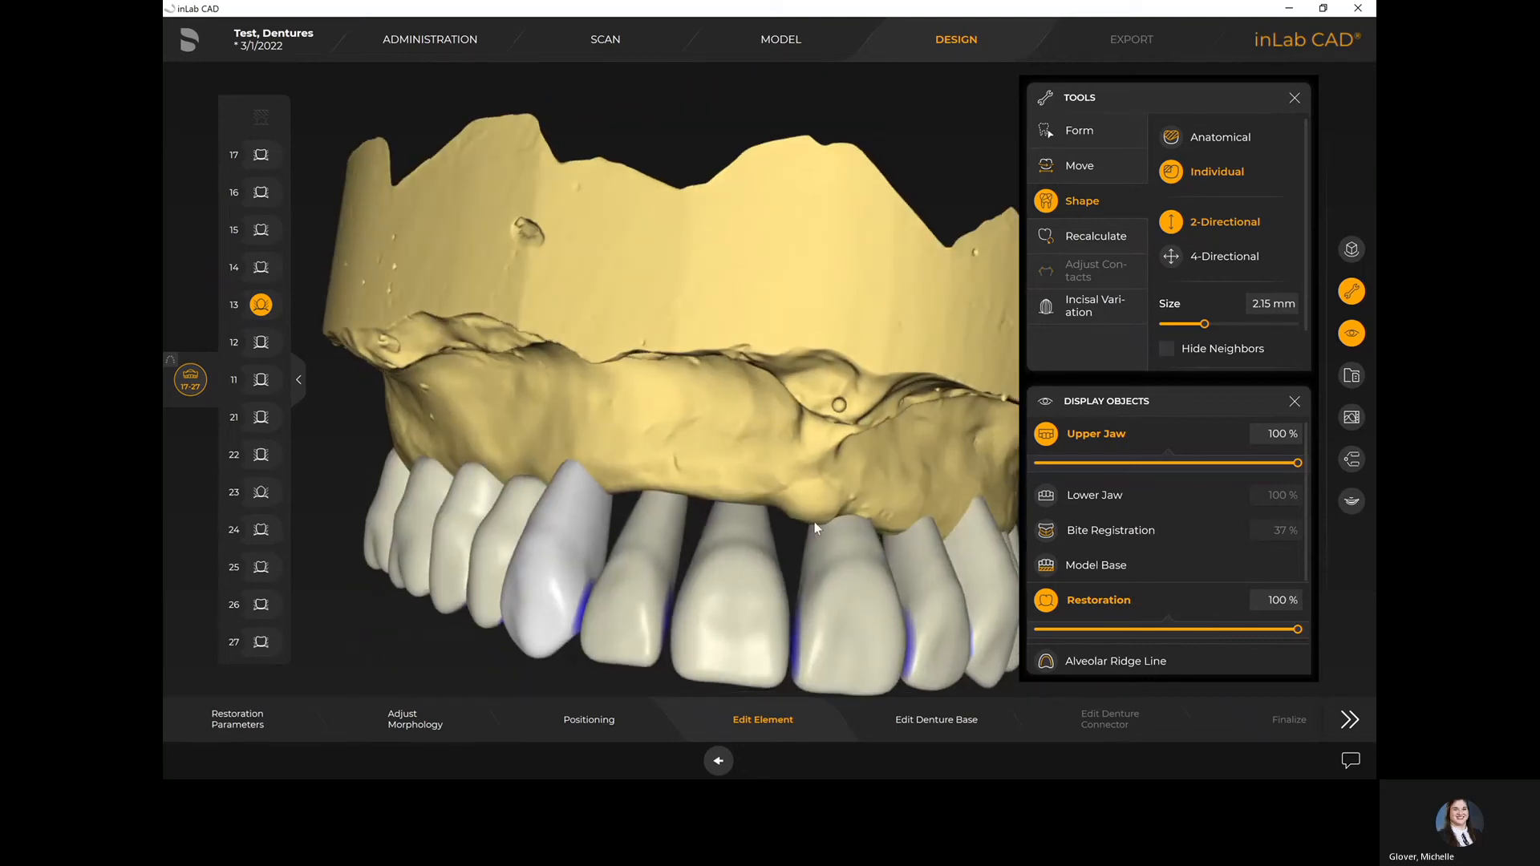
left_click(744, 592)
scroll(874, 551, "down", 5)
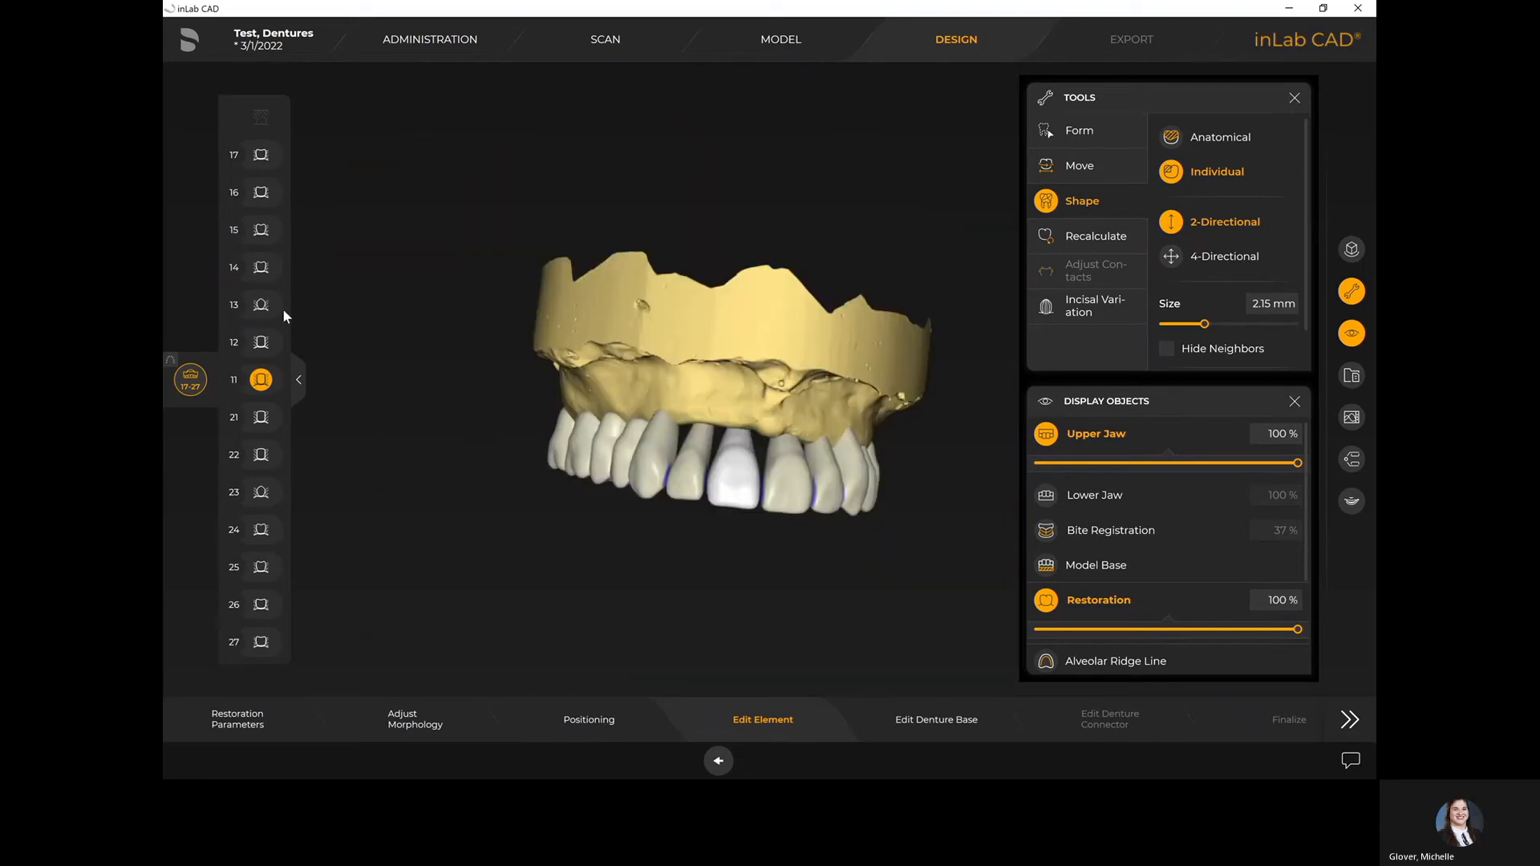
left_click(262, 342)
left_click(262, 306)
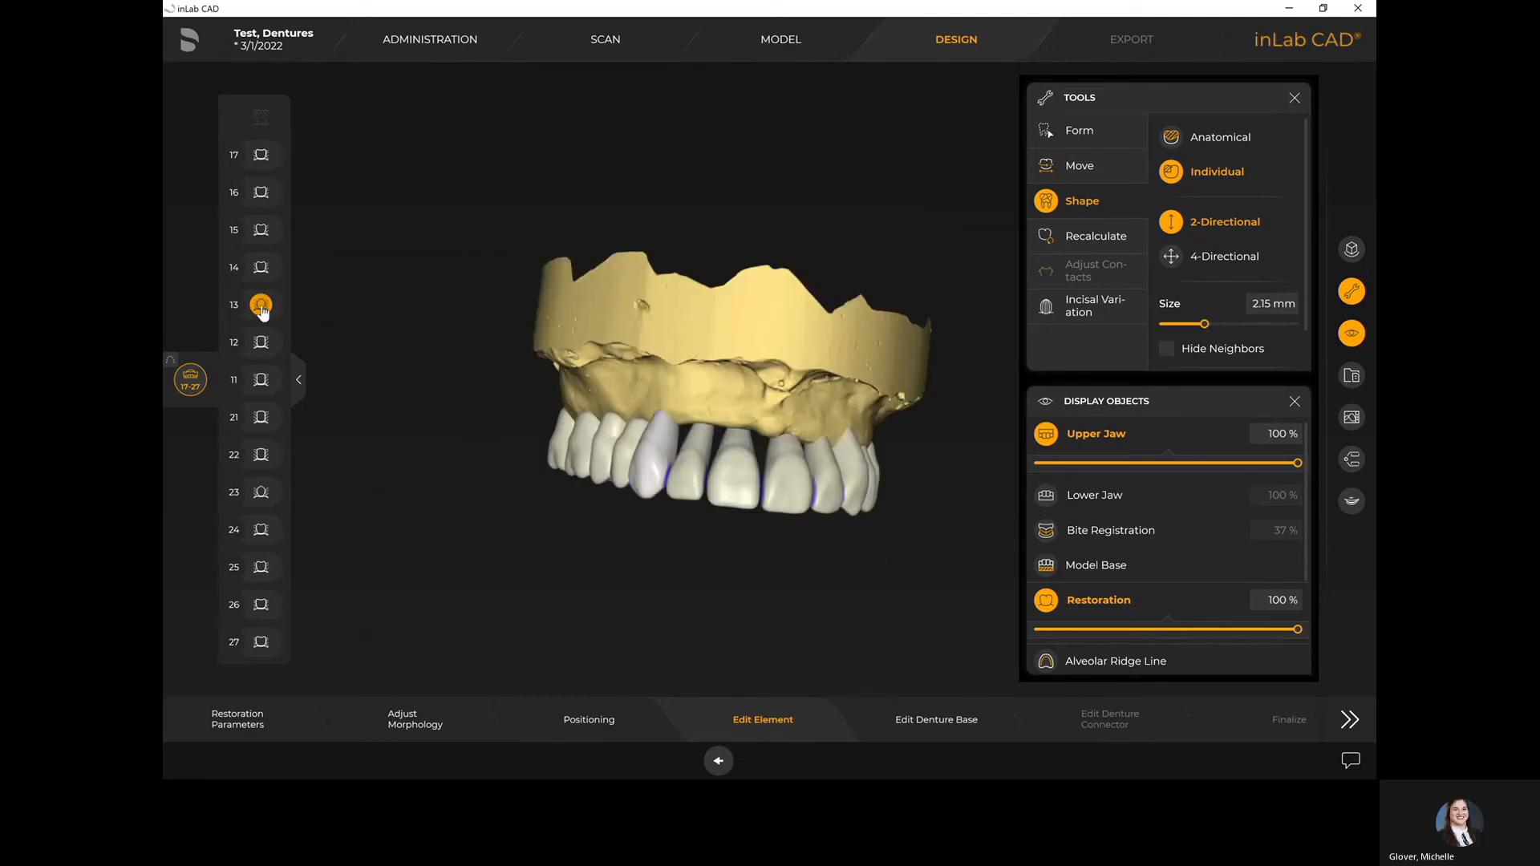
left_click(261, 493, "shift")
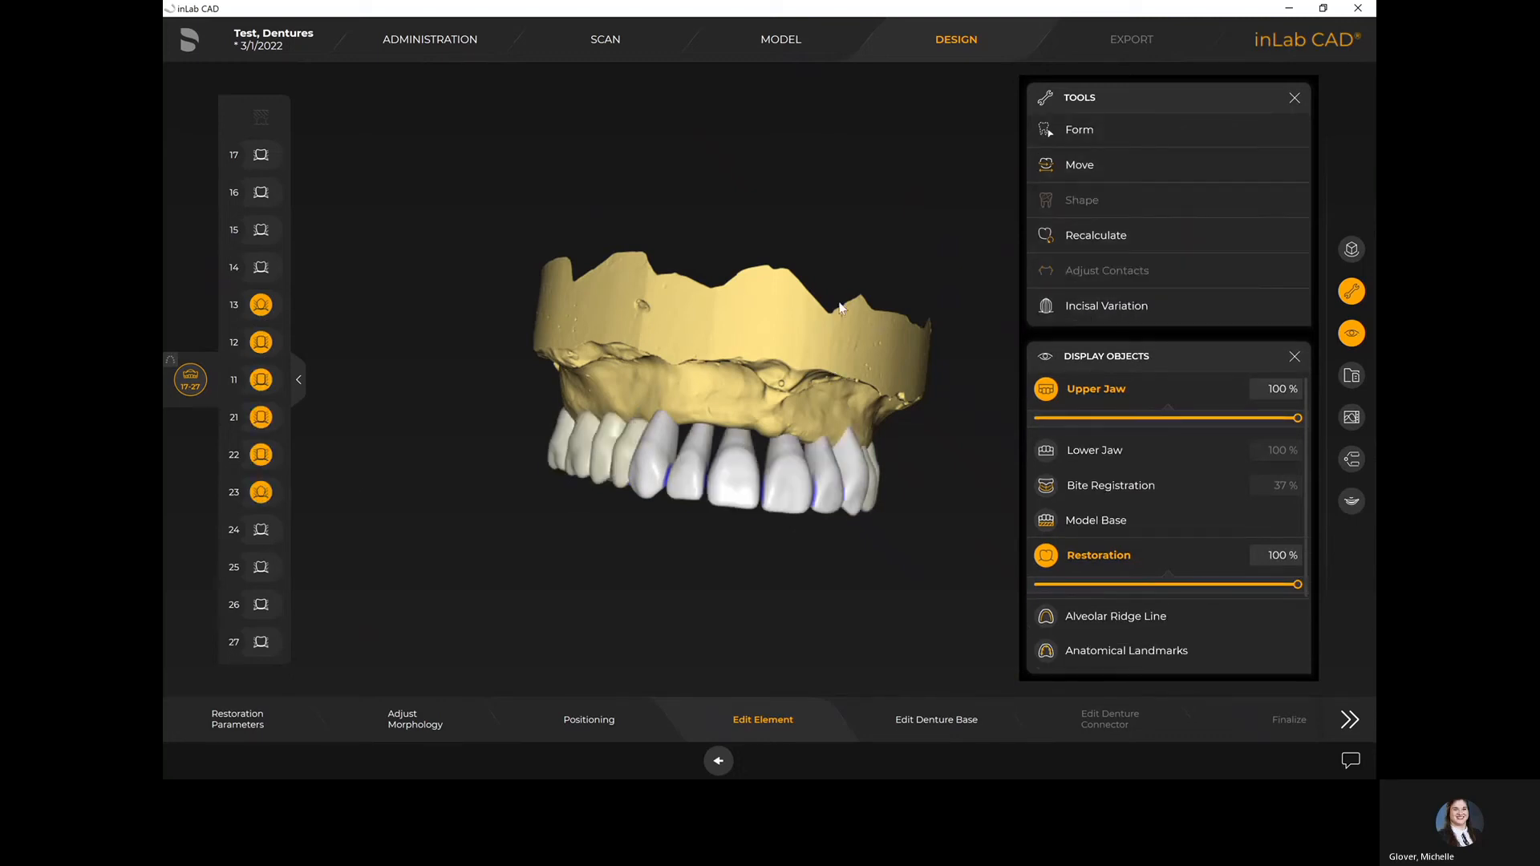
Apply Incisal Variation 3 at 26 % strength to the selected anterior teeth and check their surfaces from the front
left_click(1115, 306)
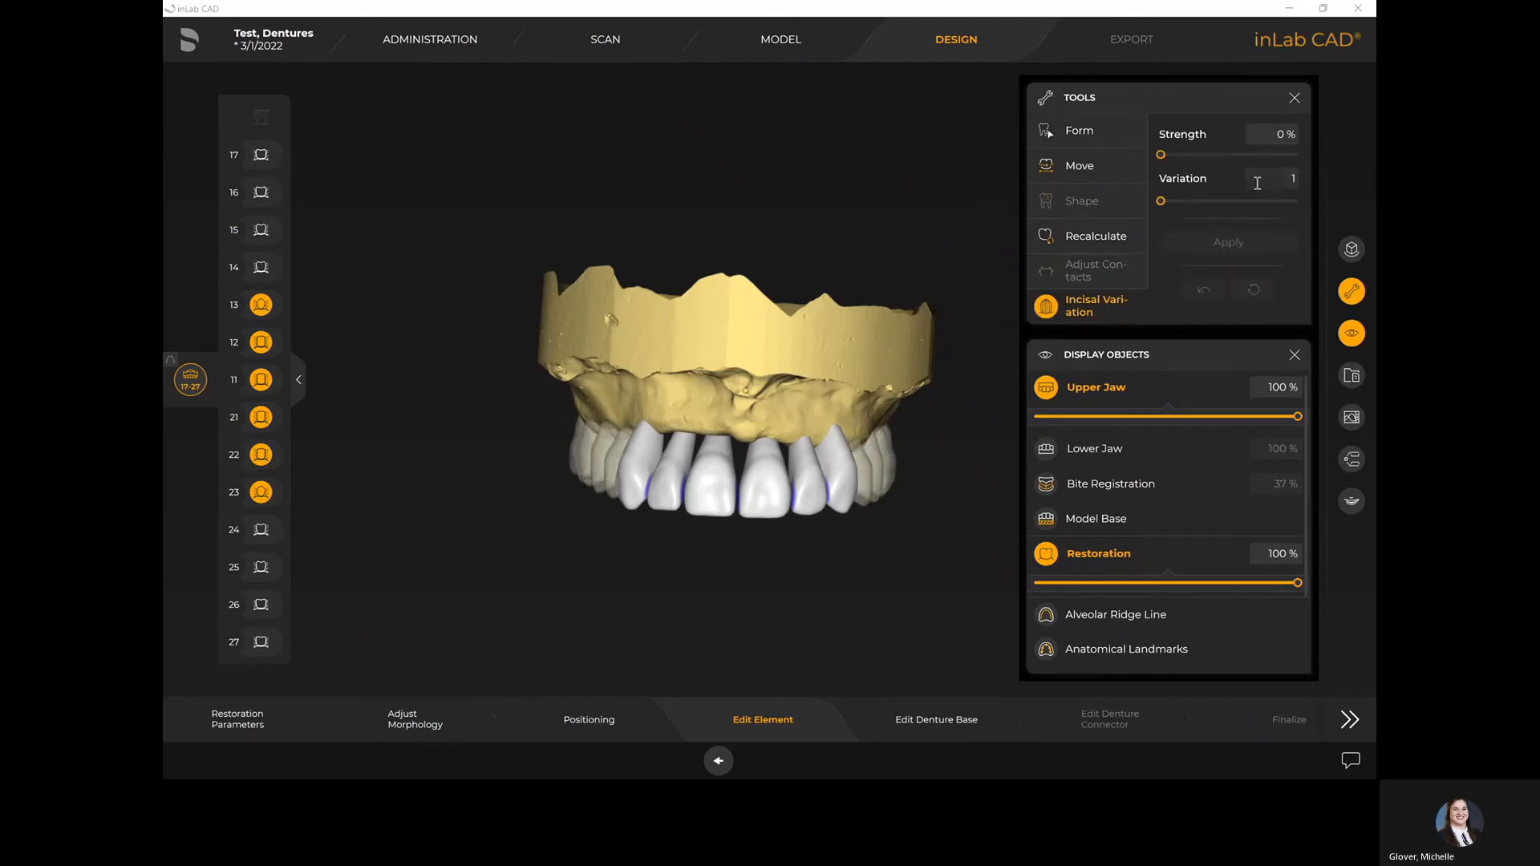
left_click_drag(1163, 156, 1219, 160)
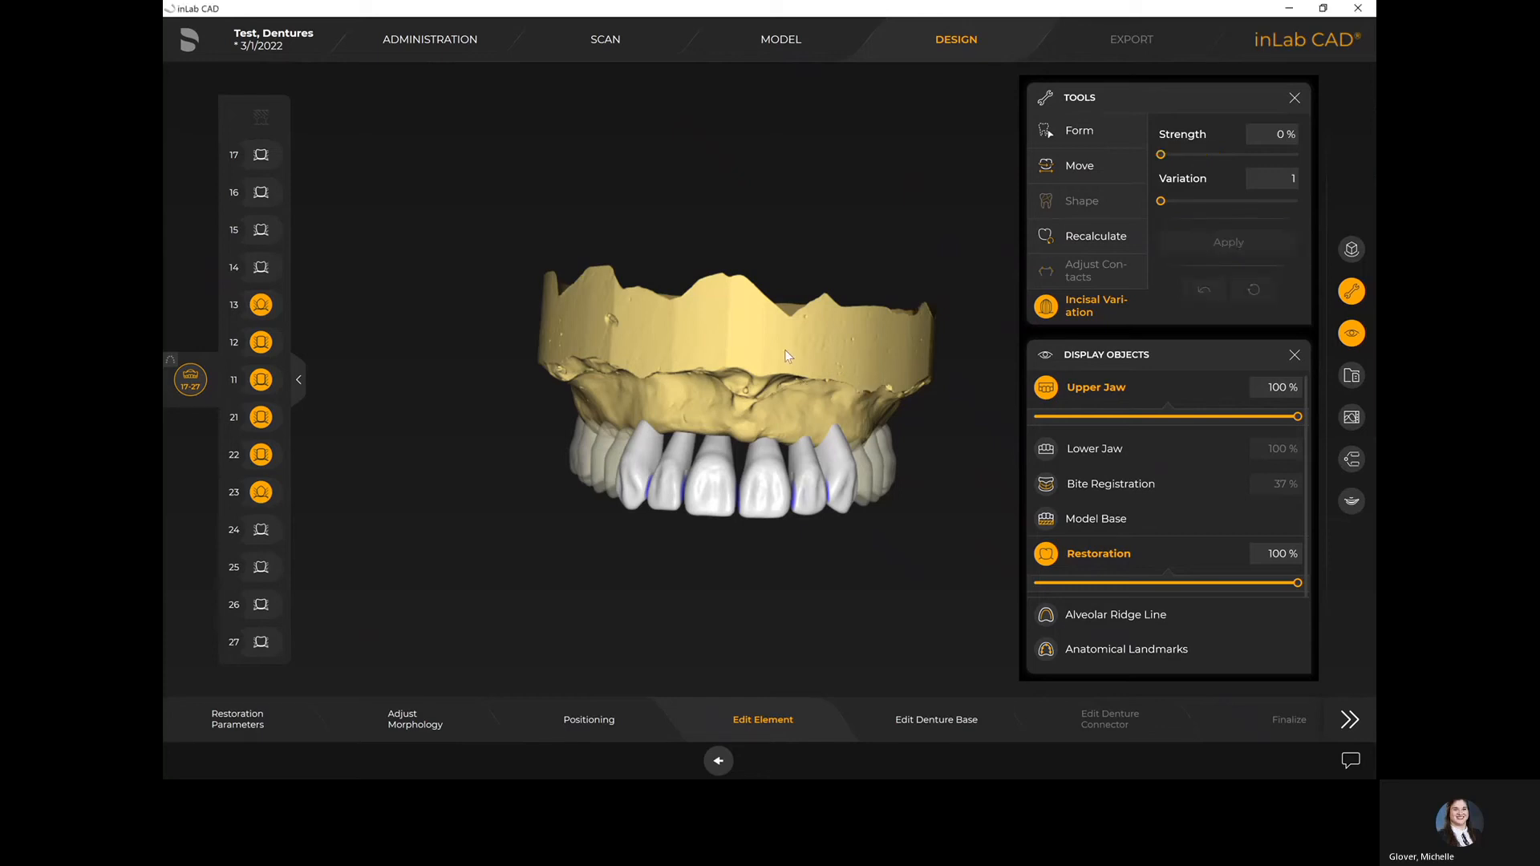
scroll(767, 302, "up", 3)
scroll(767, 302, "up", 2)
mouse_move(887, 277)
left_mouse_down()
mouse_move(821, 271)
mouse_move(897, 253)
left_mouse_up()
left_click_drag(1165, 208, 1211, 210)
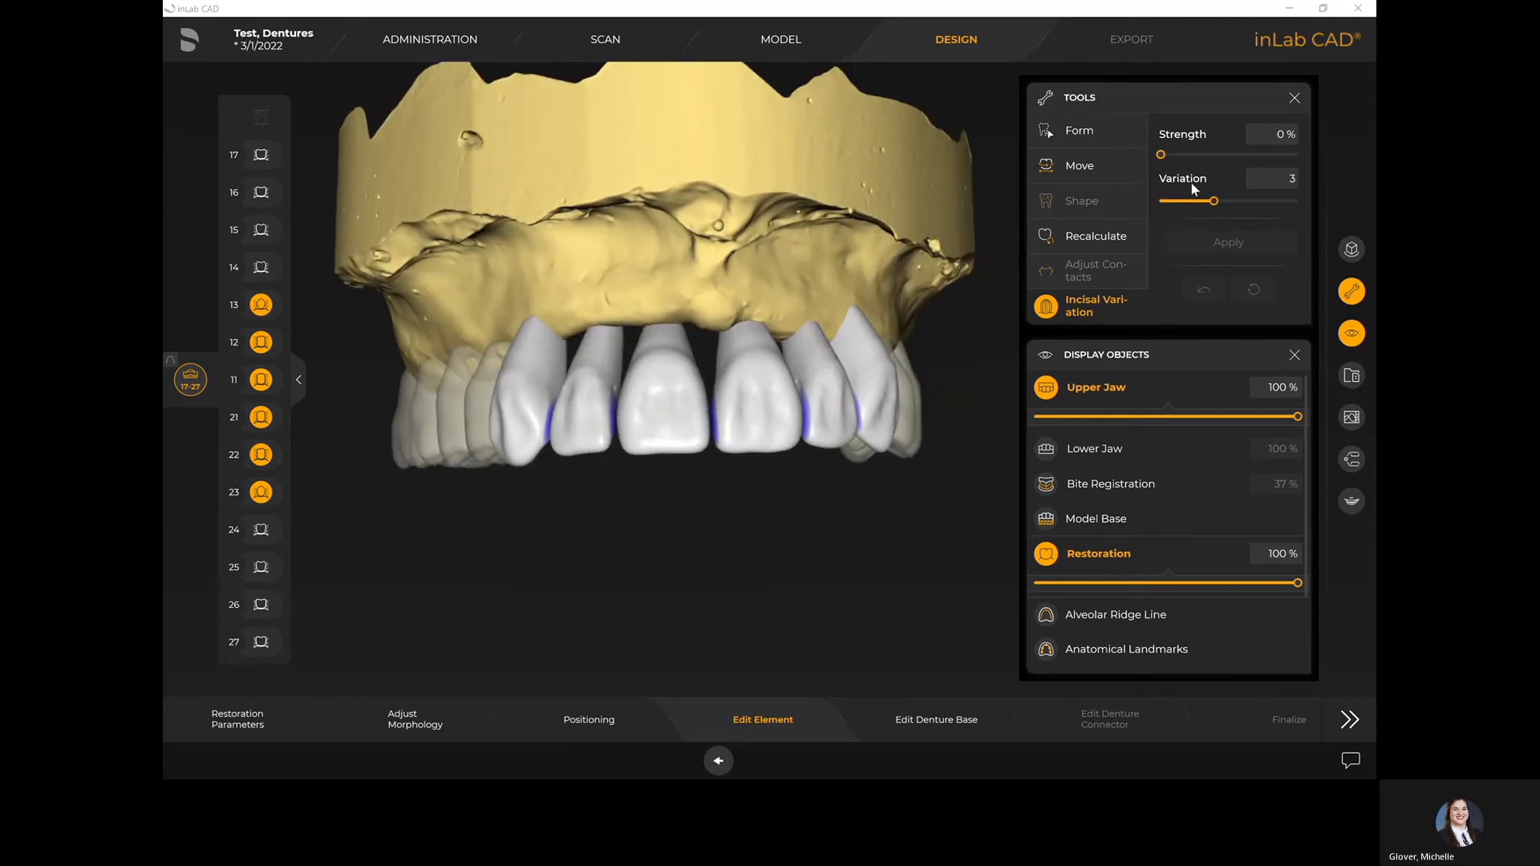
left_click_drag(1162, 161, 1198, 162)
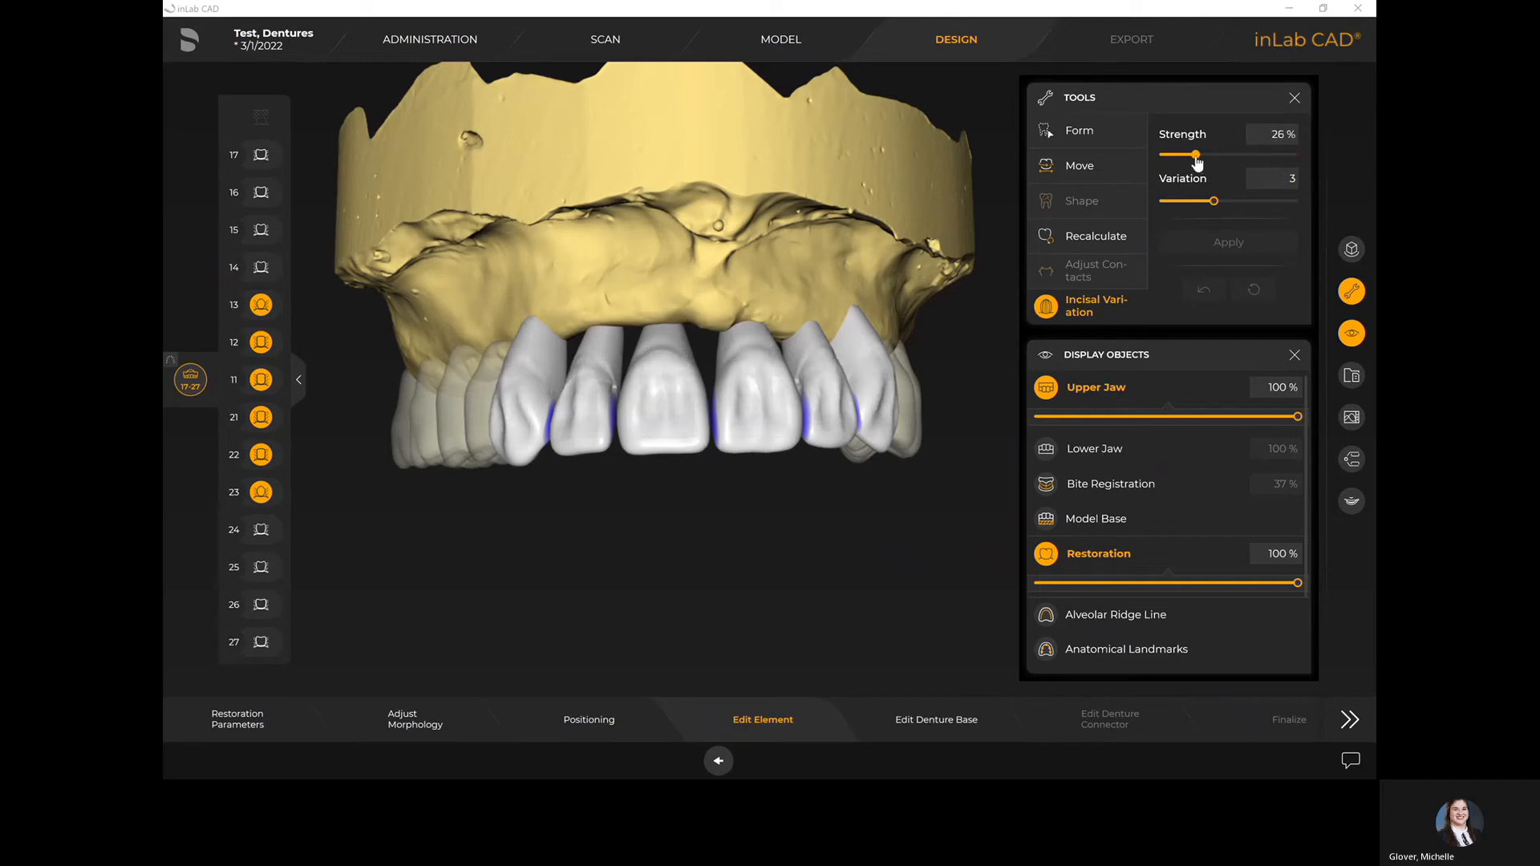
left_click(1228, 249)
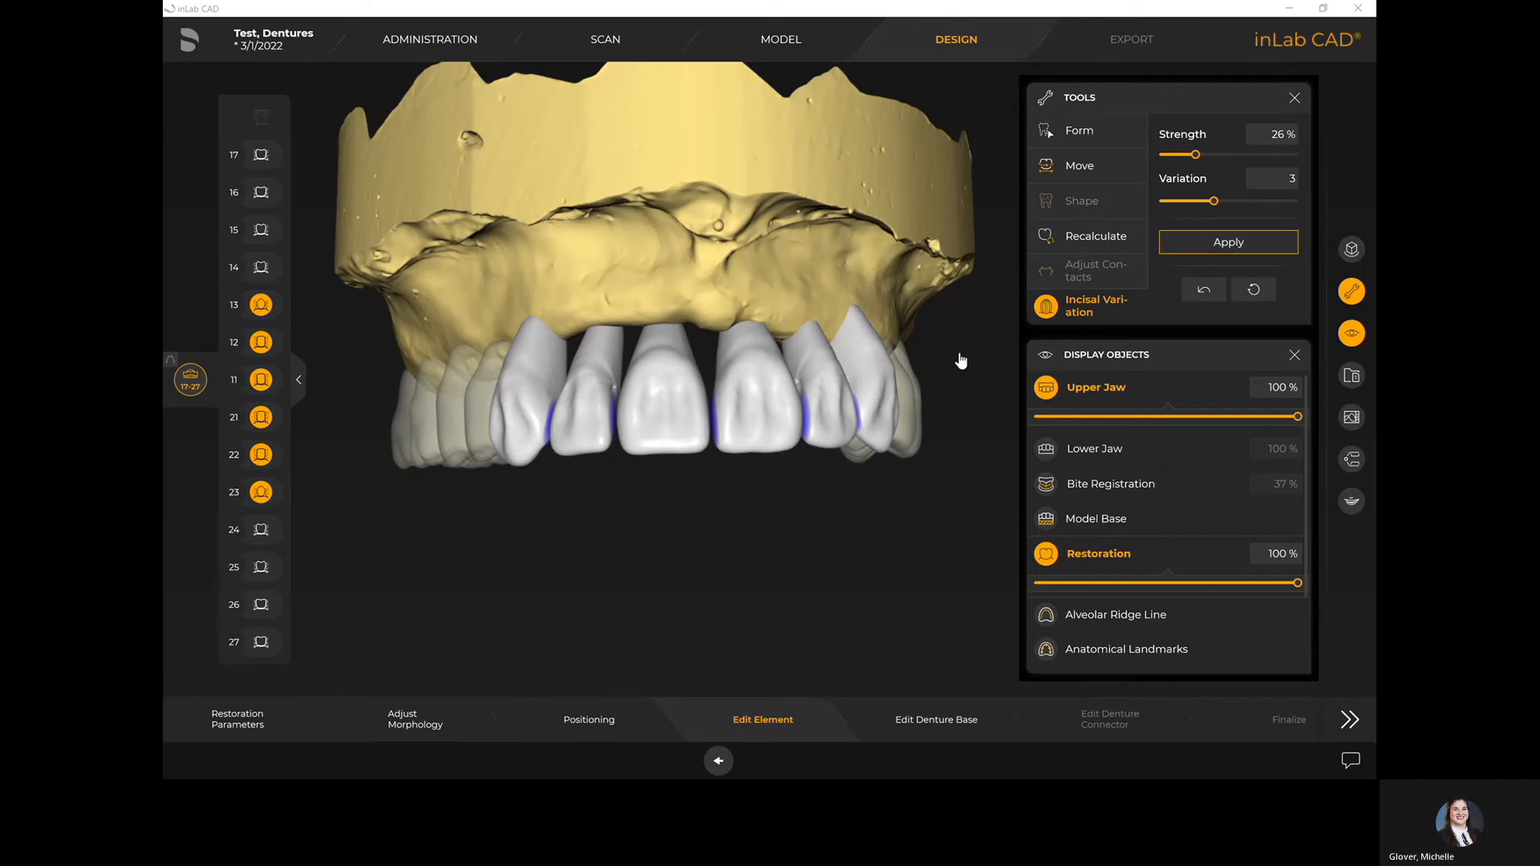
left_click_drag(960, 357, 899, 363)
mouse_move(805, 498)
left_mouse_down()
mouse_move(823, 531)
mouse_move(884, 502)
mouse_move(814, 525)
left_mouse_up()
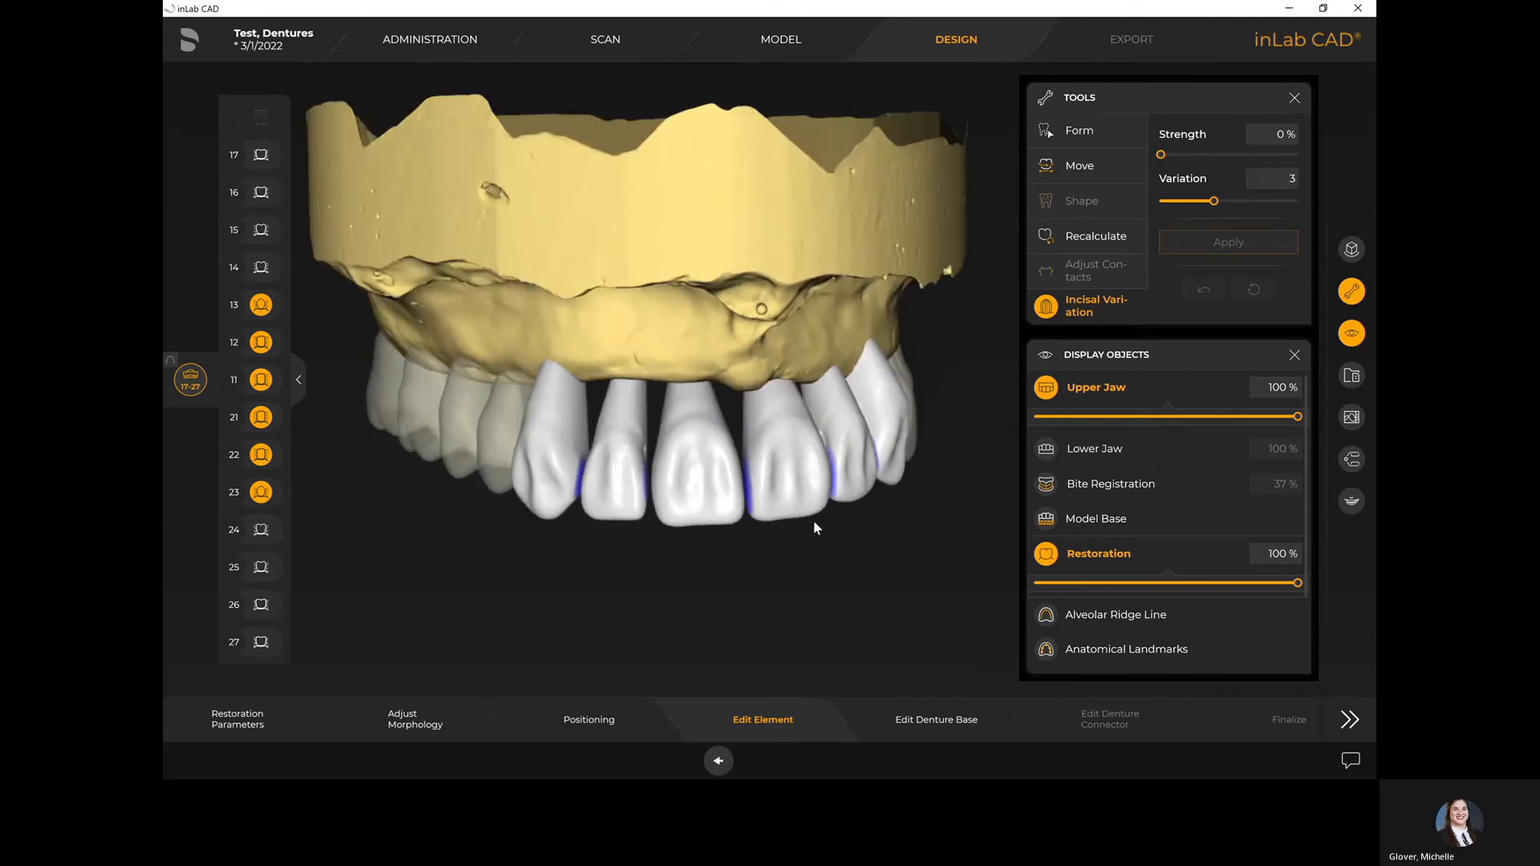
Apply Incisal Variation 6 at 15 % strength to the six selected anterior teeth
scroll(816, 523, "down", 4)
left_click_drag(903, 426, 904, 422)
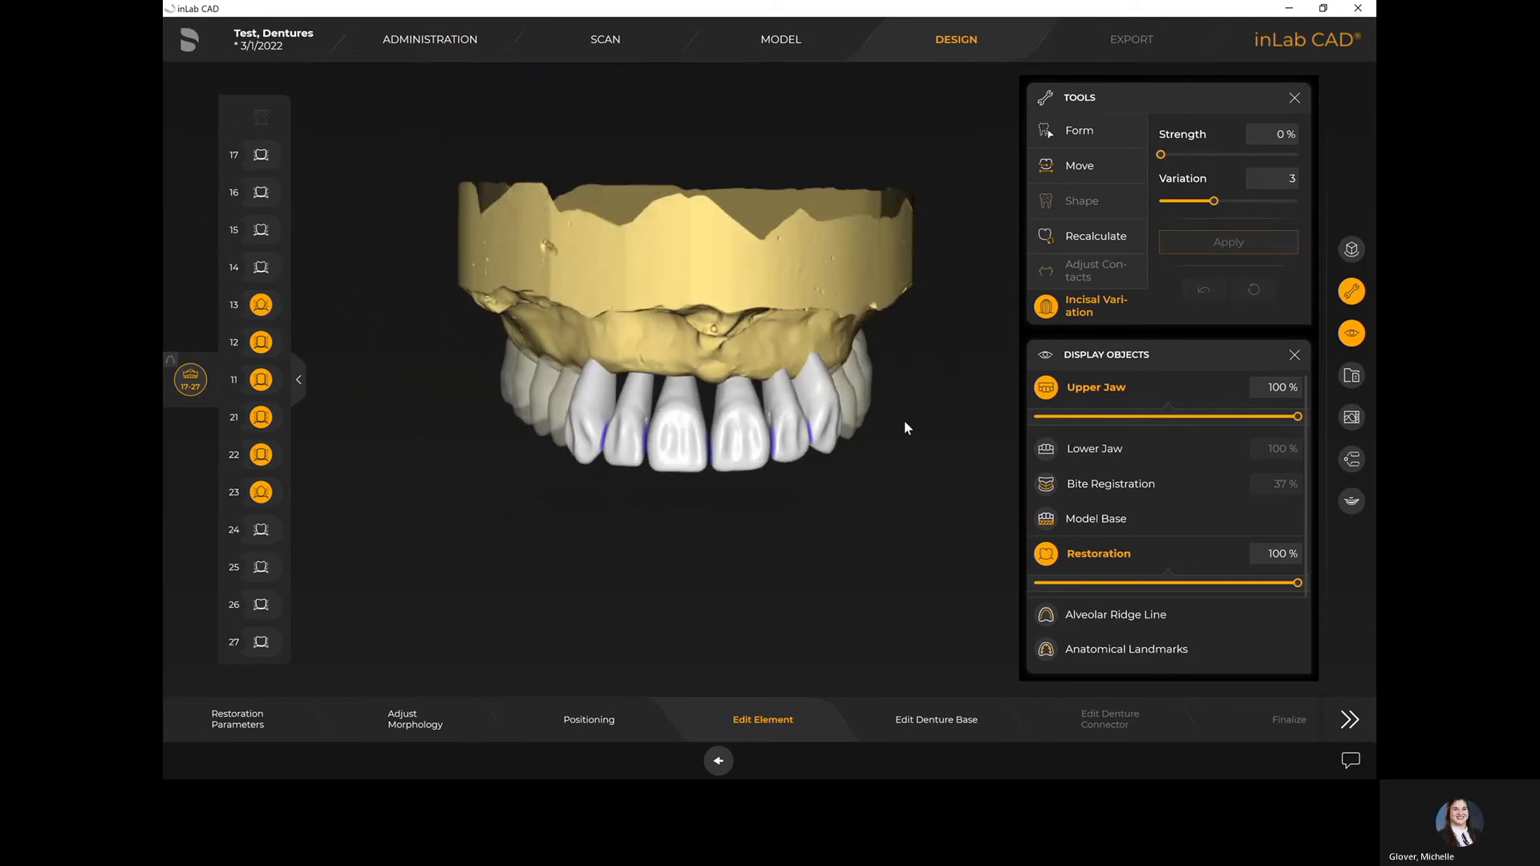
left_click_drag(1213, 201, 1291, 212)
mouse_move(1161, 155)
left_mouse_down()
mouse_move(1317, 148)
mouse_move(1182, 159)
left_mouse_up()
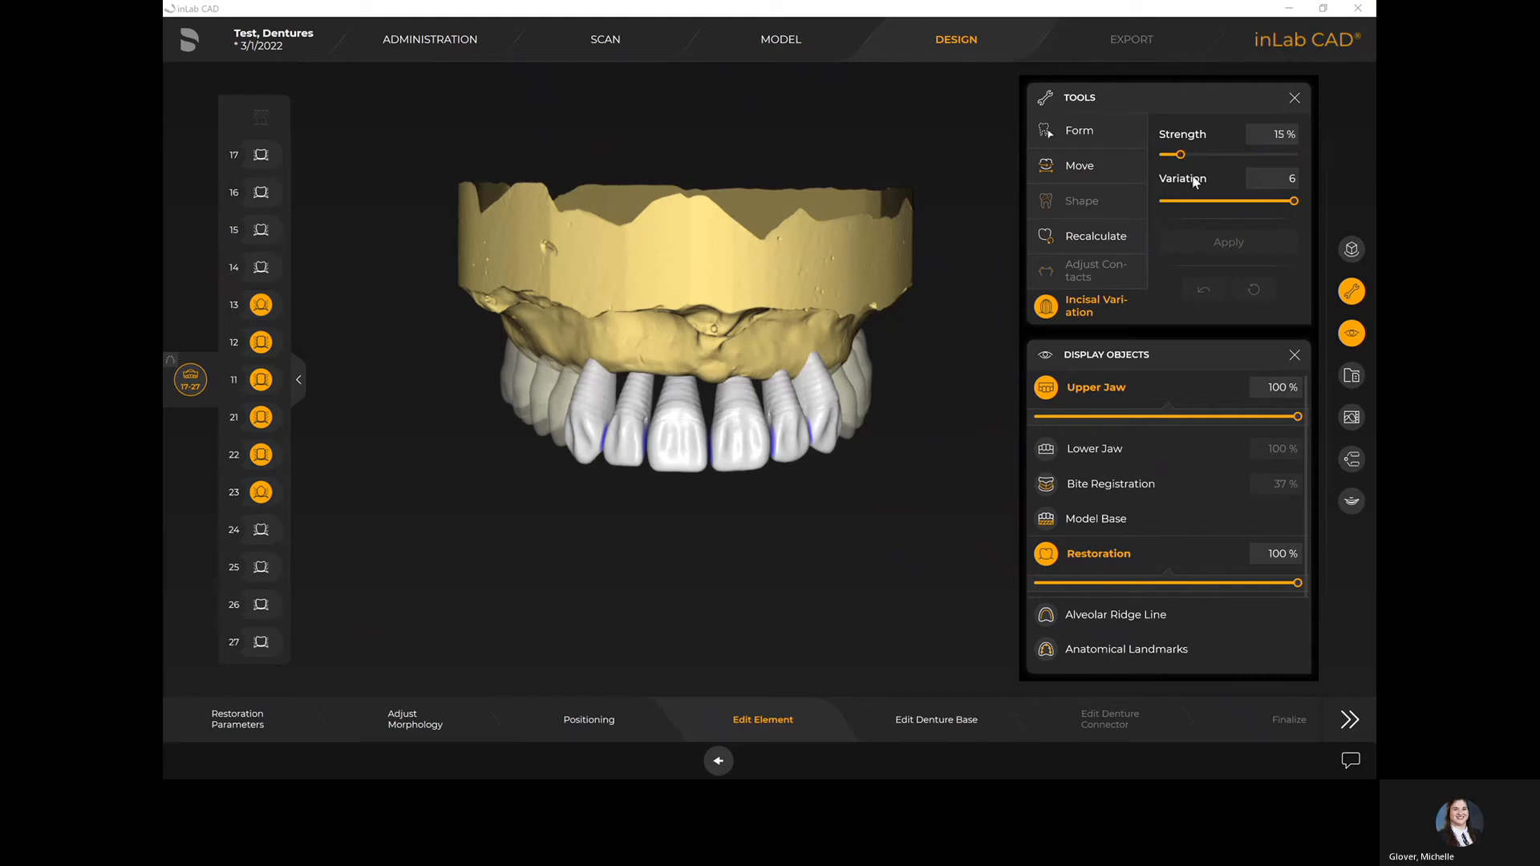
left_click(1218, 244)
Proceed to editing the denture base and hide the upper jaw model to isolate the base
left_click(924, 722)
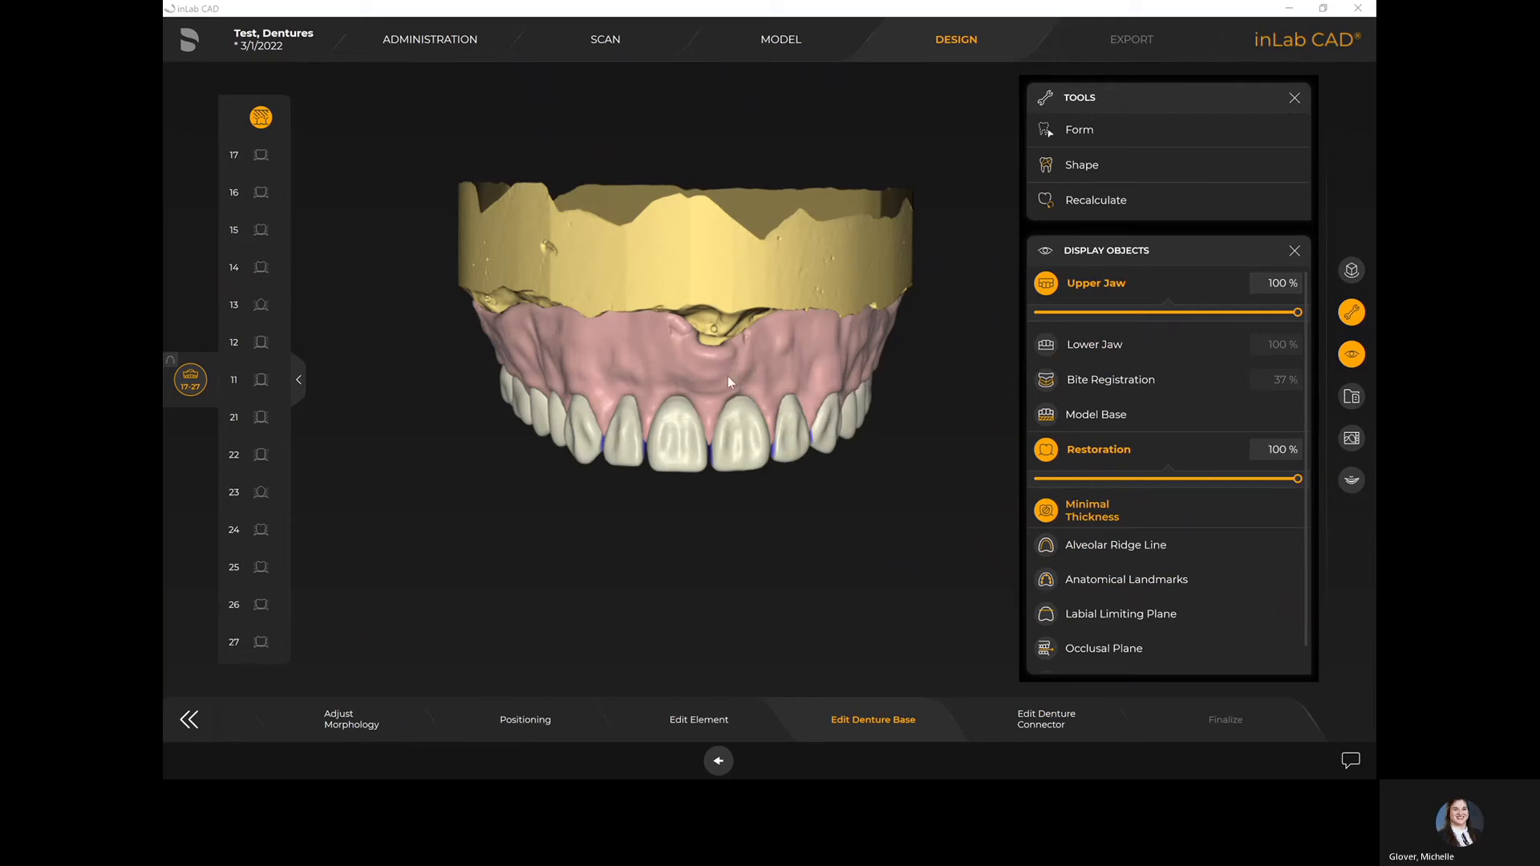
middle_click_drag(826, 405, 777, 353)
right_click_drag(776, 353, 667, 392)
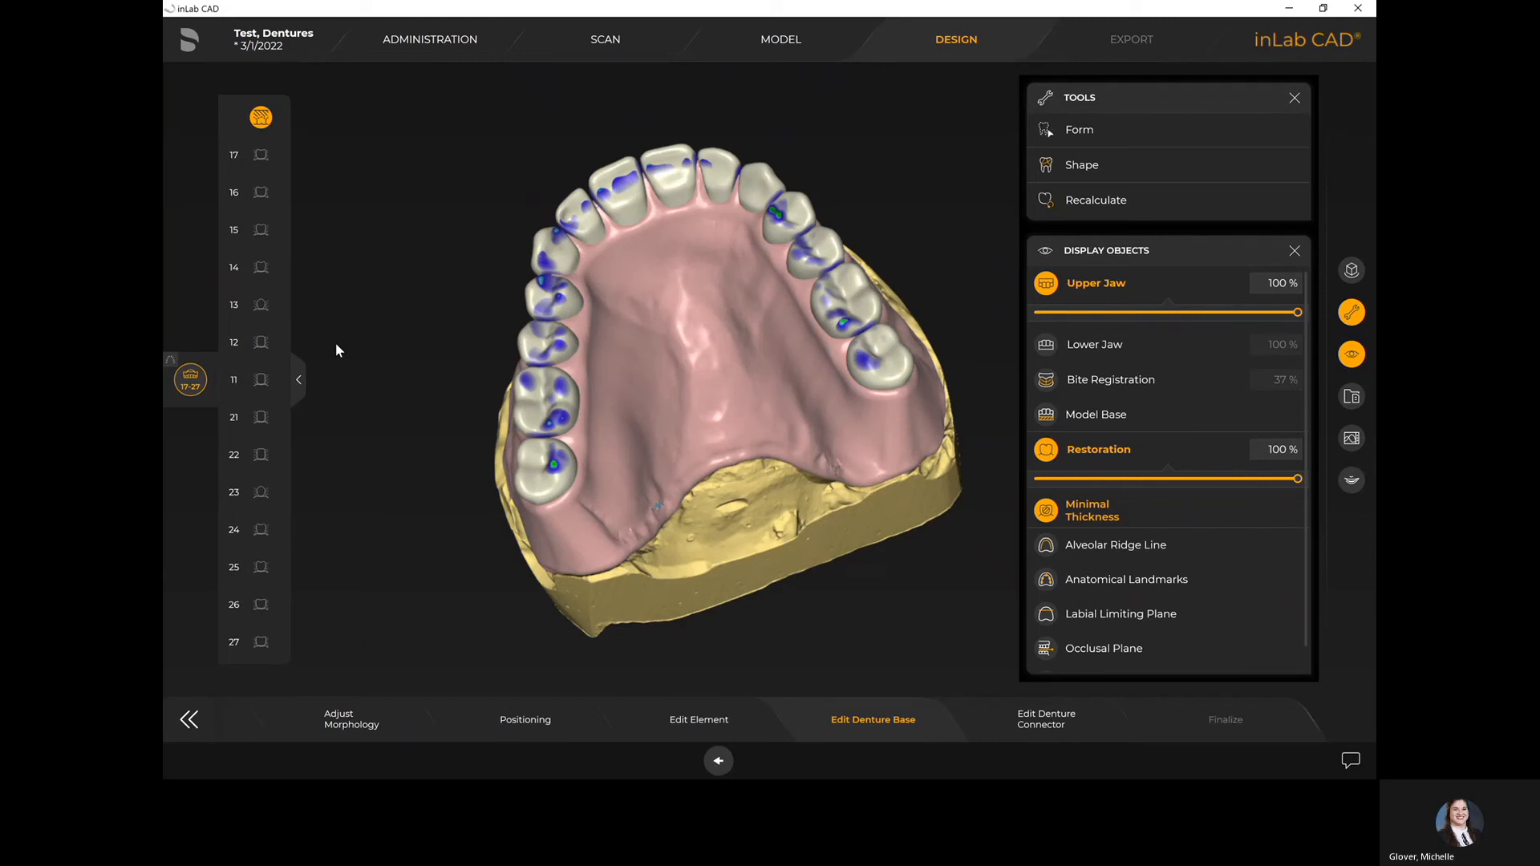
left_click(1047, 293)
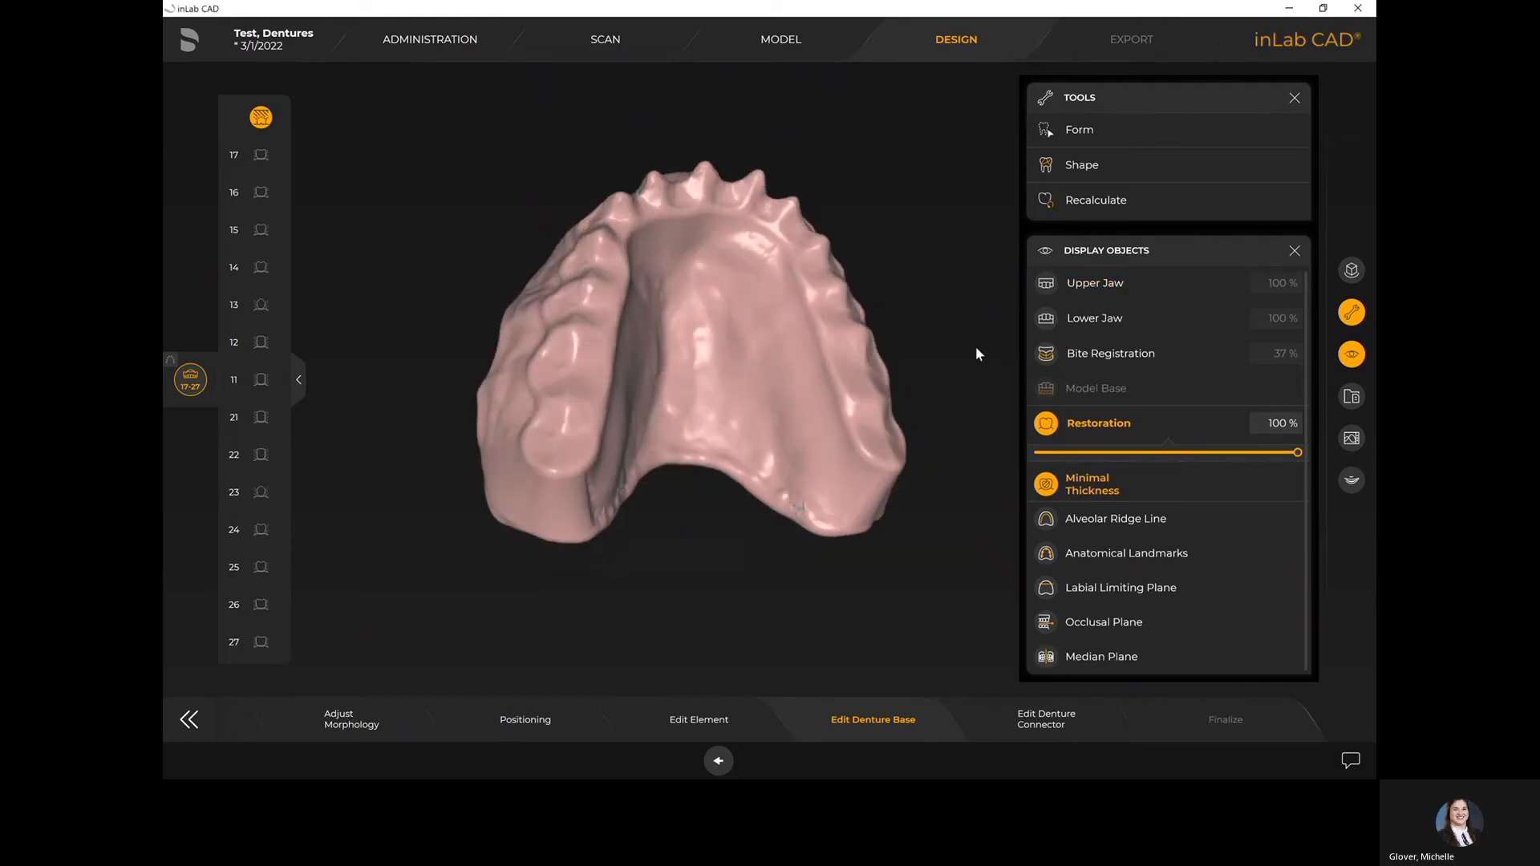
Build up the posterior palatal border of the base and smooth it with the 9.07 mm Form tool at 100 % strength
left_click(1134, 142)
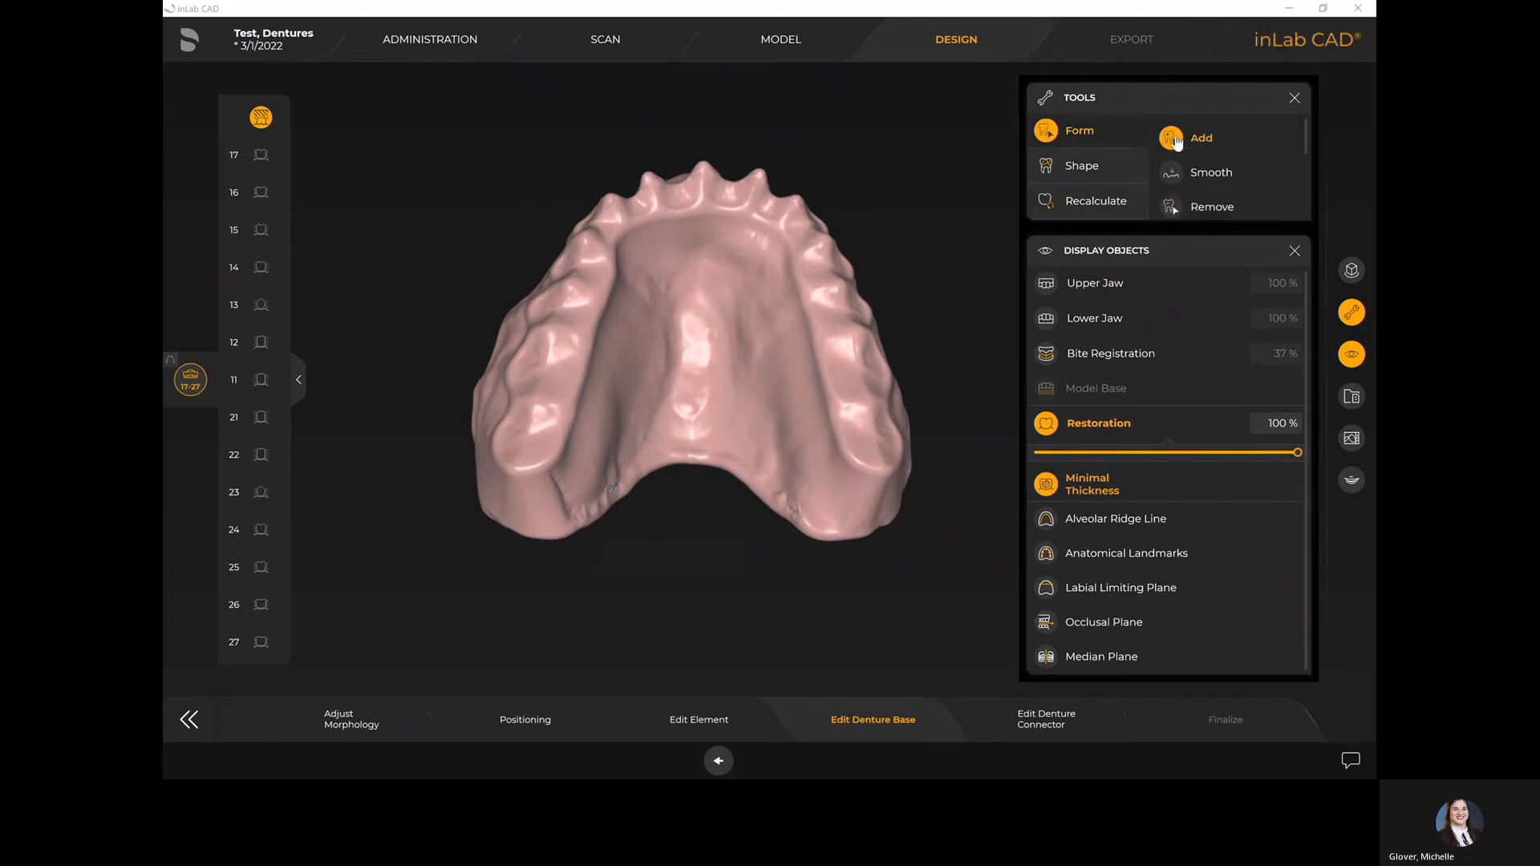
left_click(1174, 173)
mouse_move(812, 524)
left_mouse_down()
mouse_move(771, 487)
mouse_move(805, 518)
mouse_move(788, 506)
left_mouse_up()
left_click(1202, 140)
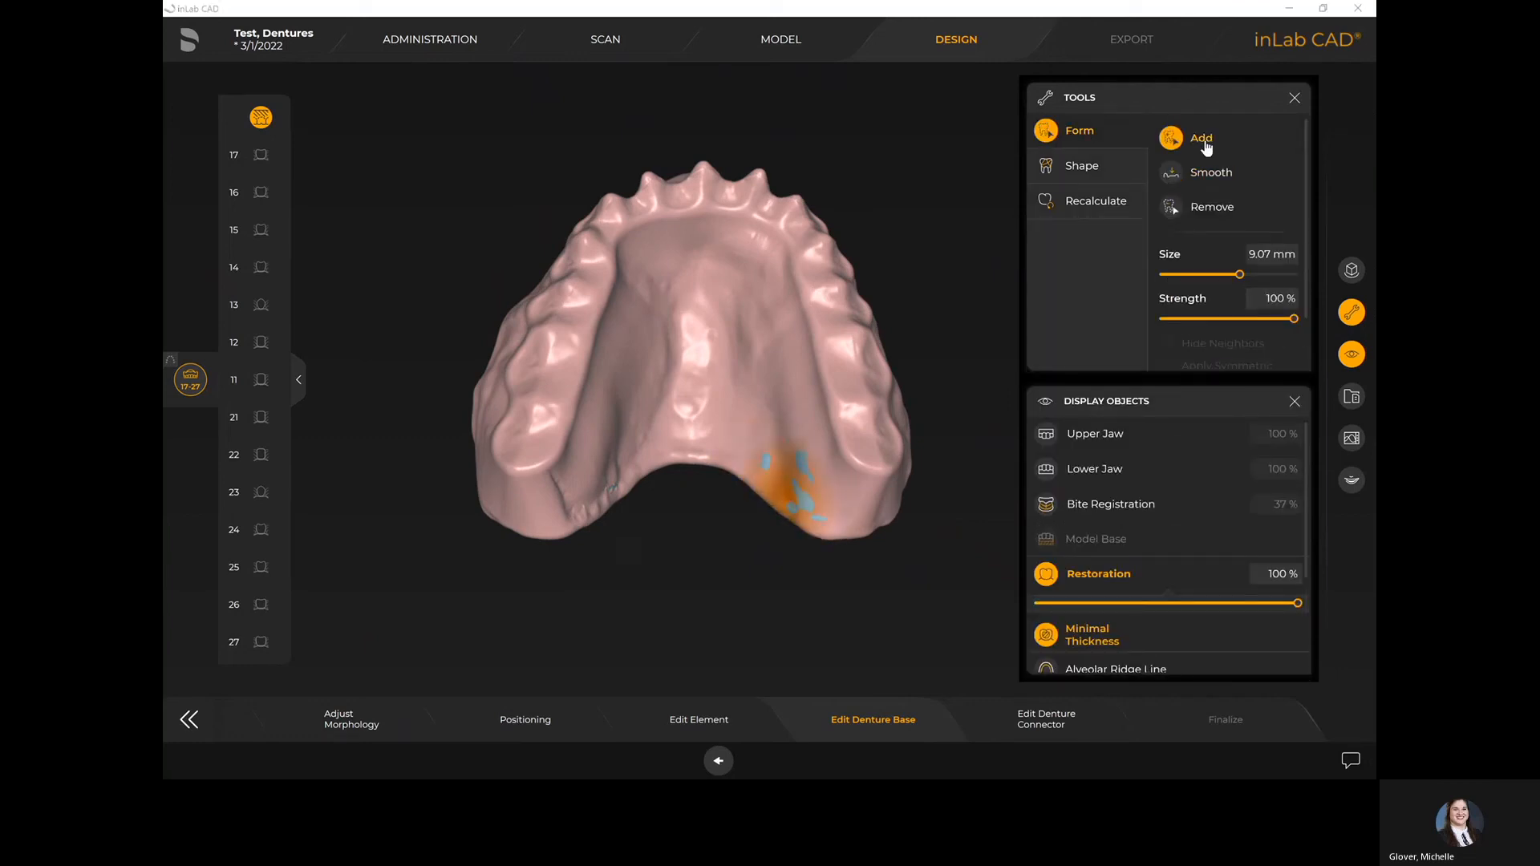
mouse_move(750, 433)
left_mouse_down()
mouse_move(825, 531)
mouse_move(704, 470)
mouse_move(639, 481)
mouse_move(588, 526)
mouse_move(639, 484)
mouse_move(591, 512)
mouse_move(646, 443)
mouse_move(574, 474)
mouse_move(598, 443)
mouse_move(639, 268)
mouse_move(659, 255)
mouse_move(733, 246)
mouse_move(776, 290)
mouse_move(830, 443)
mouse_move(826, 485)
left_mouse_up()
left_click(1188, 173)
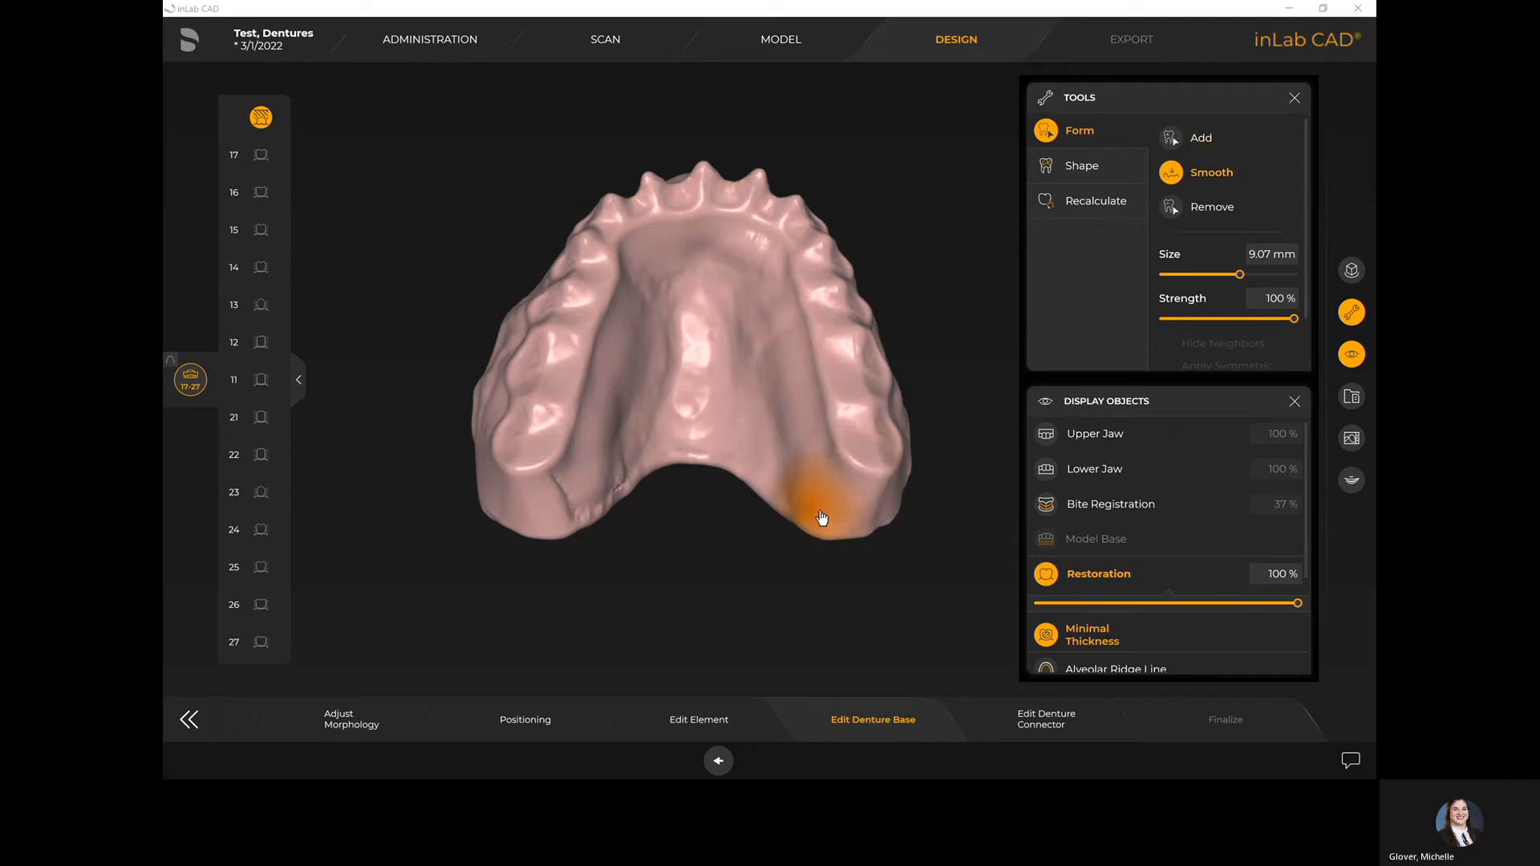
mouse_move(622, 481)
left_mouse_down()
mouse_move(574, 525)
mouse_move(629, 303)
mouse_move(704, 235)
mouse_move(766, 270)
mouse_move(872, 539)
left_mouse_up()
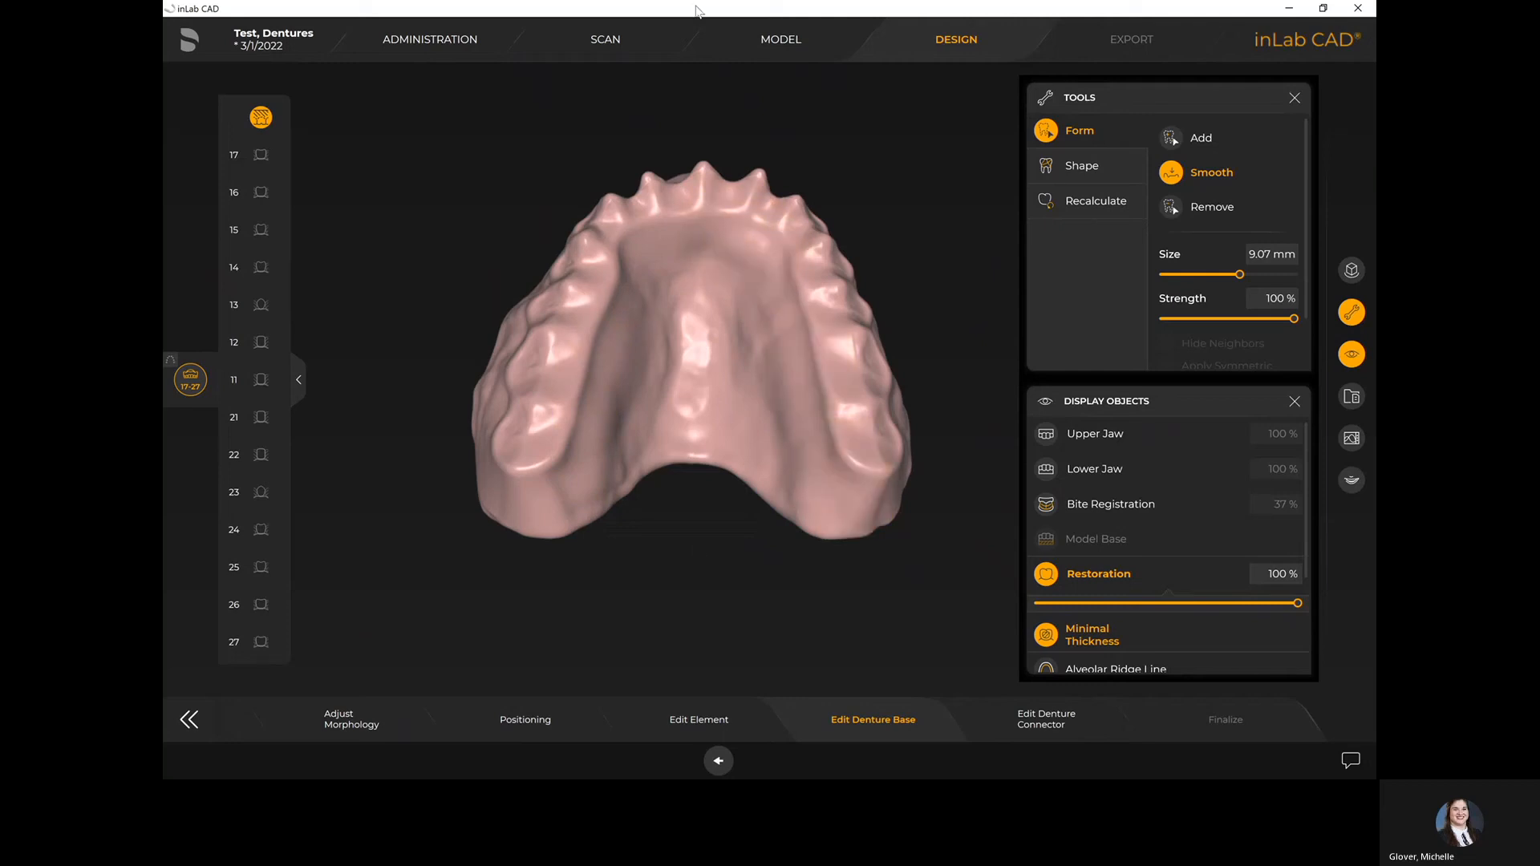
Add material to the labial flange near the frenum notch and smooth it with the 9.07 mm Form tool
right_click_drag(678, 103, 695, 305)
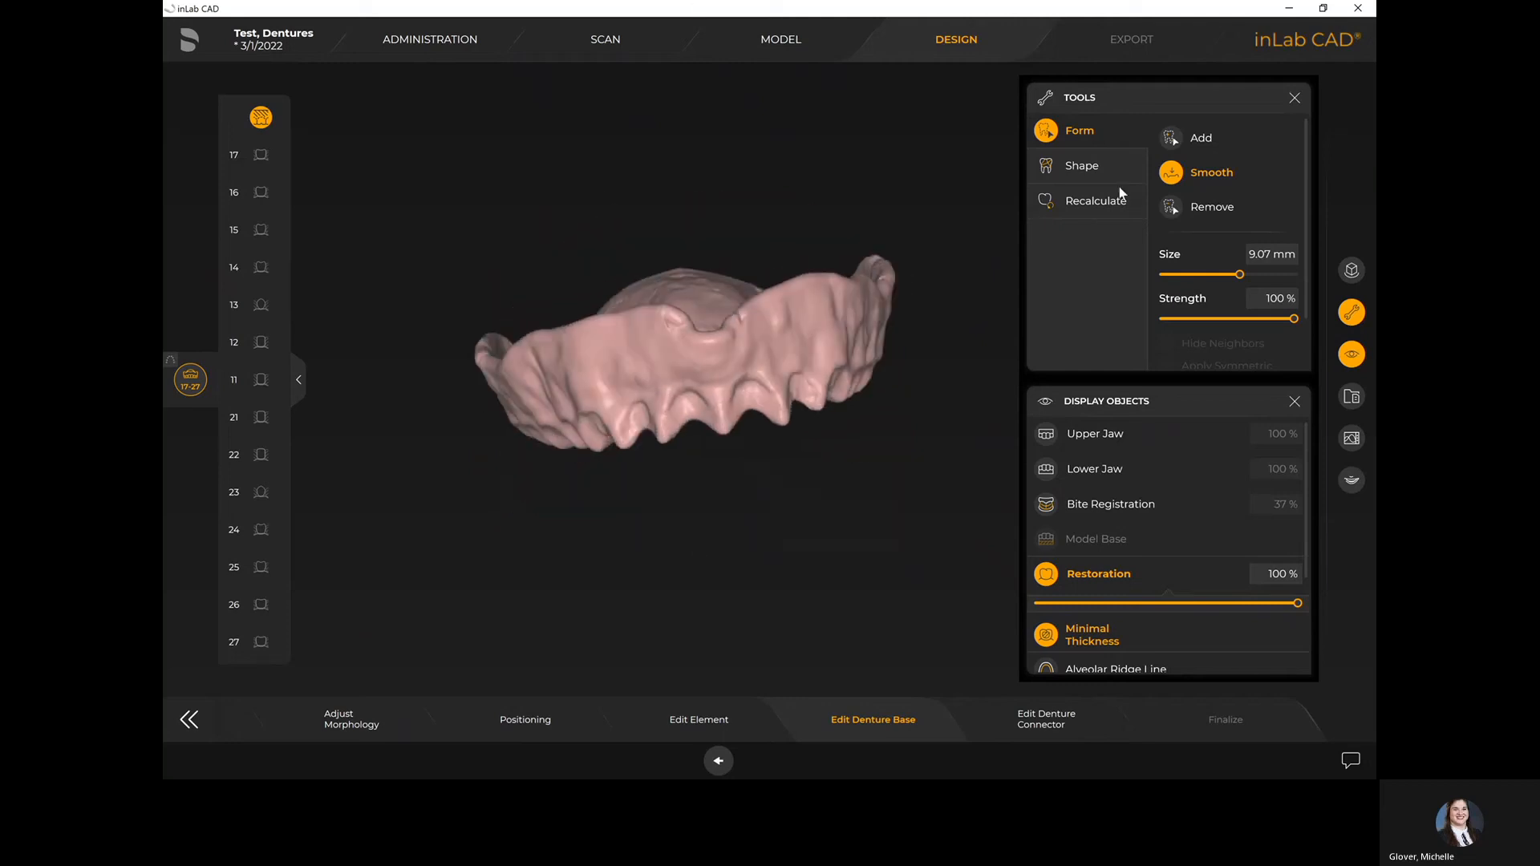
left_click(1171, 138)
left_click(797, 311)
mouse_move(747, 352)
left_mouse_down()
mouse_move(643, 345)
mouse_move(601, 361)
left_mouse_up()
left_click(1171, 173)
left_click_drag(762, 341, 618, 336)
Inspect the tissue side of the base, show the upper jaw again and return to a front view
mouse_move(358, 453)
left_mouse_down()
mouse_move(497, 376)
mouse_move(594, 364)
mouse_move(713, 234)
mouse_move(863, 283)
mouse_move(965, 360)
mouse_move(1073, 477)
left_mouse_up()
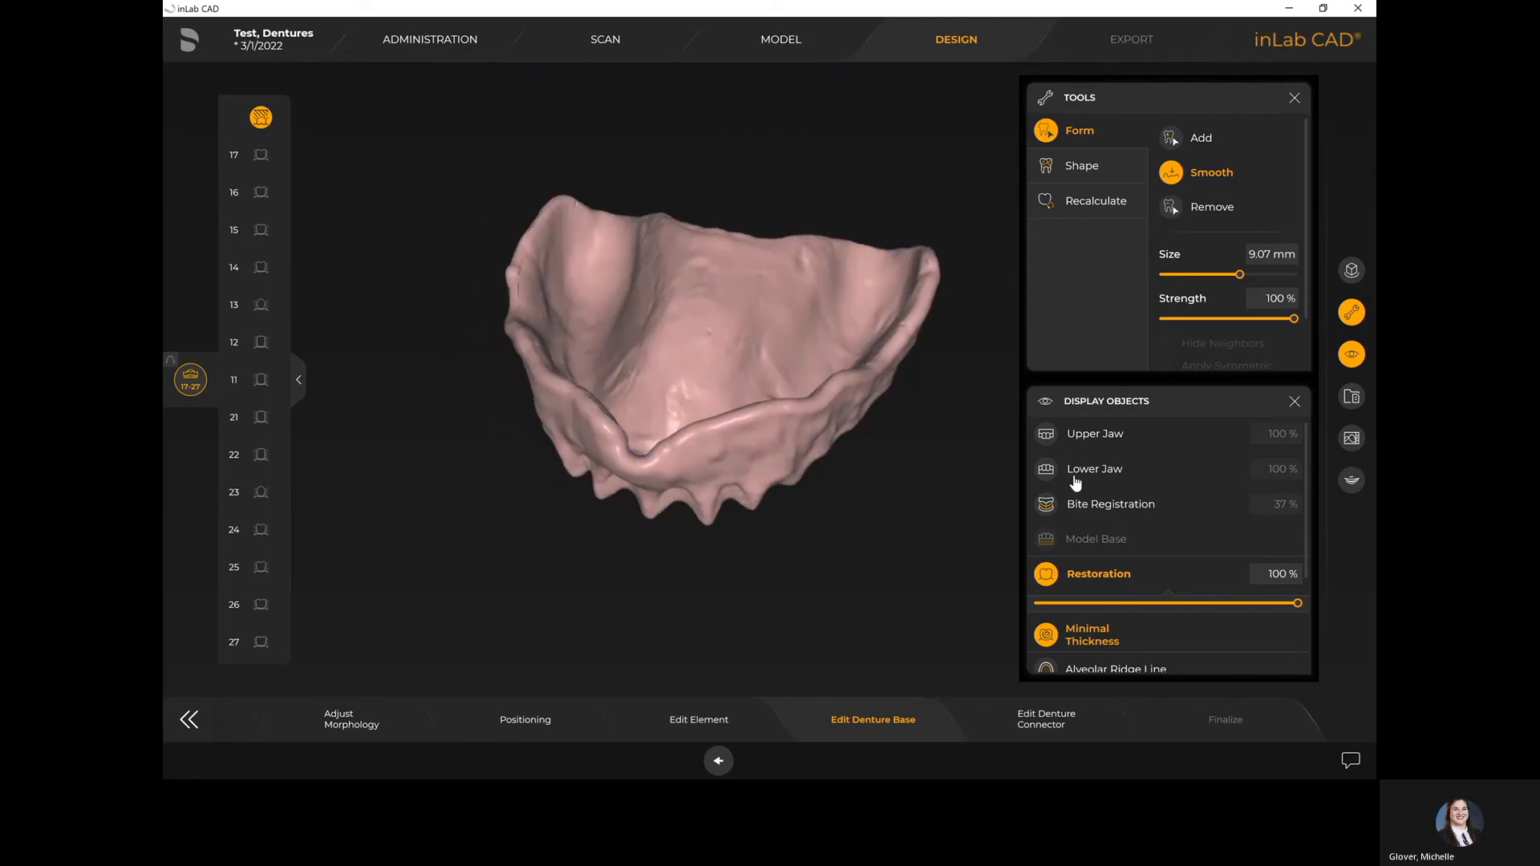
left_click(1046, 435)
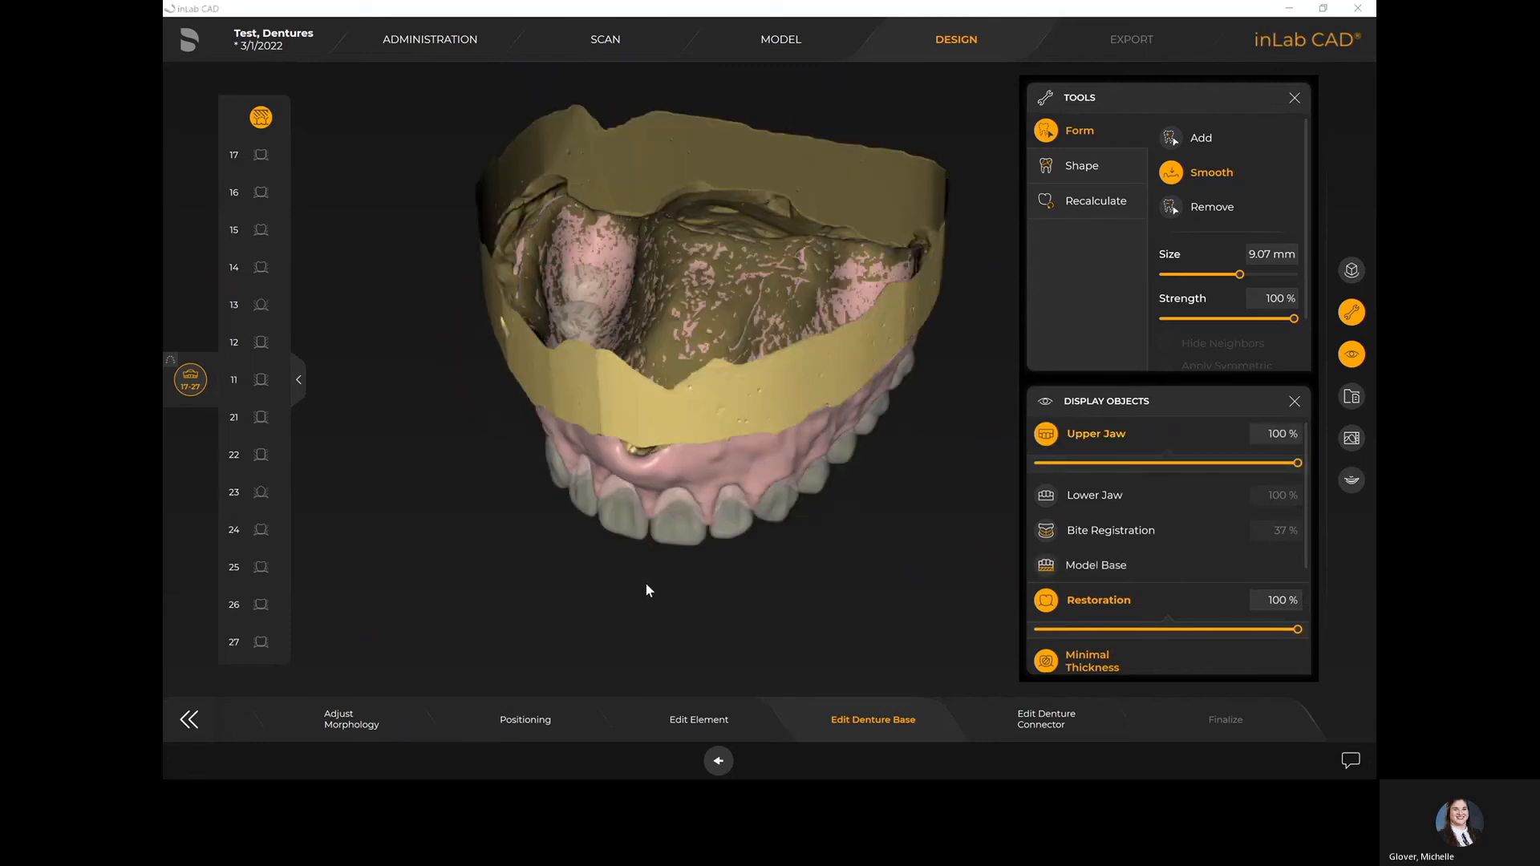
left_click_drag(664, 533, 966, 412)
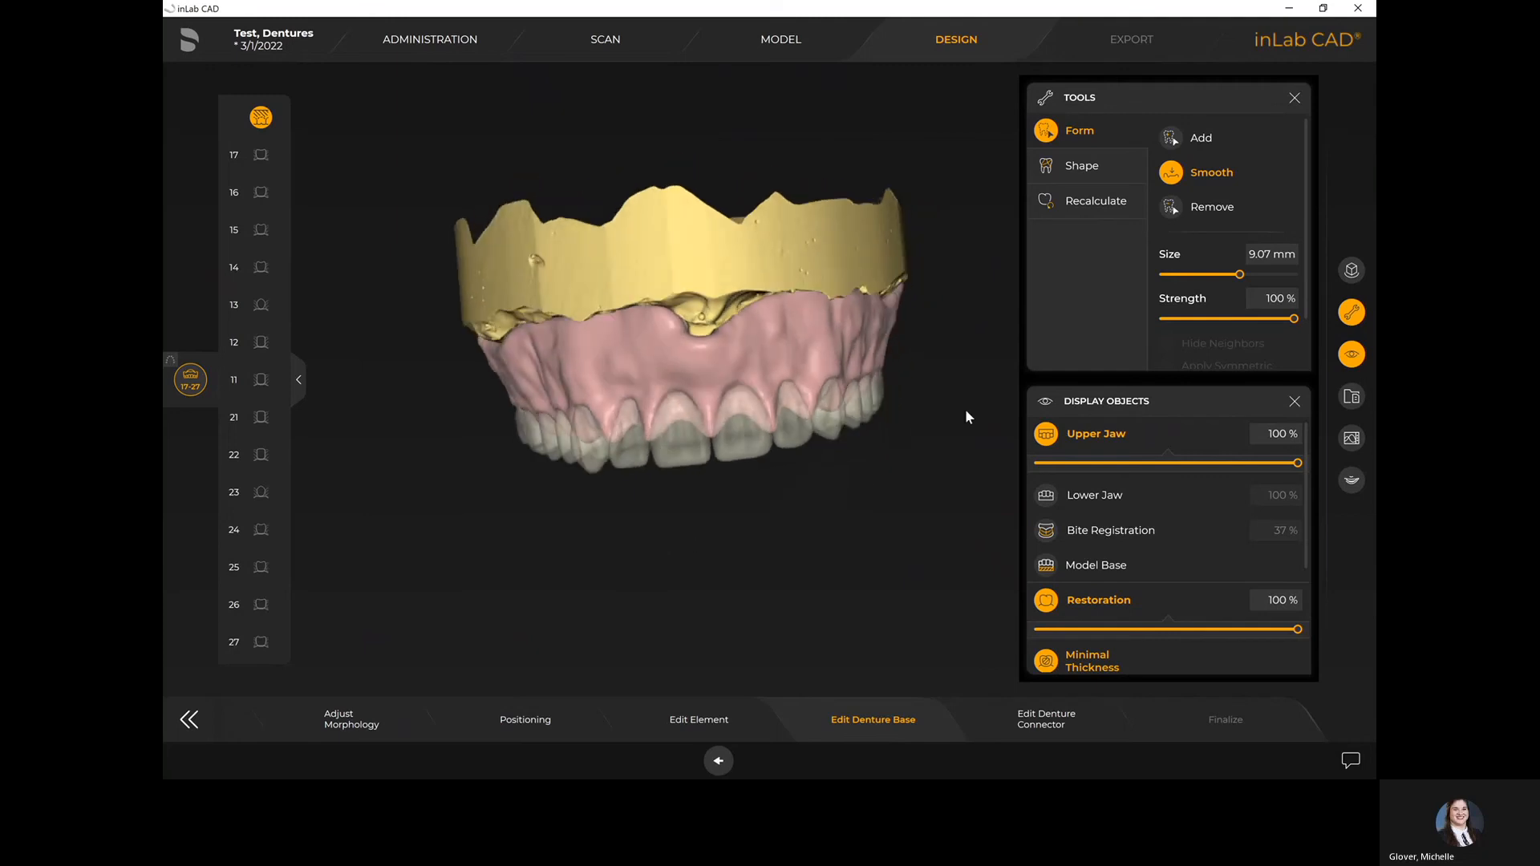
left_click_drag(885, 367, 976, 373)
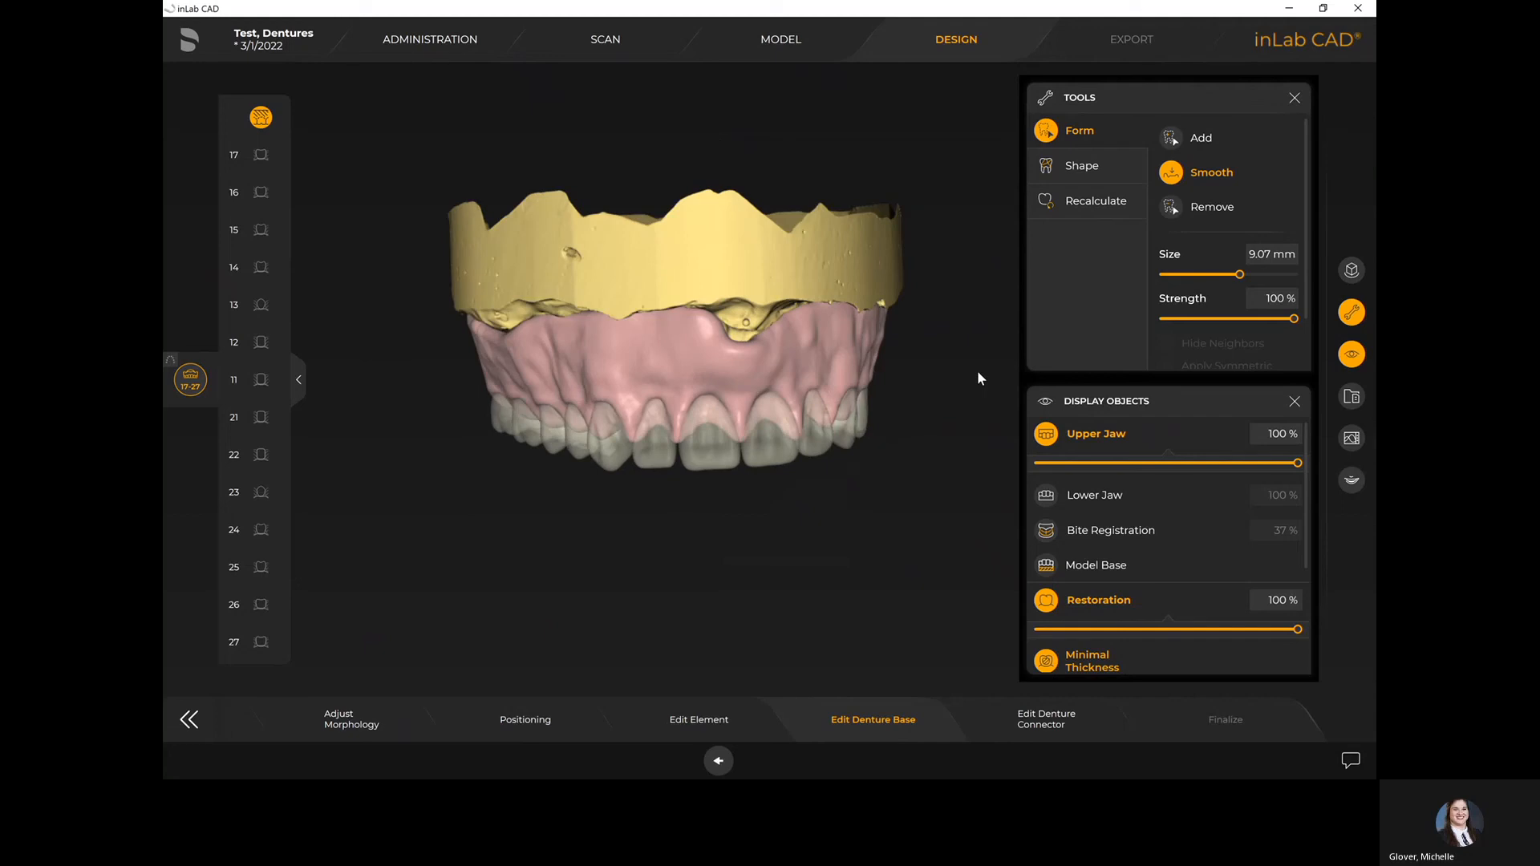
mouse_move(937, 434)
left_mouse_down()
mouse_move(911, 447)
mouse_move(924, 438)
left_mouse_up()
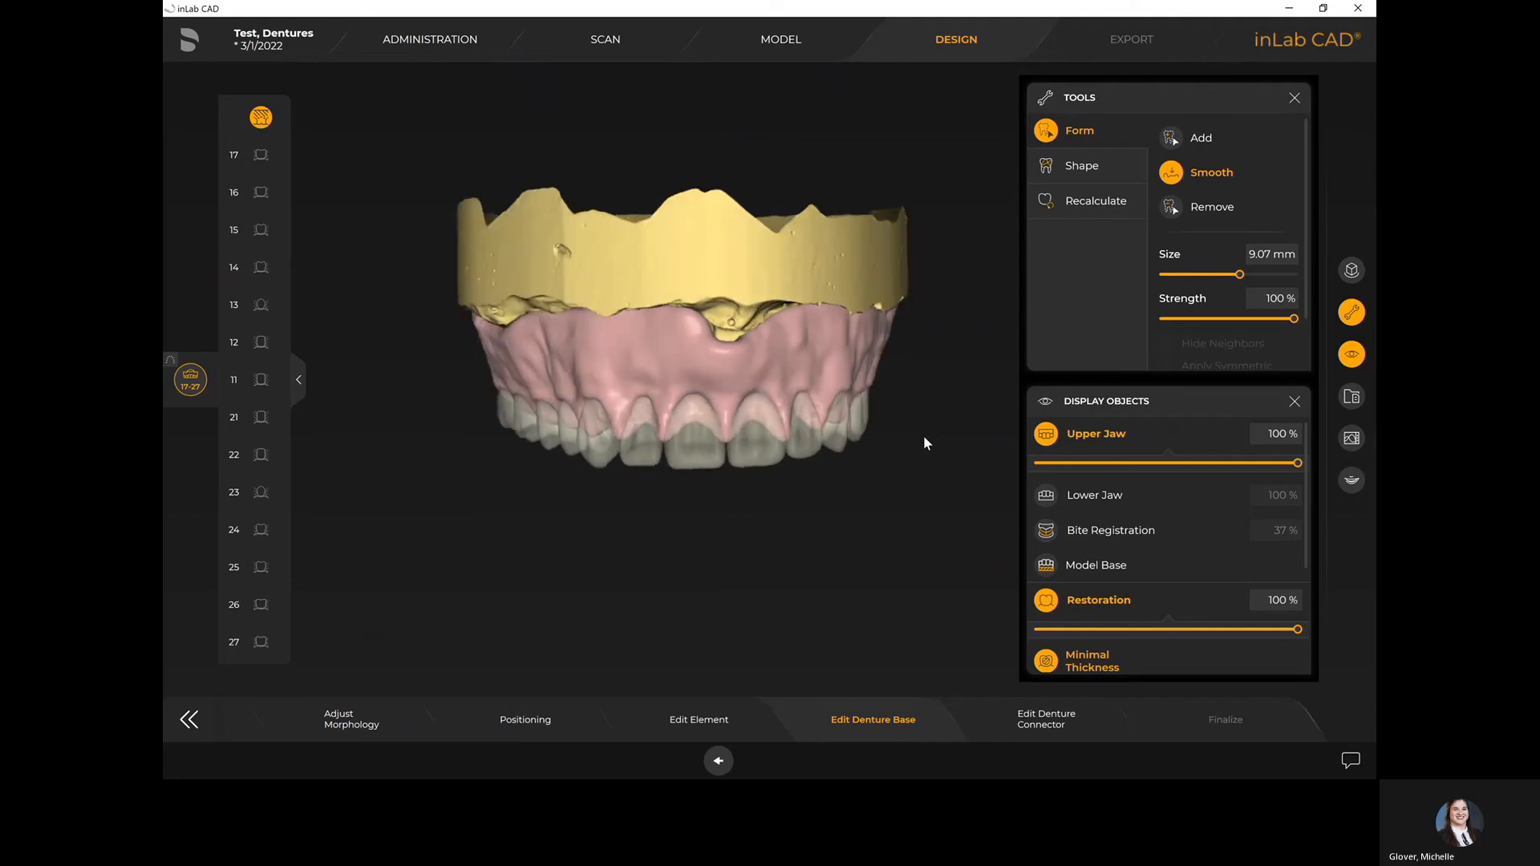
Work on the gingiva around the central incisors with Remove and Add at 2.55 mm and Smooth at 6.75 mm
left_click(1191, 215)
scroll(671, 542, "up", 4)
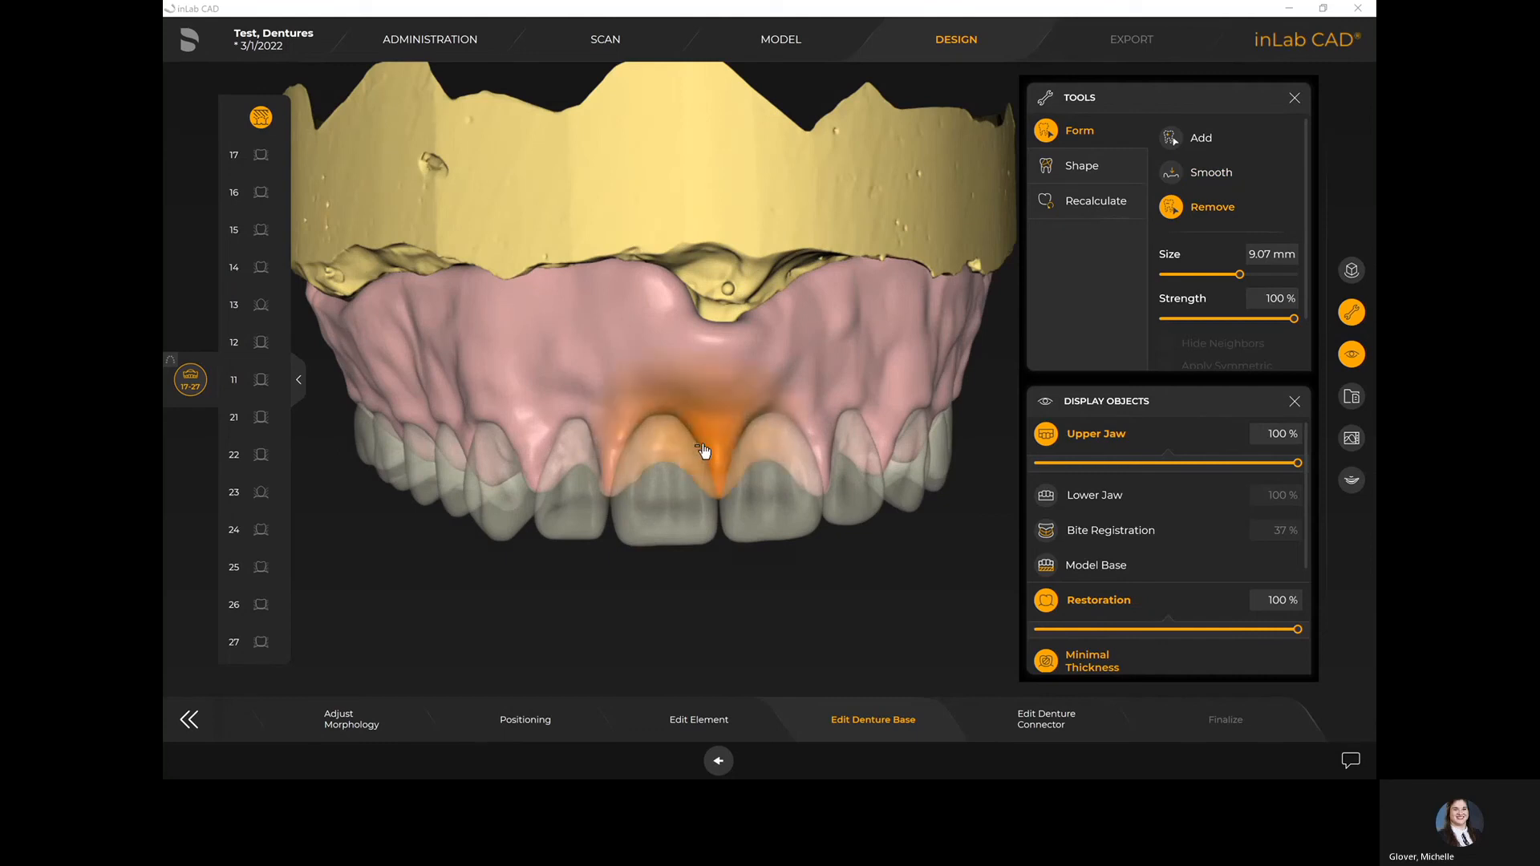
right_click_drag(703, 450, 689, 647)
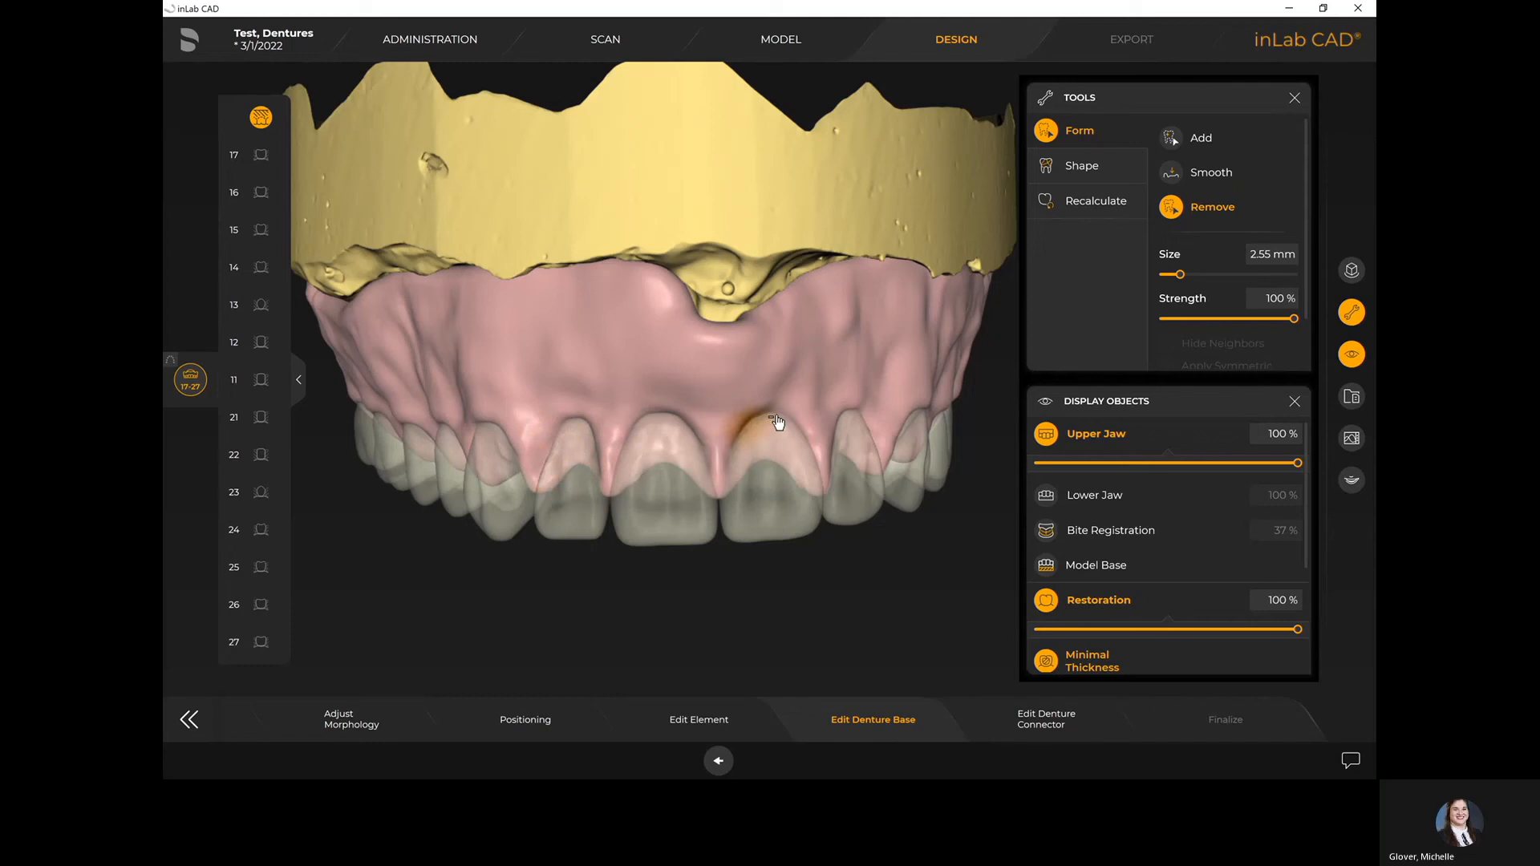
left_click(1195, 137)
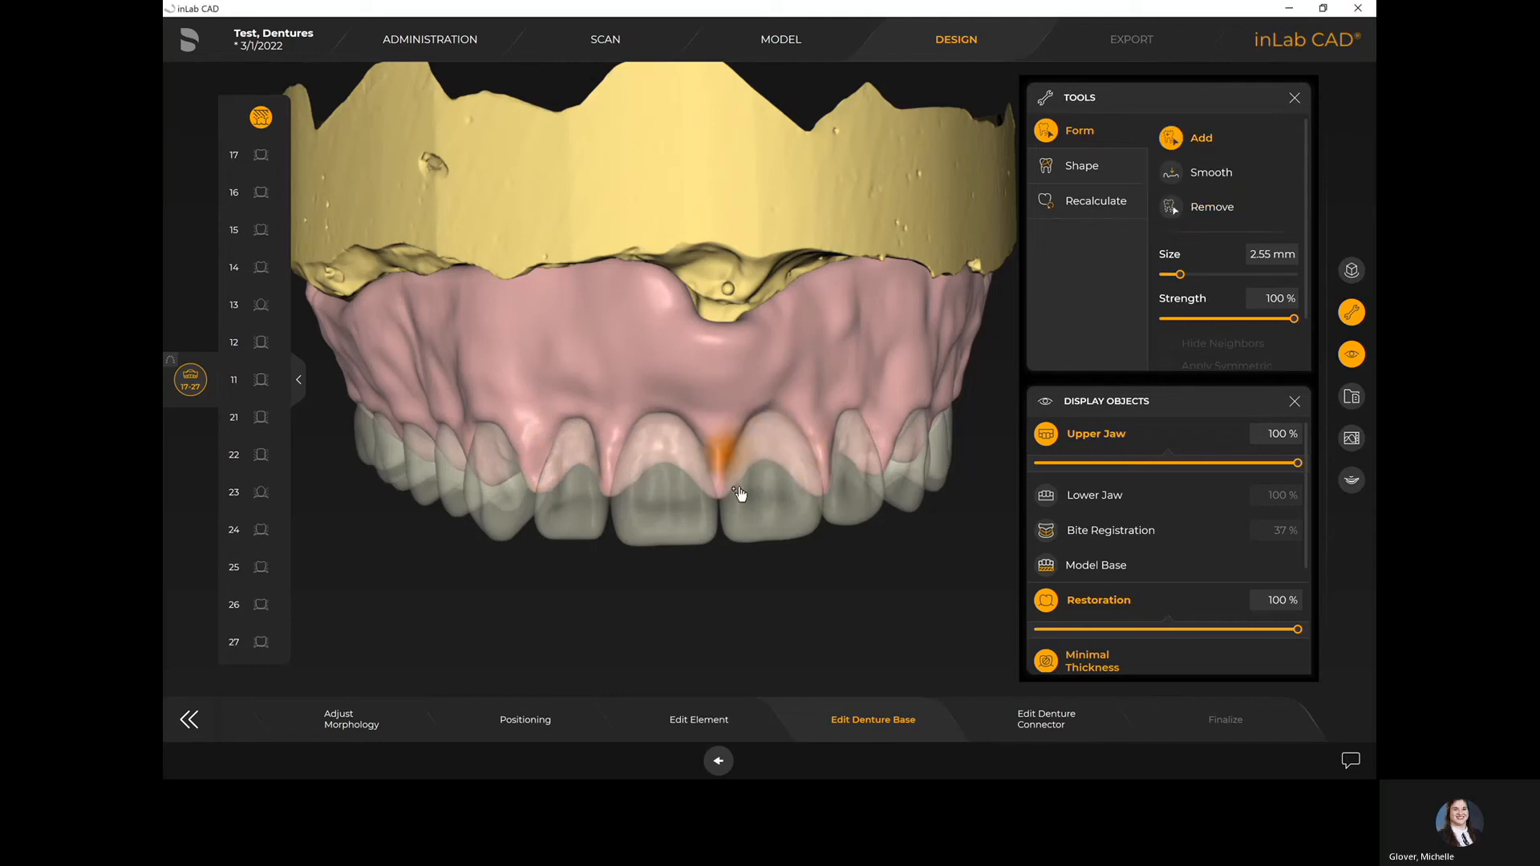
left_click(1204, 172)
middle_click_drag(729, 461, 725, 324)
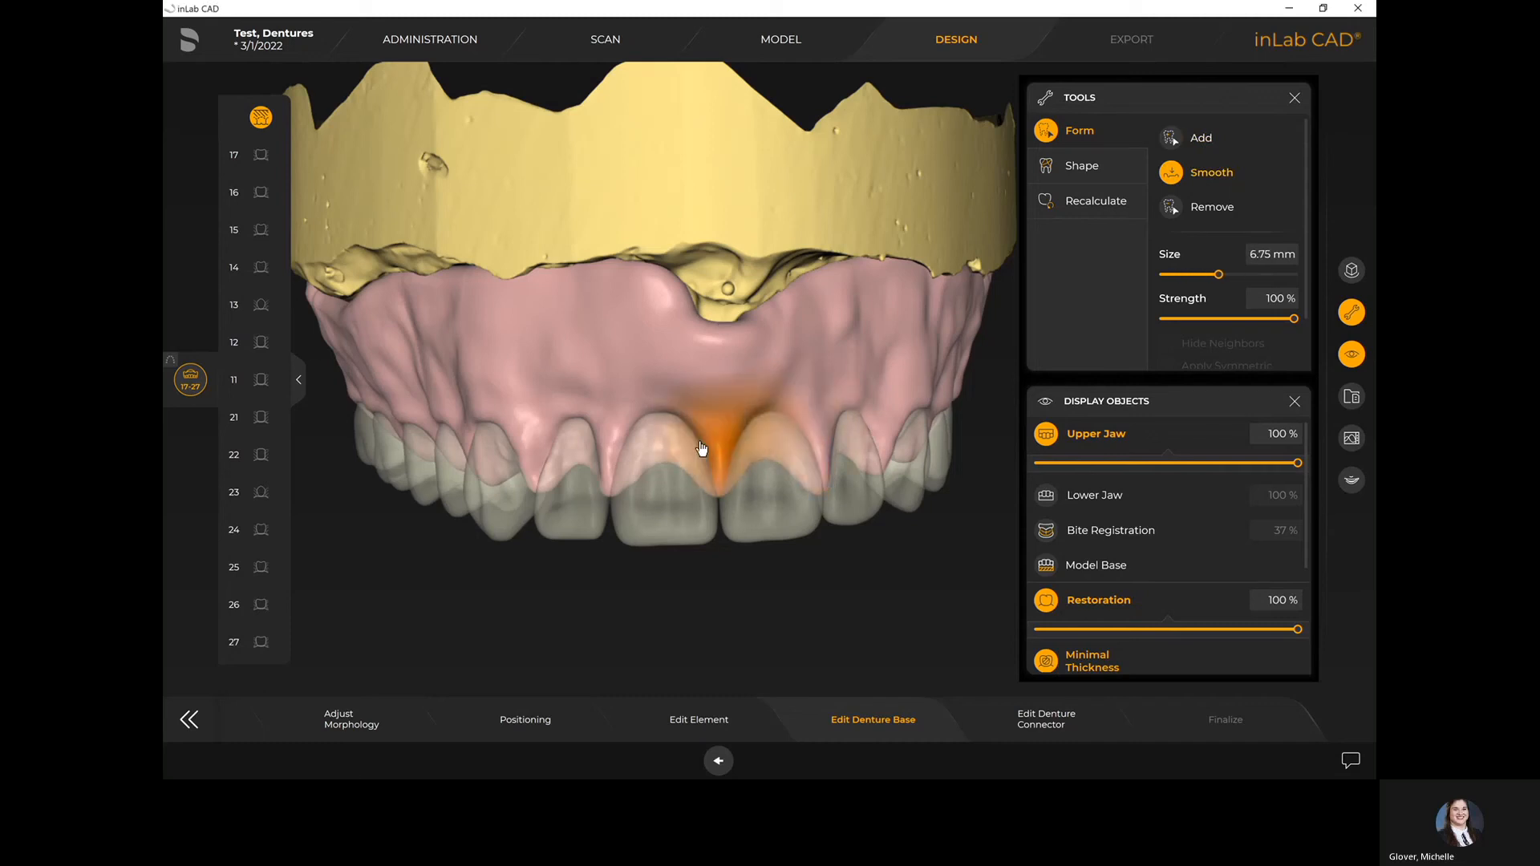
scroll(863, 593, "down", 4)
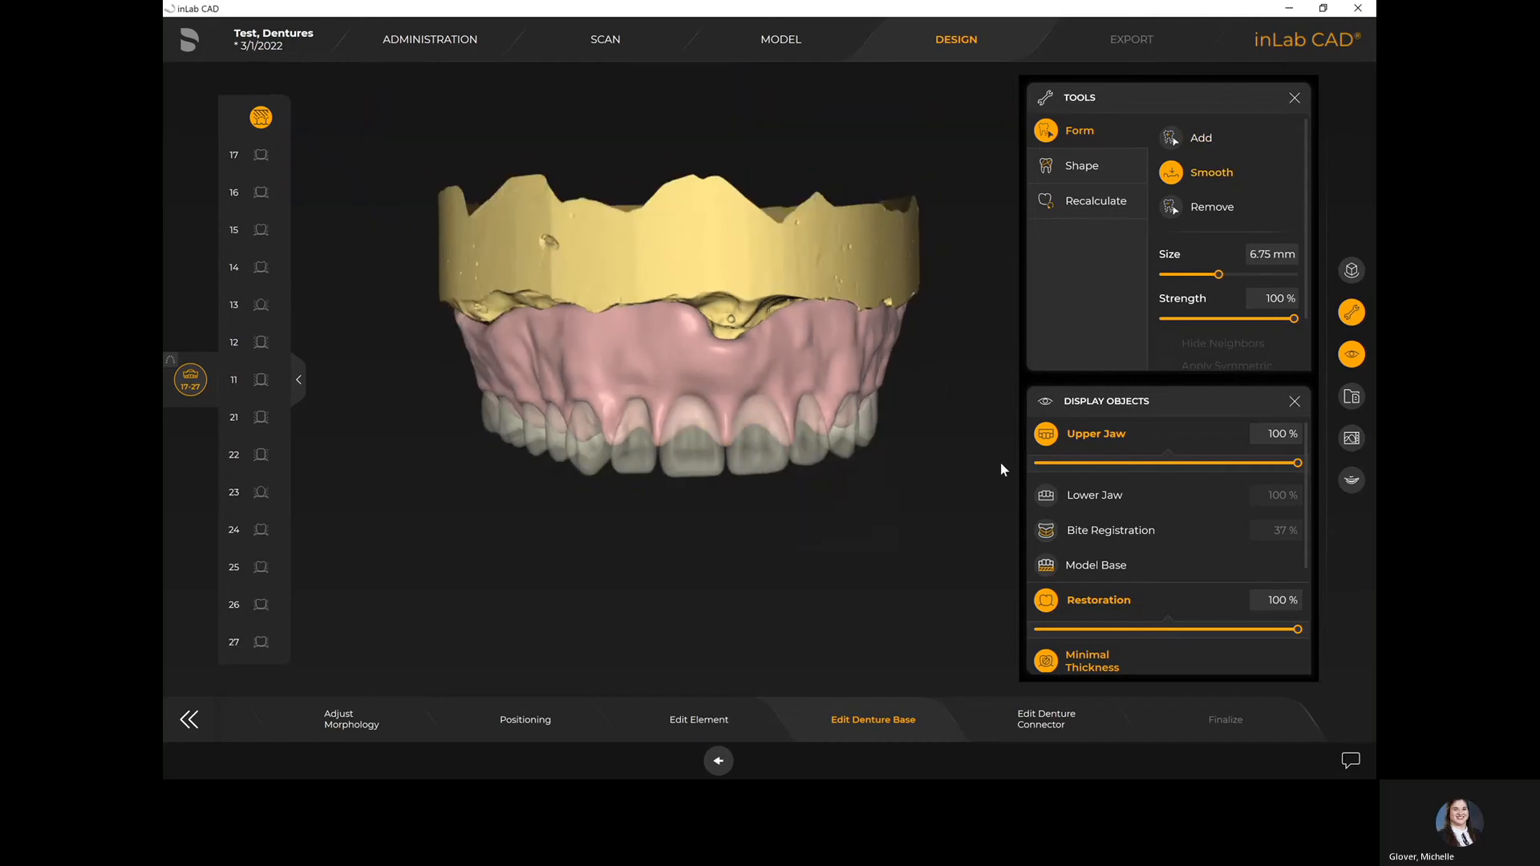
Proceed to the denture connector phase, accept the insertion-depth warning for tooth 17 and examine the connectors around the arch
left_click(1064, 732)
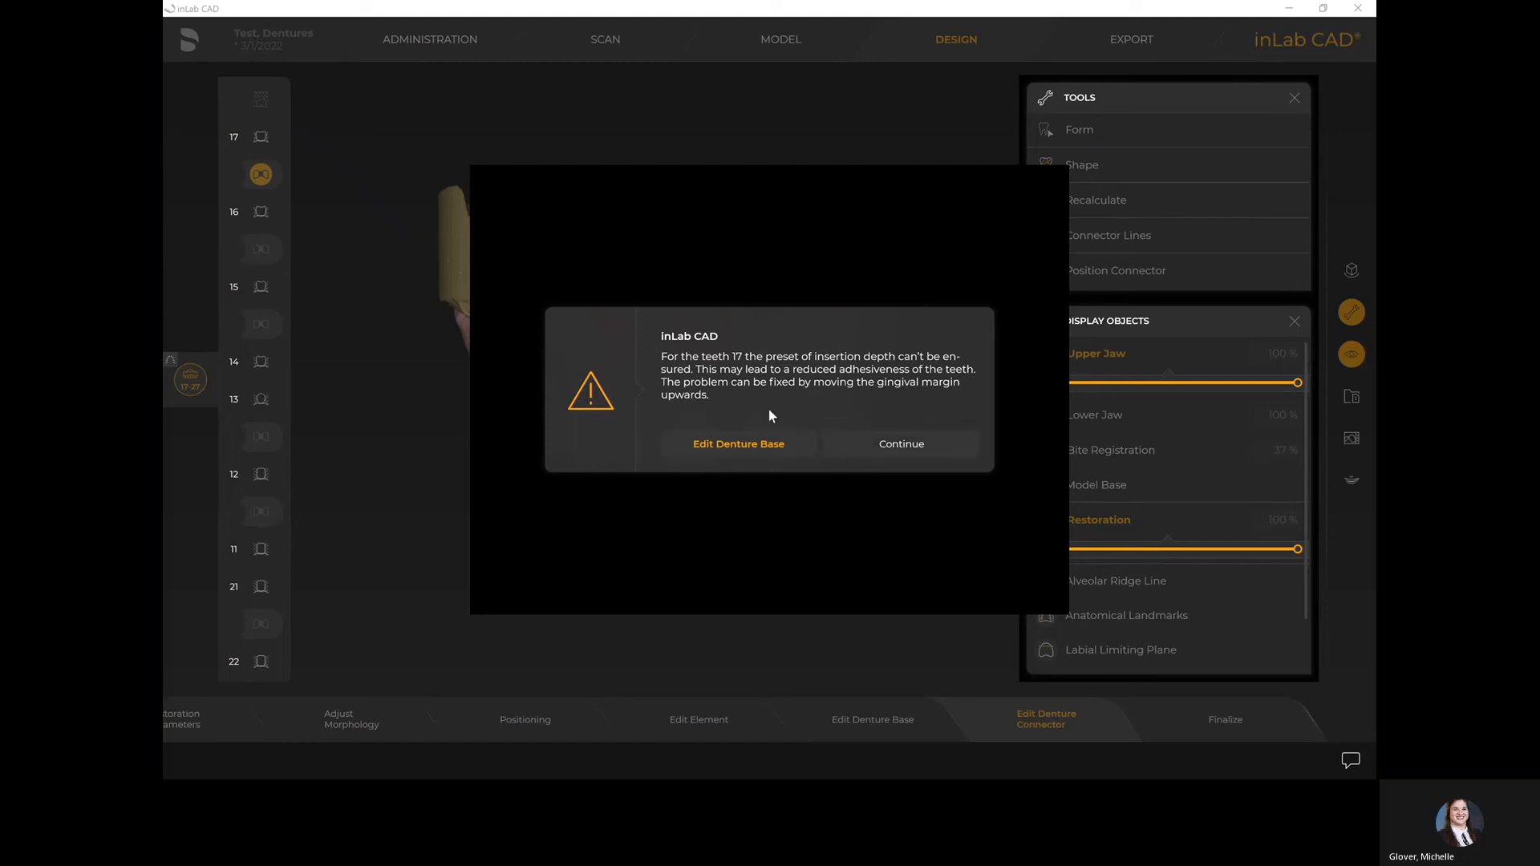
left_click(902, 446)
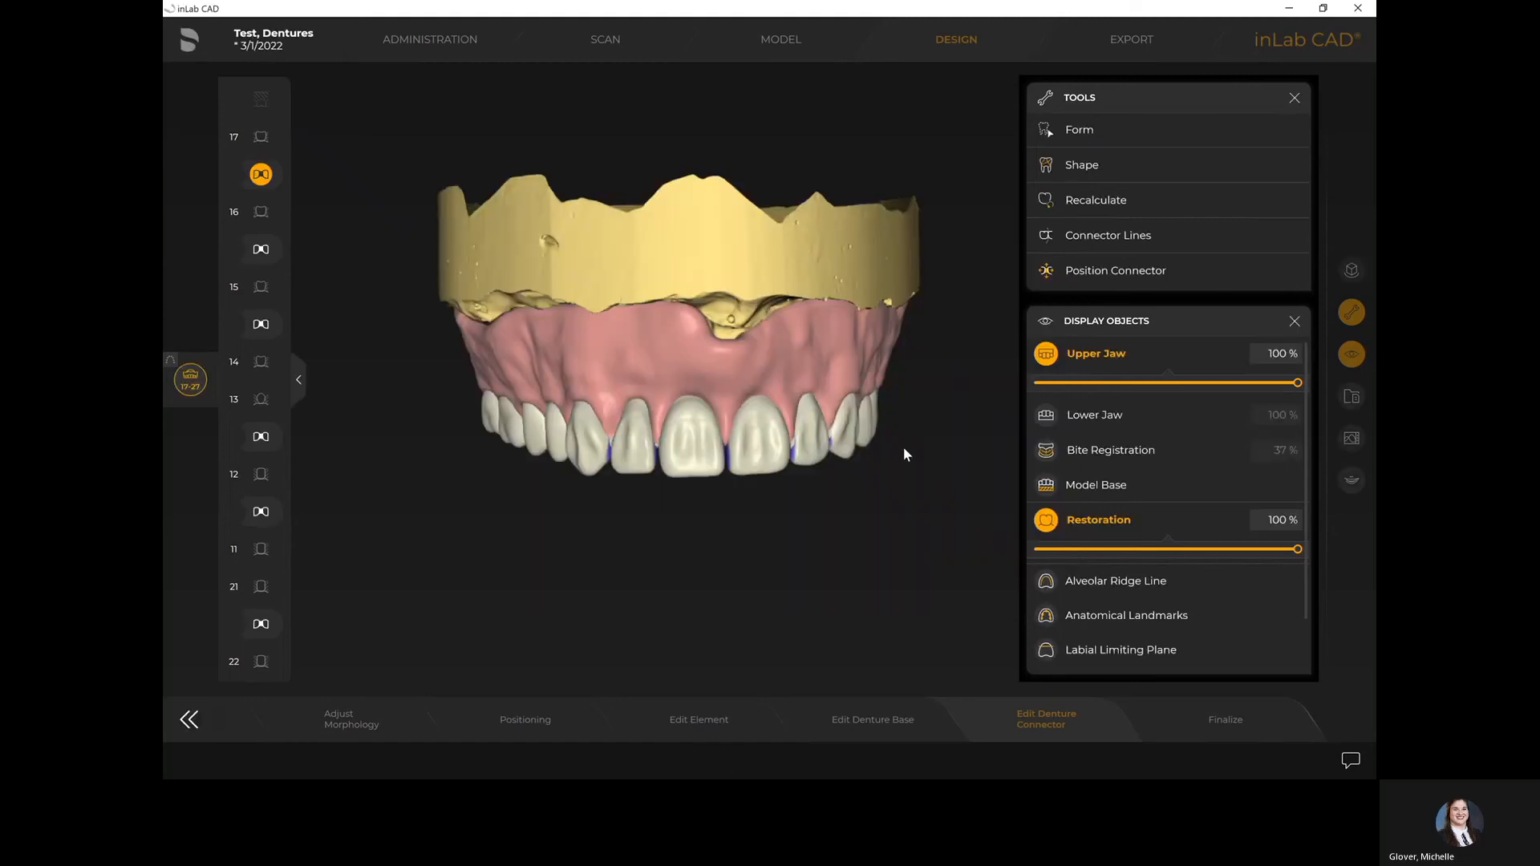
right_click_drag(926, 393, 819, 429)
scroll(650, 526, "up", 3)
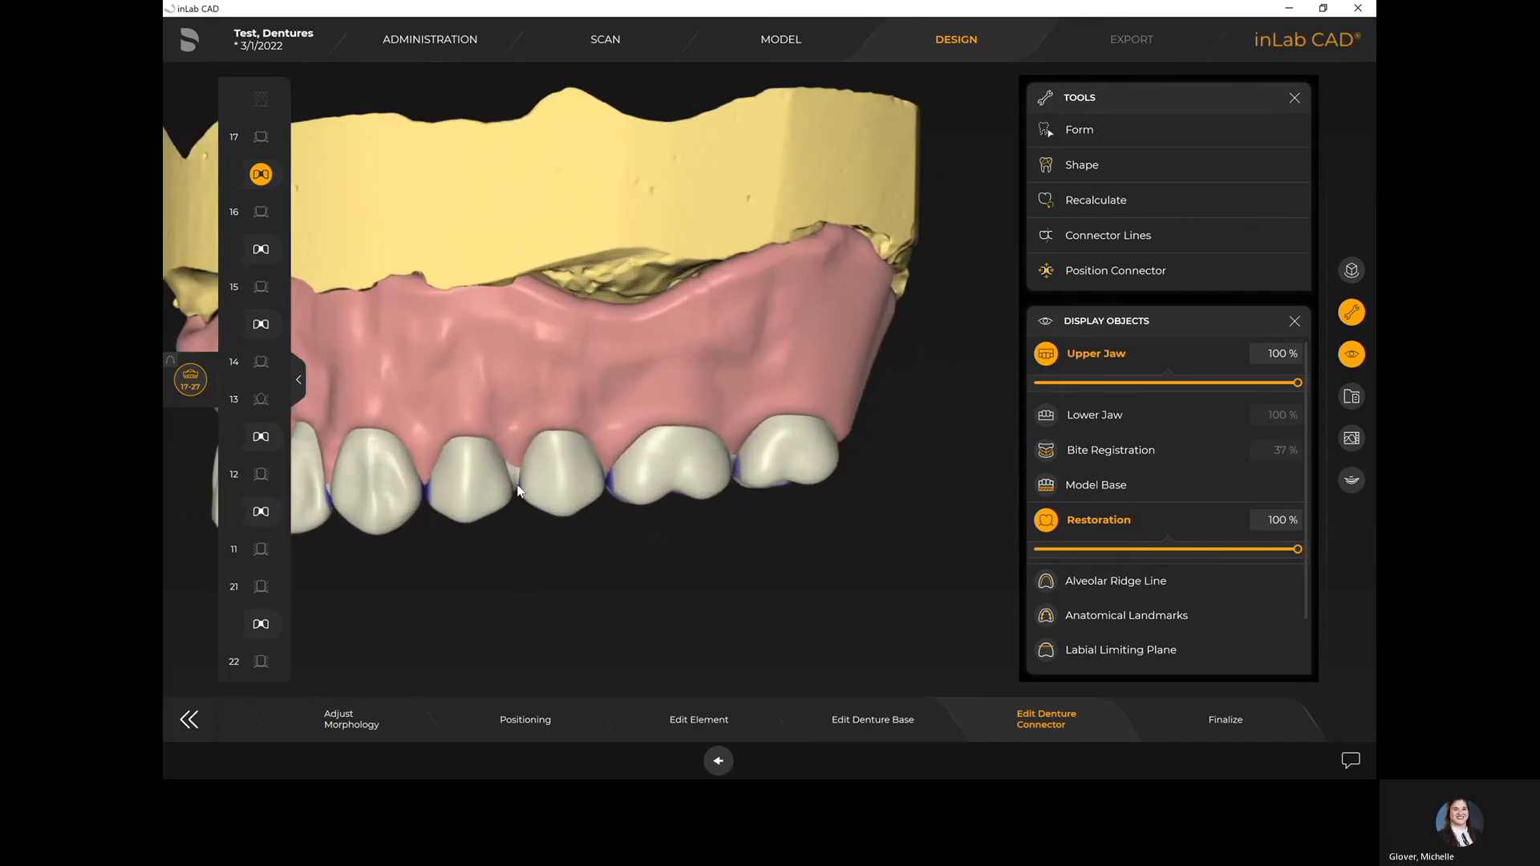
right_click_drag(550, 557, 600, 436)
middle_click_drag(589, 287, 859, 285)
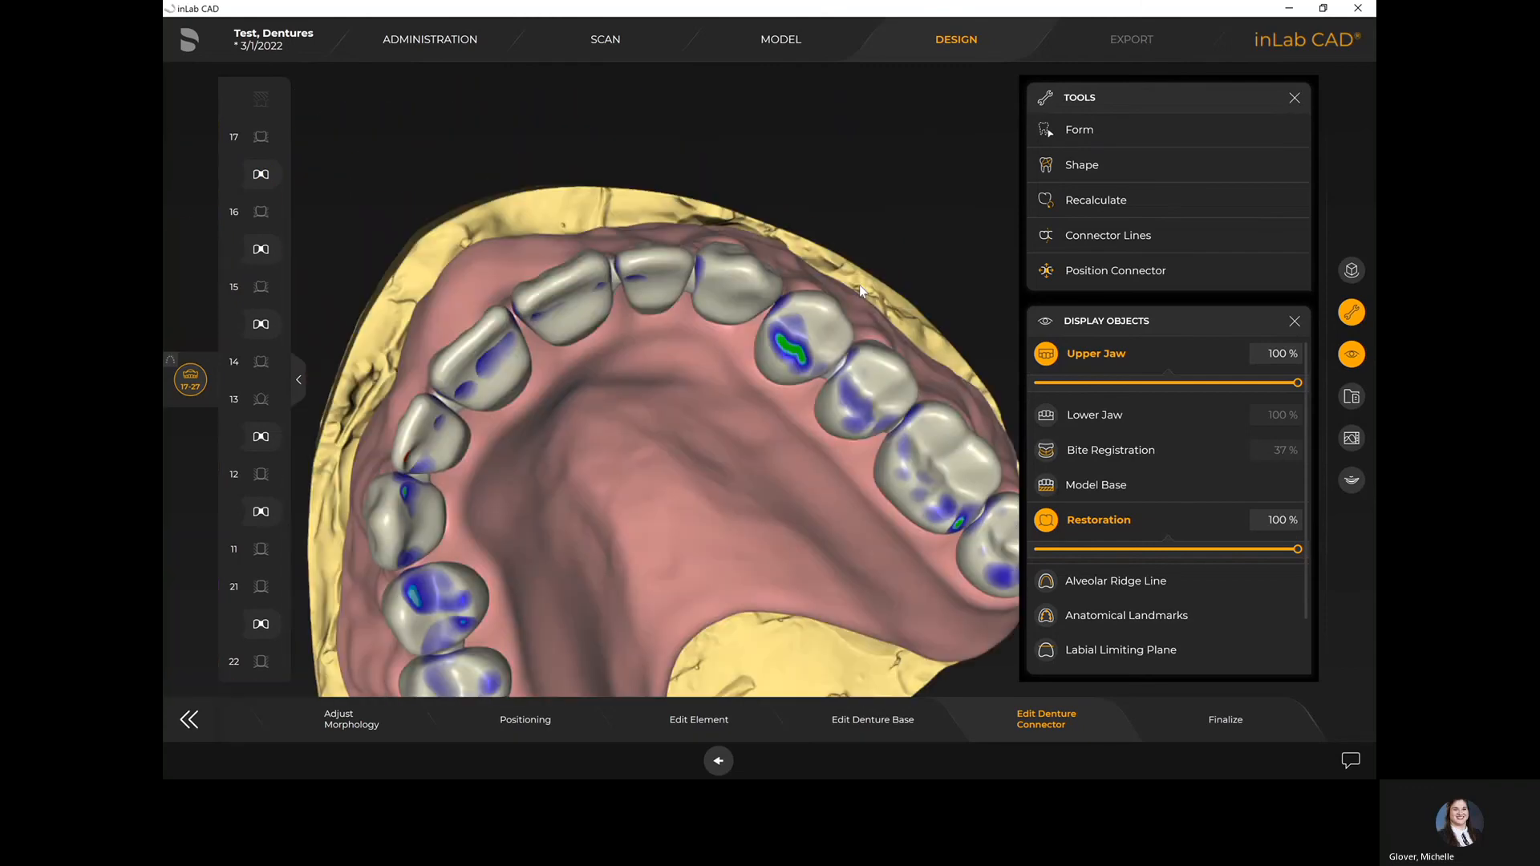
right_click_drag(701, 228, 726, 98)
right_click_drag(522, 187, 818, 530)
right_click_drag(767, 481, 801, 680)
Show the lower jaw to check the bite from the front, and hide it again for an occlusal view
left_click(1046, 416)
right_click_drag(929, 439, 859, 474)
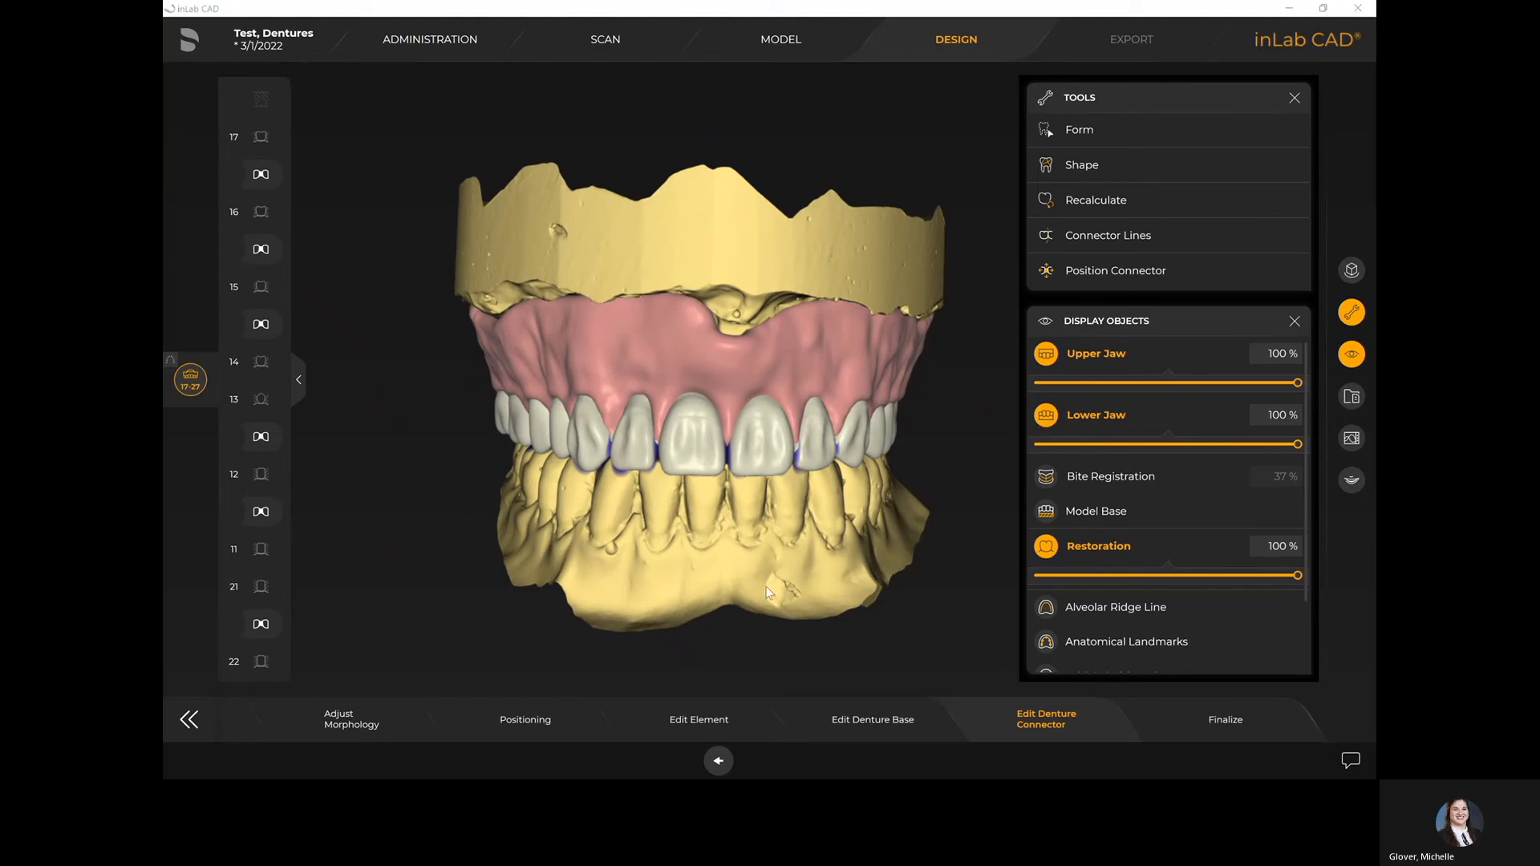
right_click_drag(764, 486, 885, 413)
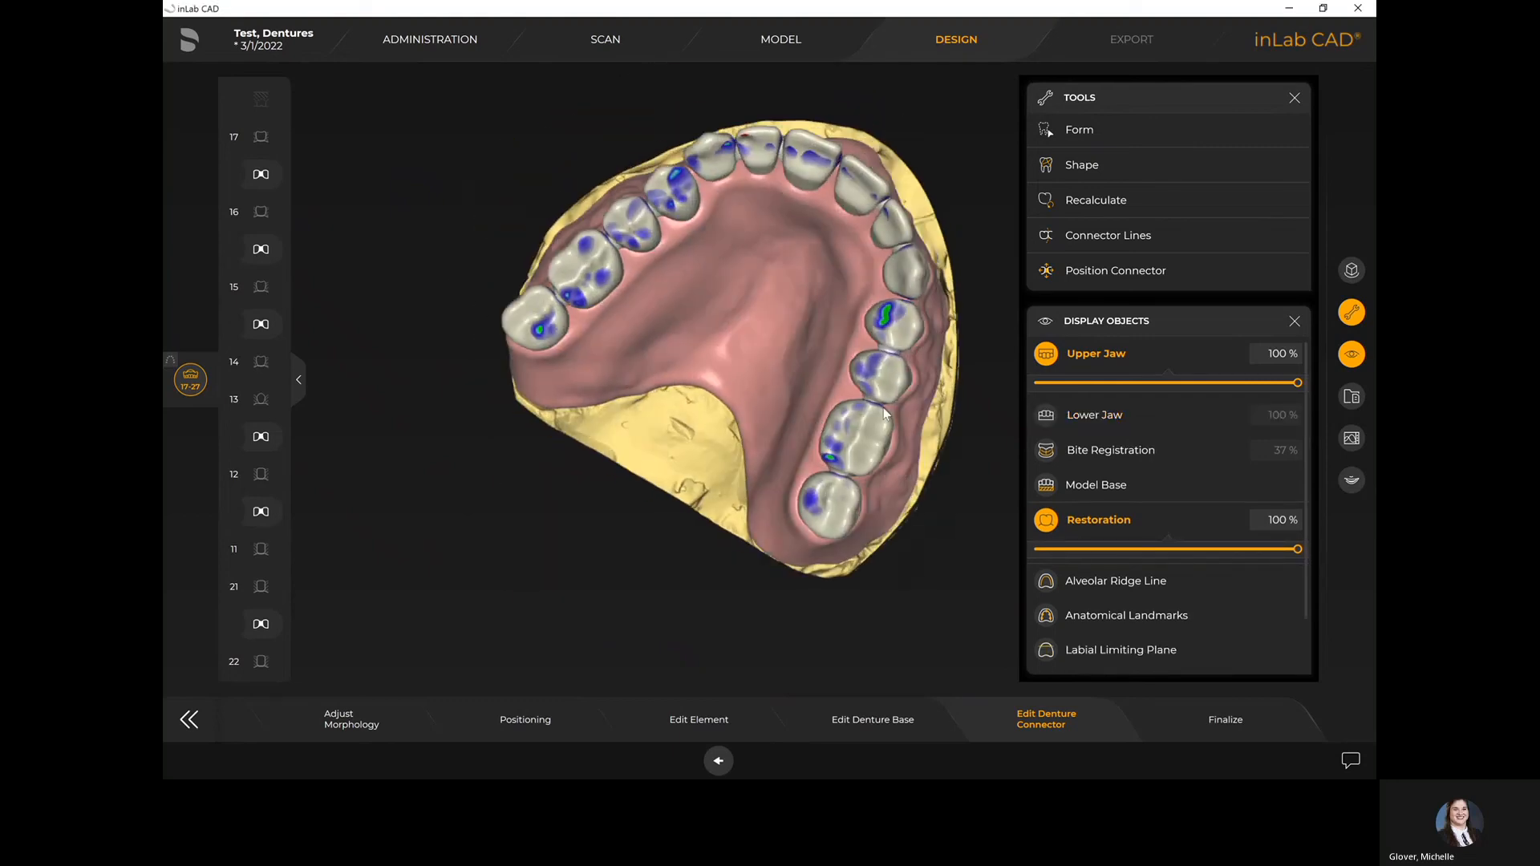
Reposition the connector between teeth 24 and 25 and scale it with Position Connector
scroll(794, 452, "up", 5)
middle_click_drag(905, 352, 718, 419)
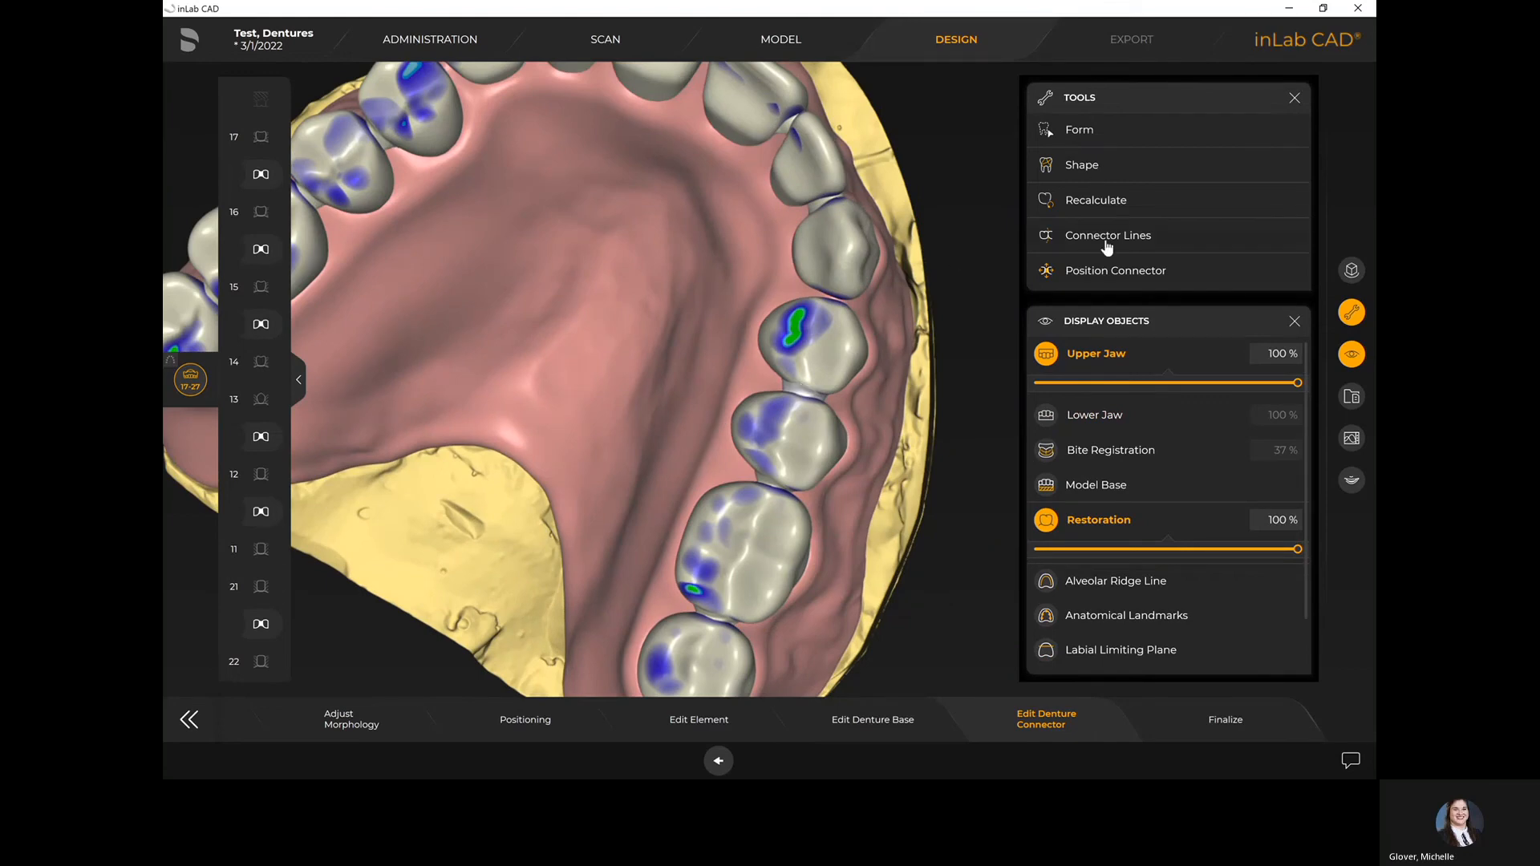
left_click(1096, 273)
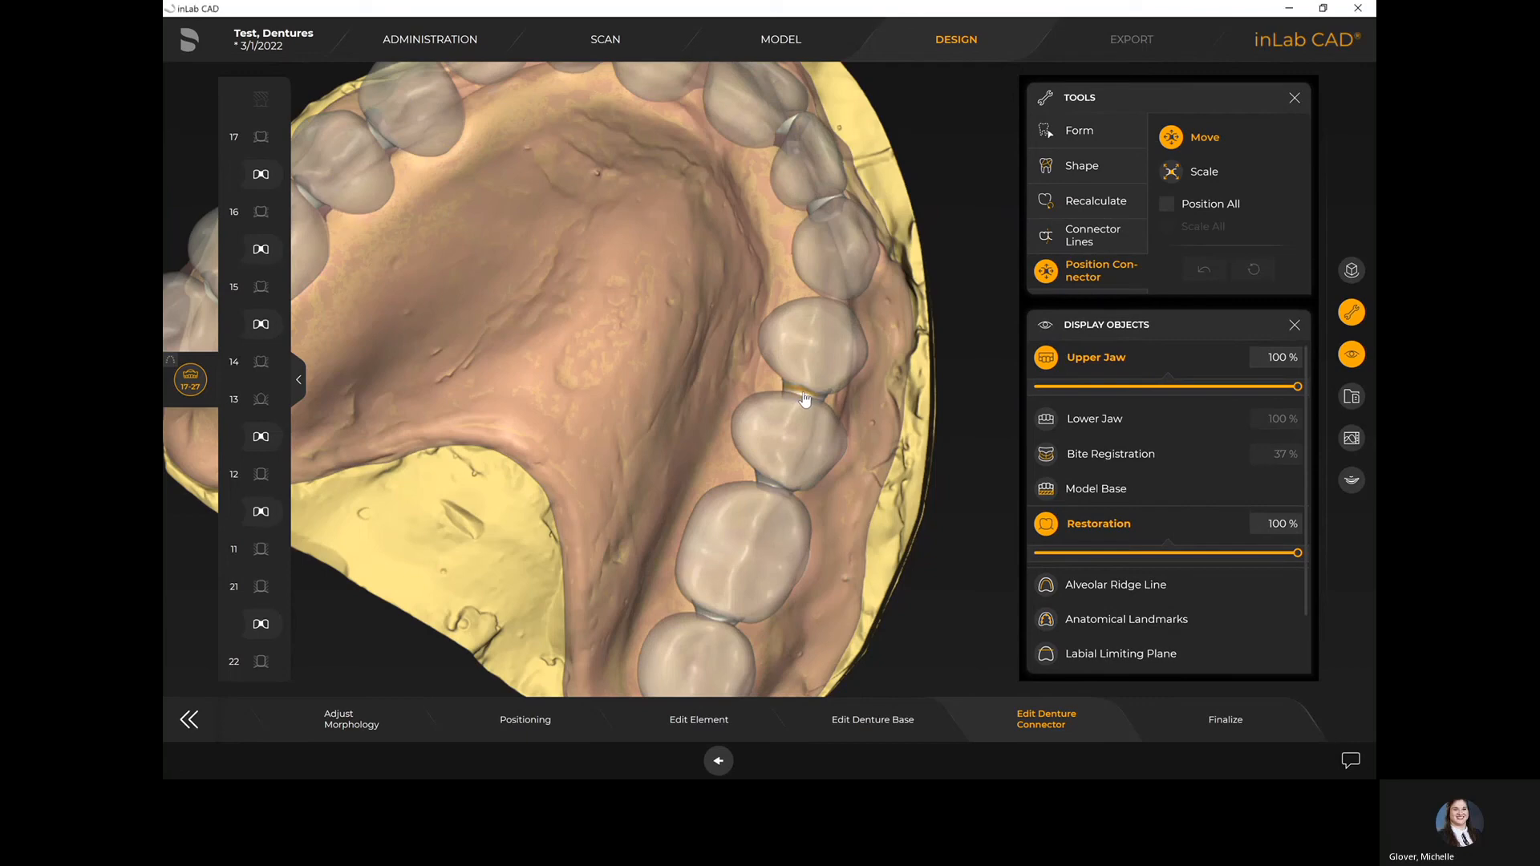
left_click_drag(802, 398, 807, 400)
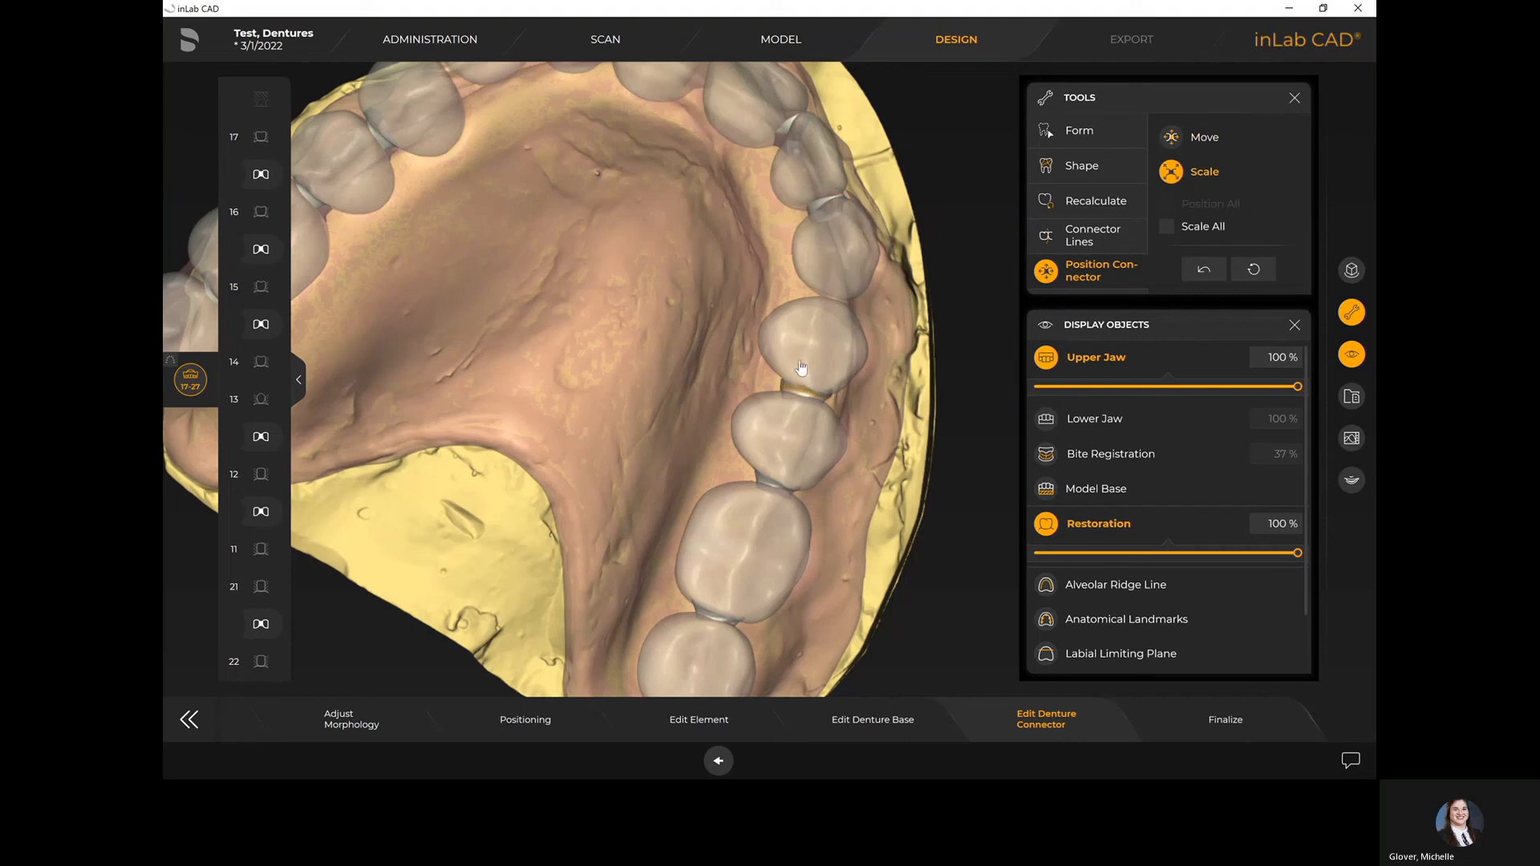
mouse_move(807, 390)
left_mouse_down()
mouse_move(800, 339)
mouse_move(804, 375)
left_mouse_up()
Drag the connector line on the tooth 24 side of the connector between teeth 24 and 25, and open the Form tools
left_click(1092, 240)
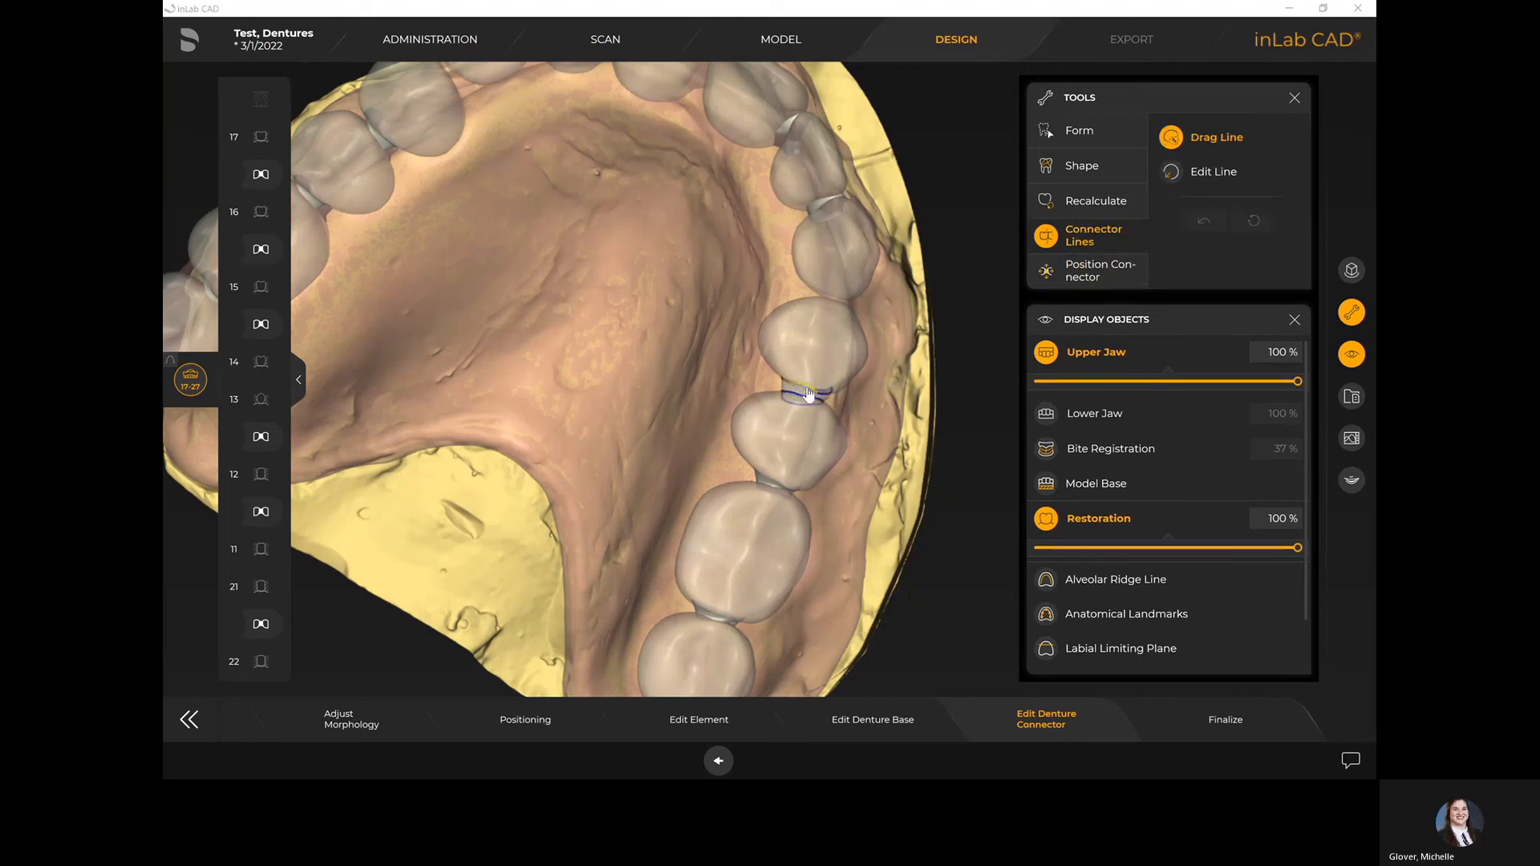
left_click_drag(819, 391, 820, 385)
left_click(1085, 173)
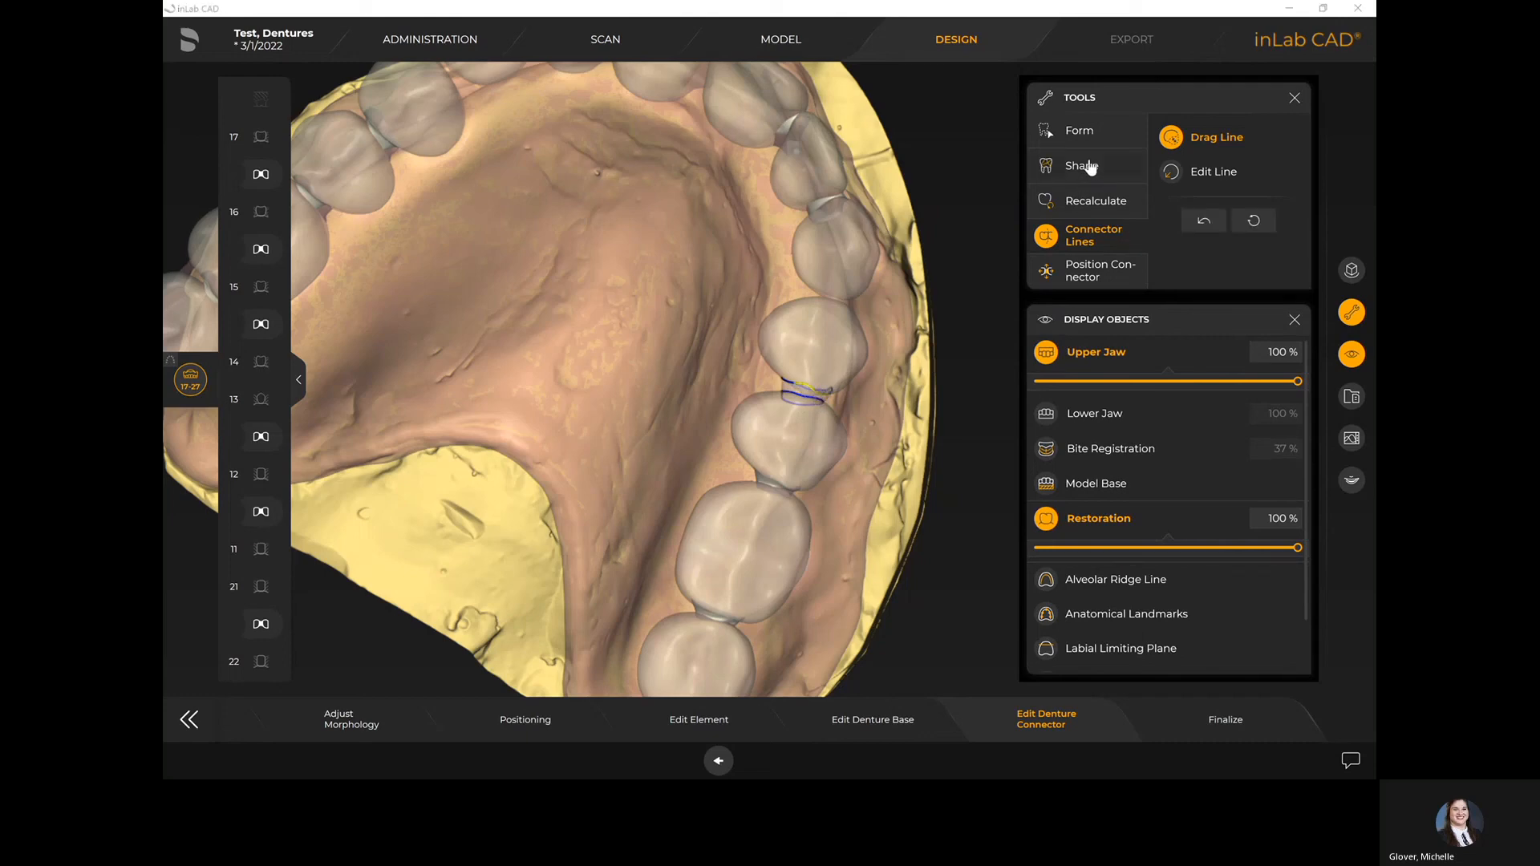
left_click(1099, 133)
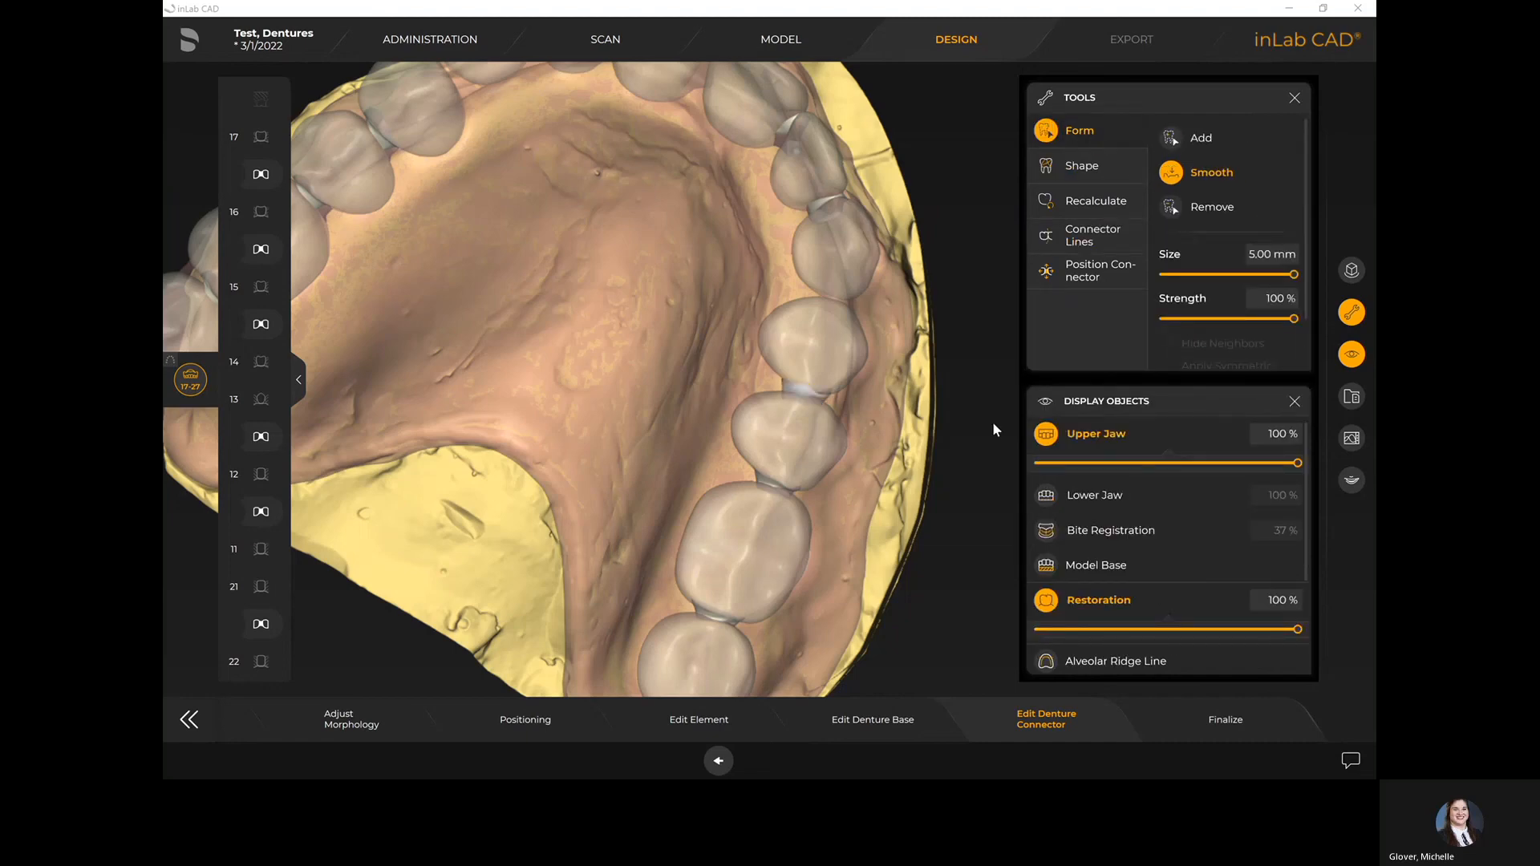
Return to a front view of the whole denture and finalize the design
scroll(979, 428, "down", 5)
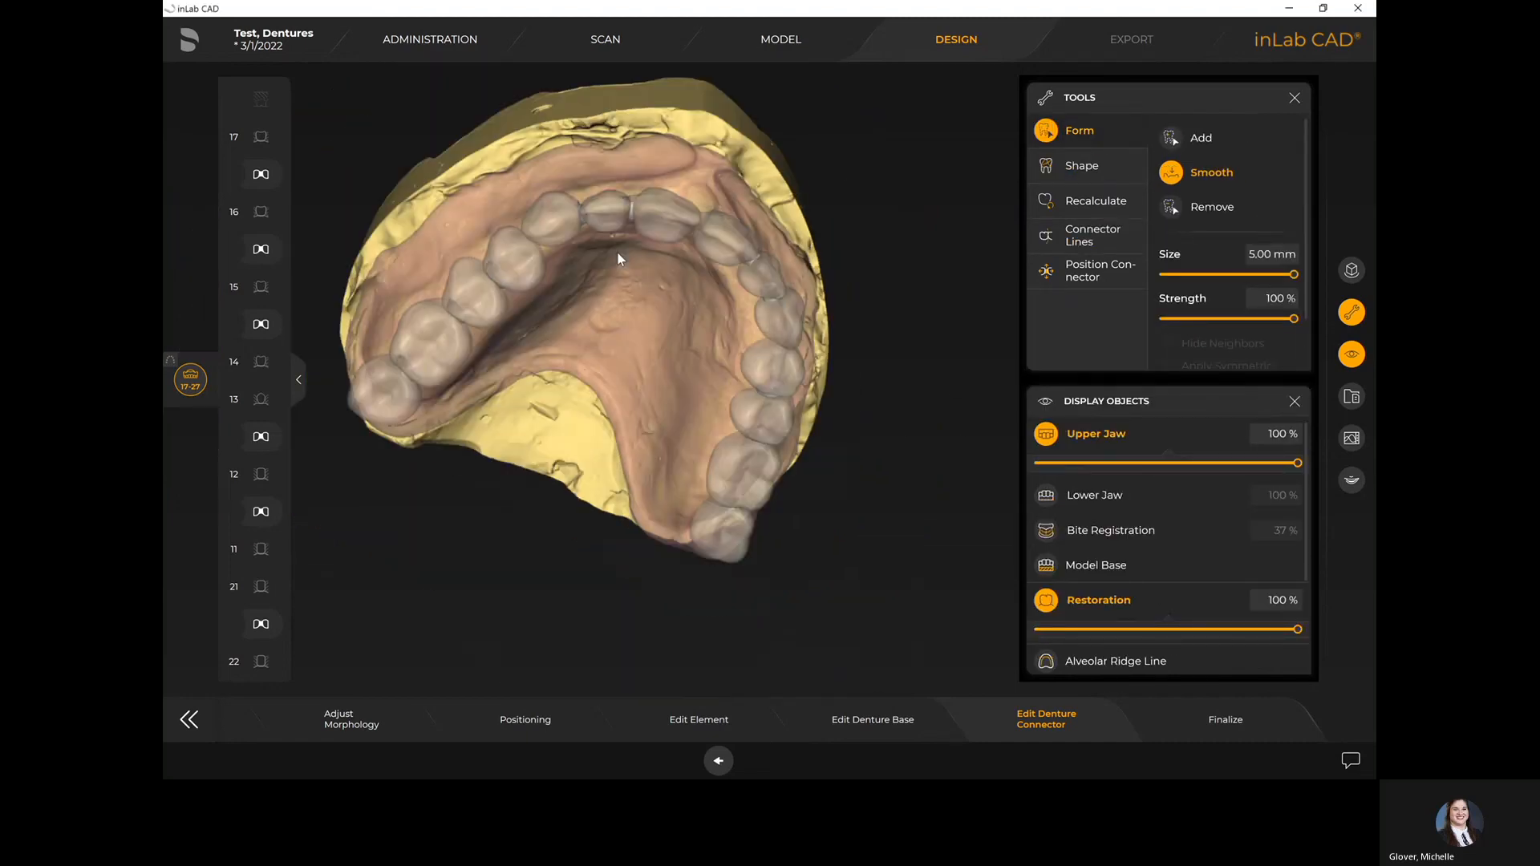
left_click_drag(617, 253, 686, 381)
scroll(849, 352, "down", 4)
left_click_drag(849, 353, 869, 411)
left_click(1186, 721)
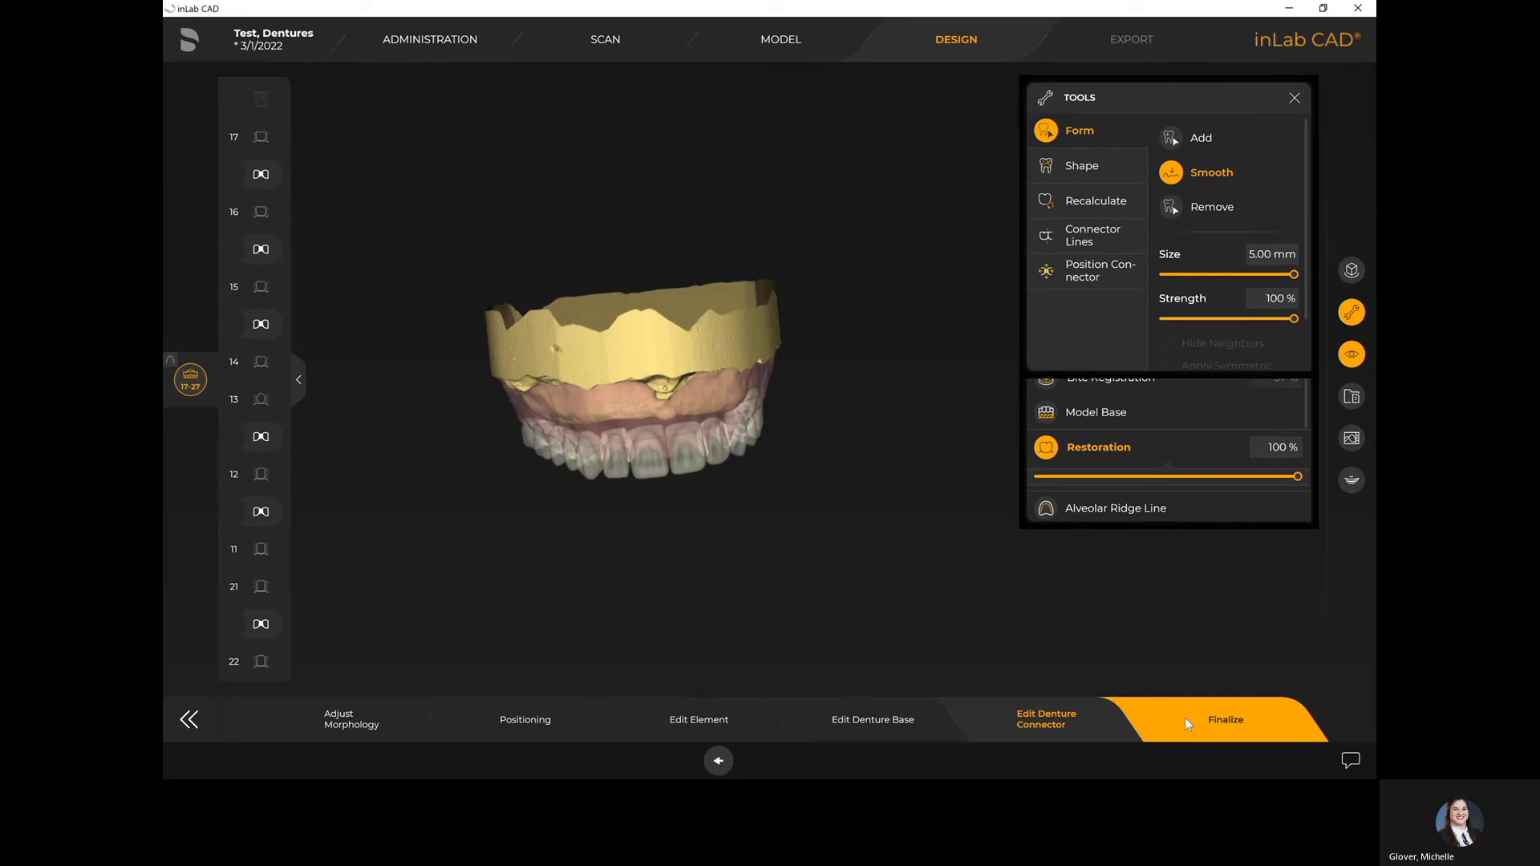
left_click(1185, 718)
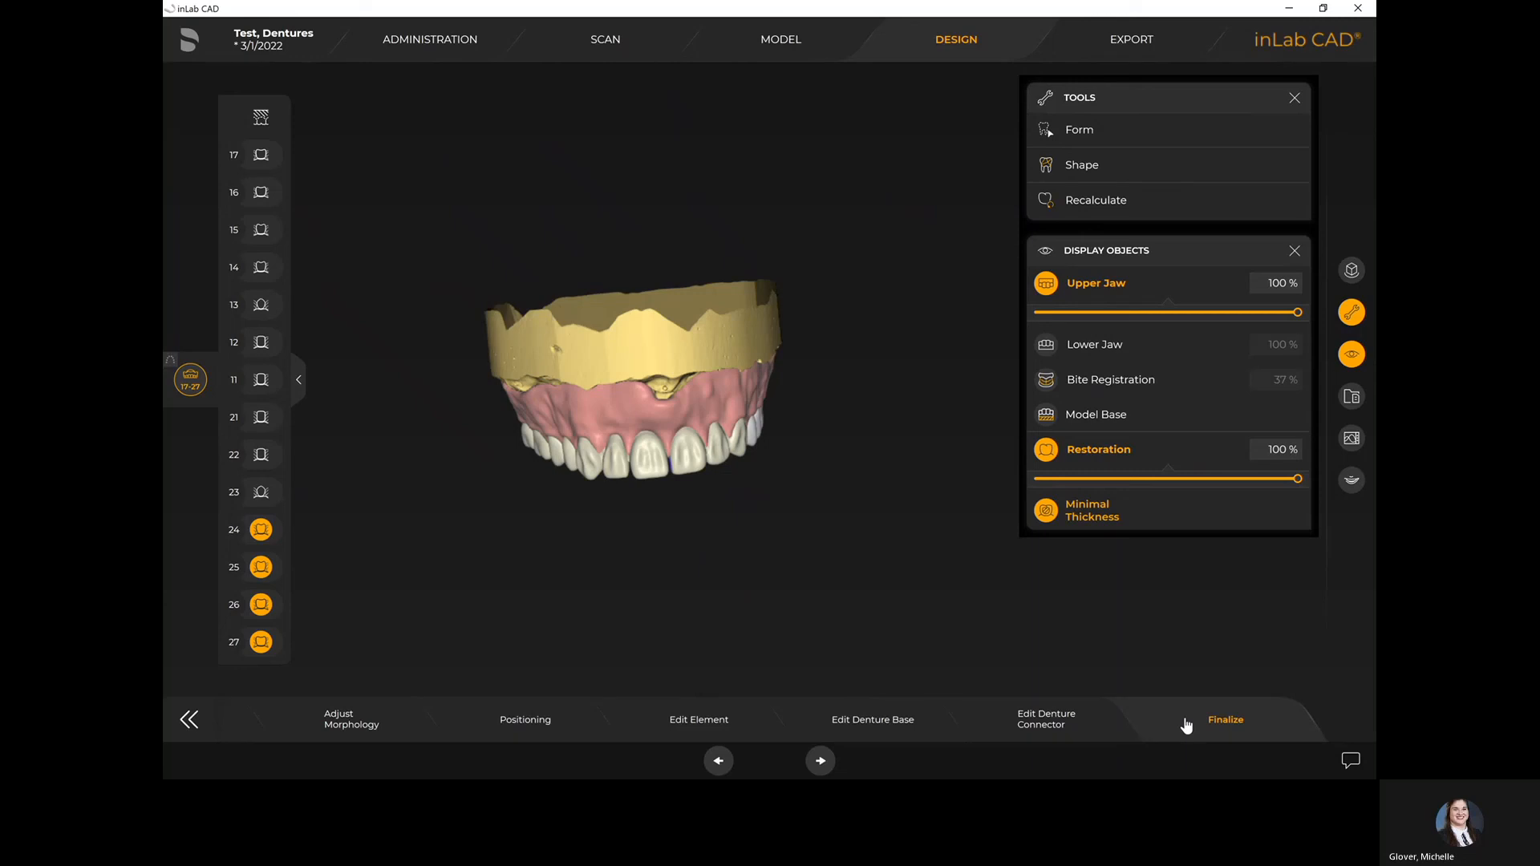
Open the Form tools on the finalized denture with Smooth selected, and show the Shape tool's options
mouse_move(866, 447)
right_mouse_down()
mouse_move(732, 436)
mouse_move(849, 427)
right_mouse_up()
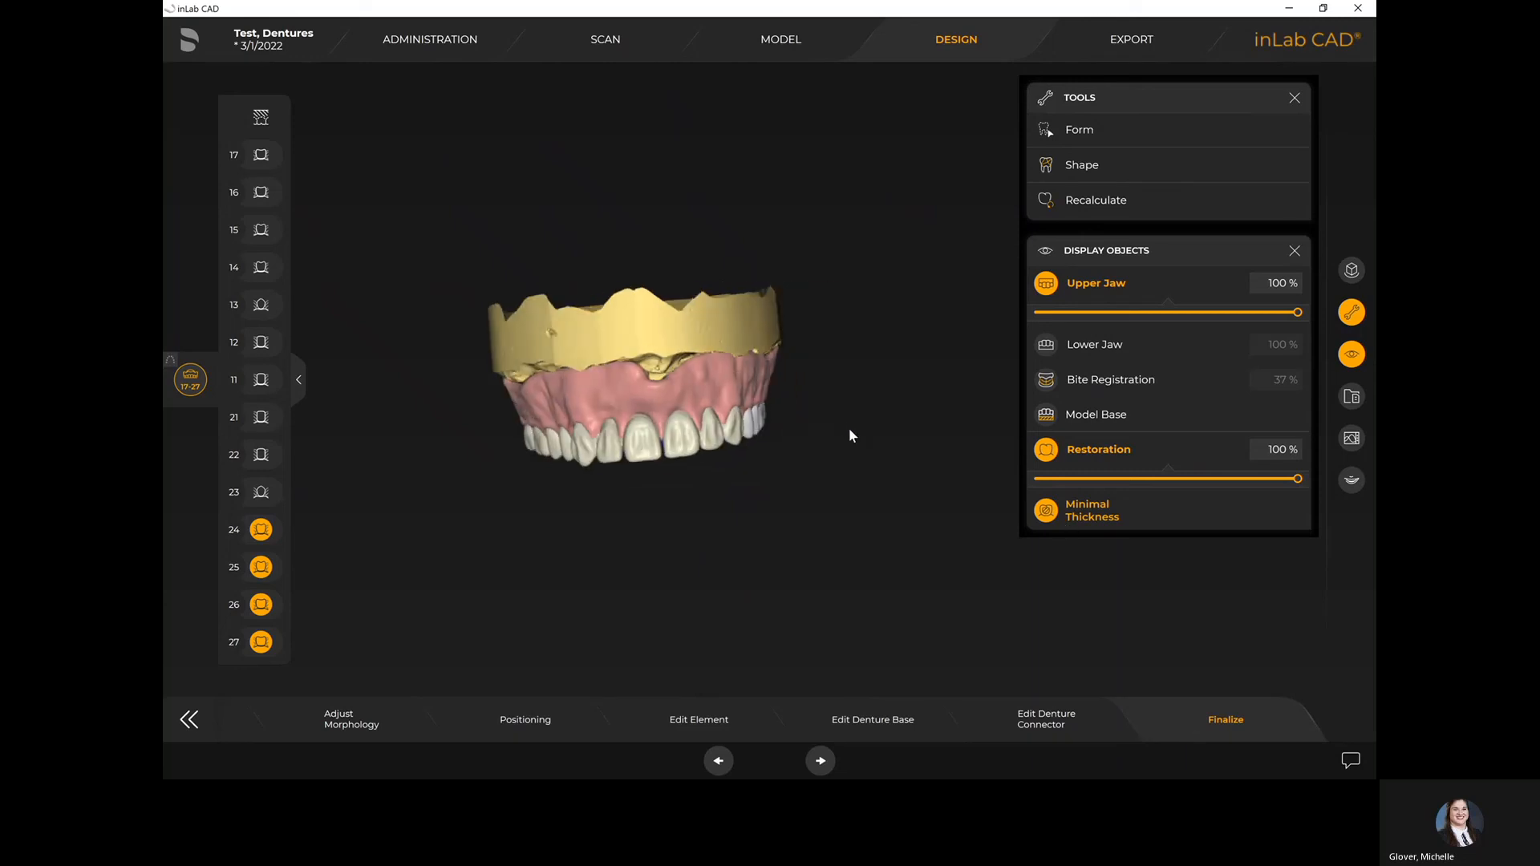
left_click(1105, 136)
left_click(1179, 170)
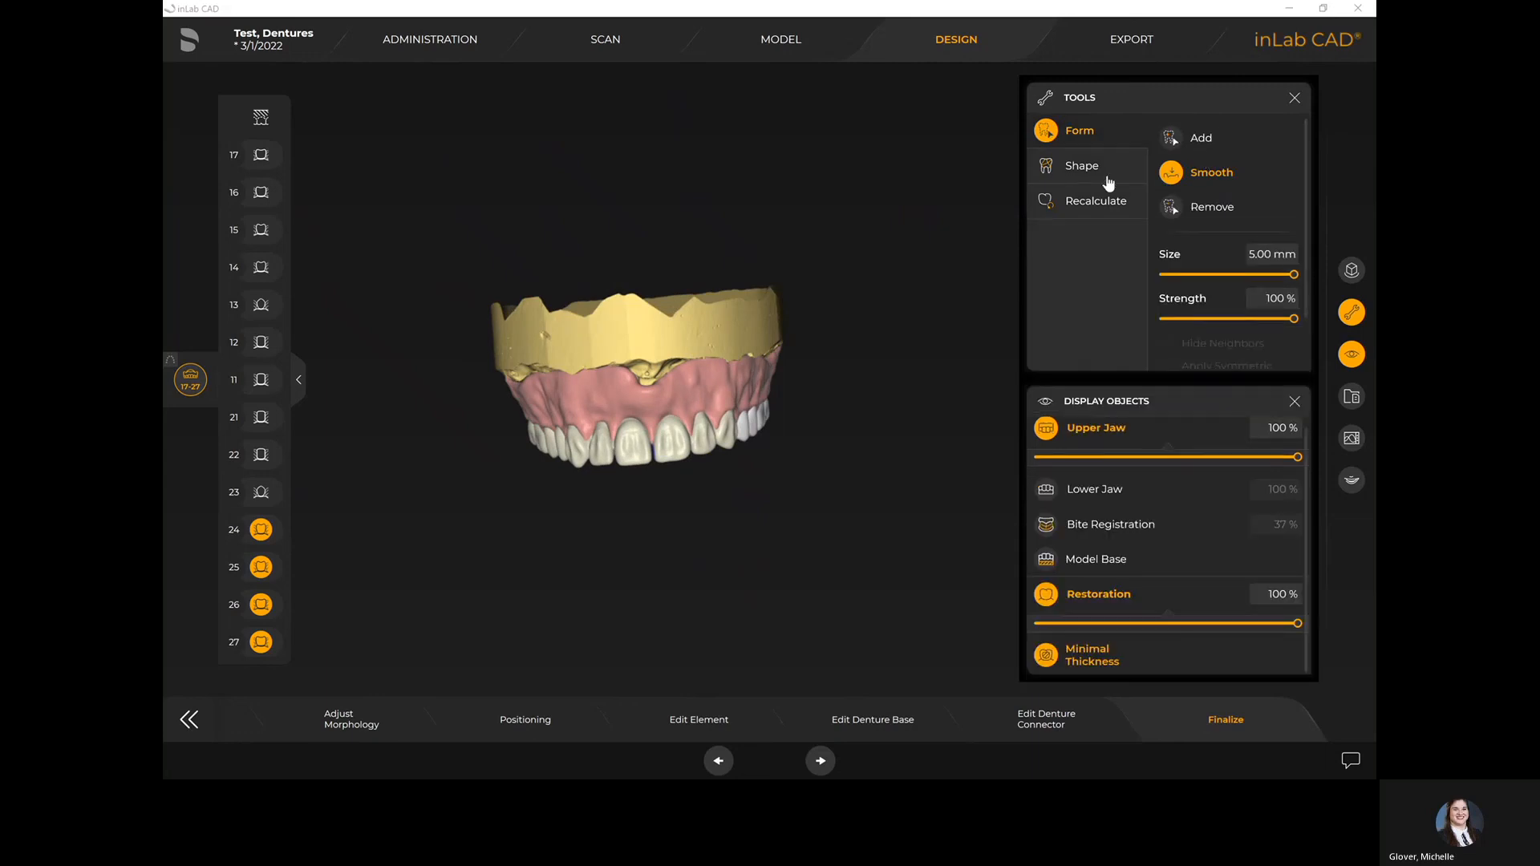
left_click(1085, 167)
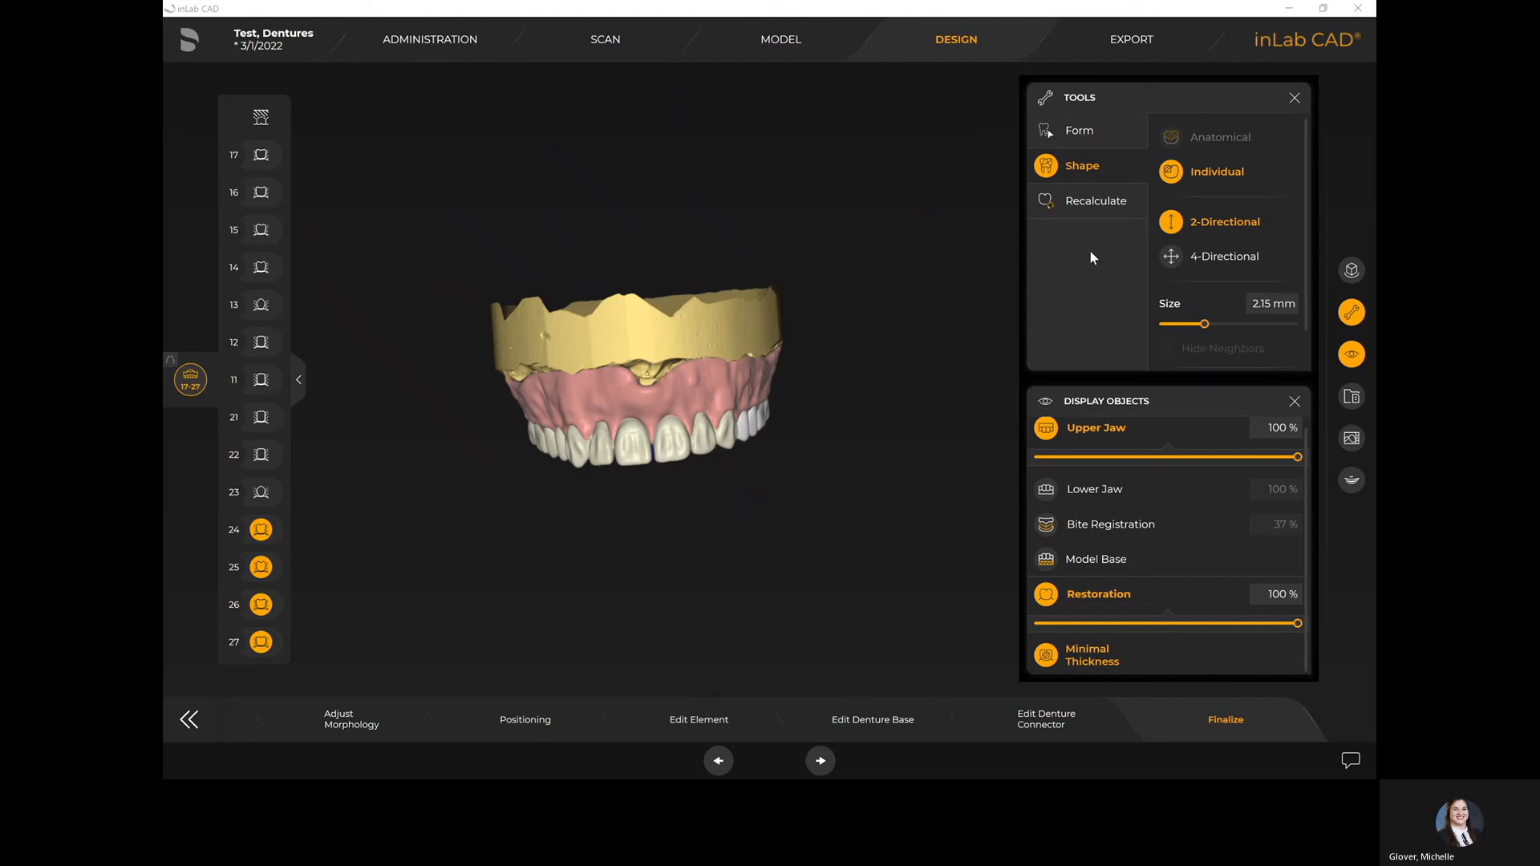
mouse_move(895, 424)
right_mouse_down()
mouse_move(888, 444)
mouse_move(784, 447)
mouse_move(895, 442)
right_mouse_up()
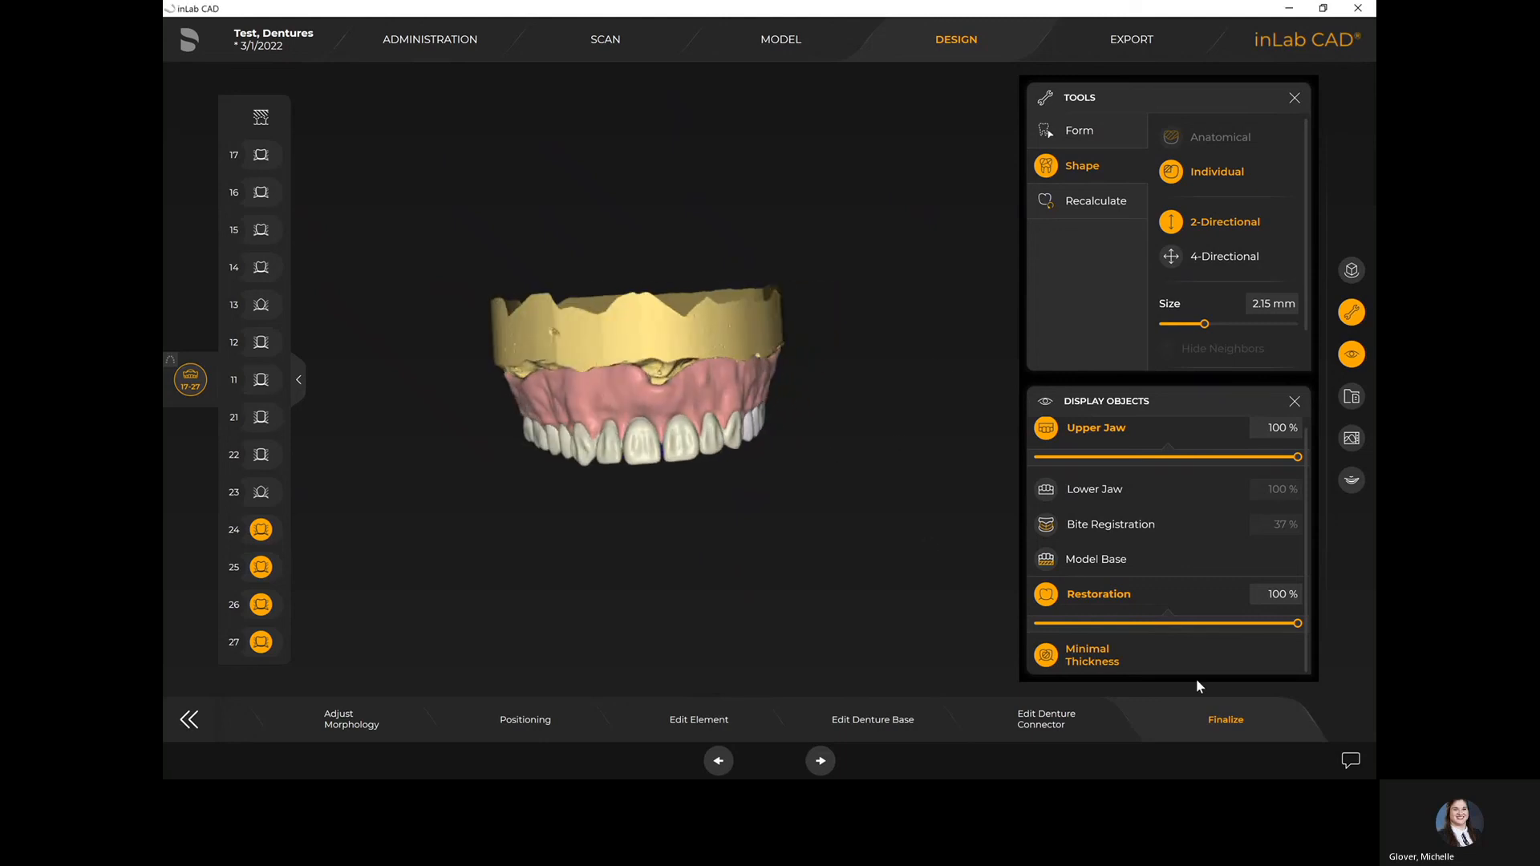
Go to the export phase and preview tooth segments 24–27 and 14–17, followed by the denture base
left_click(1120, 41)
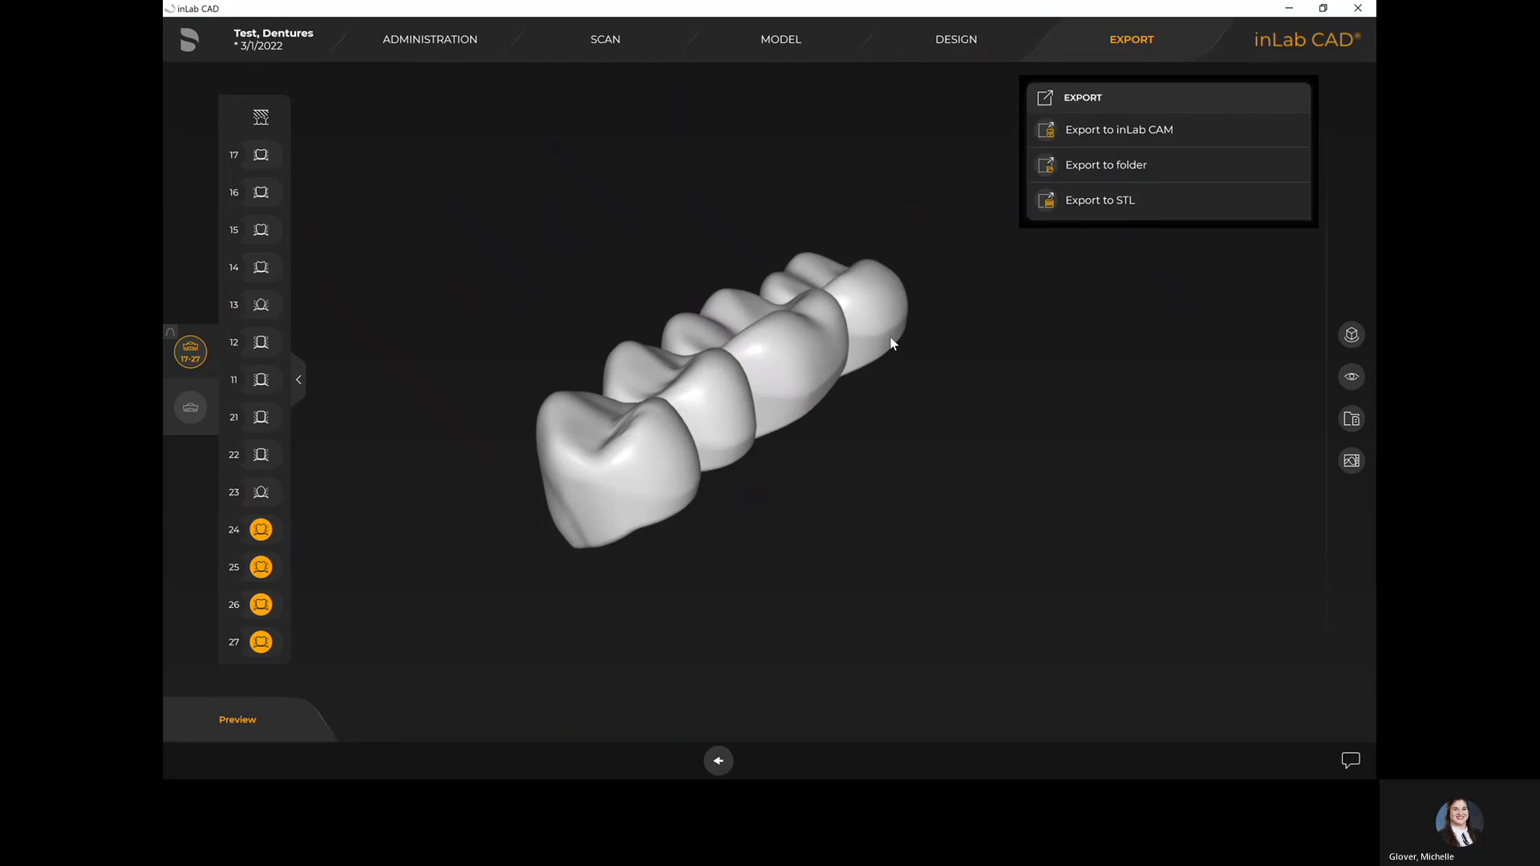
left_click_drag(687, 168, 927, 279)
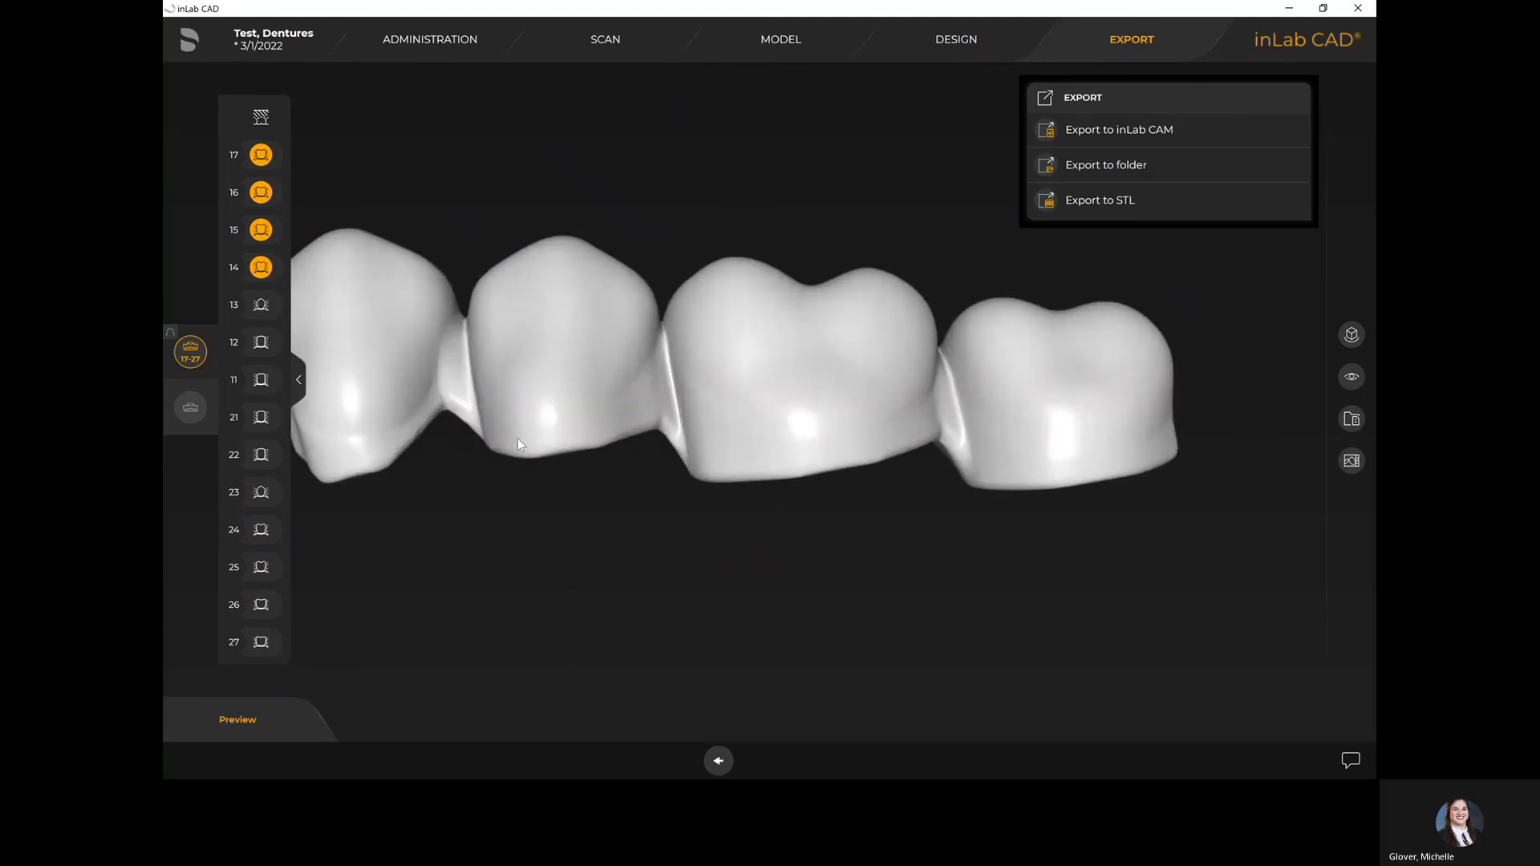
left_click(262, 119)
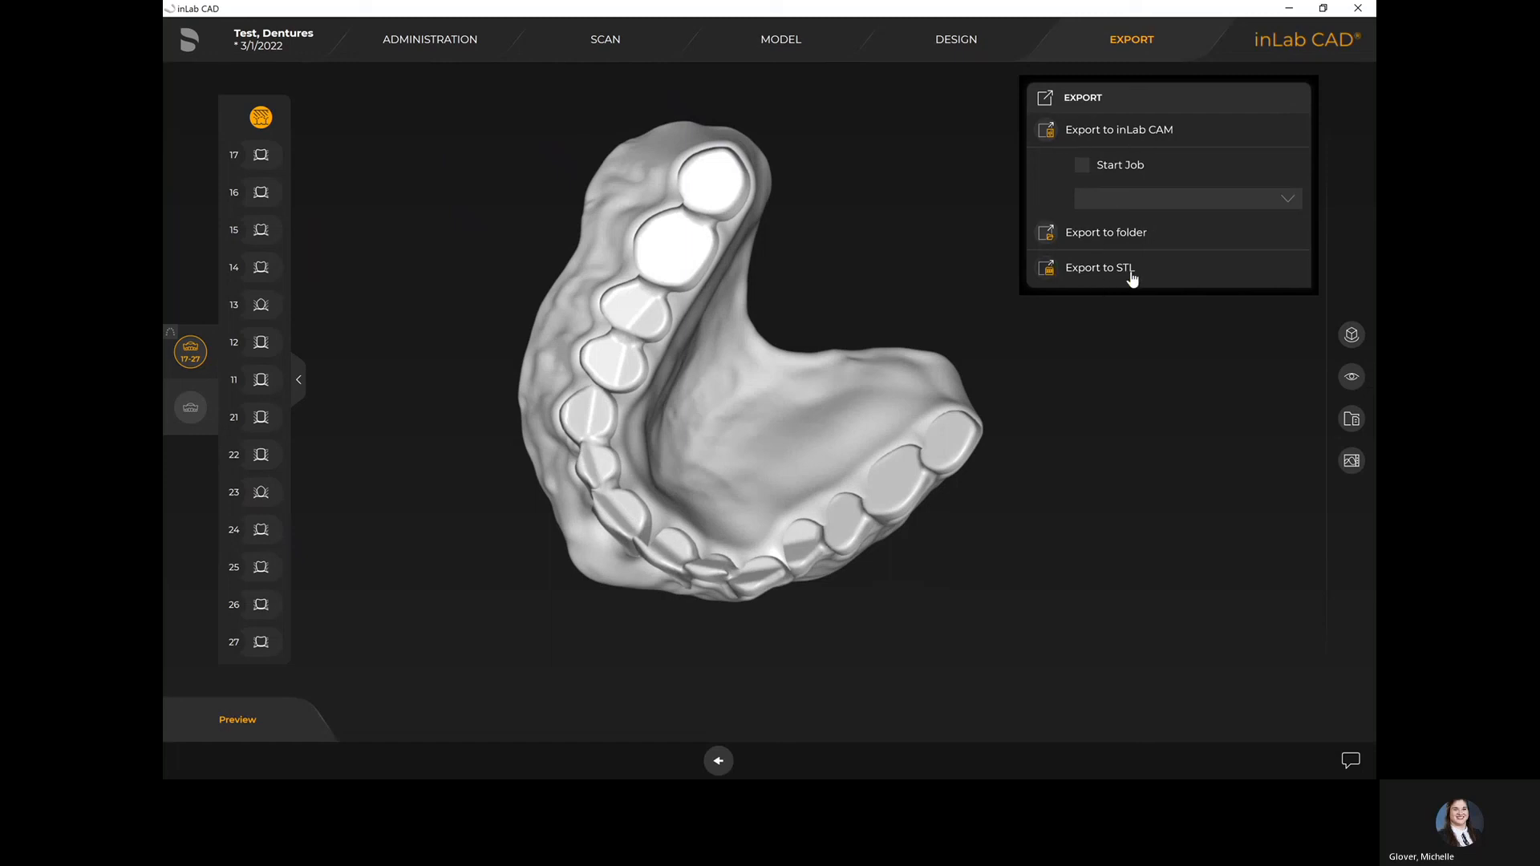
Switch the export preview to the second restoration, the one-piece upper denture, and inspect it from several angles, ending at the front
left_click(193, 408)
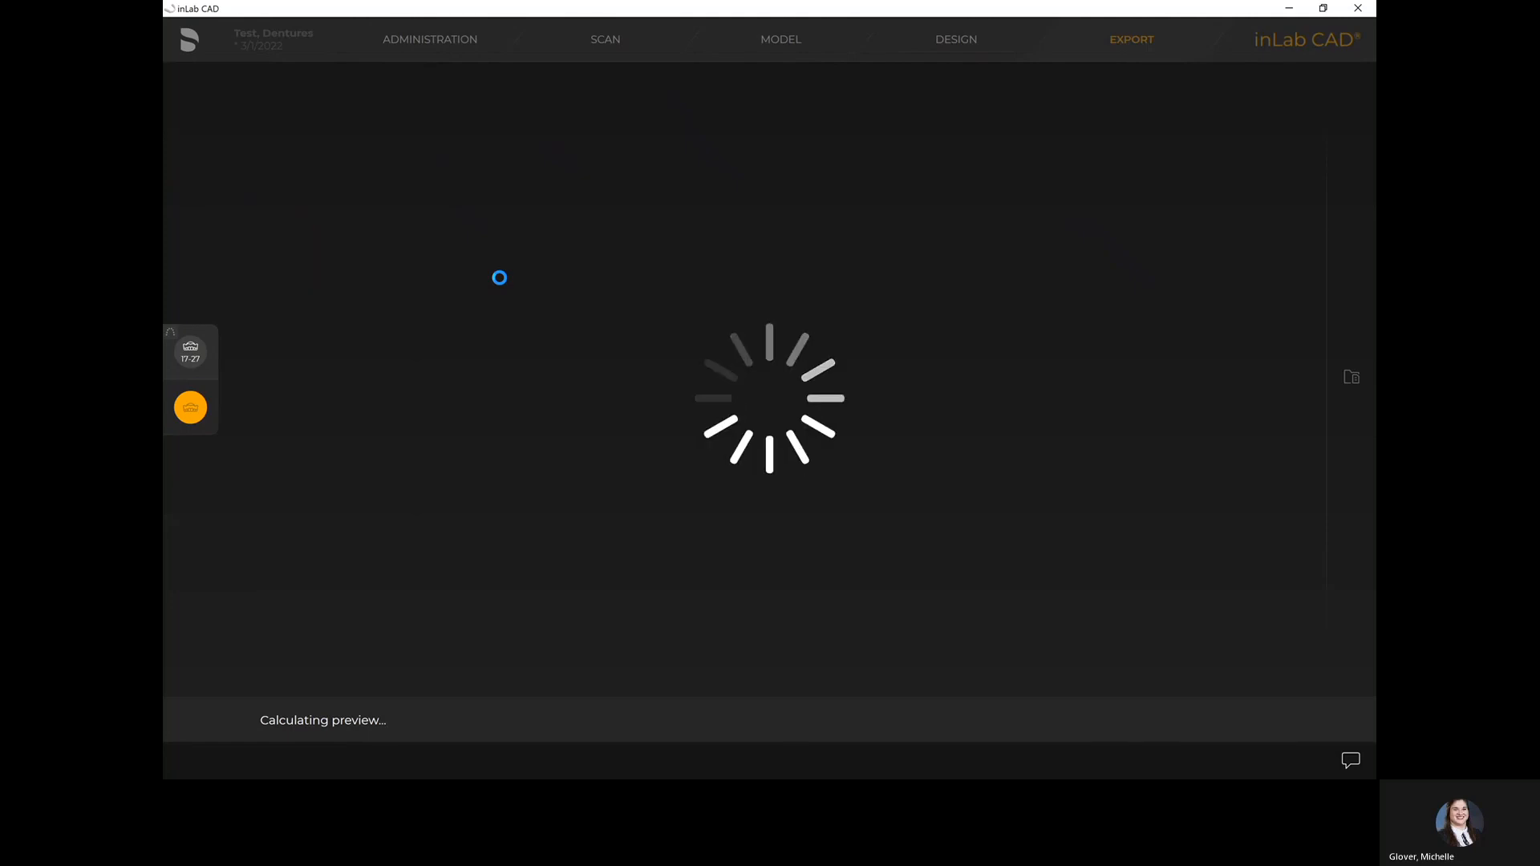
left_click_drag(887, 169, 947, 690)
left_click_drag(482, 369, 625, 373)
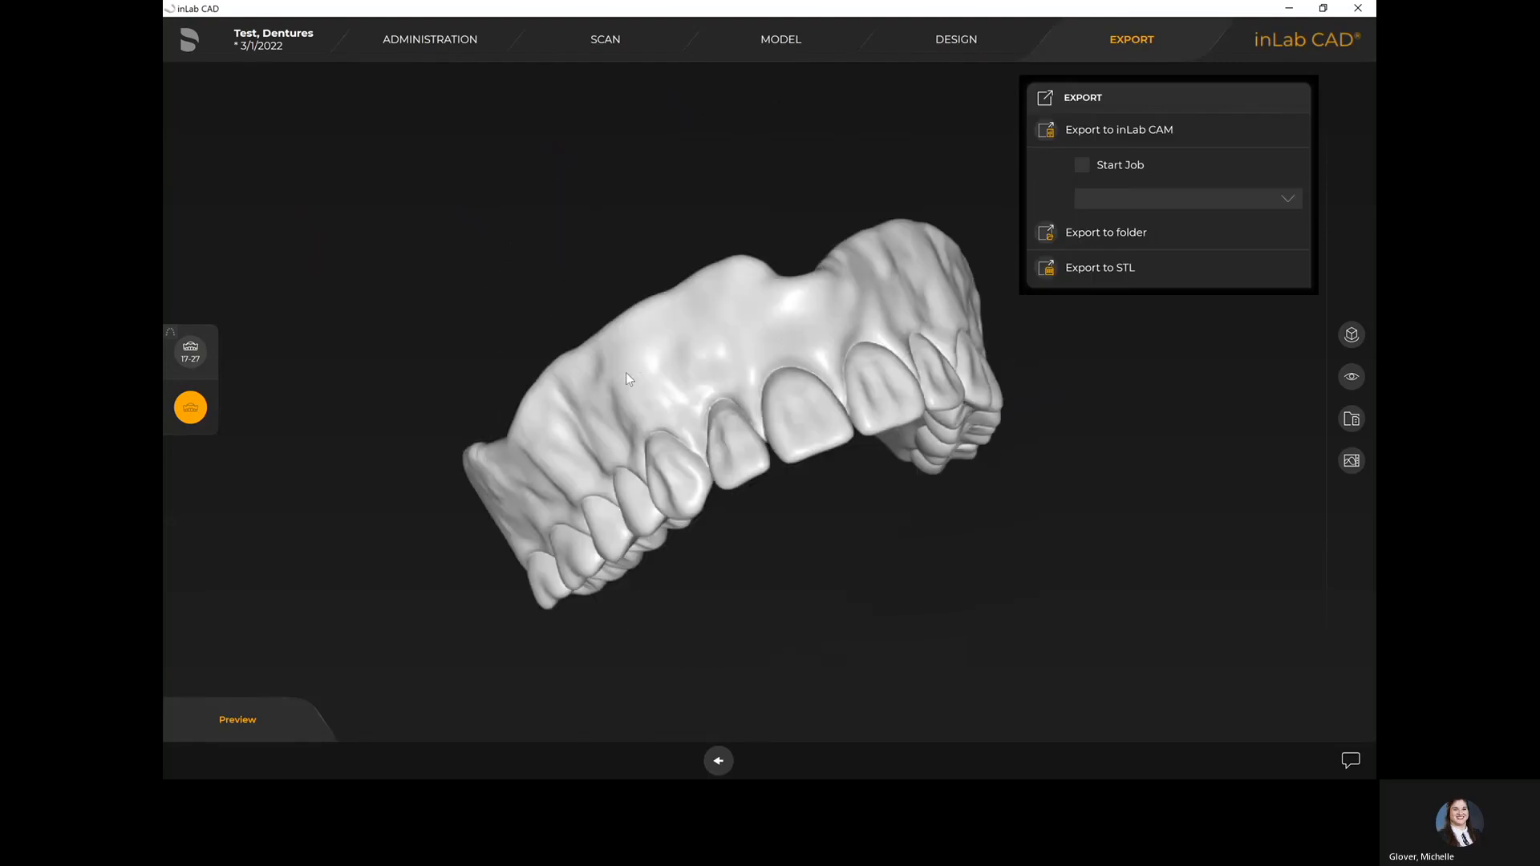
left_click_drag(950, 382, 919, 426)
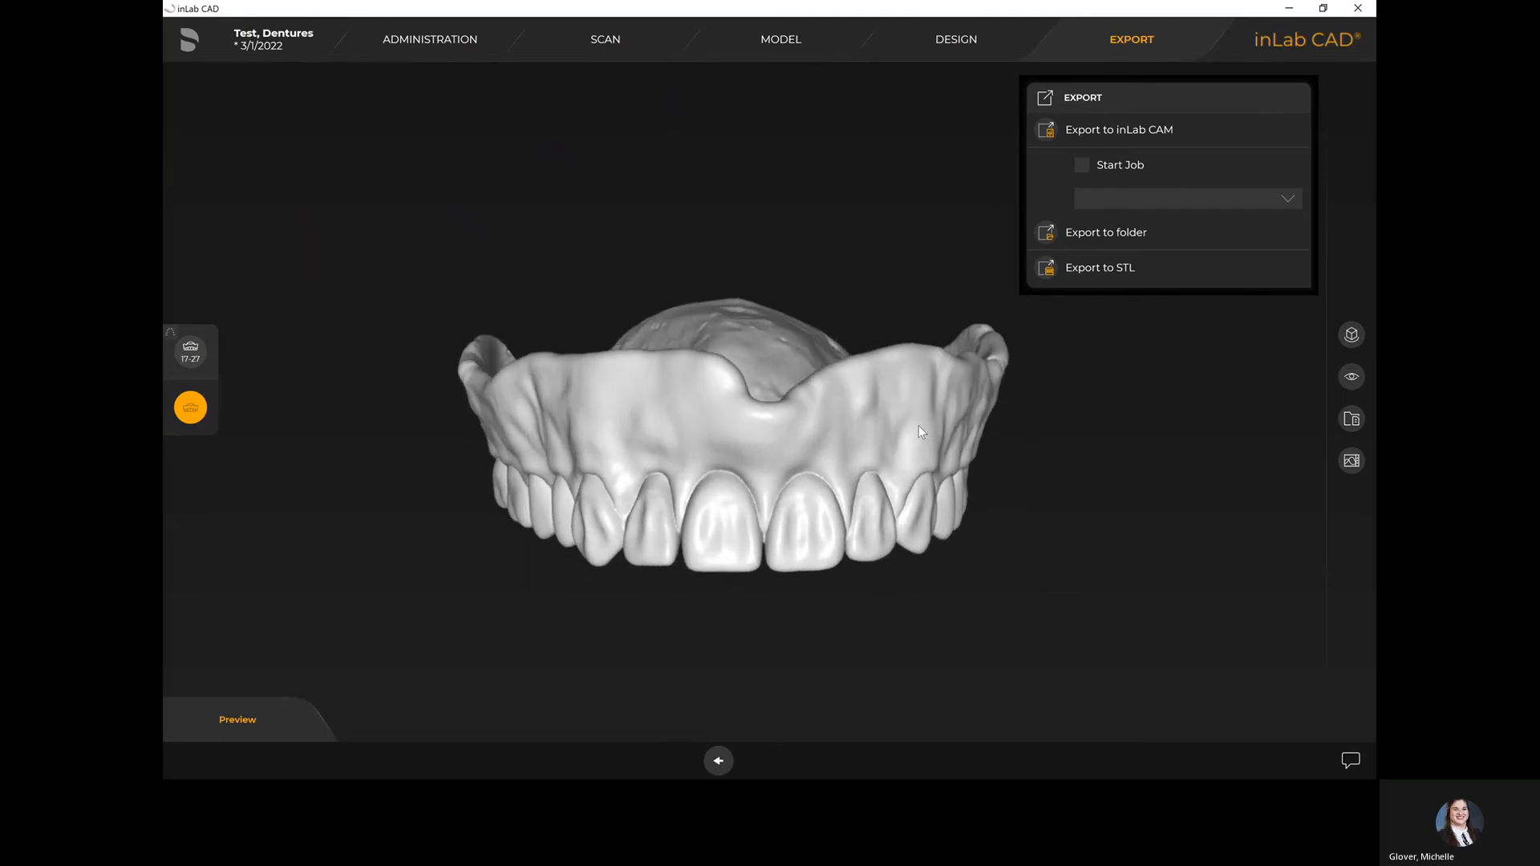